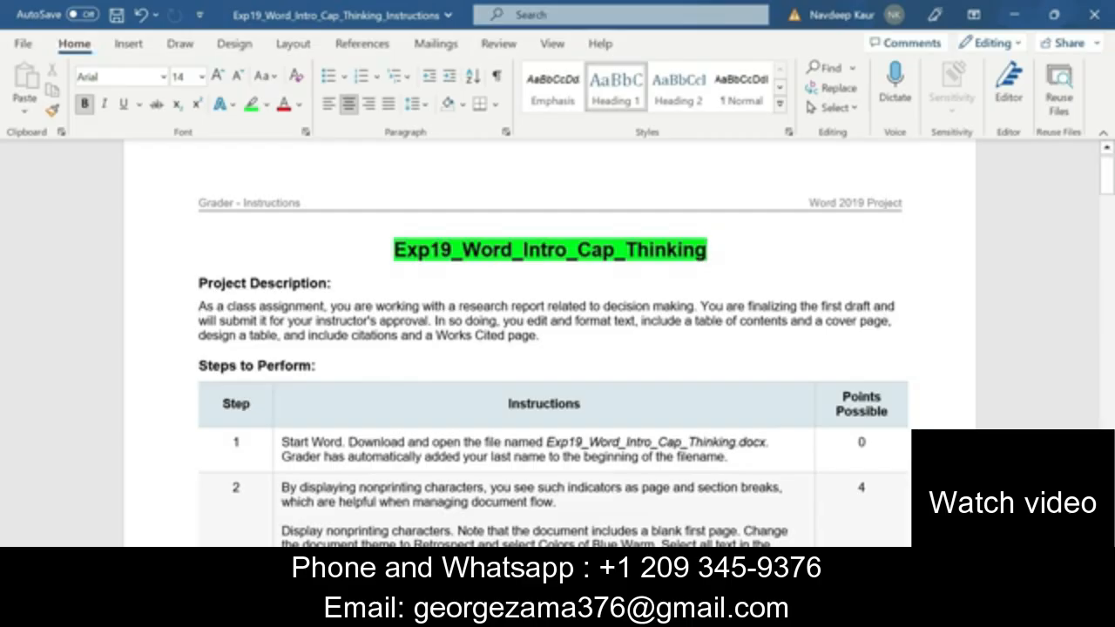
# Highlight the file name Exp19_Word_Intro_Cap_Thinking.docx in instruction step 1 in green.
pyautogui.tripleClick(547, 442)
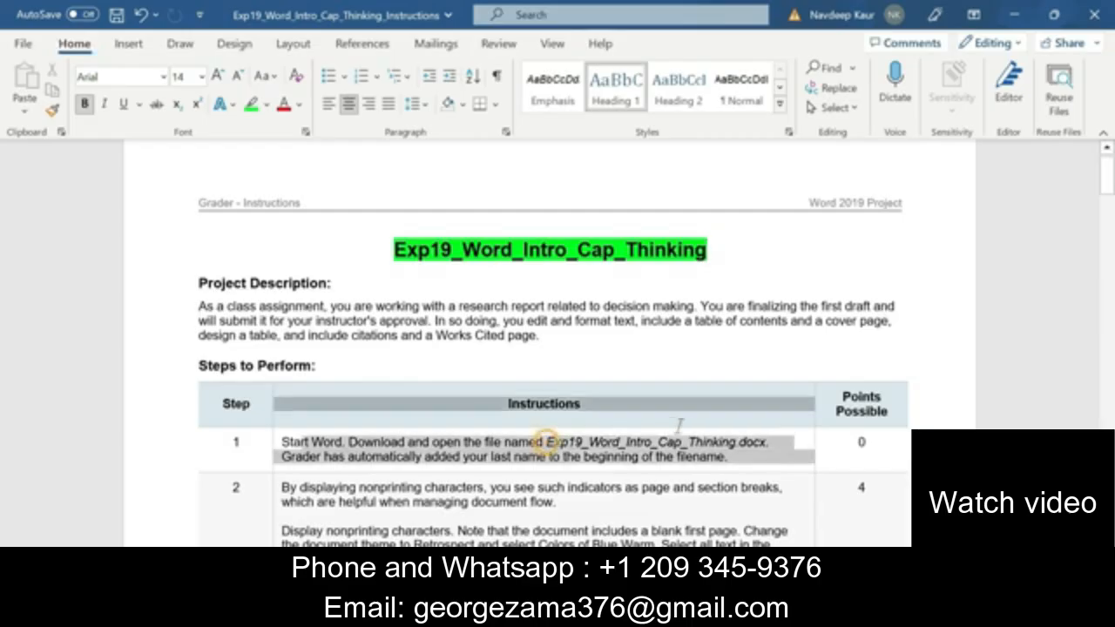
pyautogui.click(692, 462)
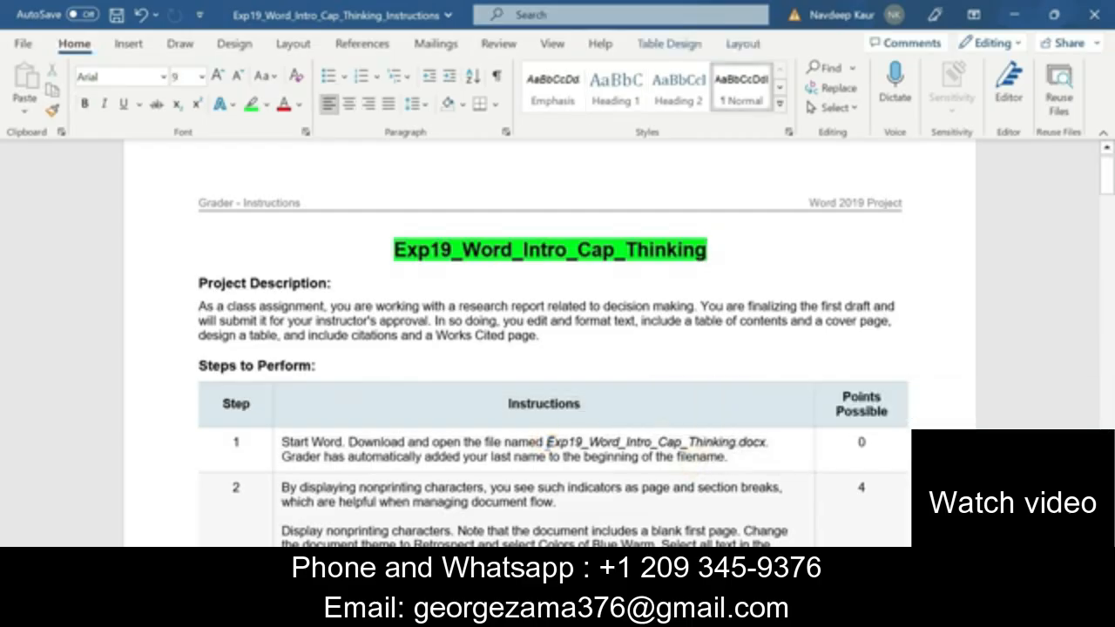
pyautogui.moveTo(546, 441); pyautogui.dragTo(764, 441)
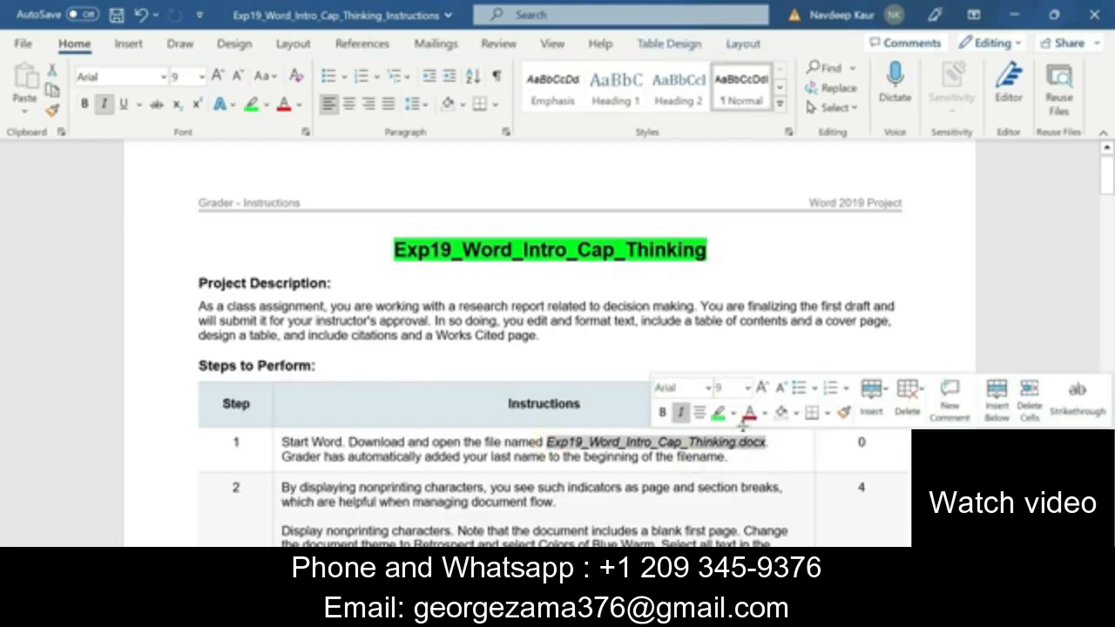
pyautogui.click(719, 412)
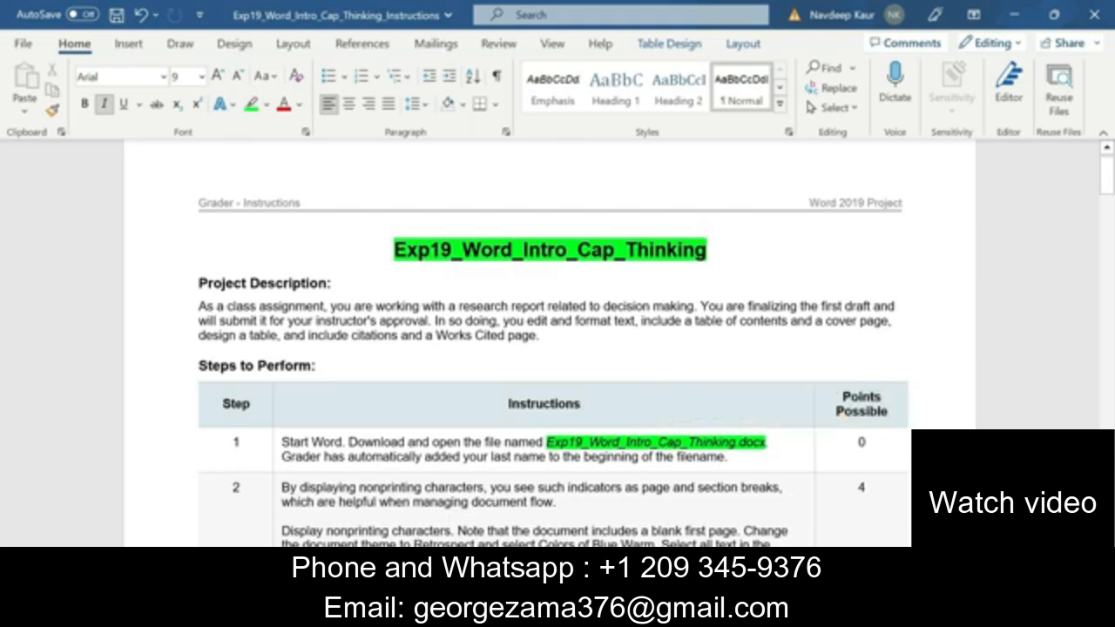
# Switch to the assignment document and look over its blank first page.
pyautogui.click(625, 533)
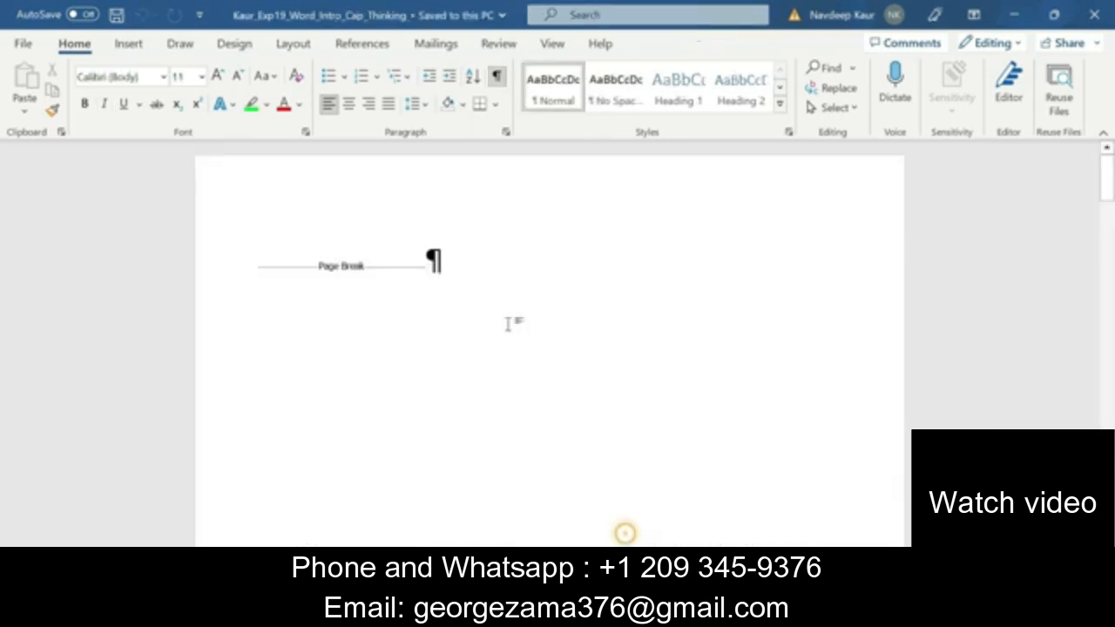
pyautogui.scroll(-3, 507, 324)
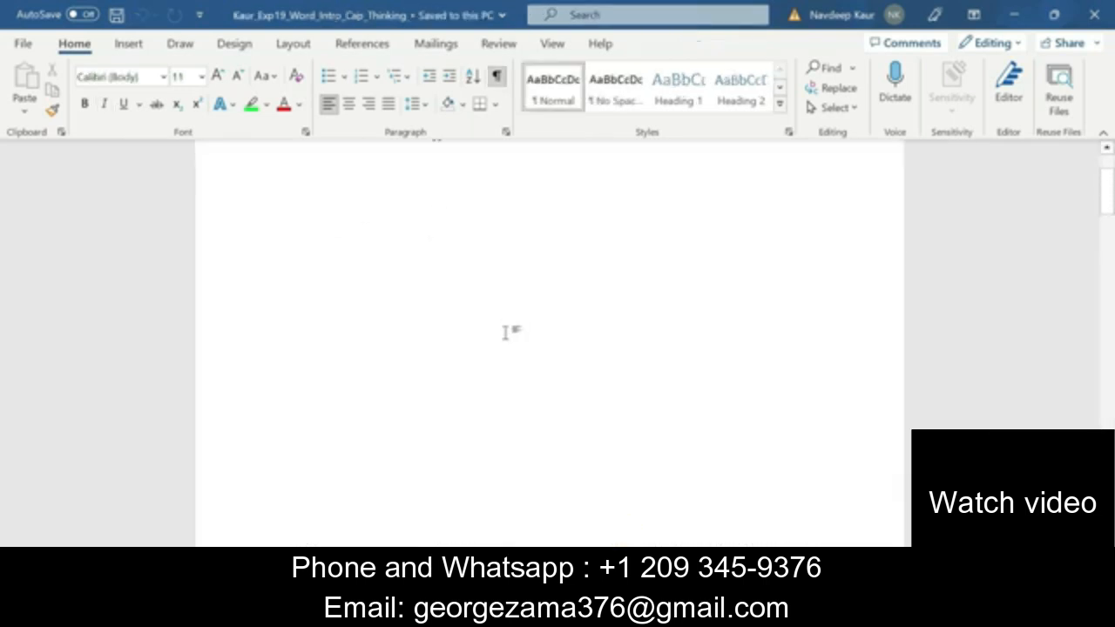
pyautogui.scroll(3, 507, 333)
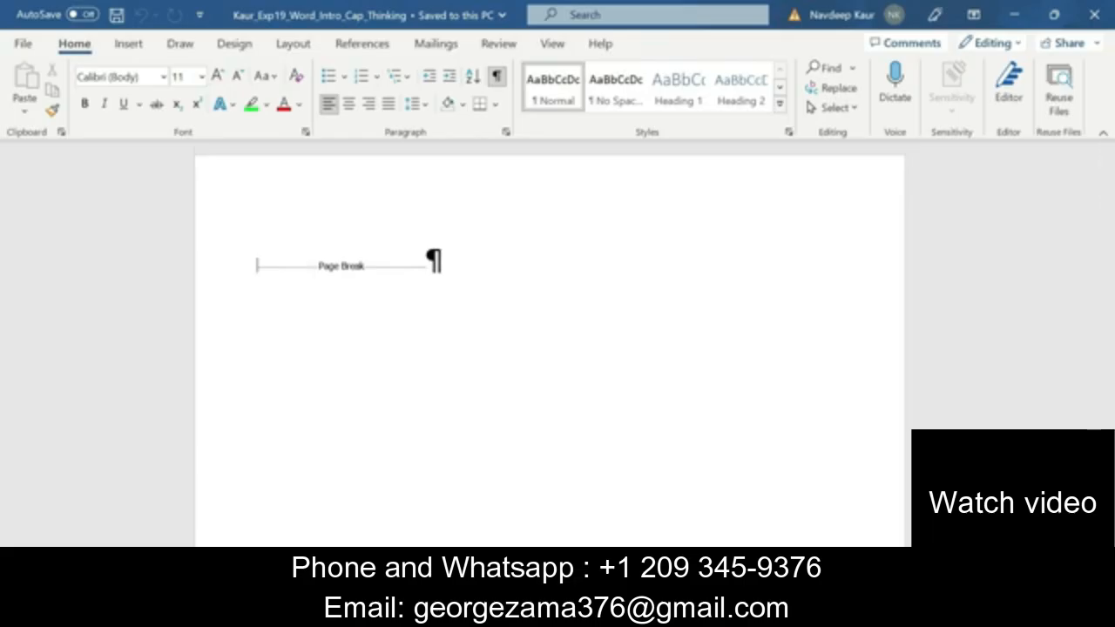
# Return to the instructions document and highlight the file name in step 1 together with its closing period in green.
pyautogui.click(668, 610)
pyautogui.click(718, 540)
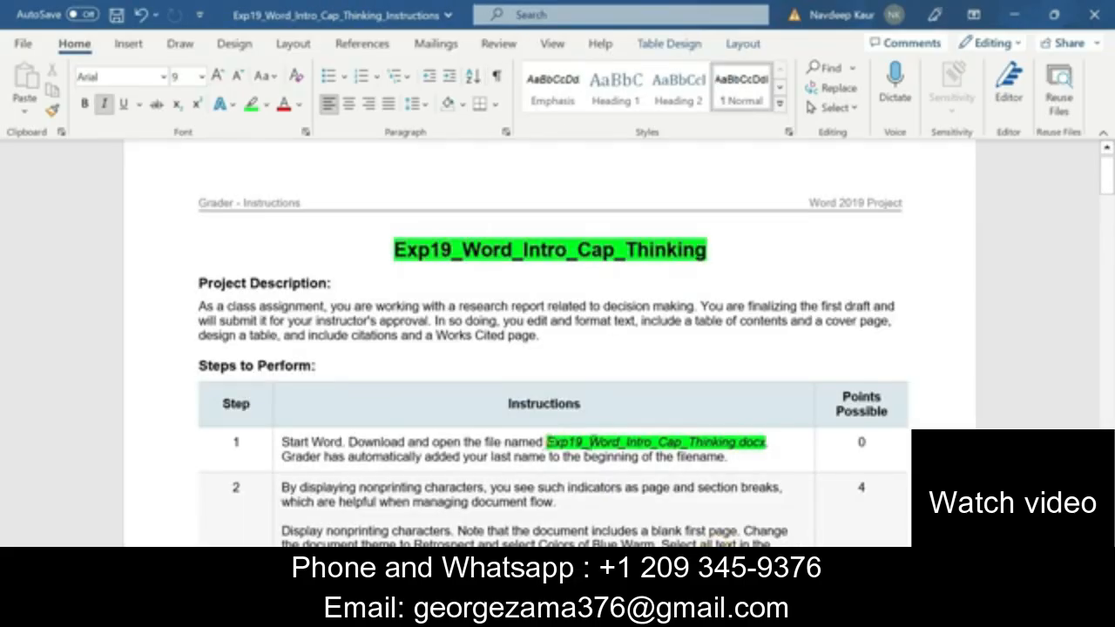
pyautogui.moveTo(549, 443); pyautogui.dragTo(763, 449)
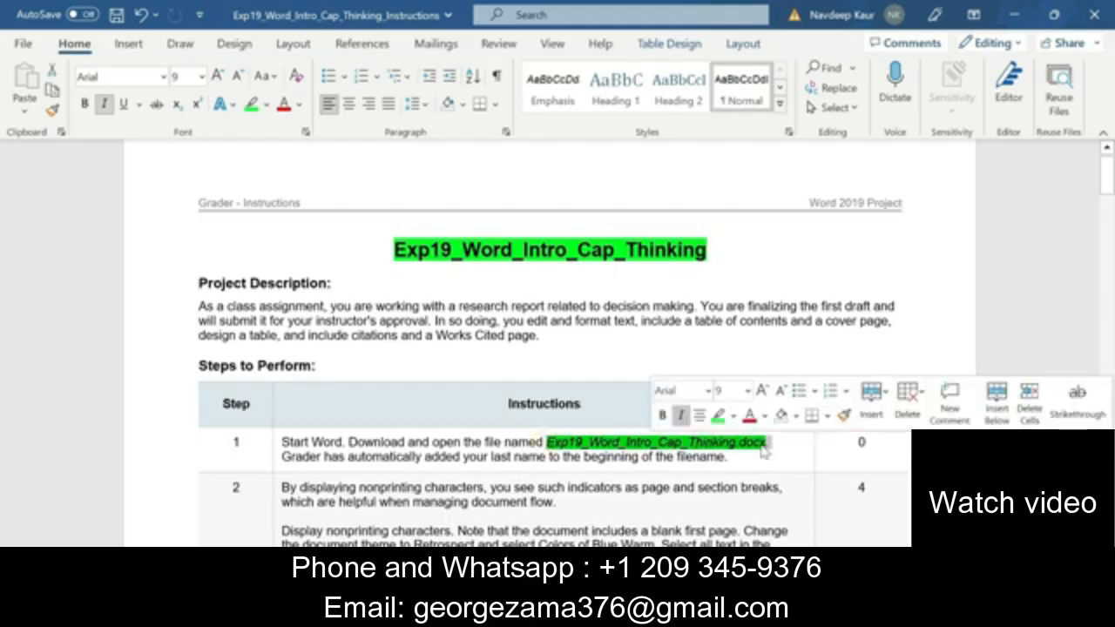
pyautogui.click(723, 418)
# Remove the green highlight from the file name in instruction step 1.
pyautogui.scroll(-3, 724, 417)
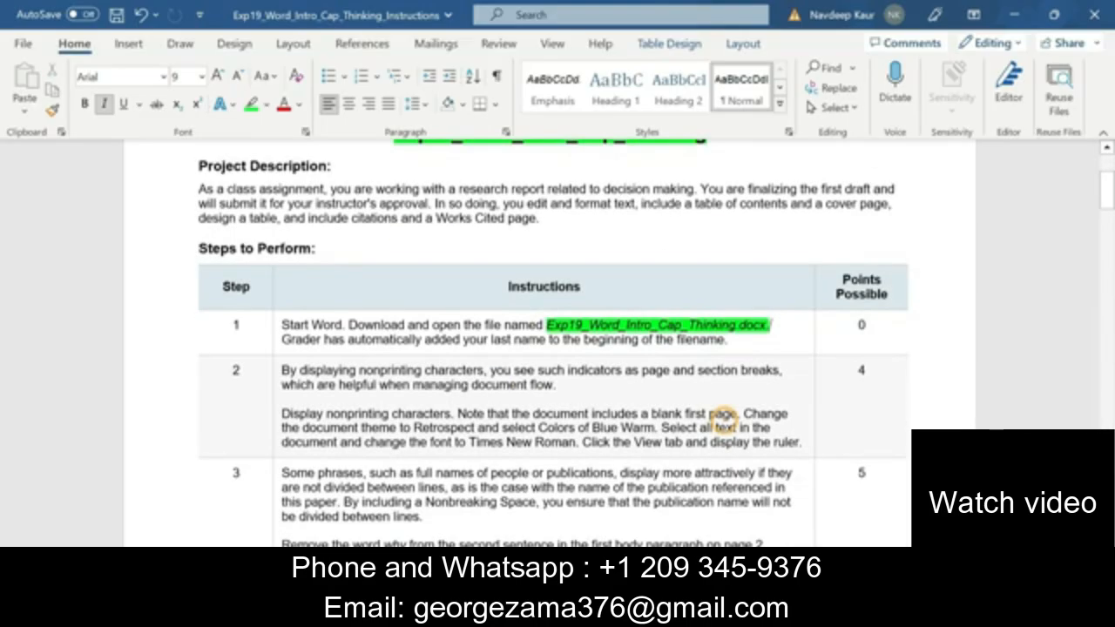
pyautogui.scroll(-4, 725, 421)
pyautogui.scroll(3, 725, 421)
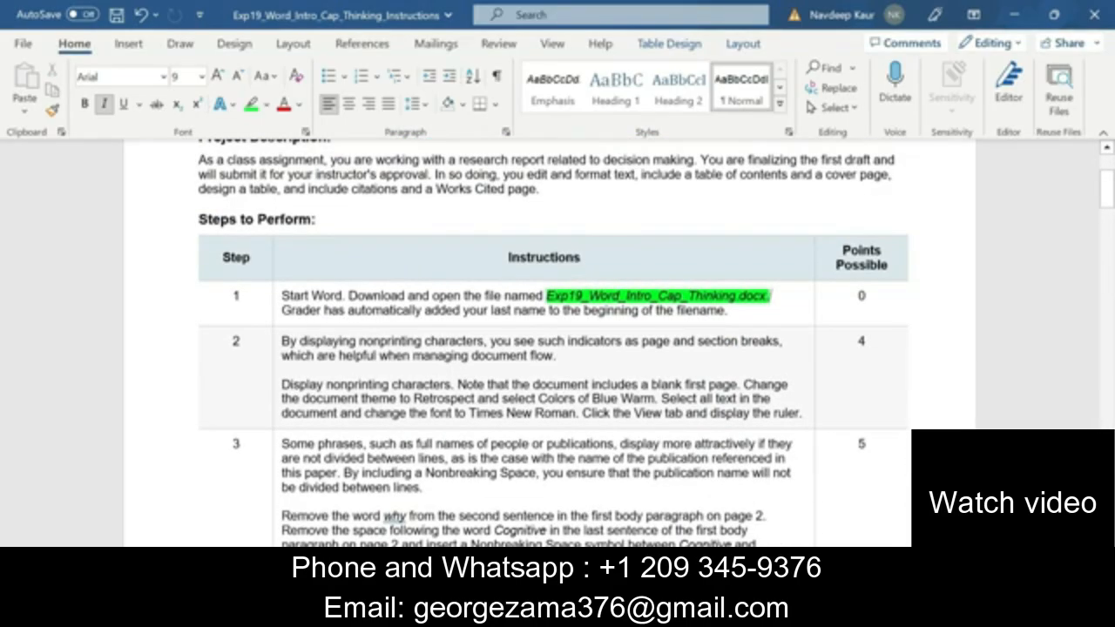
pyautogui.scroll(3, 553, 322)
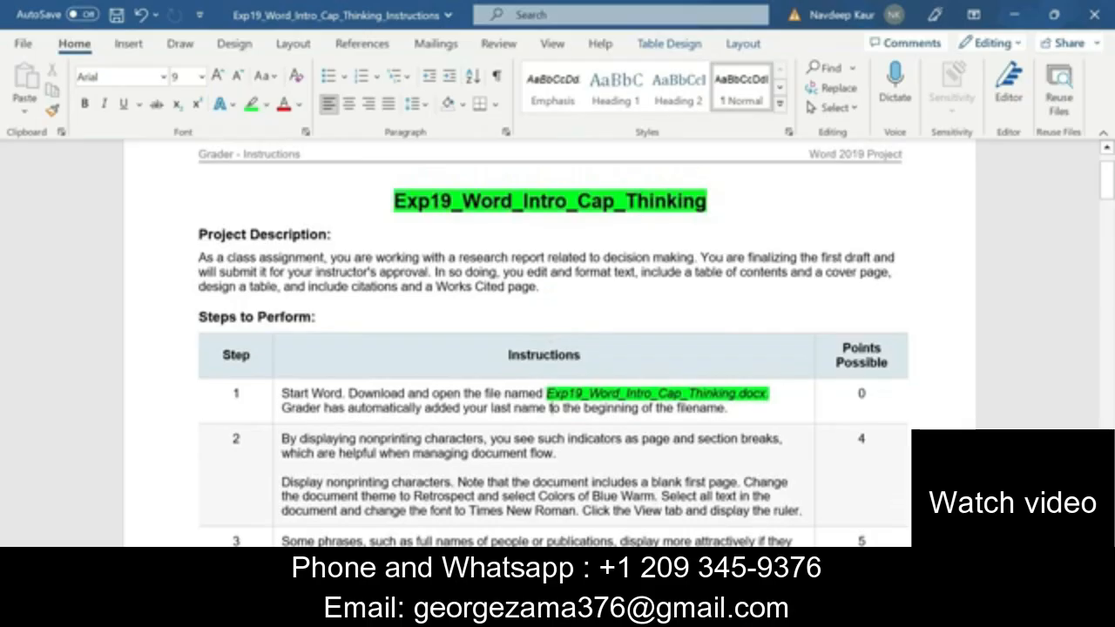
pyautogui.moveTo(555, 391); pyautogui.dragTo(768, 394)
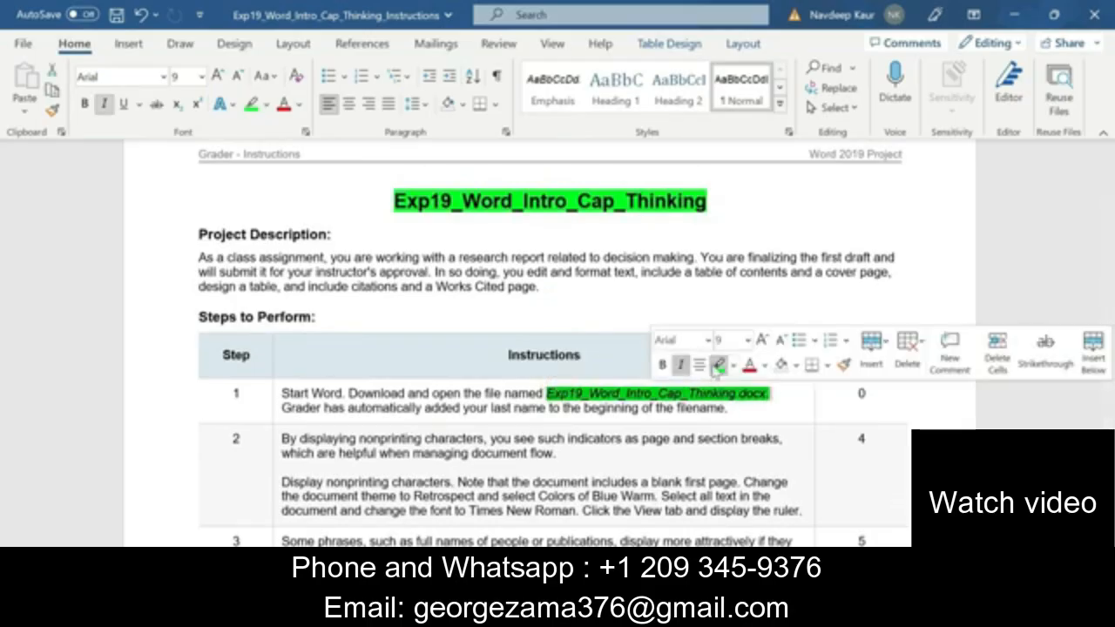
pyautogui.click(711, 362)
# Highlight the second paragraph of instruction step 2, beginning "Display nonprinting characters", in green.
pyautogui.scroll(-3, 711, 363)
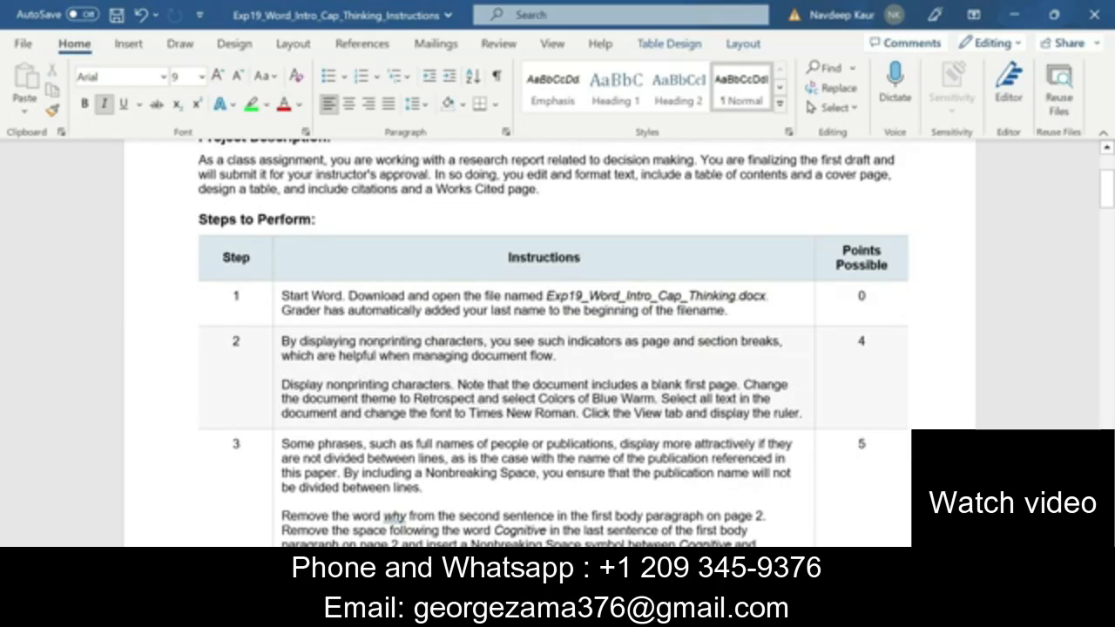
pyautogui.moveTo(282, 385); pyautogui.dragTo(776, 415)
pyautogui.click(718, 377)
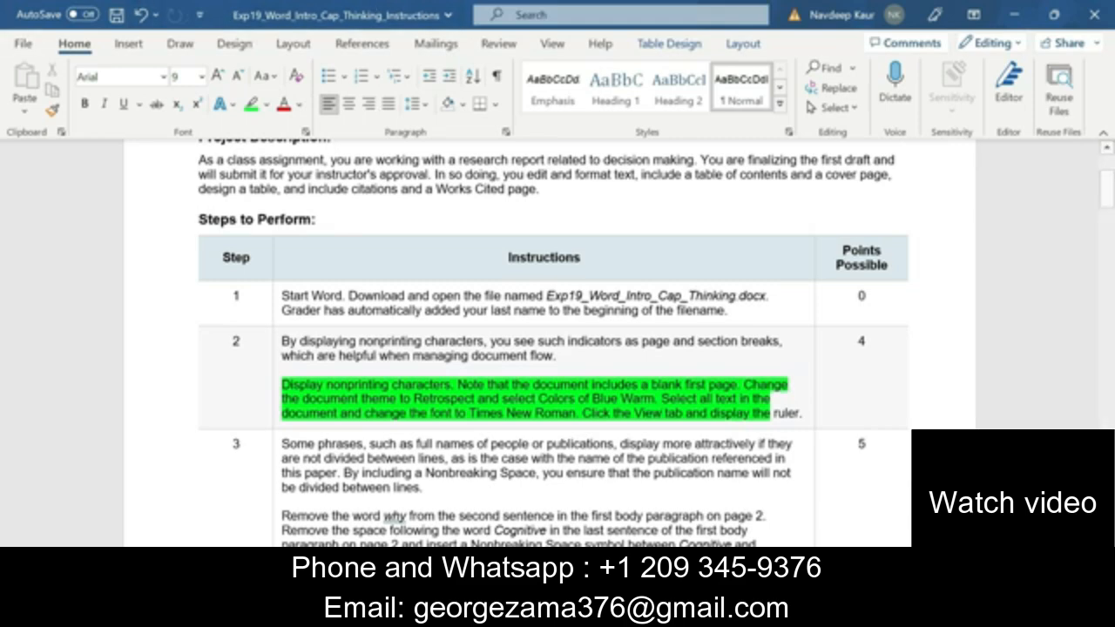
# Switch to the assignment document and toggle its nonprinting characters off and back on.
pyautogui.moveTo(670, 612)
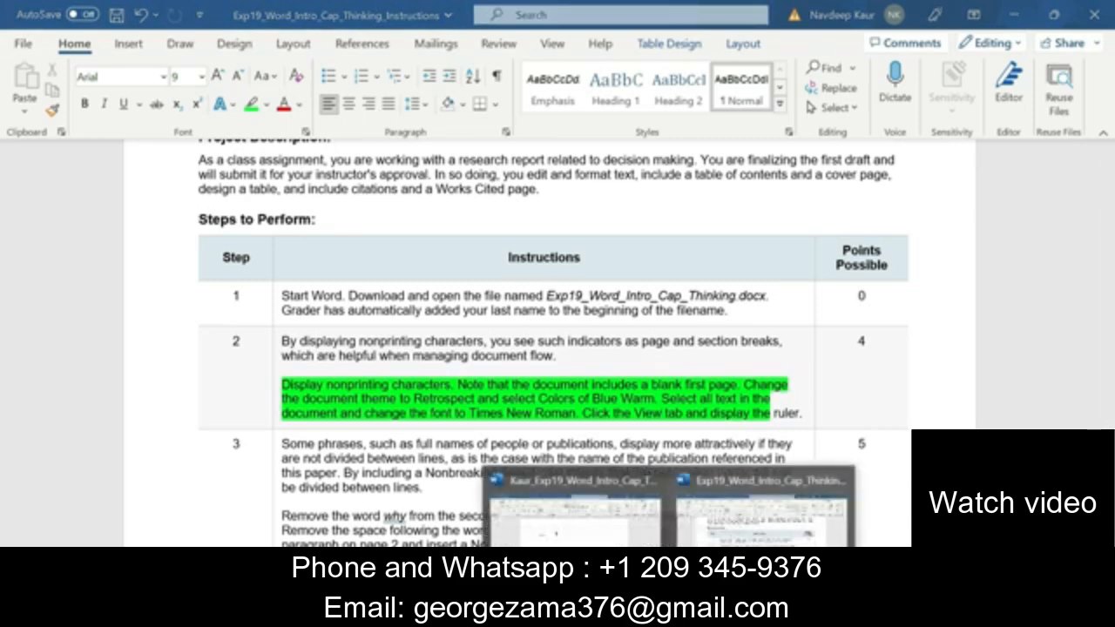
pyautogui.click(571, 533)
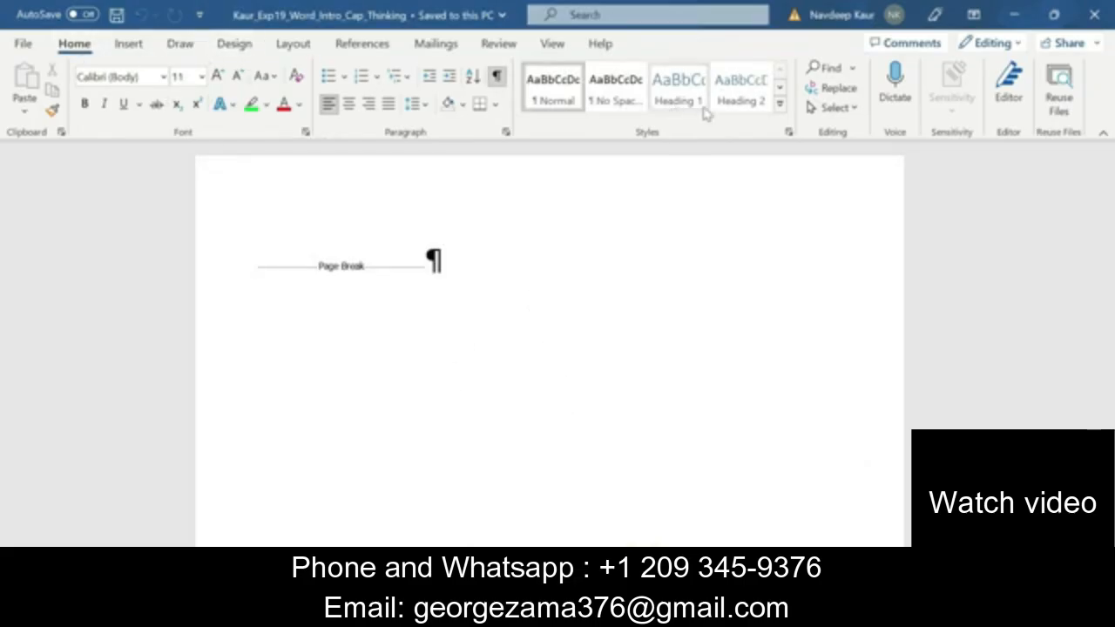
pyautogui.click(498, 77)
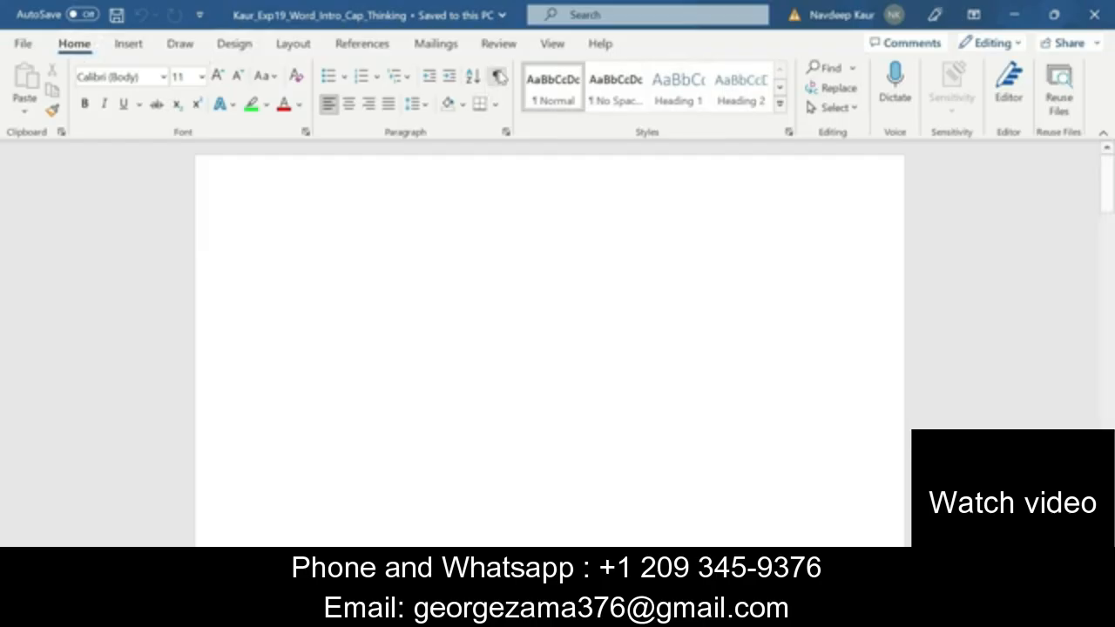
pyautogui.click(497, 77)
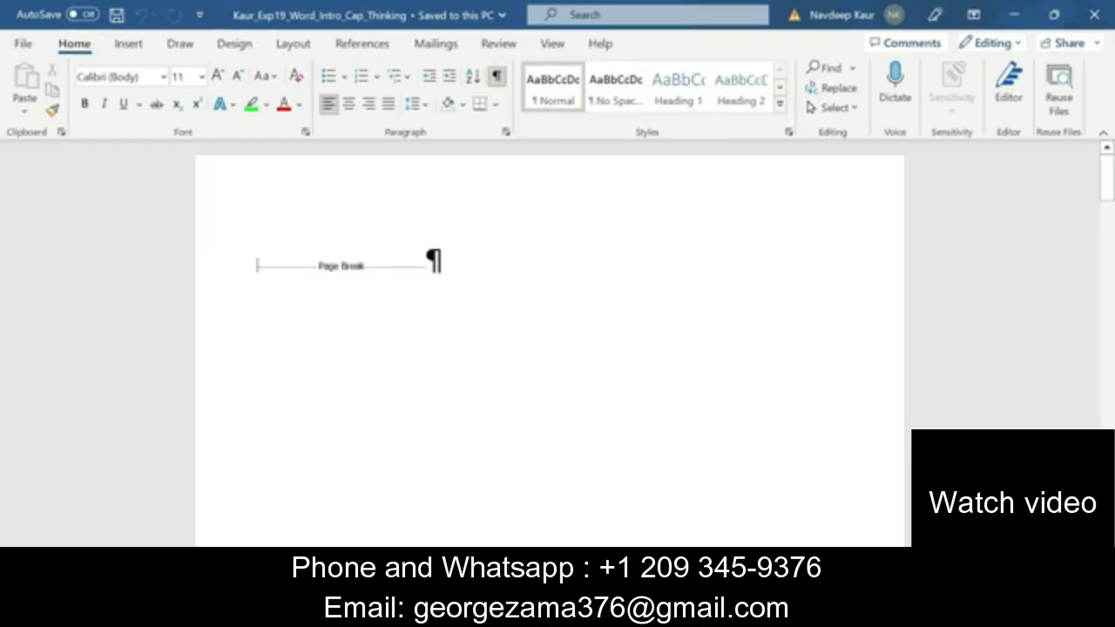
# Look through the assignment document from the blank first page to the Decision Systems section and return to the start.
pyautogui.scroll(-10, 610, 276)
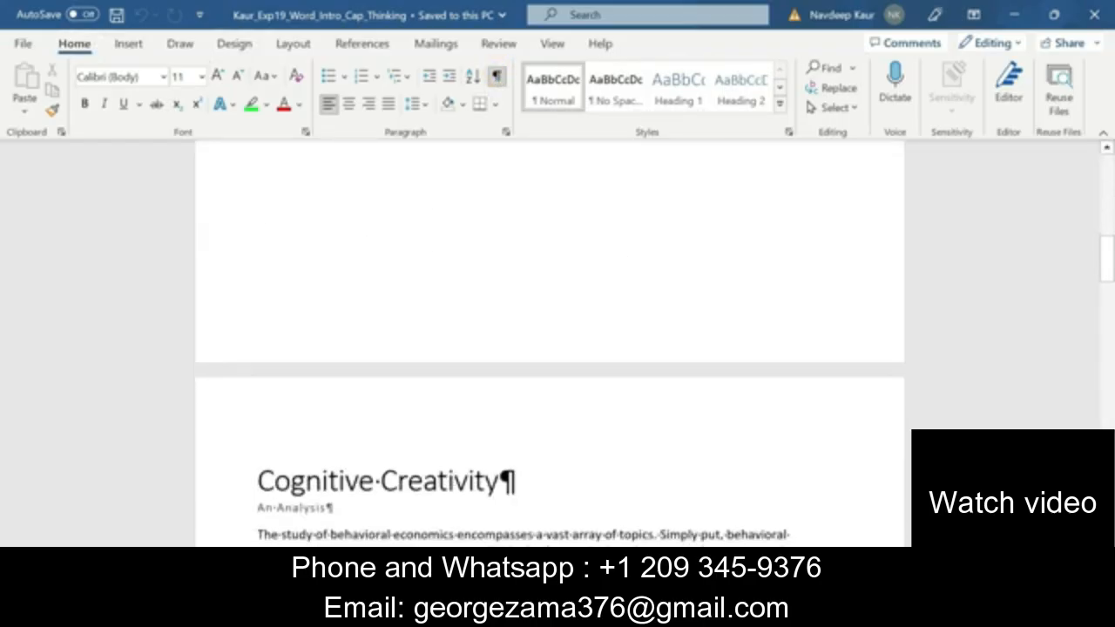
pyautogui.scroll(-6, 549, 348)
pyautogui.scroll(3, 549, 349)
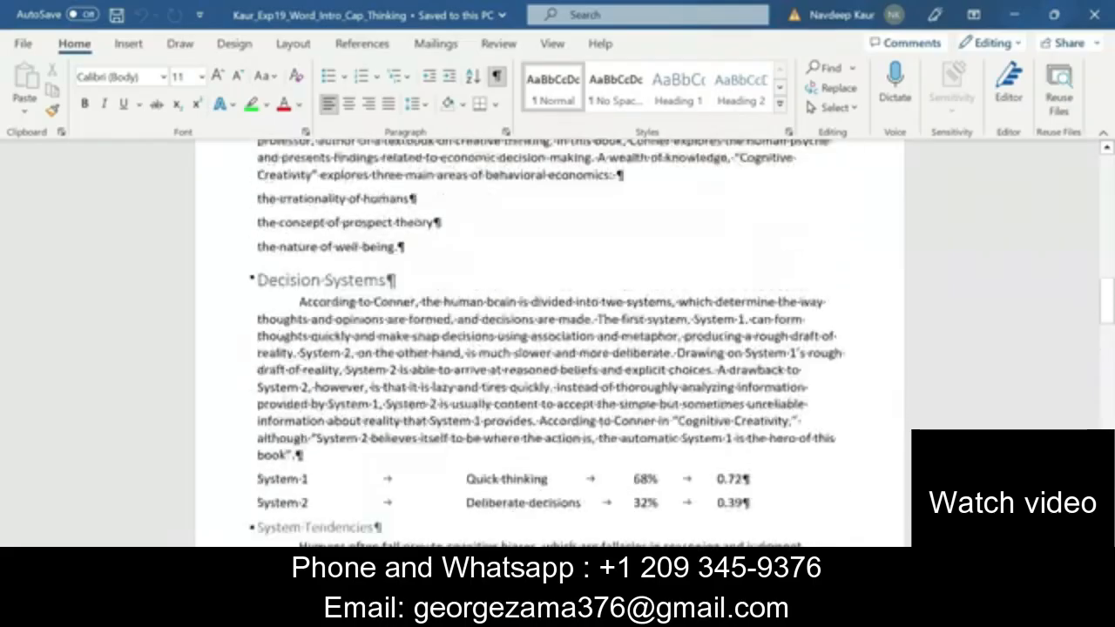
pyautogui.scroll(3, 615, 271)
pyautogui.scroll(6, 614, 271)
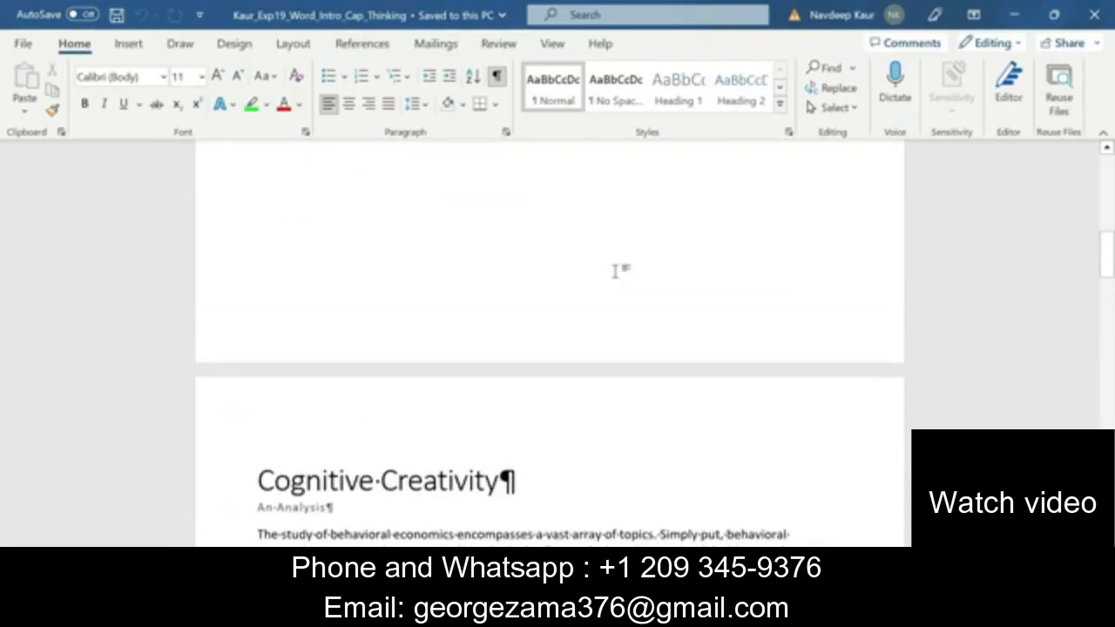
pyautogui.scroll(5, 616, 269)
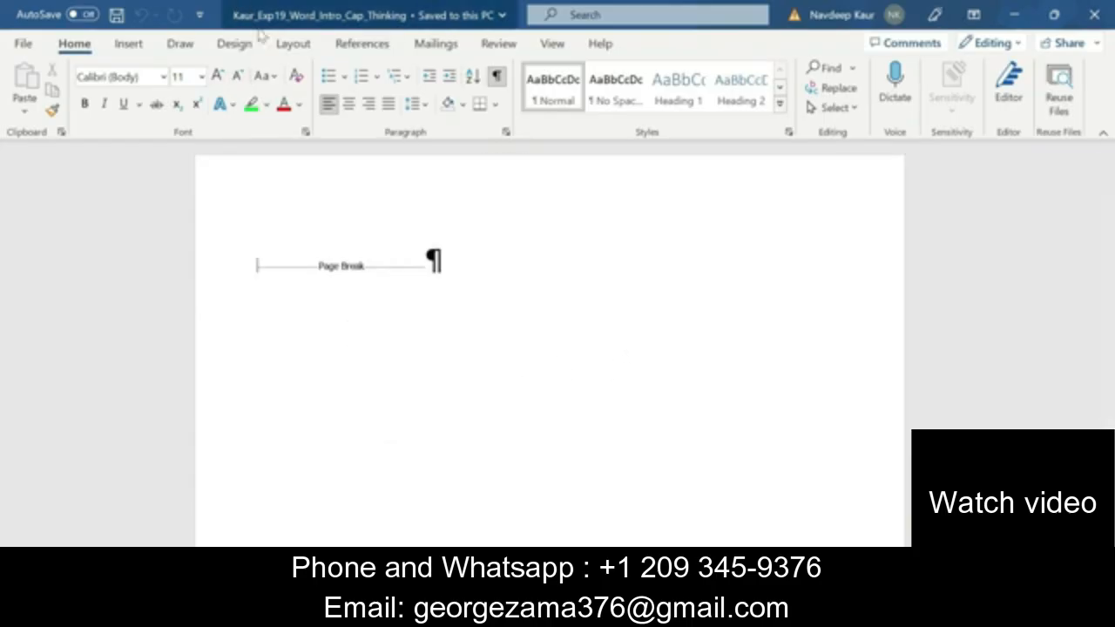
# Apply the Retrospect theme to the assignment document and set its theme colors to Blue Warm.
pyautogui.click(230, 48)
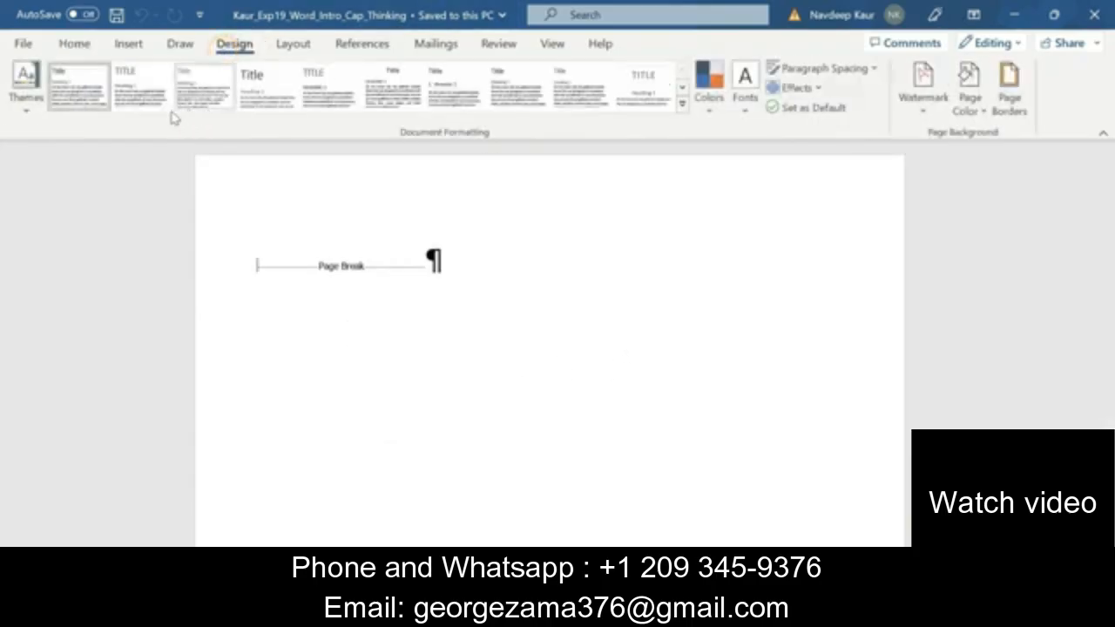
pyautogui.click(26, 113)
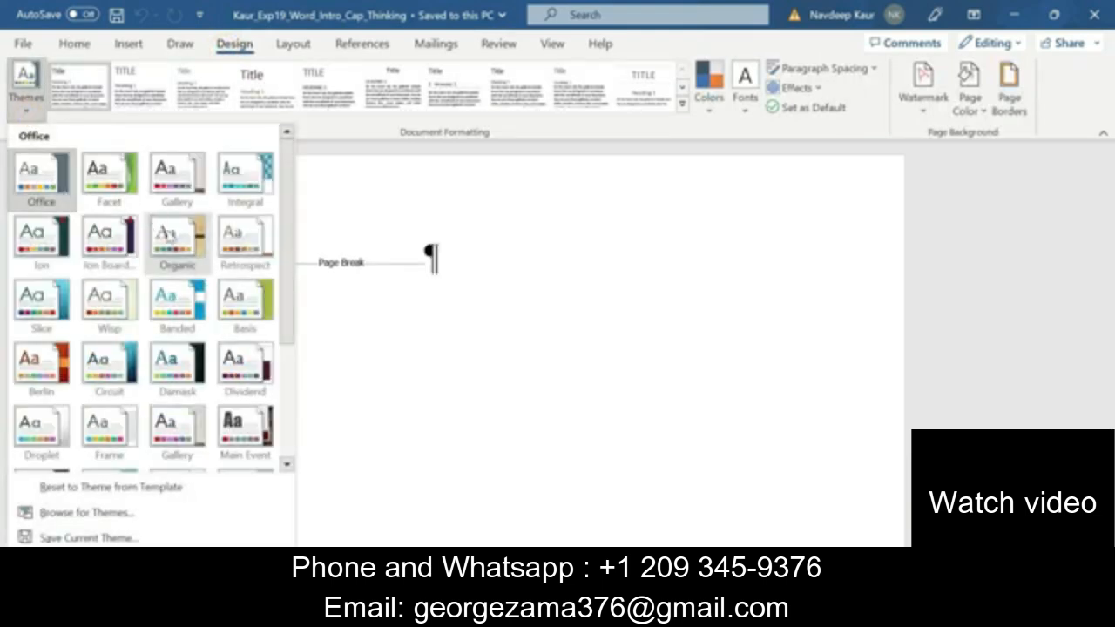
pyautogui.click(233, 242)
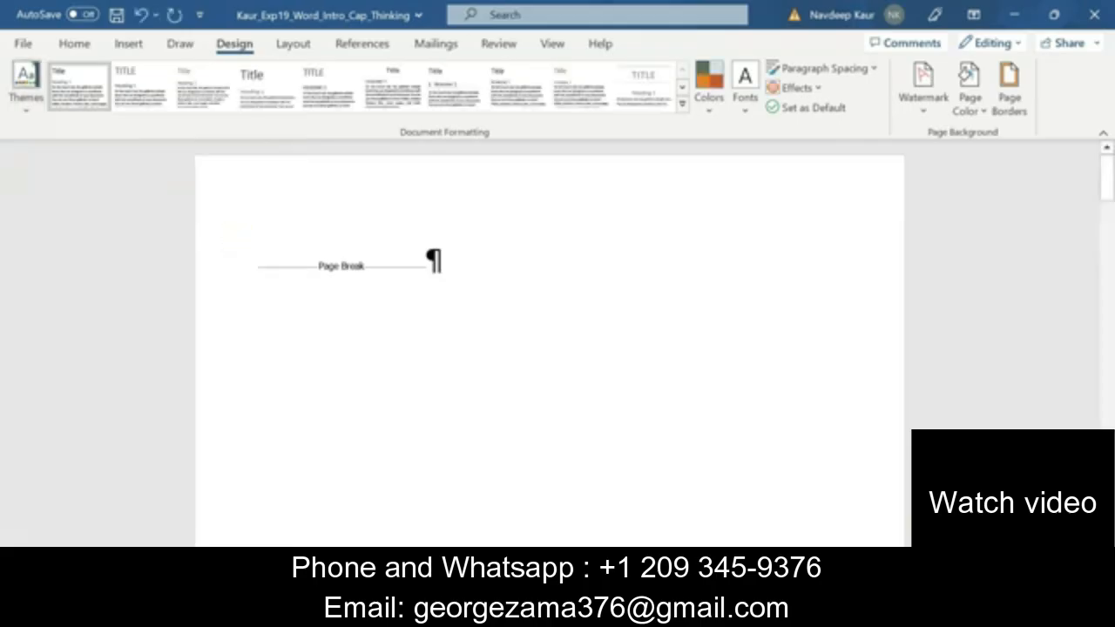
pyautogui.click(708, 105)
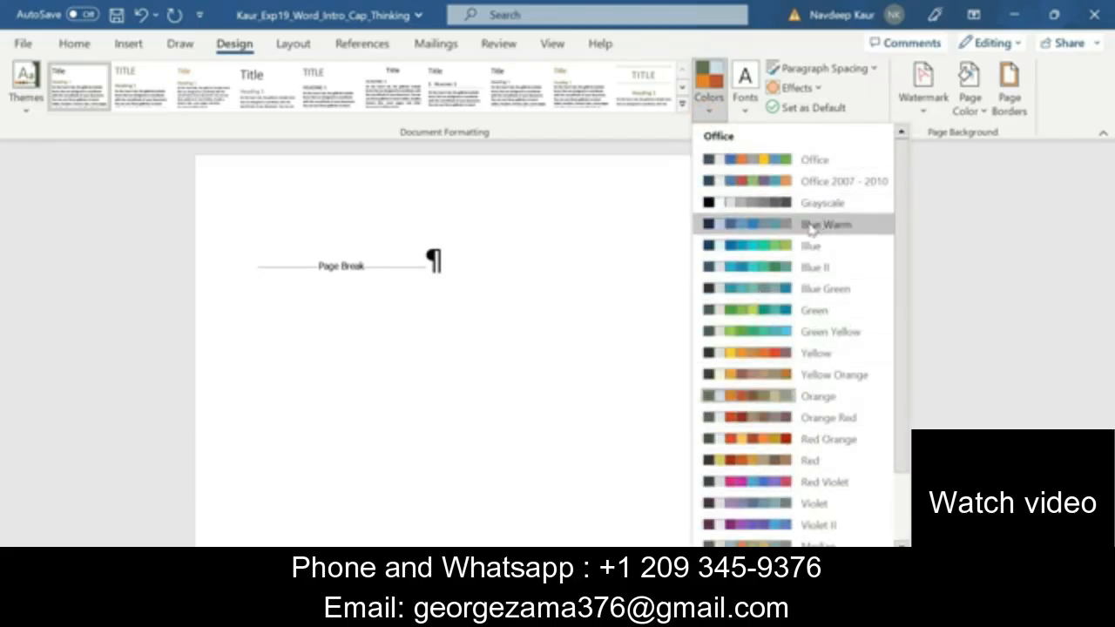
pyautogui.click(810, 225)
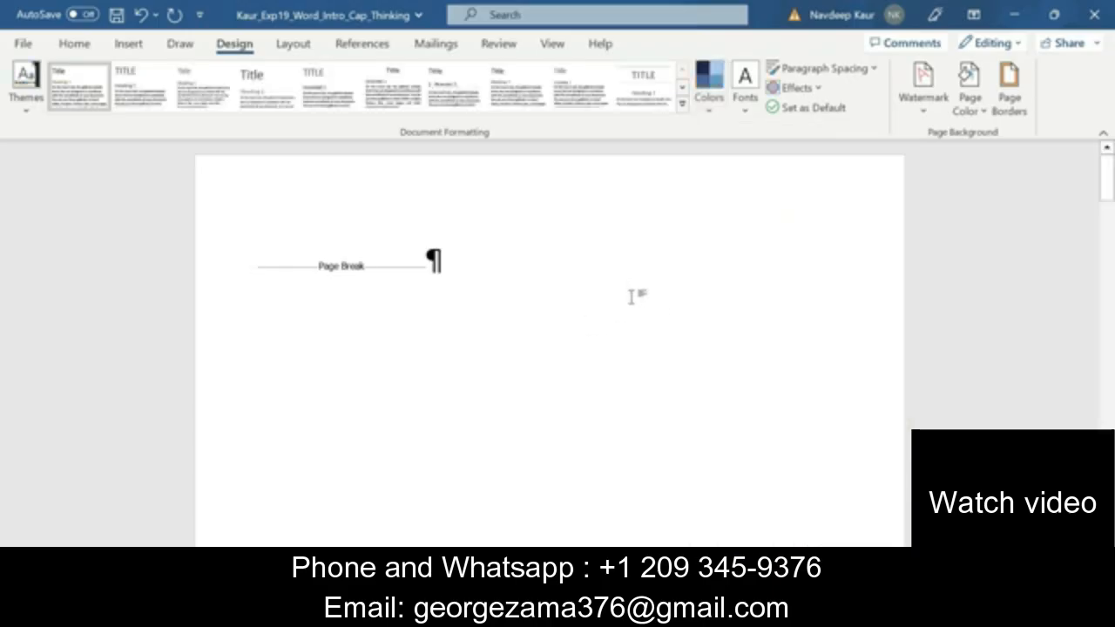
# Check instruction step 2, return to the assignment document and set the font of all its text to Times New Roman.
pyautogui.moveTo(669, 610)
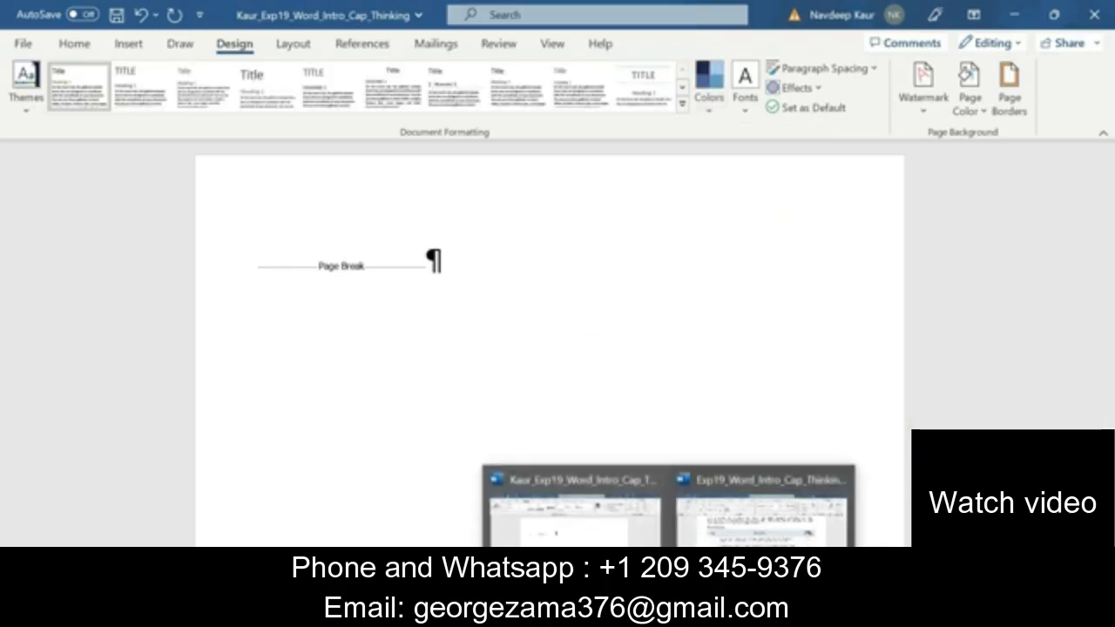
pyautogui.click(733, 537)
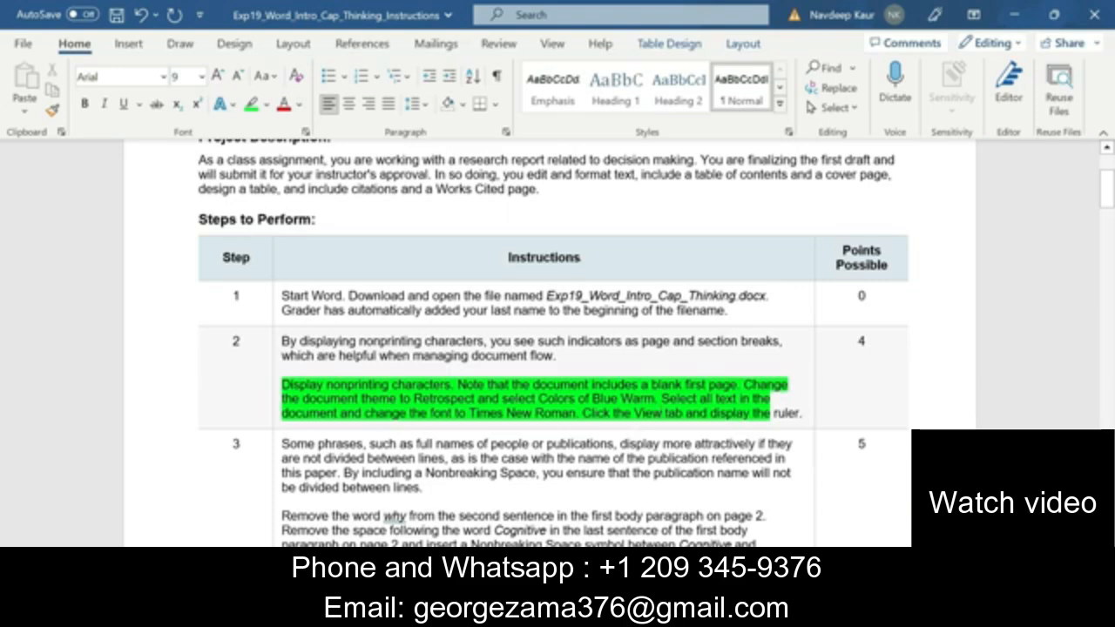
pyautogui.click(646, 513)
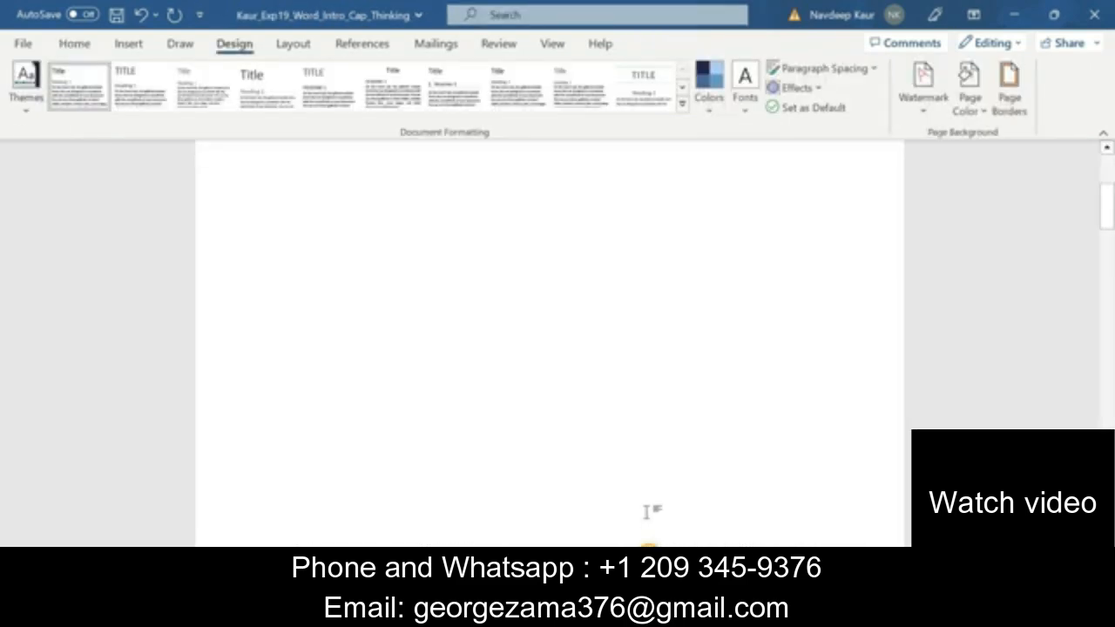
pyautogui.scroll(-10, 647, 512)
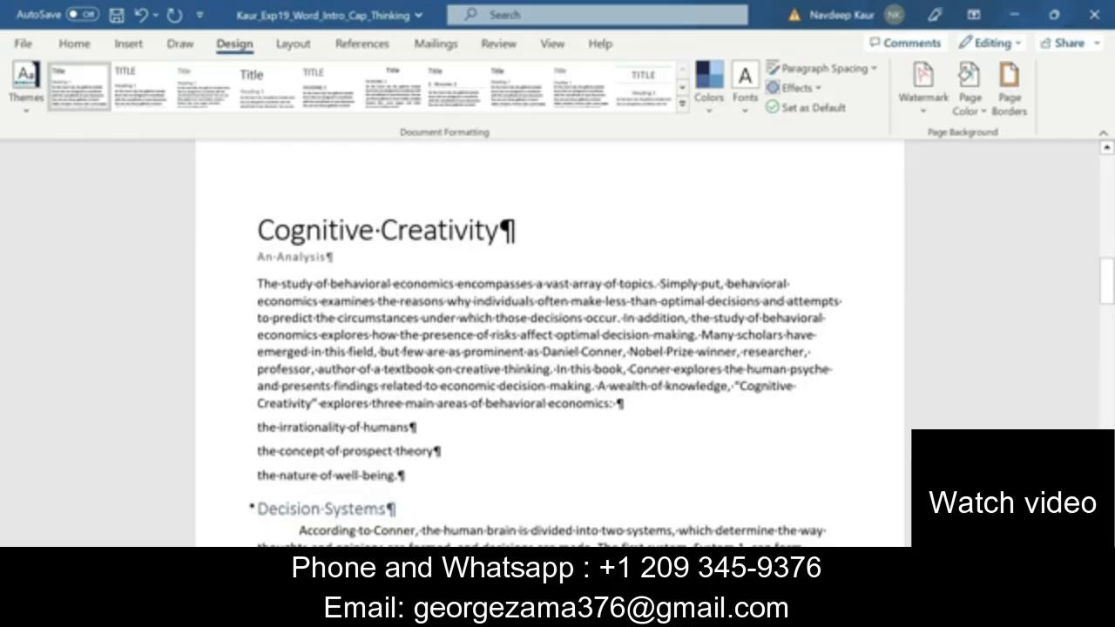
pyautogui.hotkey('ctrl', 'a')
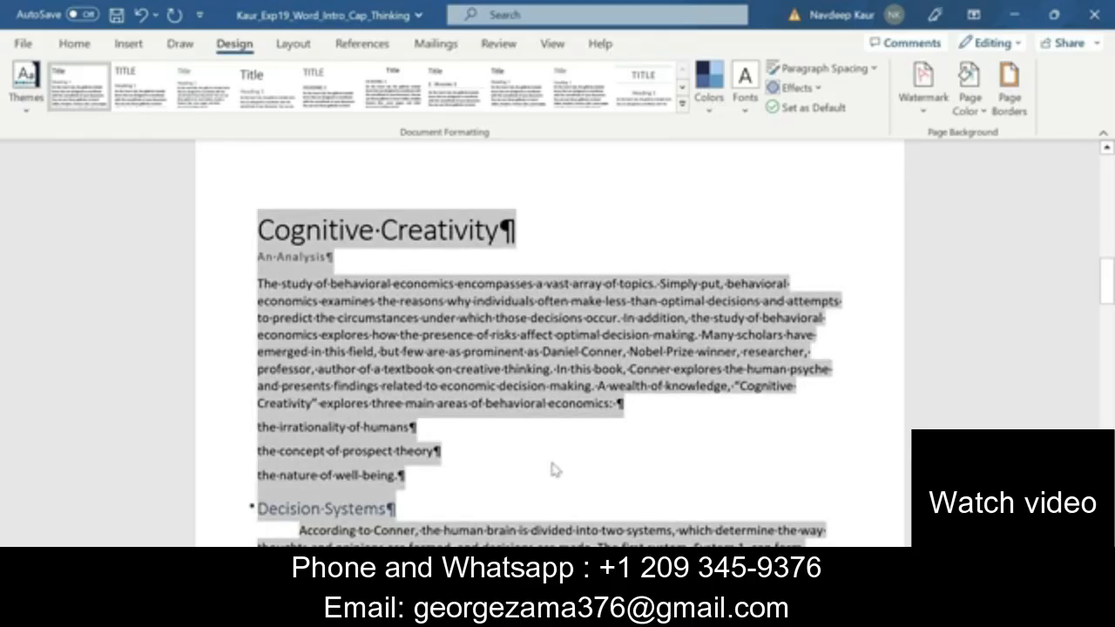
pyautogui.click(75, 43)
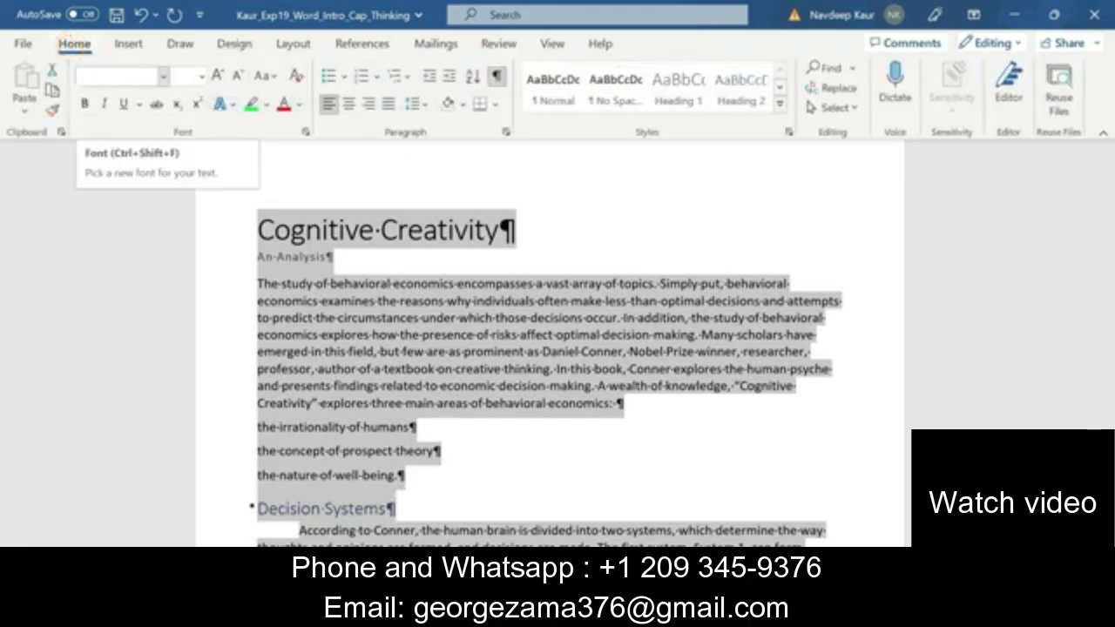
pyautogui.click(163, 76)
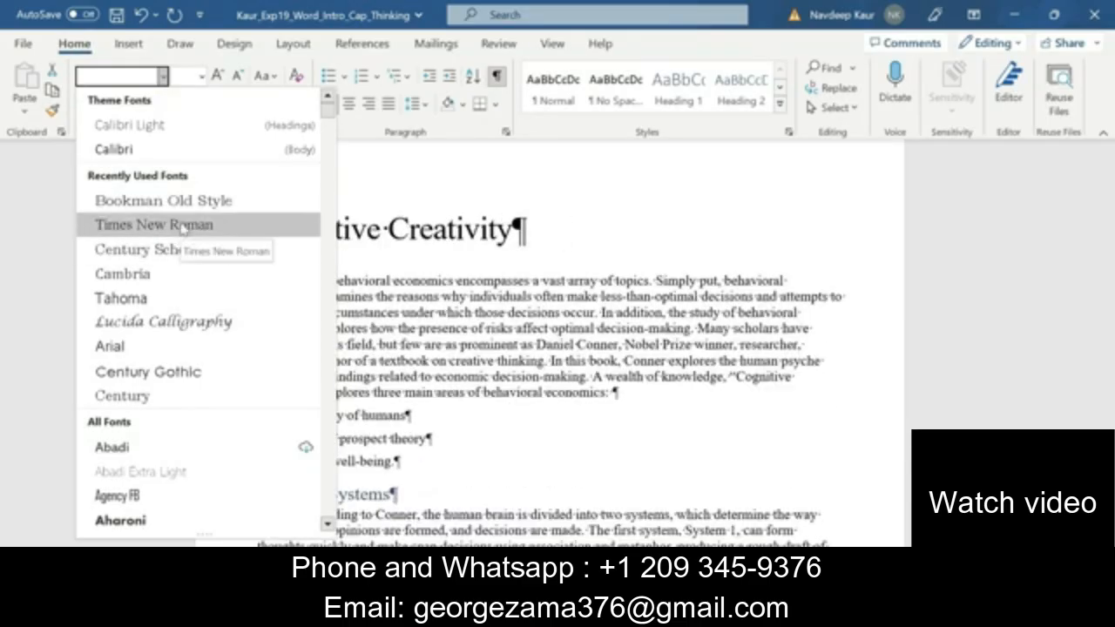
pyautogui.click(182, 226)
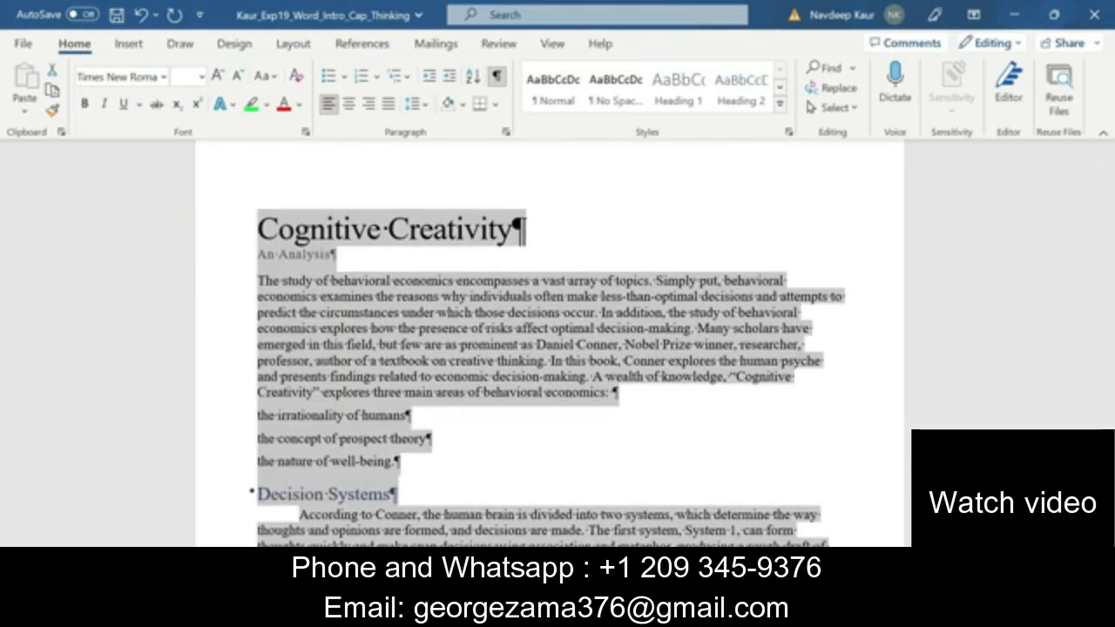
pyautogui.click(344, 405)
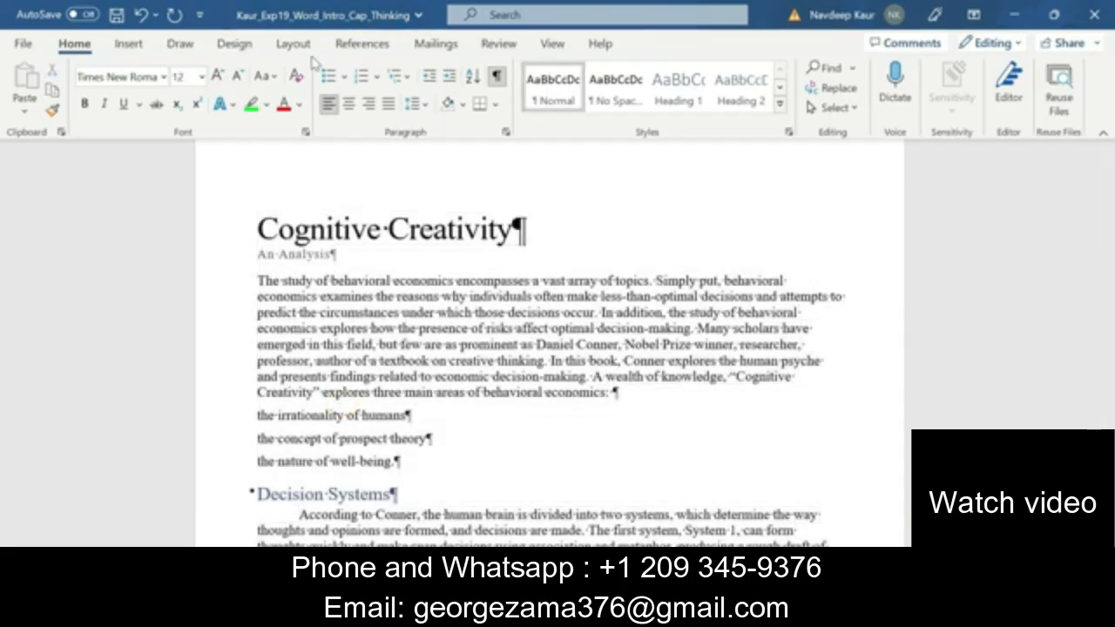
# Display the ruler in the assignment document.
pyautogui.click(553, 44)
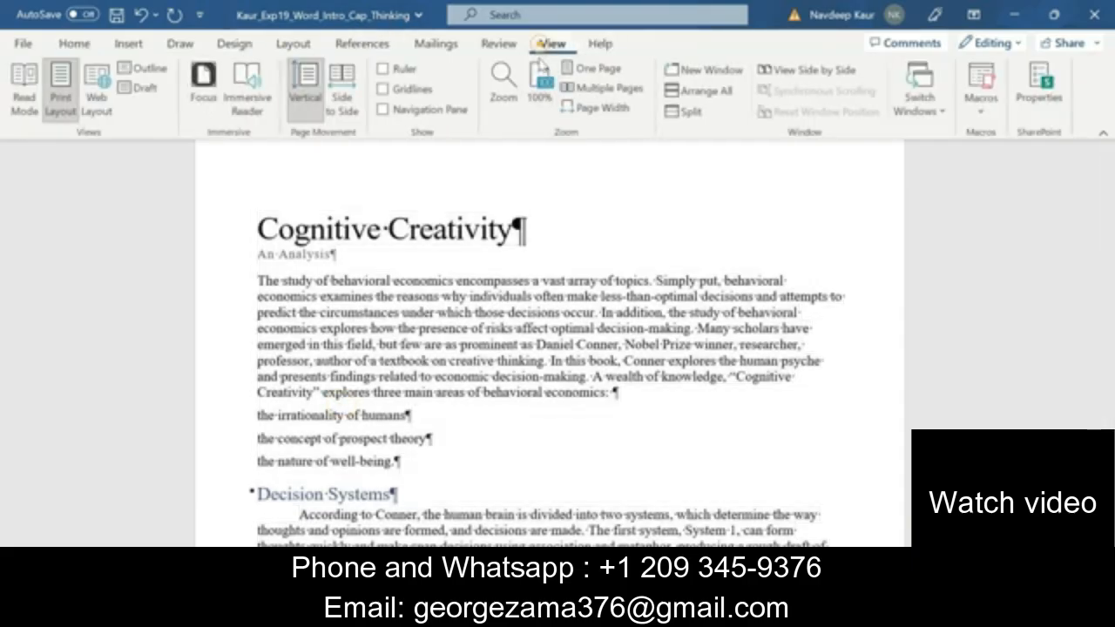
pyautogui.click(402, 68)
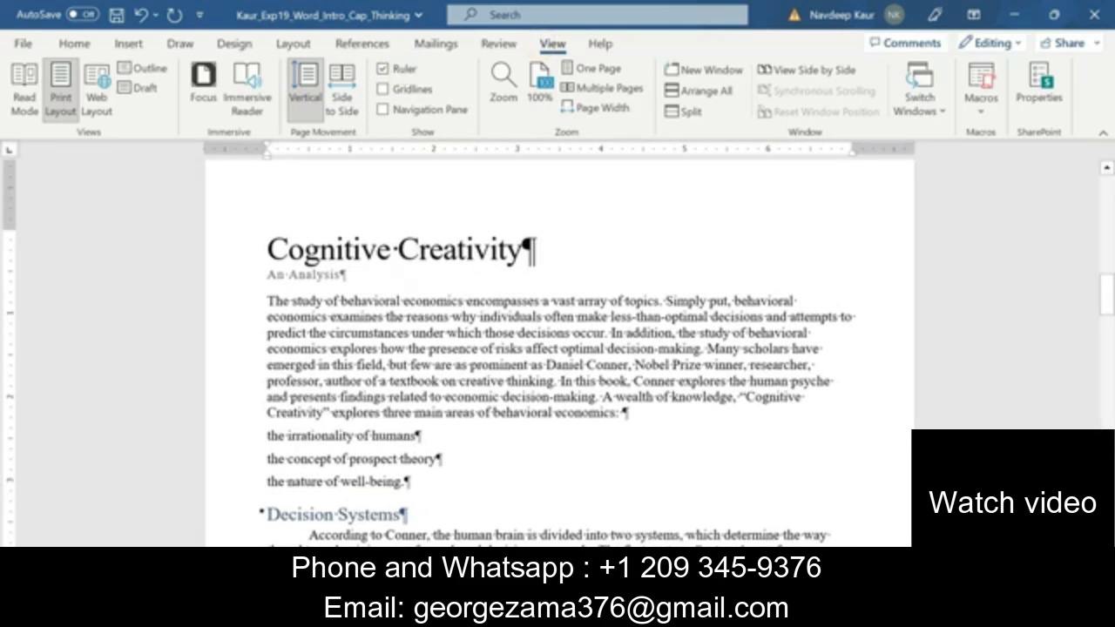
pyautogui.scroll(-3, 558, 349)
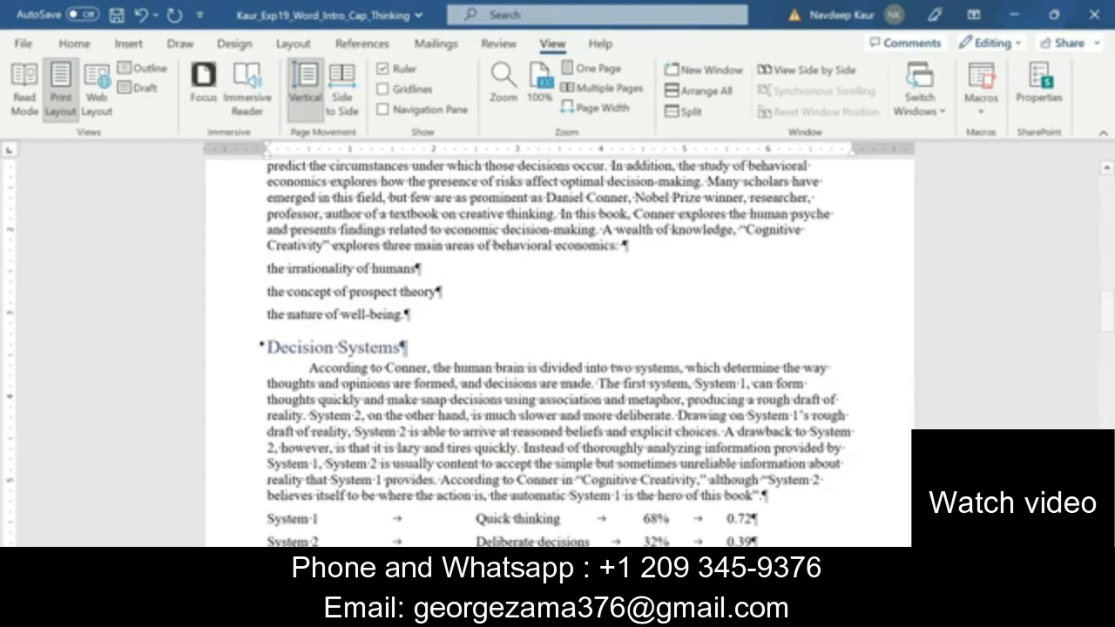
# Switch to the instructions document and remove the green highlight from the second paragraph of step 2.
pyautogui.click(669, 609)
pyautogui.click(736, 546)
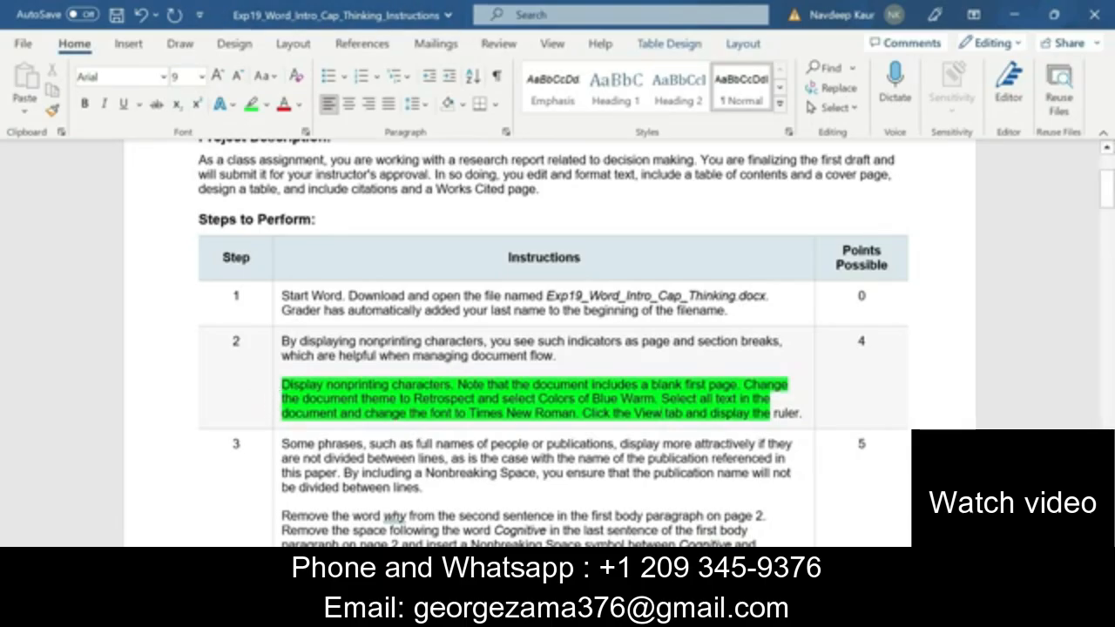
pyautogui.moveTo(284, 384); pyautogui.dragTo(772, 414)
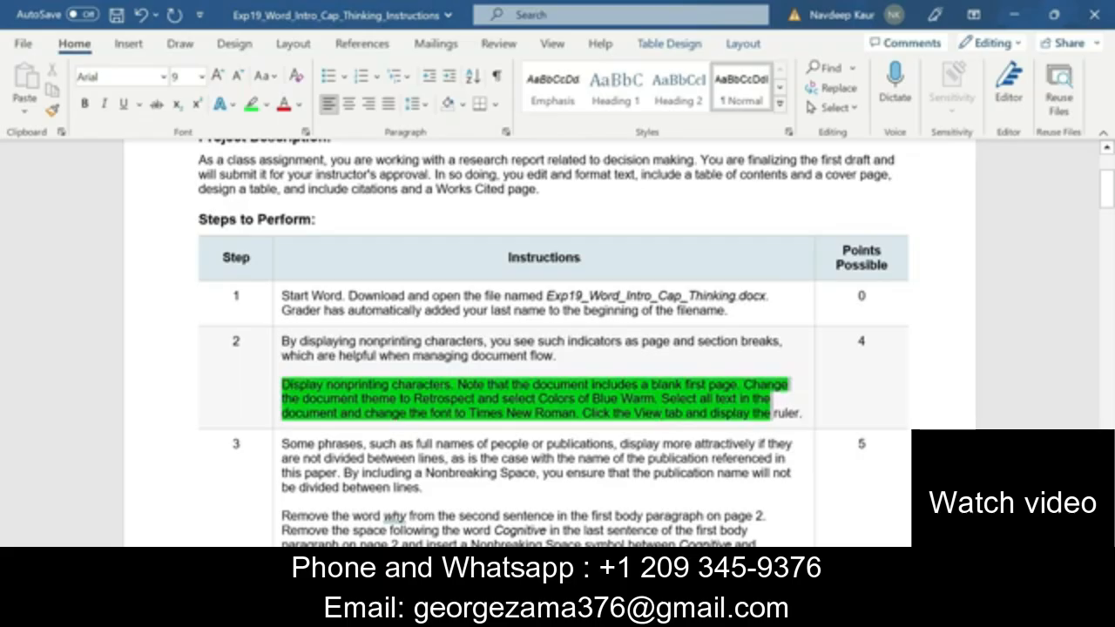
pyautogui.click(698, 388)
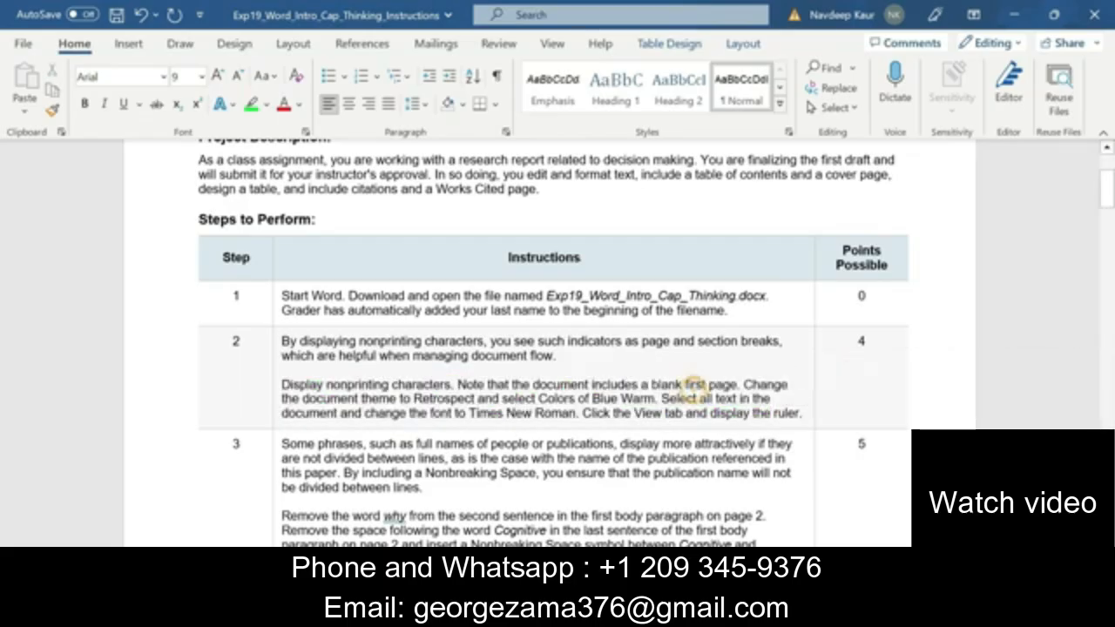
# Highlight the second paragraph of instruction step 3, beginning "Remove the word why", in green.
pyautogui.scroll(-2, 732, 366)
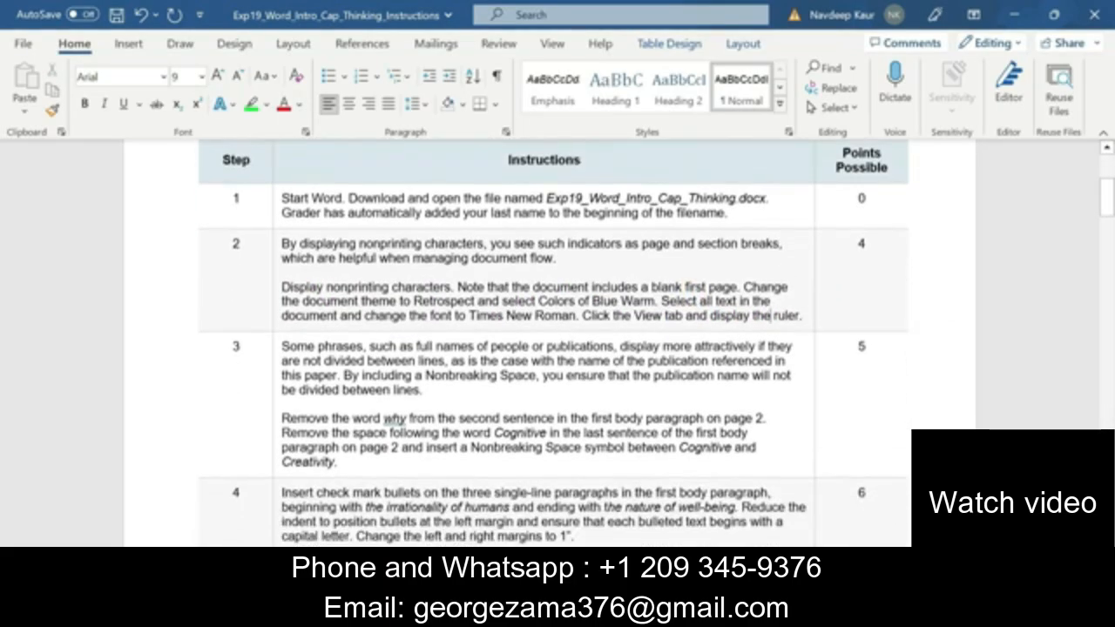
pyautogui.moveTo(280, 418); pyautogui.dragTo(338, 462)
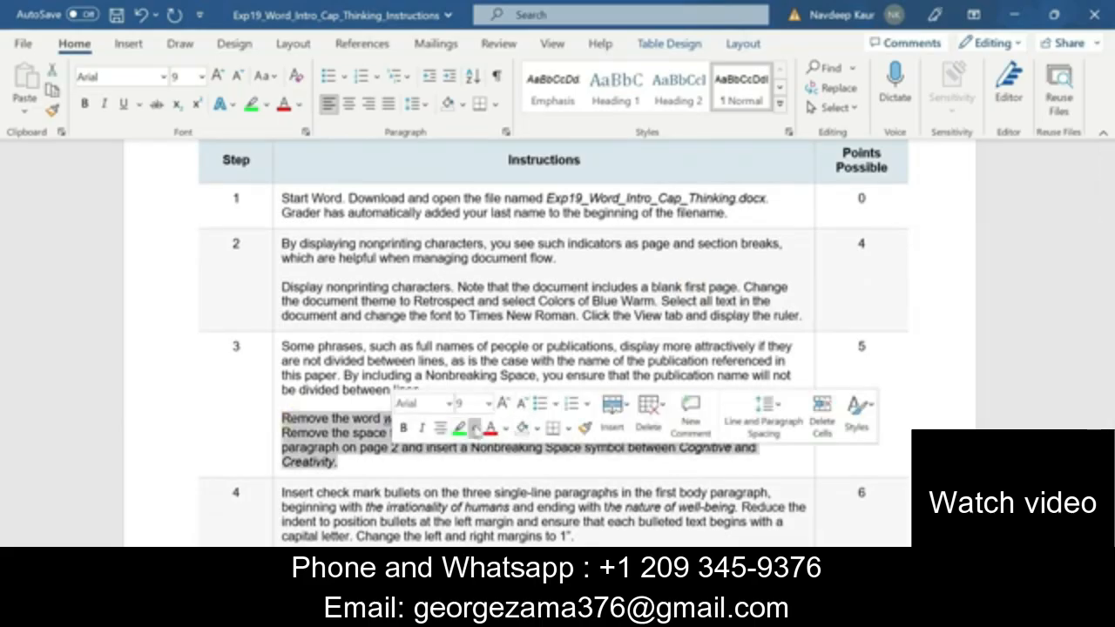
pyautogui.click(460, 427)
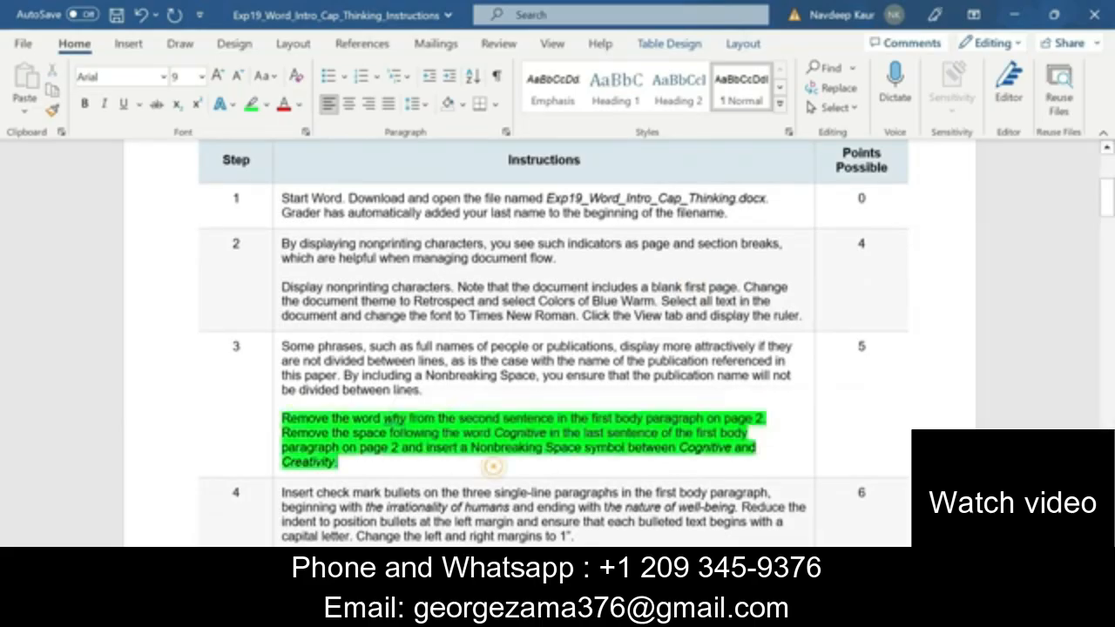
pyautogui.moveTo(459, 419); pyautogui.dragTo(555, 419)
pyautogui.moveTo(488, 407); pyautogui.dragTo(676, 433)
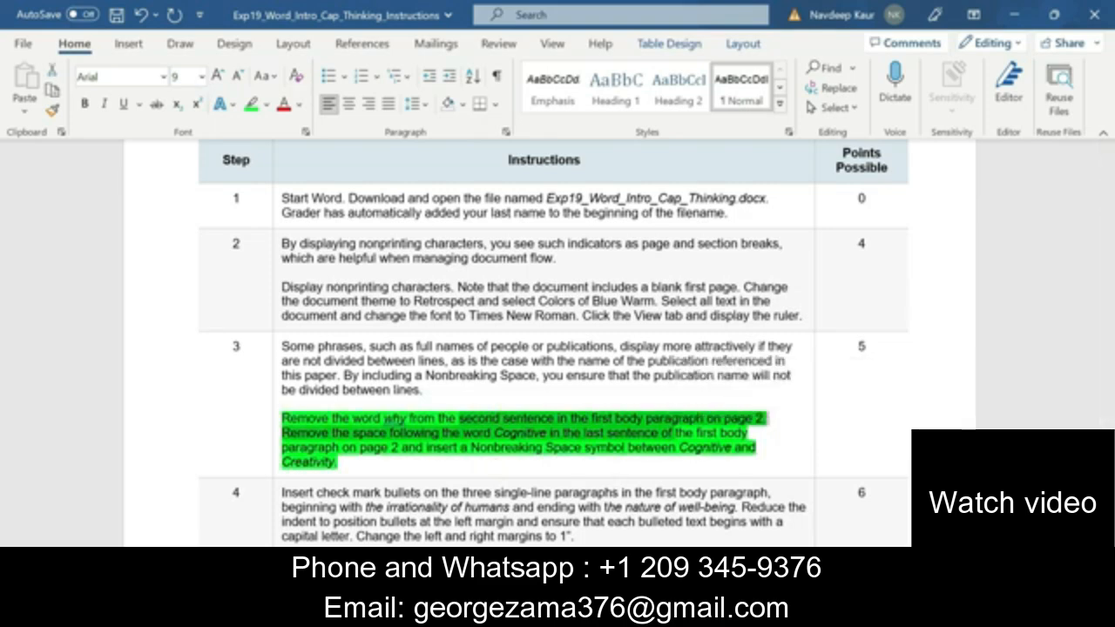
pyautogui.click(375, 454)
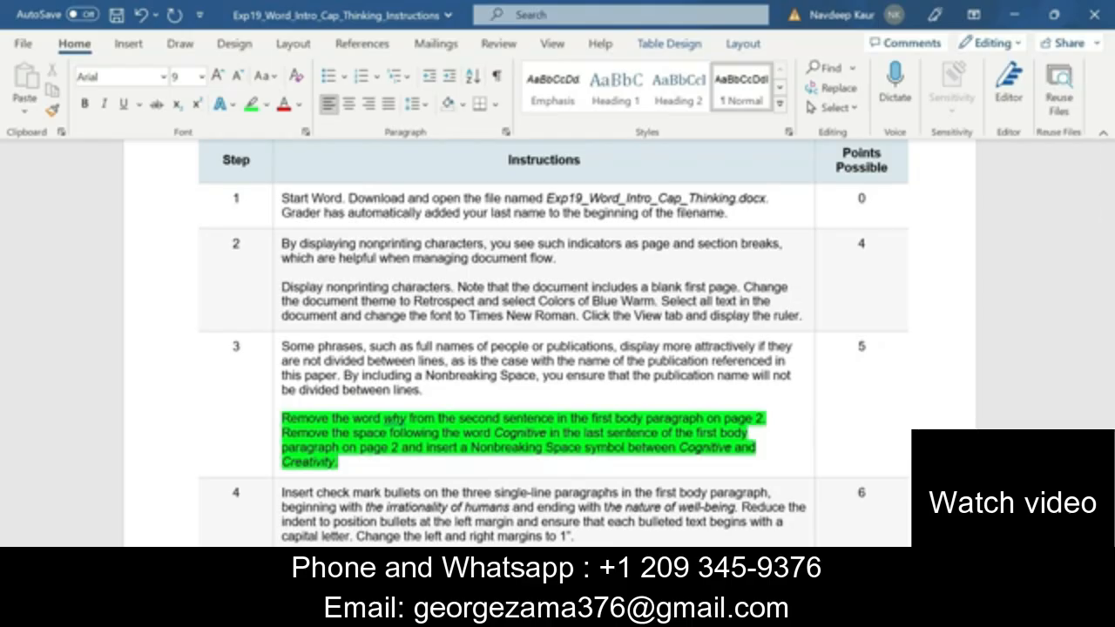
# Switch to the assignment document and delete the word "why" and its extra space from the second sentence of the first body paragraph.
pyautogui.click(583, 523)
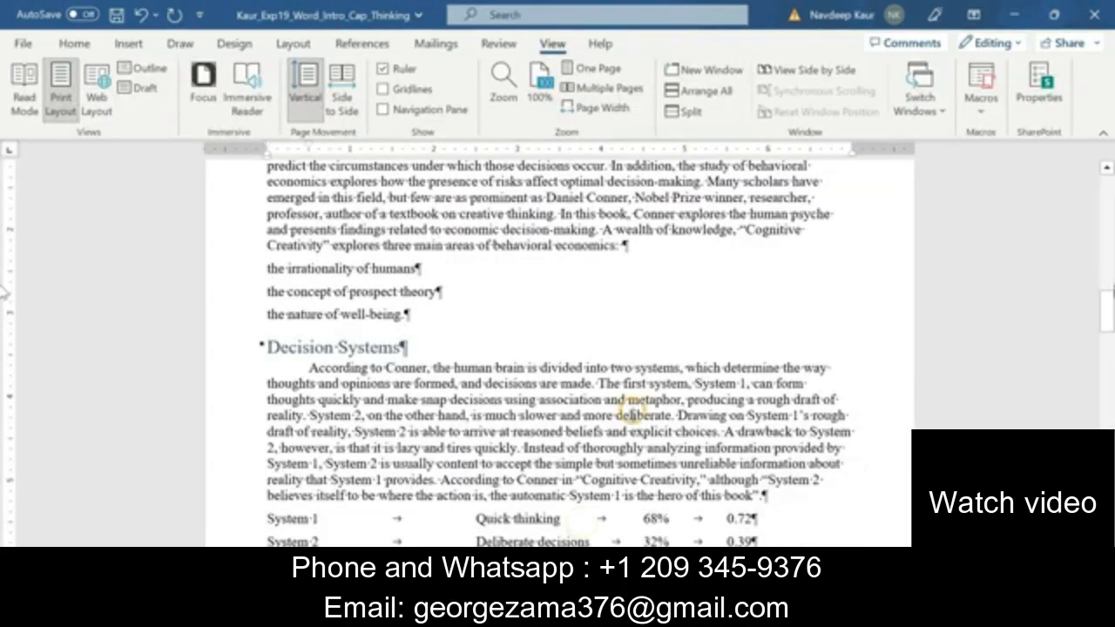
pyautogui.click(655, 612)
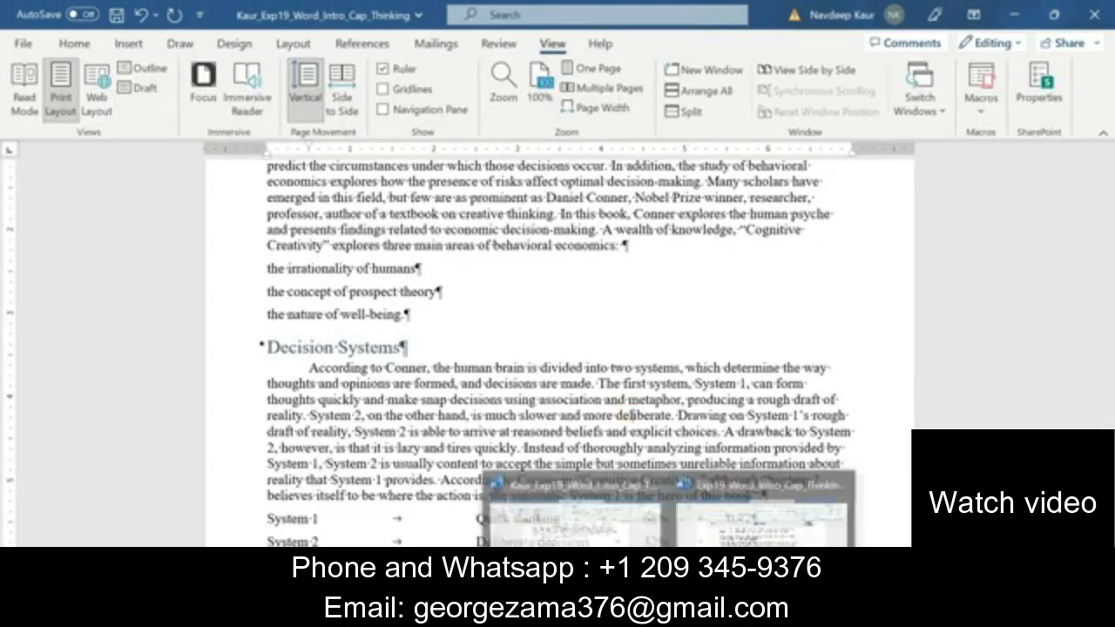
pyautogui.click(650, 295)
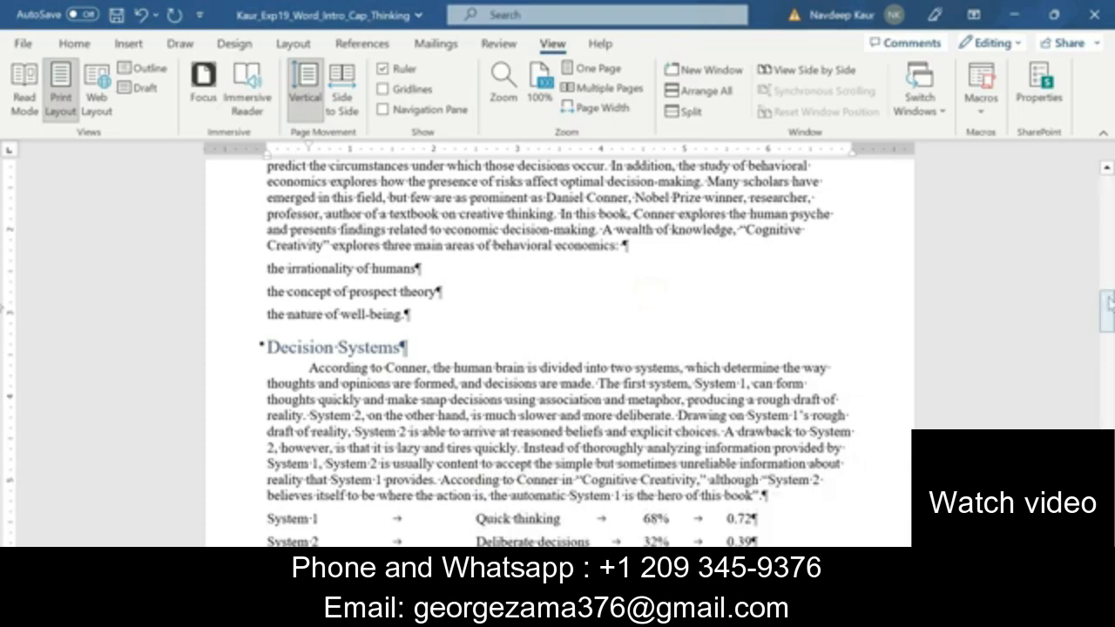
pyautogui.moveTo(1109, 319)
pyautogui.mouseDown()
pyautogui.moveTo(1109, 287)
pyautogui.moveTo(1108, 300)
pyautogui.mouseUp()
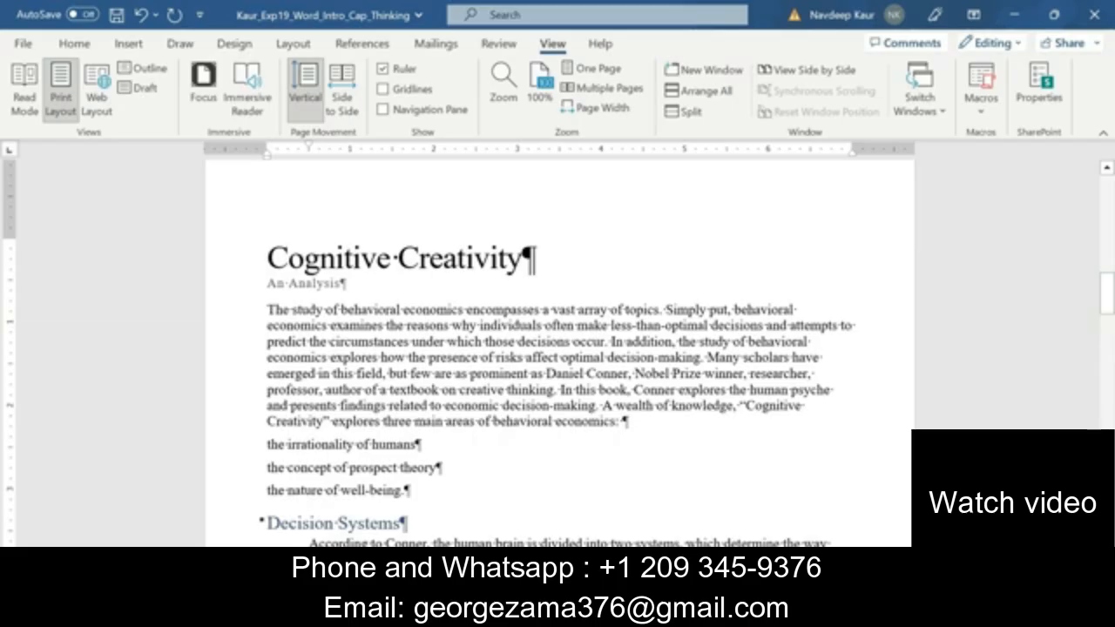
pyautogui.moveTo(425, 326); pyautogui.dragTo(473, 328)
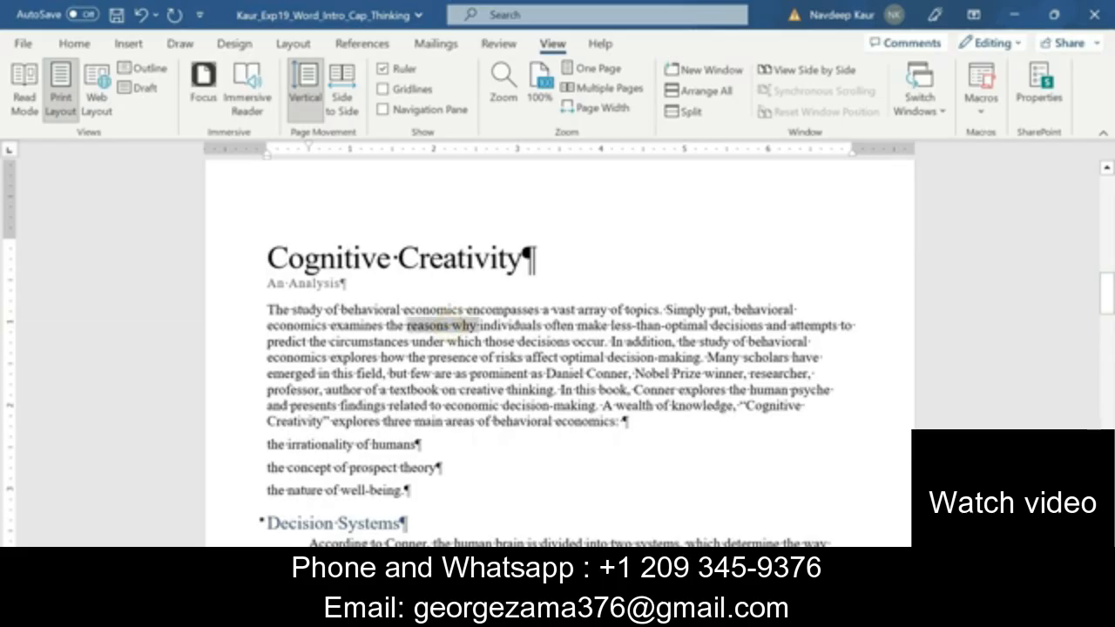
pyautogui.click(473, 327)
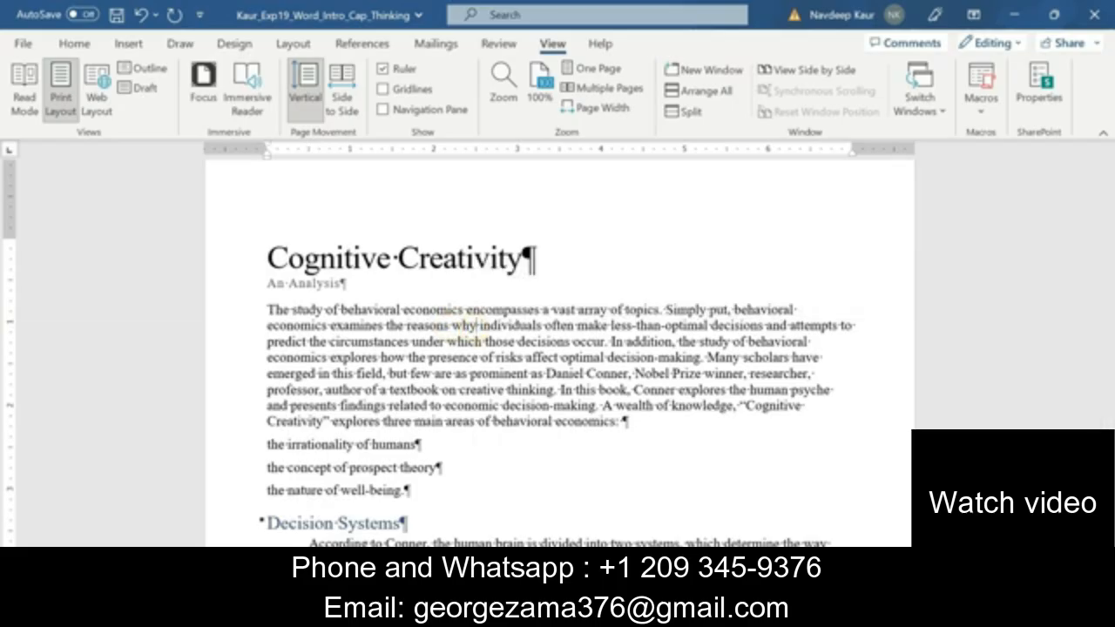
pyautogui.click(670, 612)
pyautogui.moveTo(745, 509)
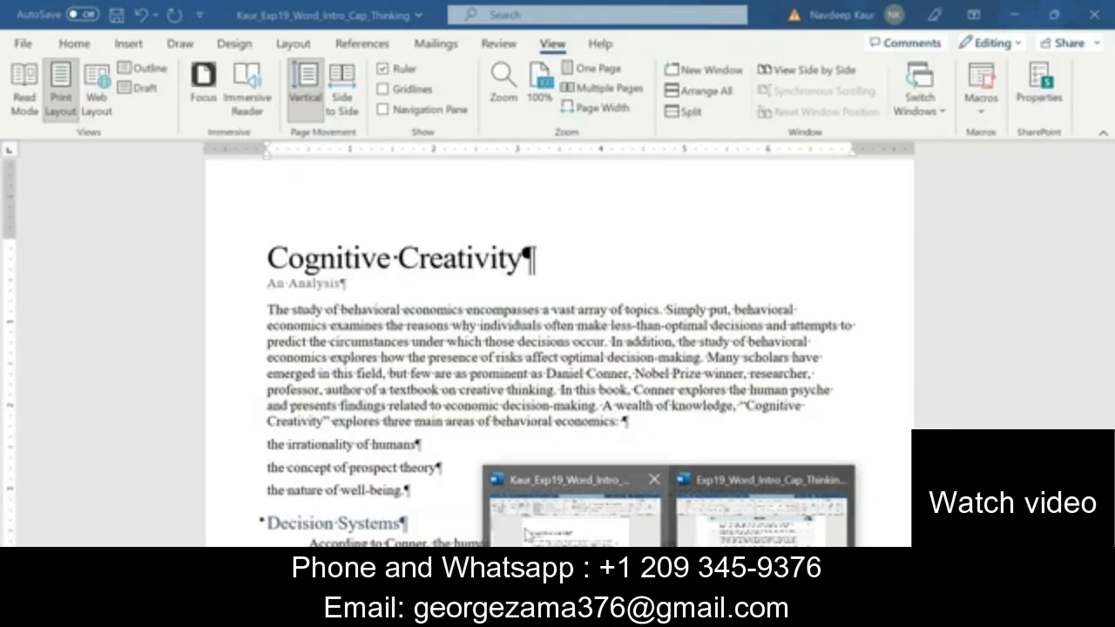
pyautogui.click(524, 527)
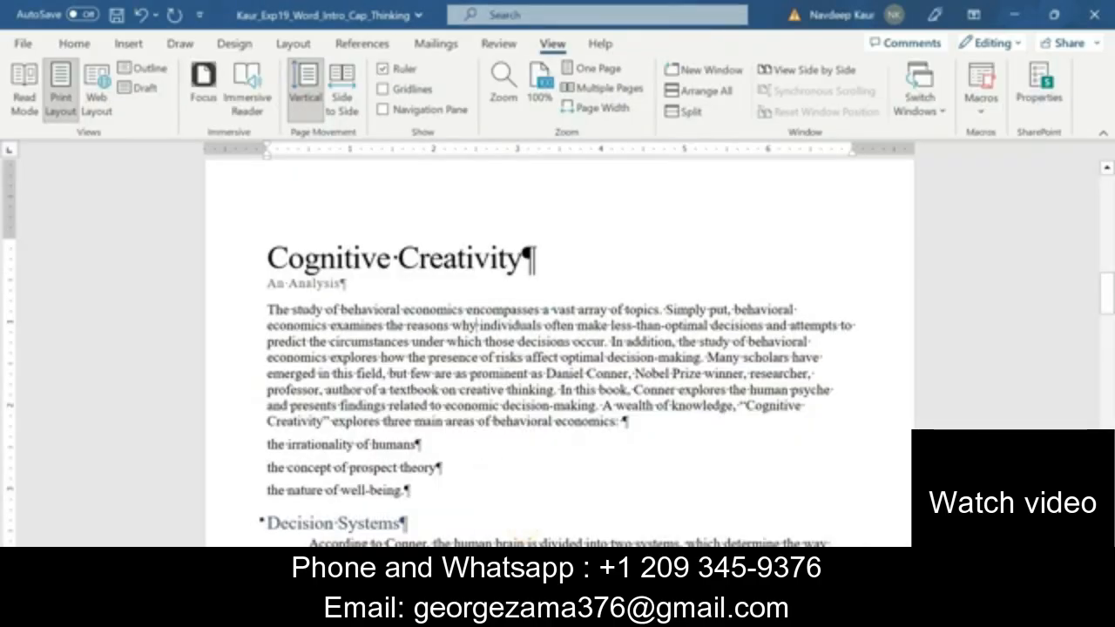
pyautogui.press('BackSpace')
pyautogui.press('BackSpace')
pyautogui.press('BackSpace')
pyautogui.press('BackSpace')
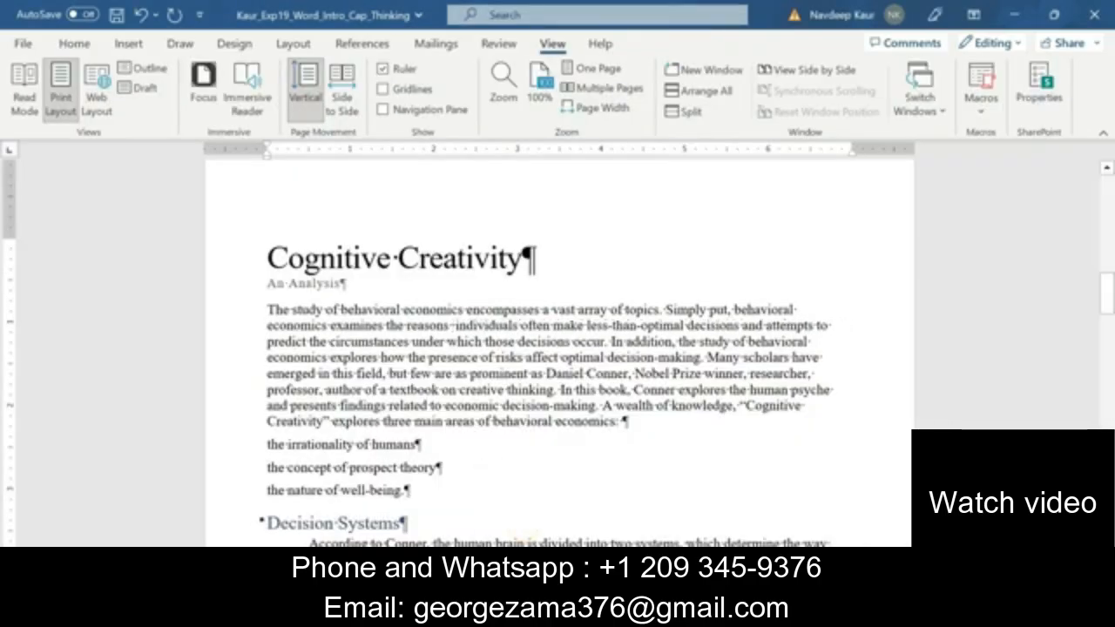
pyautogui.press('BackSpace')
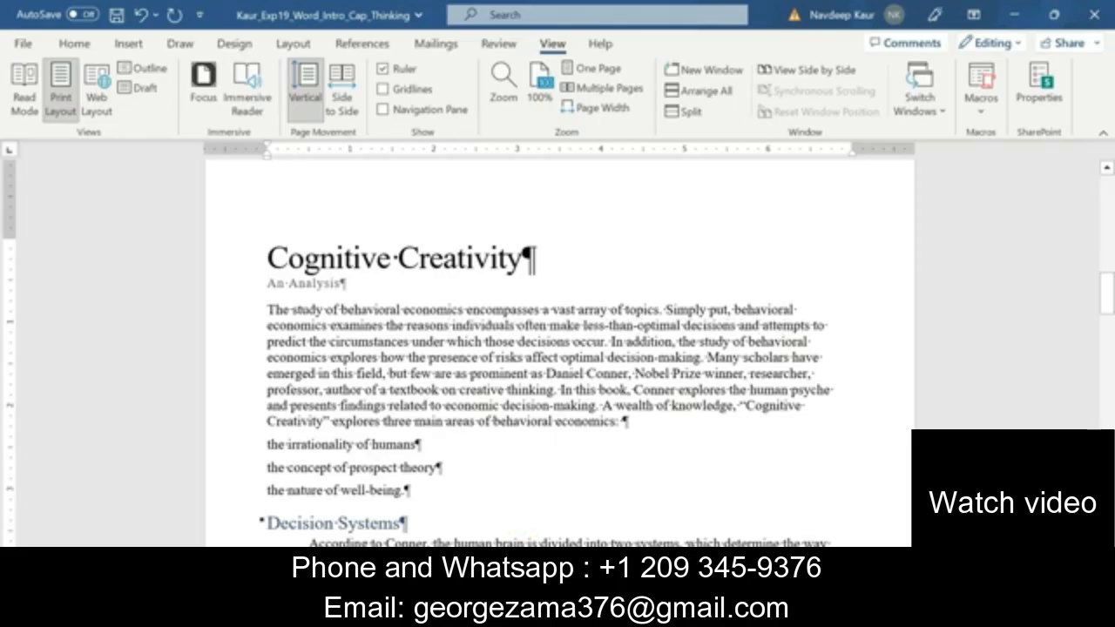
# Check the nonbreaking space requirement in instruction step 3 and delete the space between "Cognitive" and "Creativity" in the first body paragraph's last sentence.
pyautogui.click(267, 422)
pyautogui.click(803, 407)
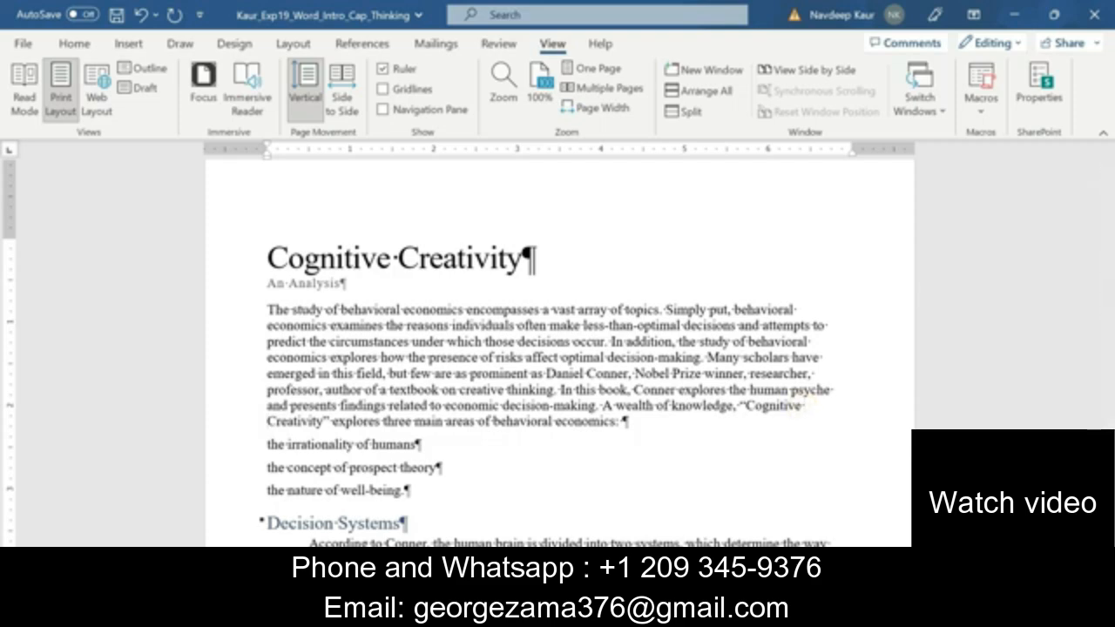
pyautogui.click(669, 613)
pyautogui.click(723, 549)
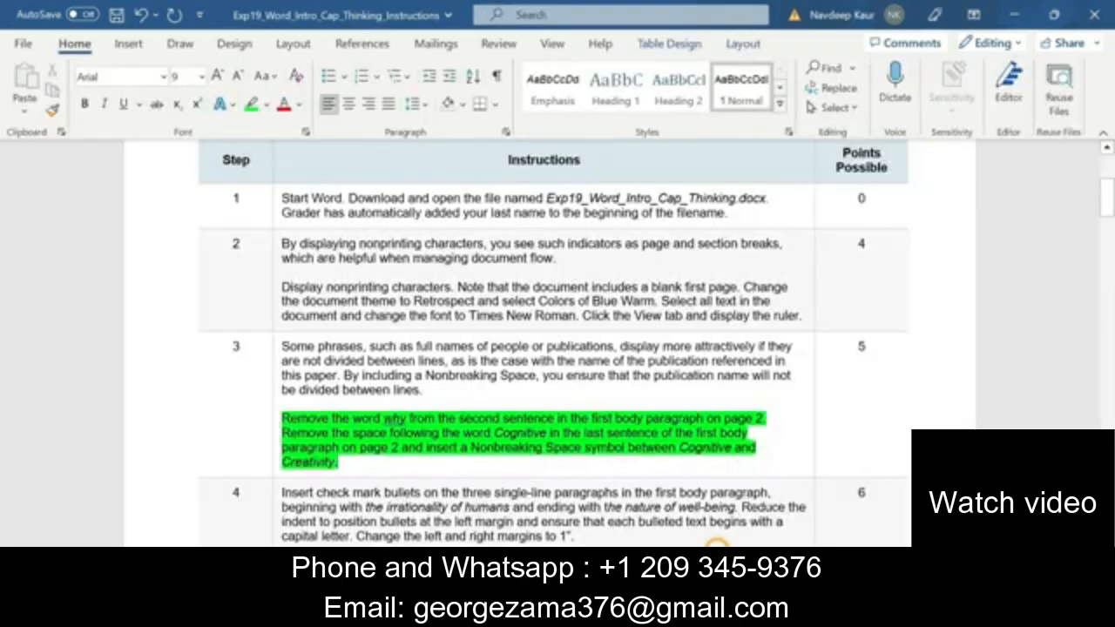
pyautogui.moveTo(471, 449); pyautogui.dragTo(626, 448)
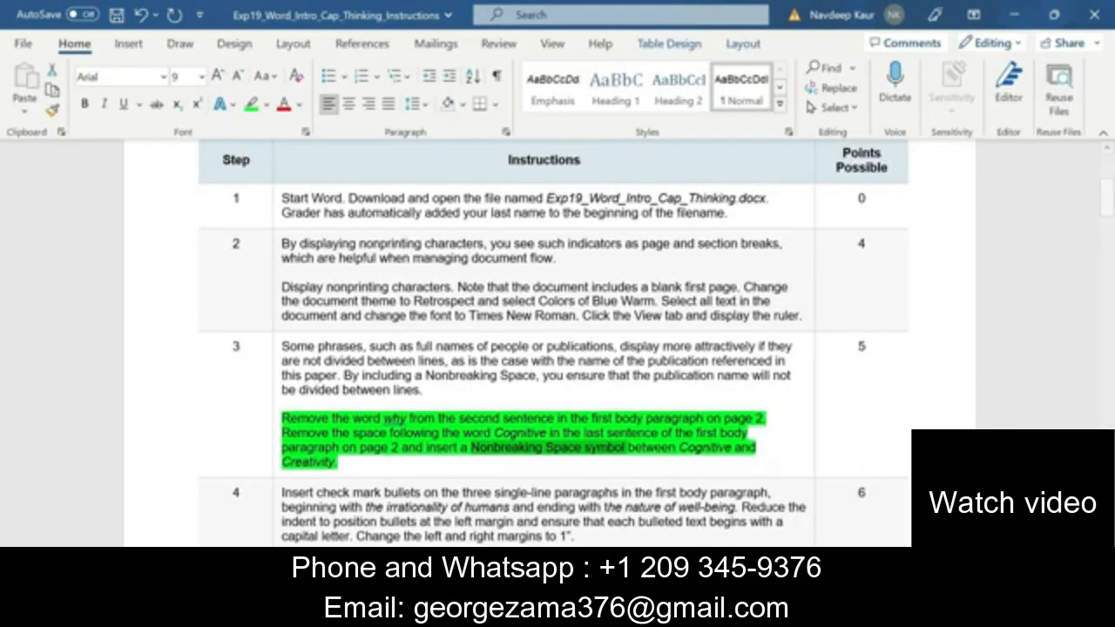
pyautogui.moveTo(669, 613)
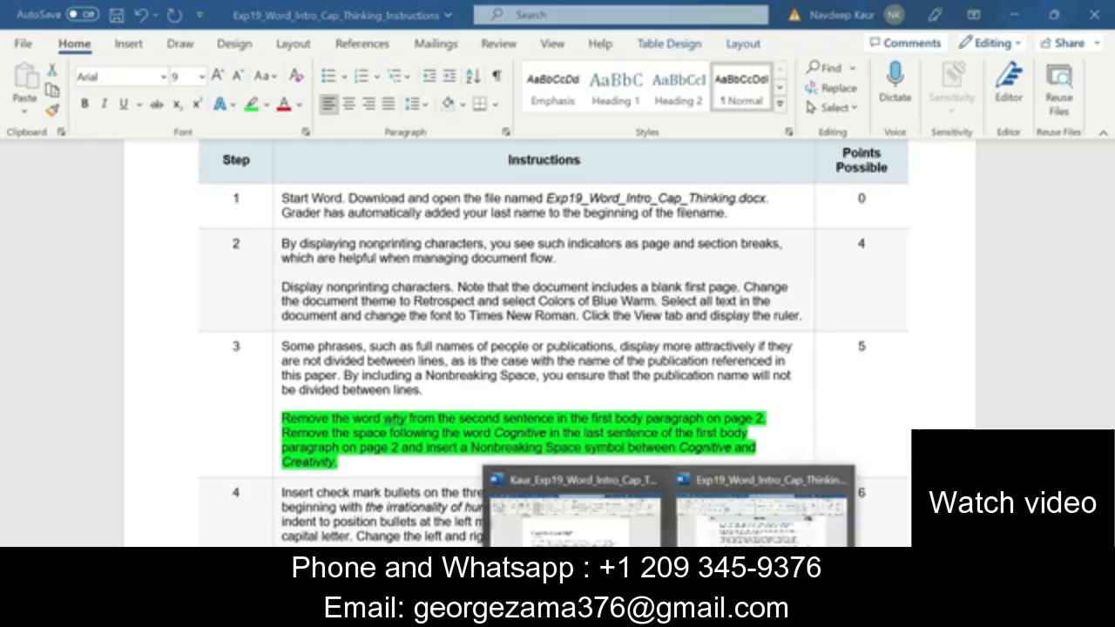
pyautogui.click(638, 538)
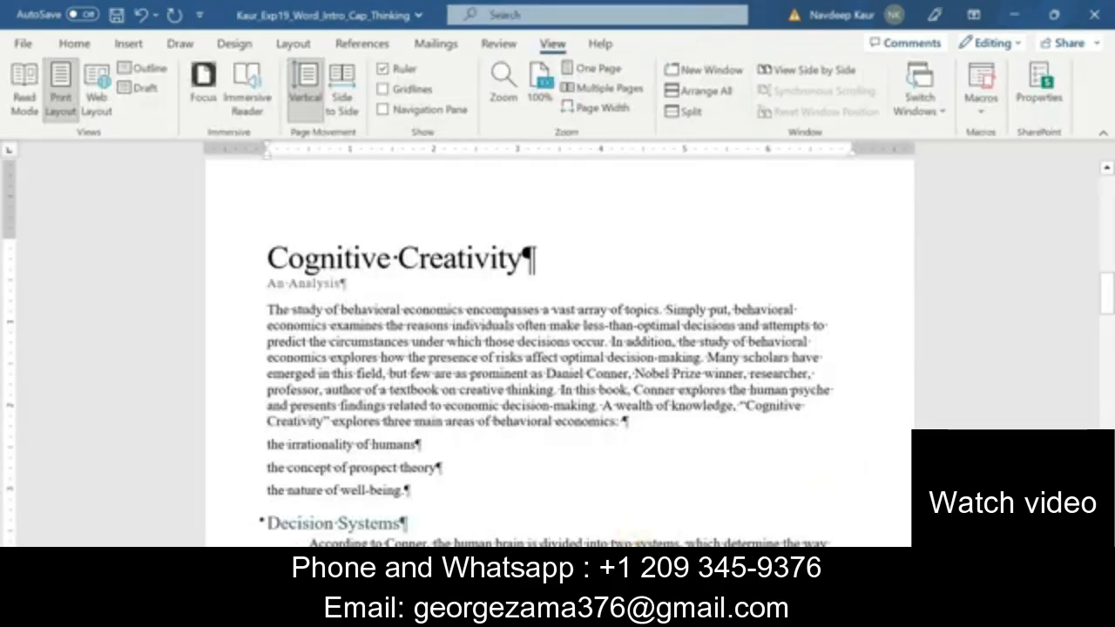
pyautogui.press('BackSpace')
pyautogui.hotkey('ctrl', 'shift', 'space')
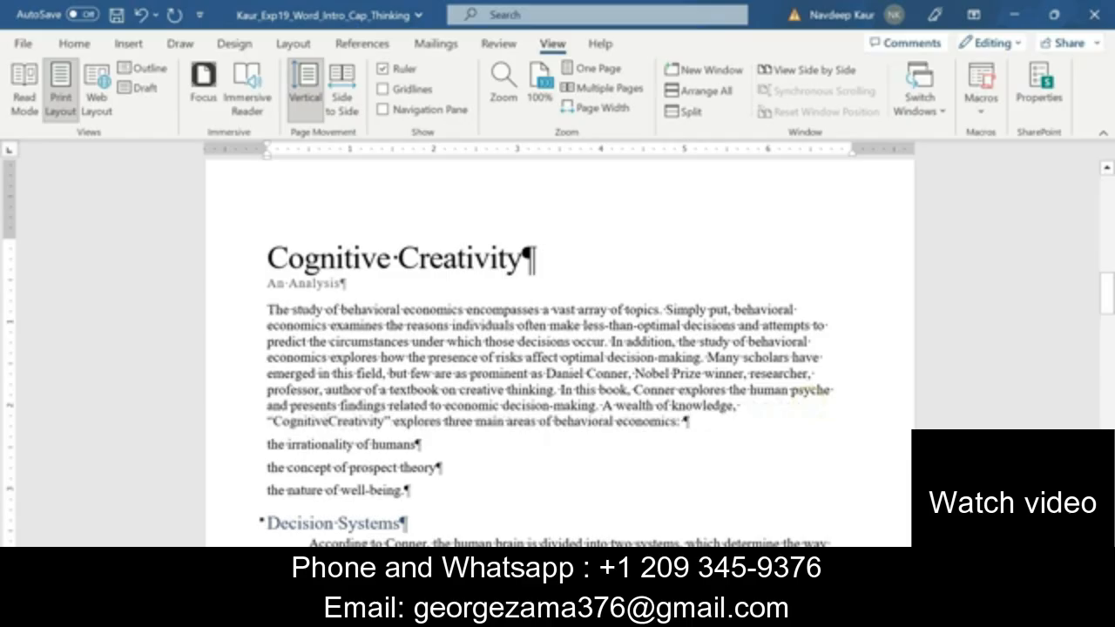
# Insert a Nonbreaking Space special character between "Cognitive" and "Creativity" in the last sentence of the first body paragraph.
pyautogui.click(130, 43)
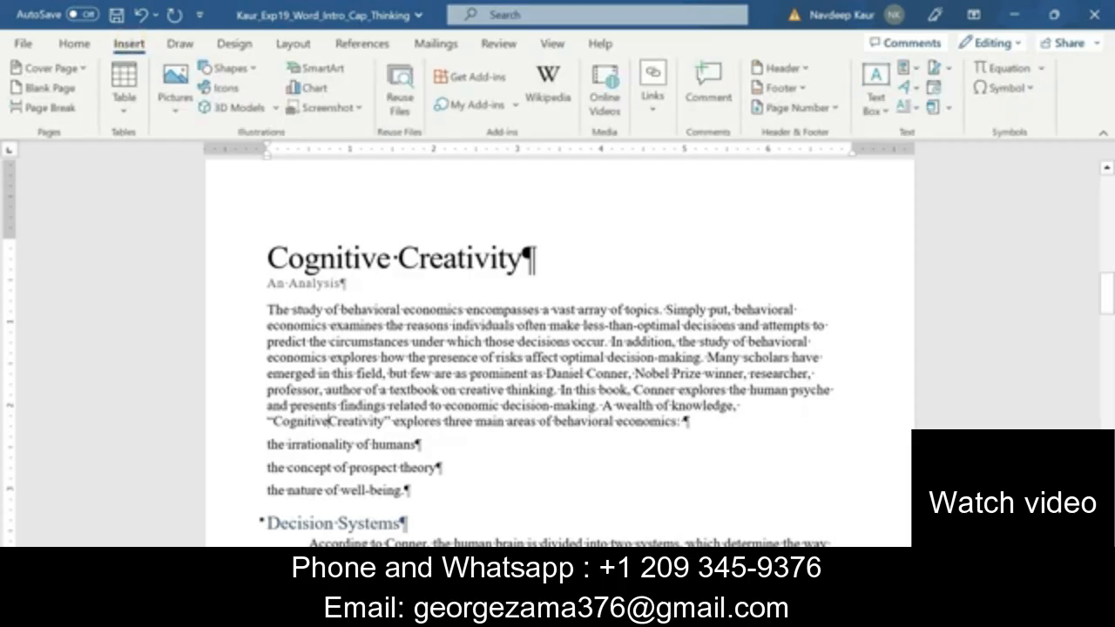
pyautogui.click(1030, 88)
pyautogui.click(1011, 223)
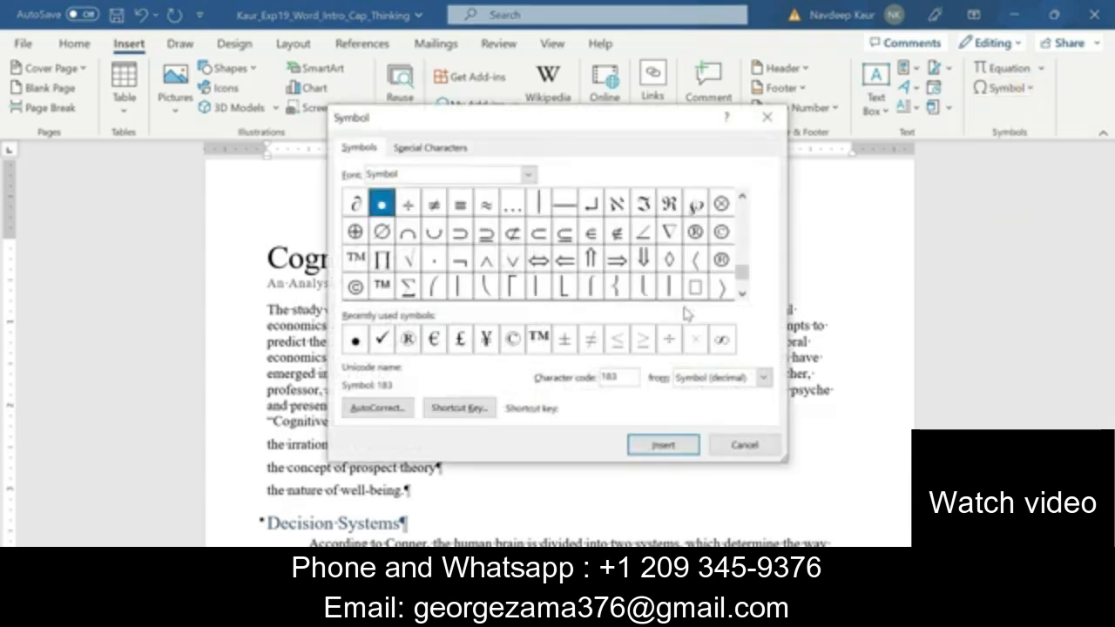
pyautogui.click(436, 151)
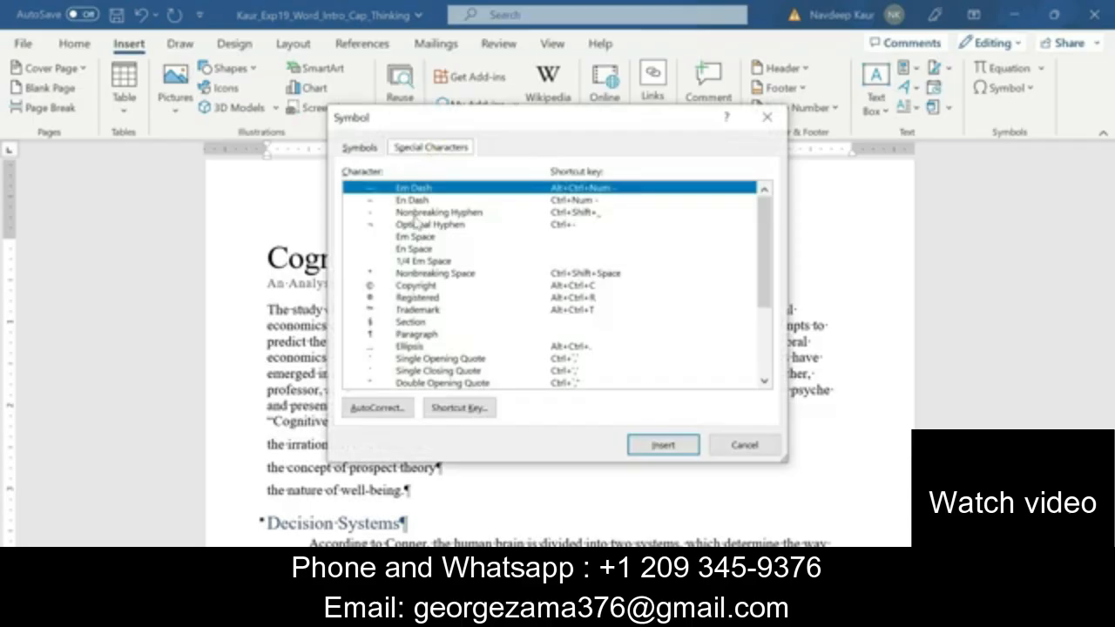
pyautogui.click(444, 274)
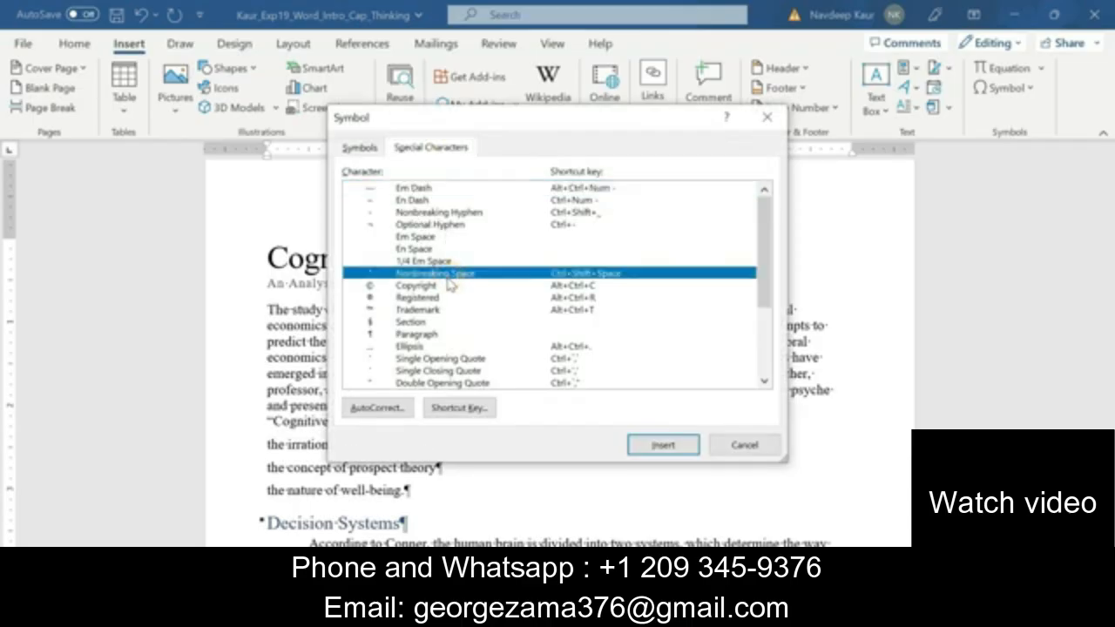
pyautogui.click(664, 445)
pyautogui.click(741, 445)
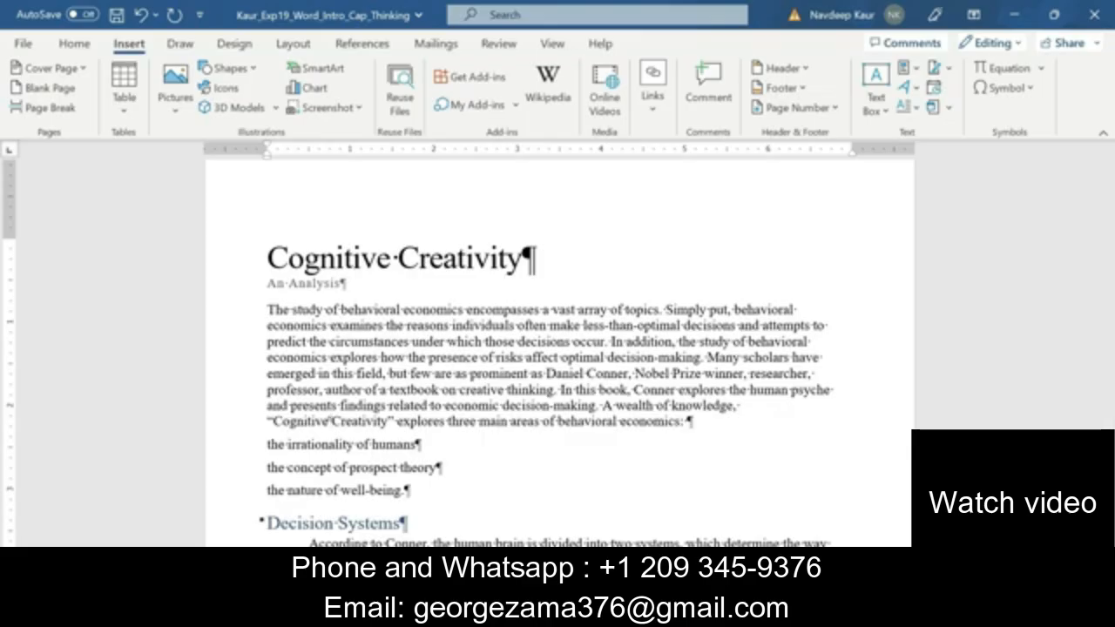
# Switch to the instructions document and remove the green highlight from the second paragraph of step 3.
pyautogui.click(670, 613)
pyautogui.click(763, 554)
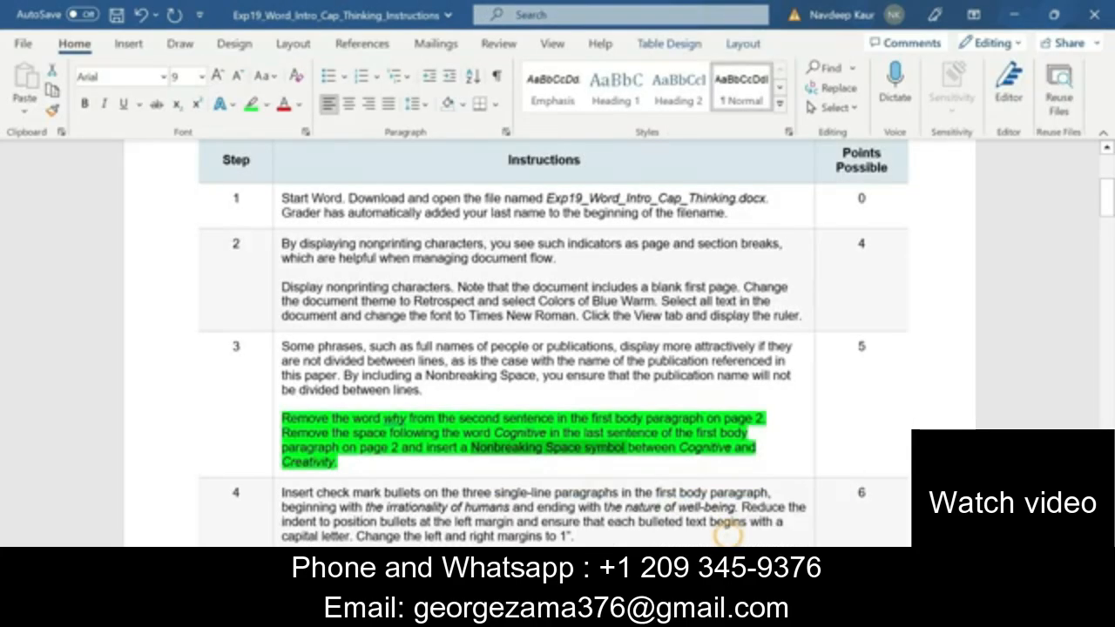
pyautogui.moveTo(354, 468); pyautogui.dragTo(284, 419)
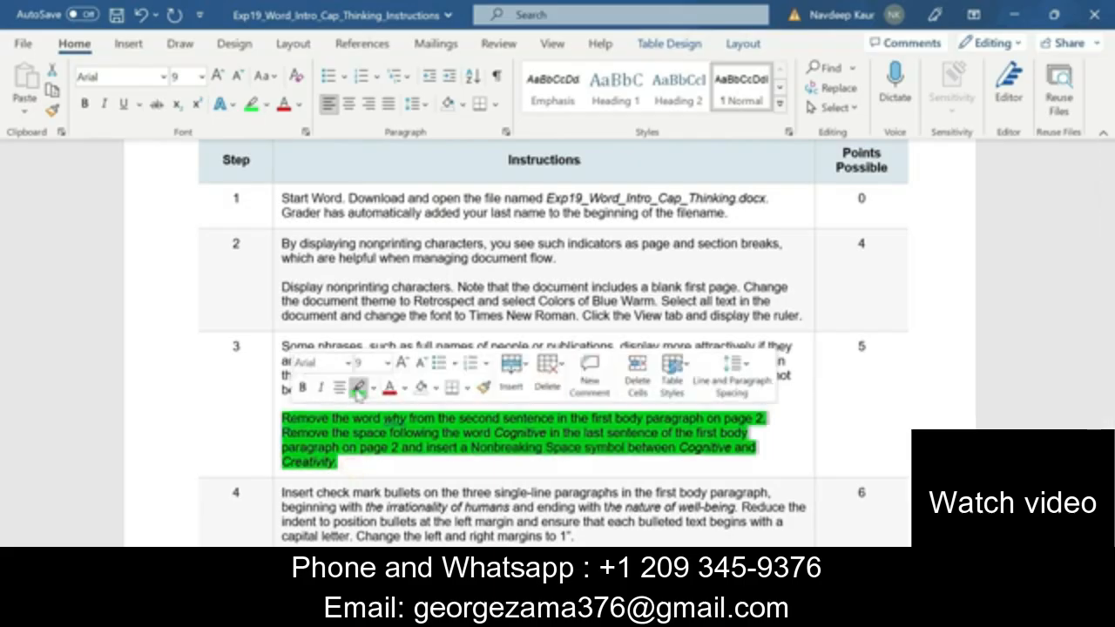
pyautogui.click(358, 388)
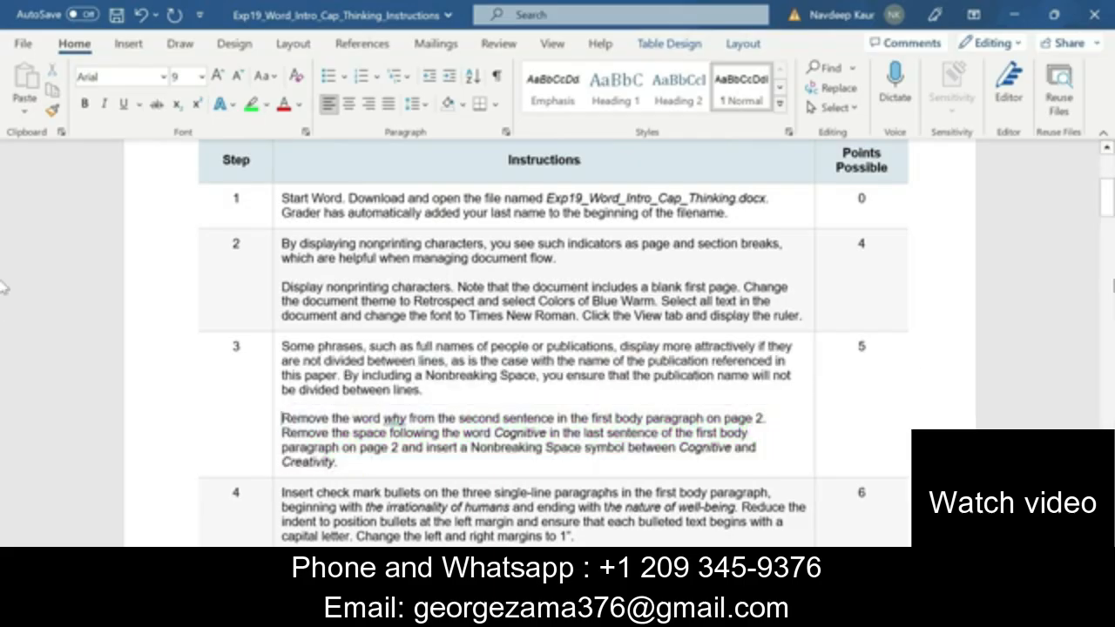
# Highlight the whole text of instruction step 4, beginning "Insert check mark bullets", in green.
pyautogui.moveTo(1111, 220)
pyautogui.mouseDown()
pyautogui.moveTo(1108, 244)
pyautogui.moveTo(1108, 232)
pyautogui.mouseUp()
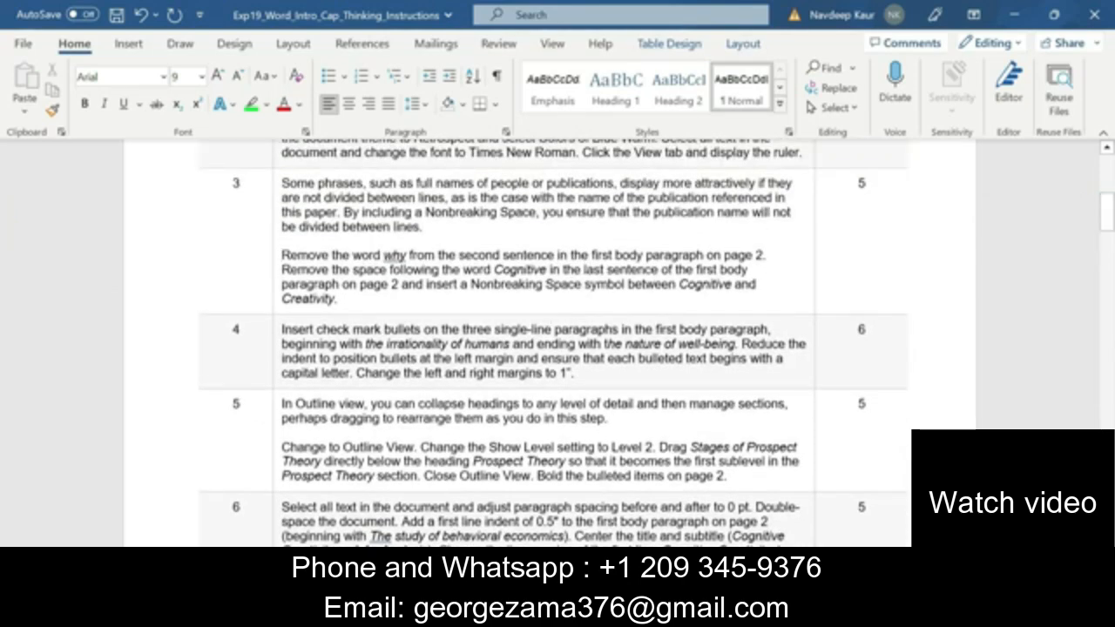
pyautogui.moveTo(600, 375)
pyautogui.mouseDown()
pyautogui.moveTo(599, 389)
pyautogui.moveTo(601, 376)
pyautogui.mouseUp()
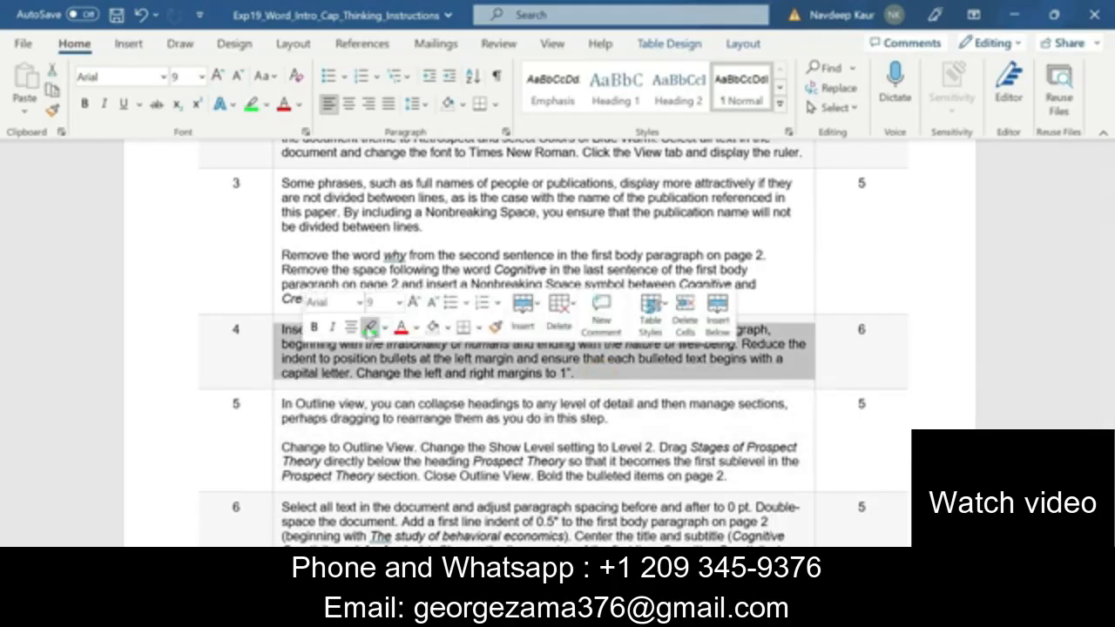
pyautogui.click(370, 327)
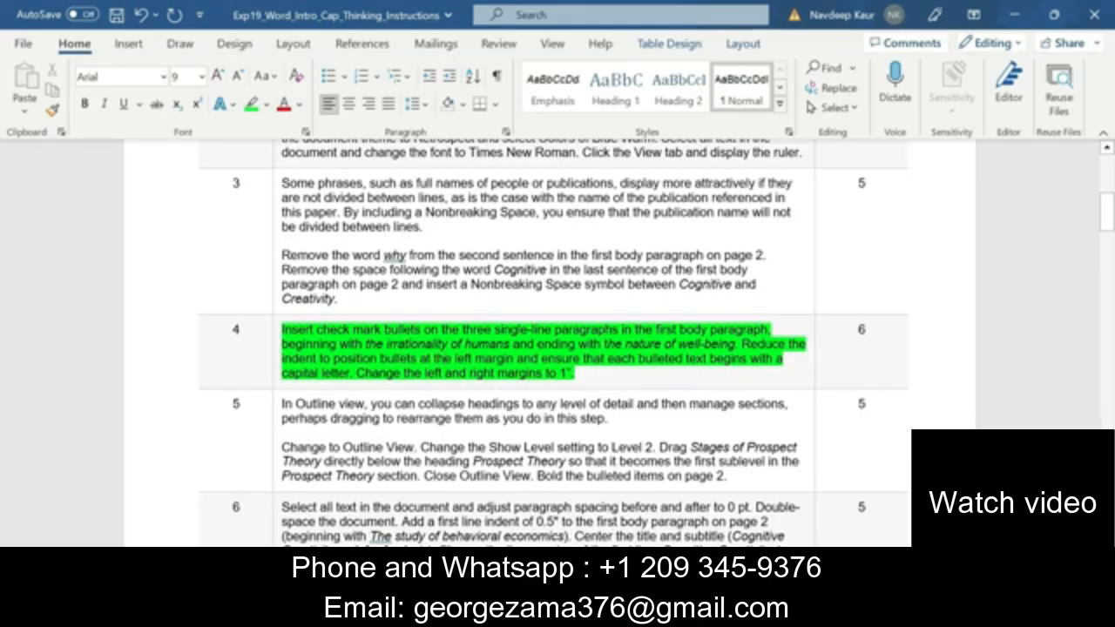
# Switch to the assignment document and apply check mark bullets to the three single-line paragraphs above the Decision Systems heading.
pyautogui.click(670, 613)
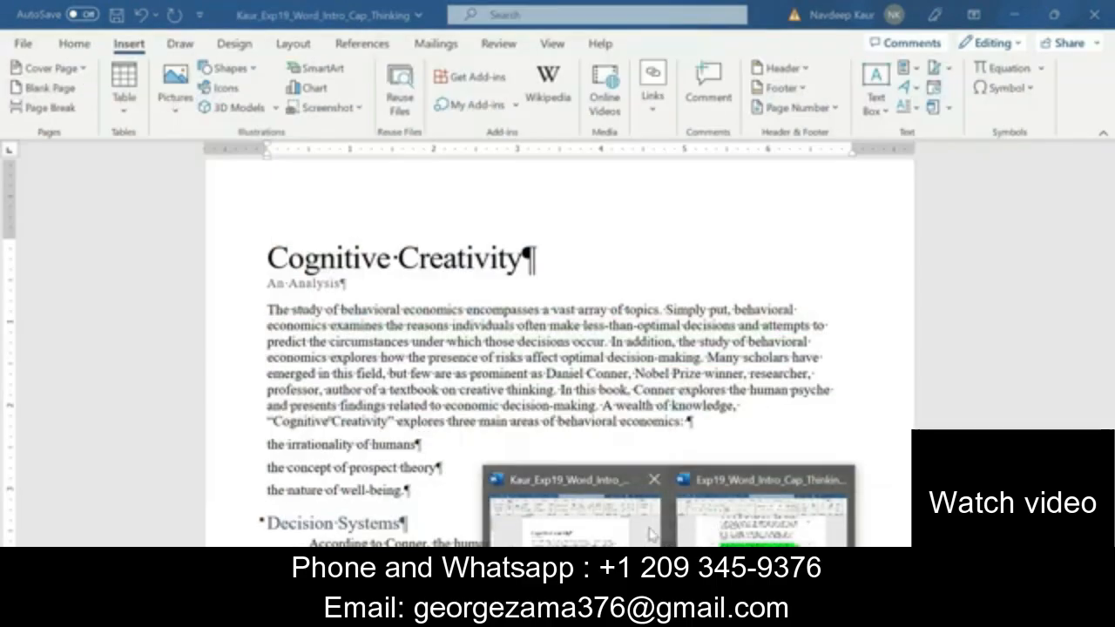
pyautogui.click(654, 533)
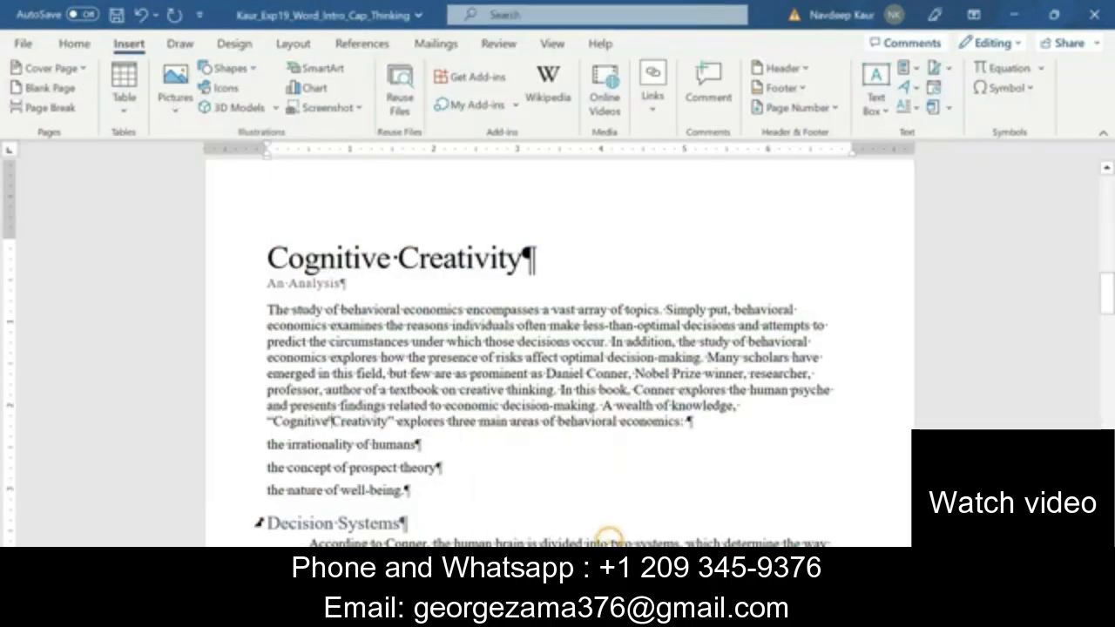
pyautogui.moveTo(422, 494); pyautogui.dragTo(267, 450)
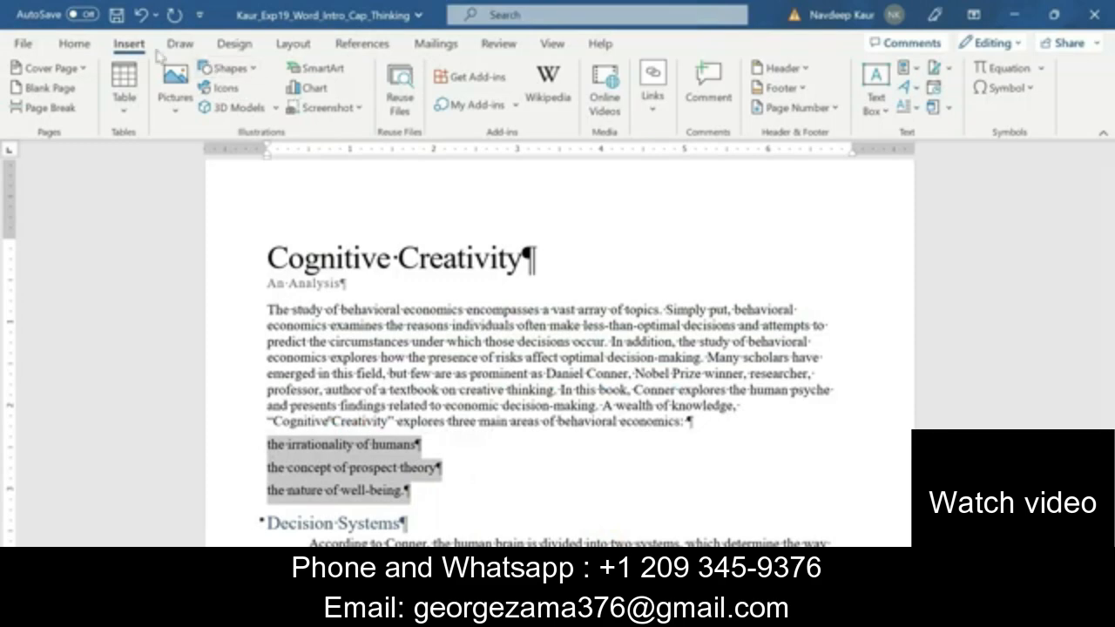
pyautogui.click(67, 46)
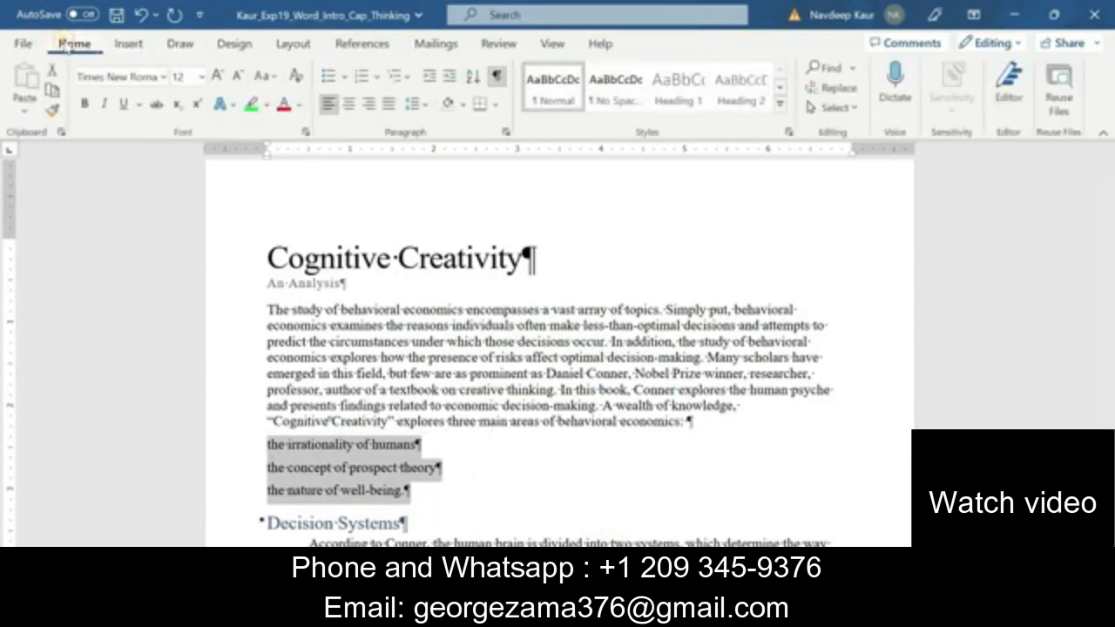
pyautogui.click(345, 79)
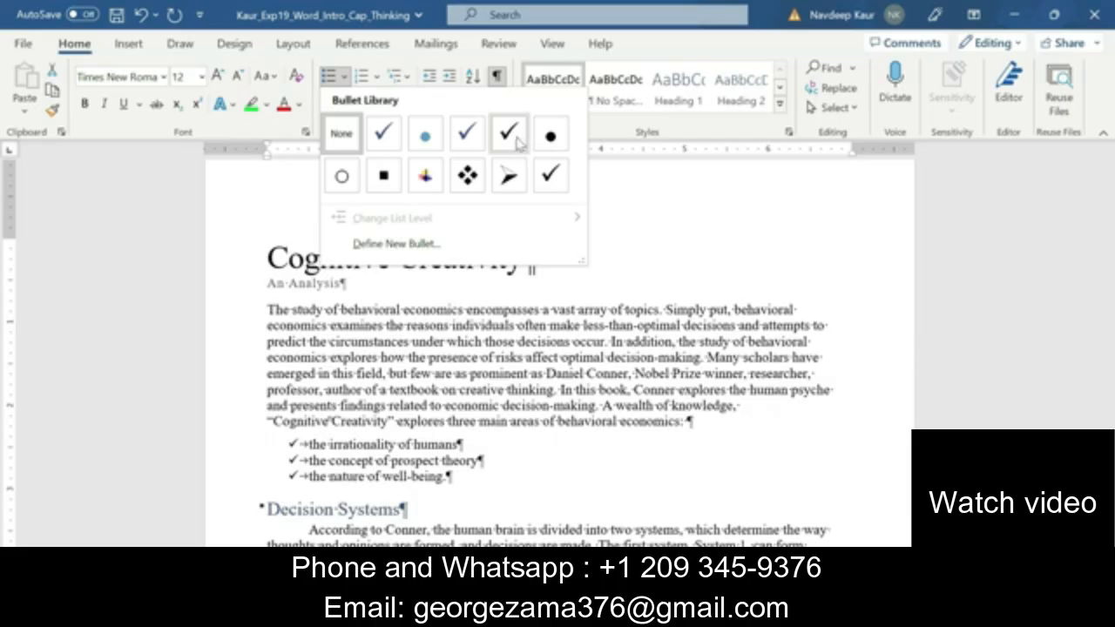
pyautogui.click(510, 139)
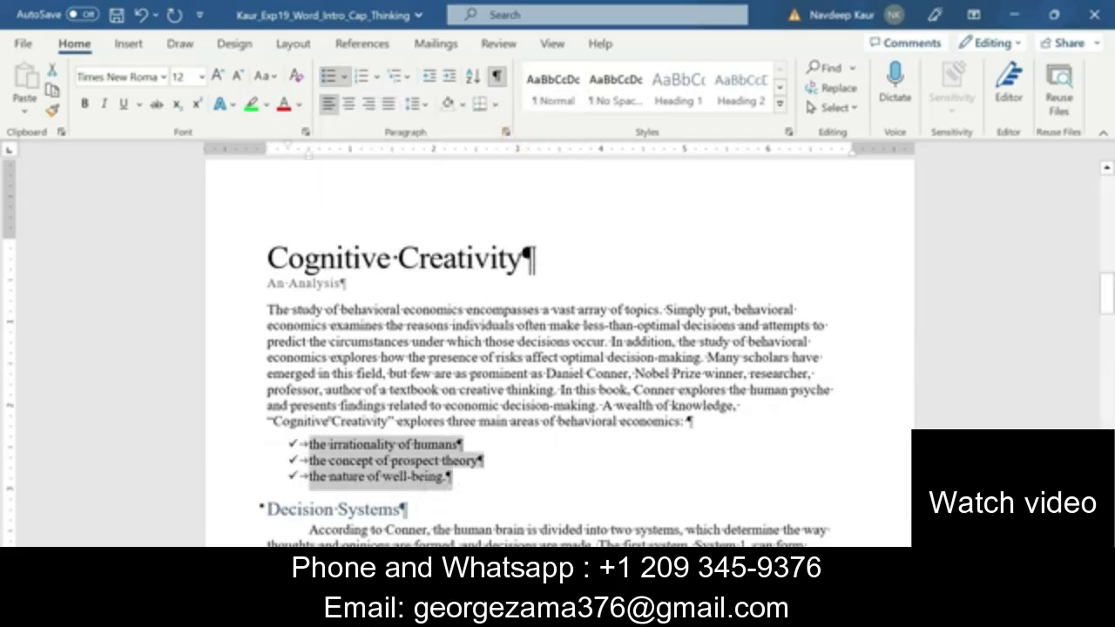
# Check the indent requirement in instruction step 4 and decrease the three bulleted items' indent so the bullets sit at the left margin.
pyautogui.click(669, 613)
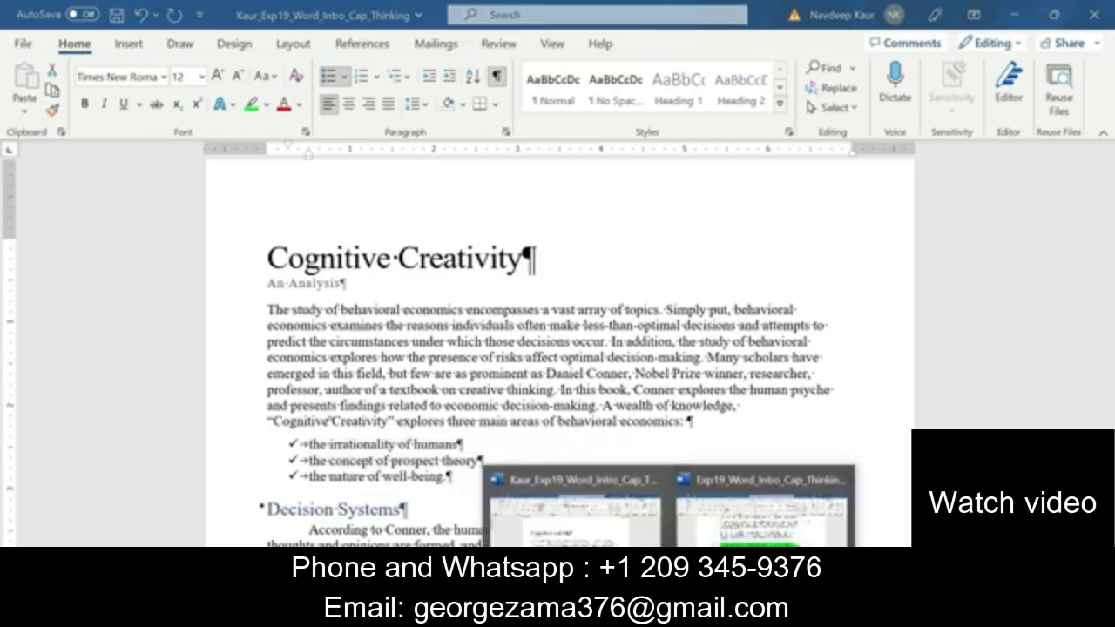
pyautogui.click(712, 522)
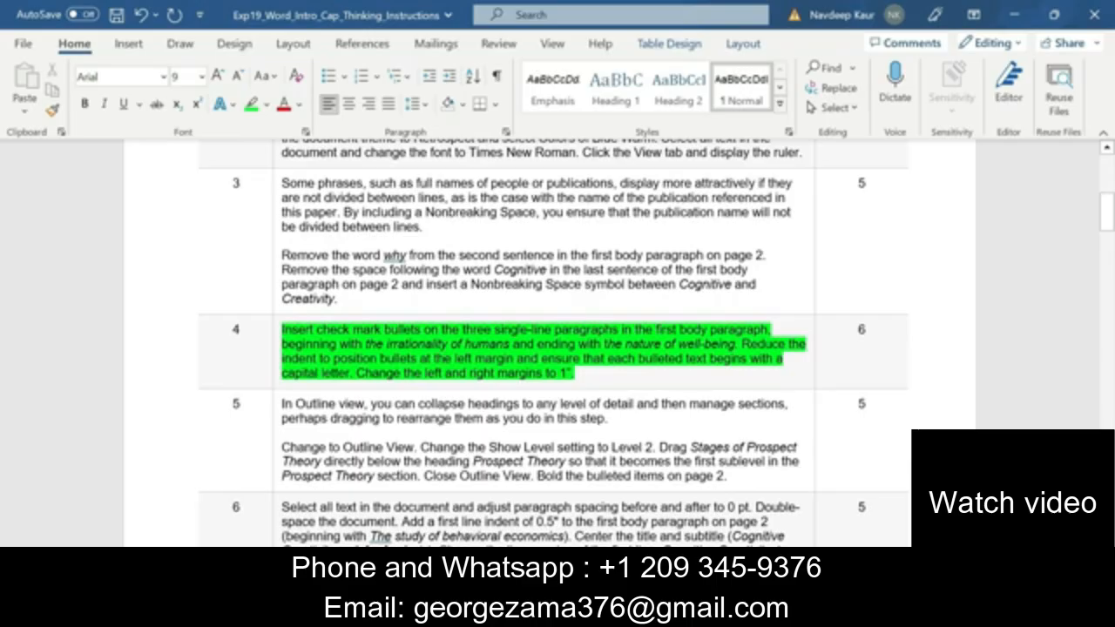
pyautogui.click(669, 613)
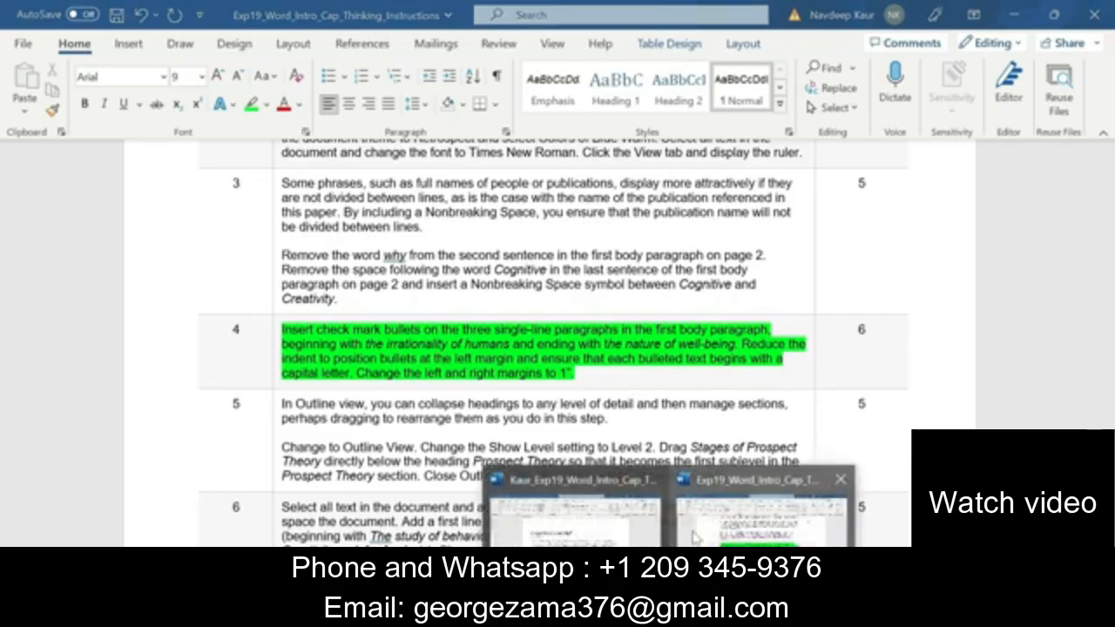
pyautogui.click(633, 536)
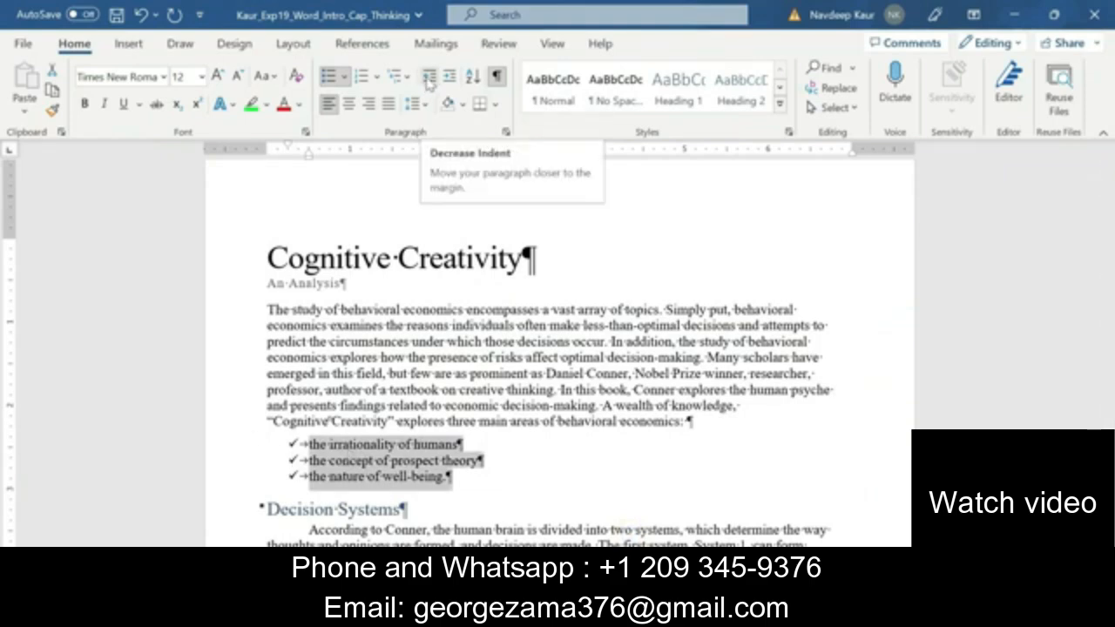
pyautogui.click(429, 78)
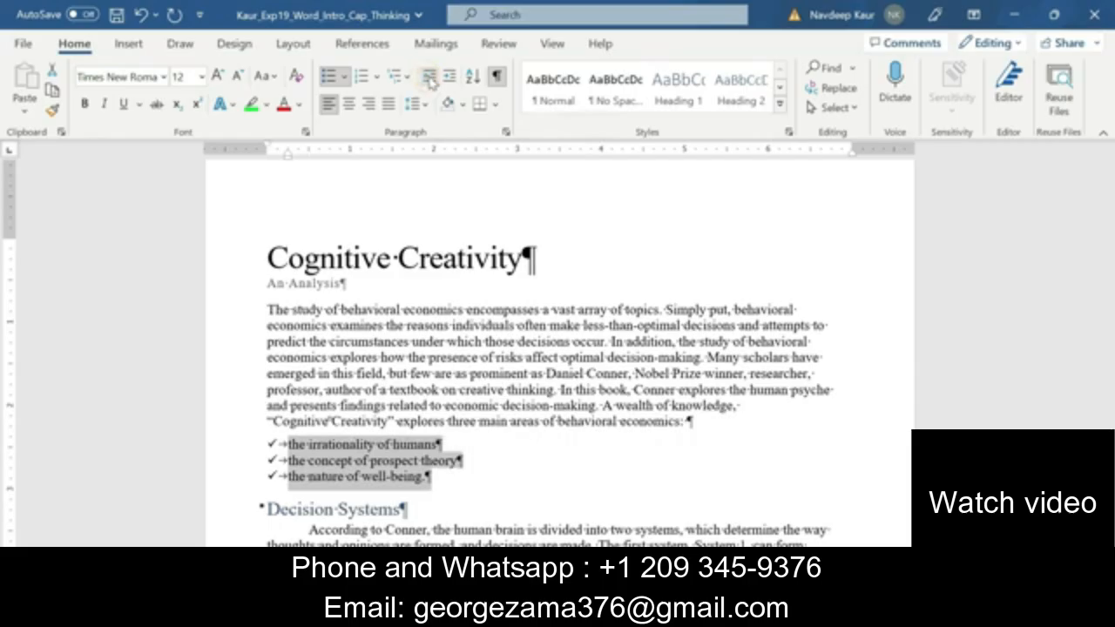
# Capitalize the first letter of each of the three bulleted items so that each begins with "The".
pyautogui.click(290, 448)
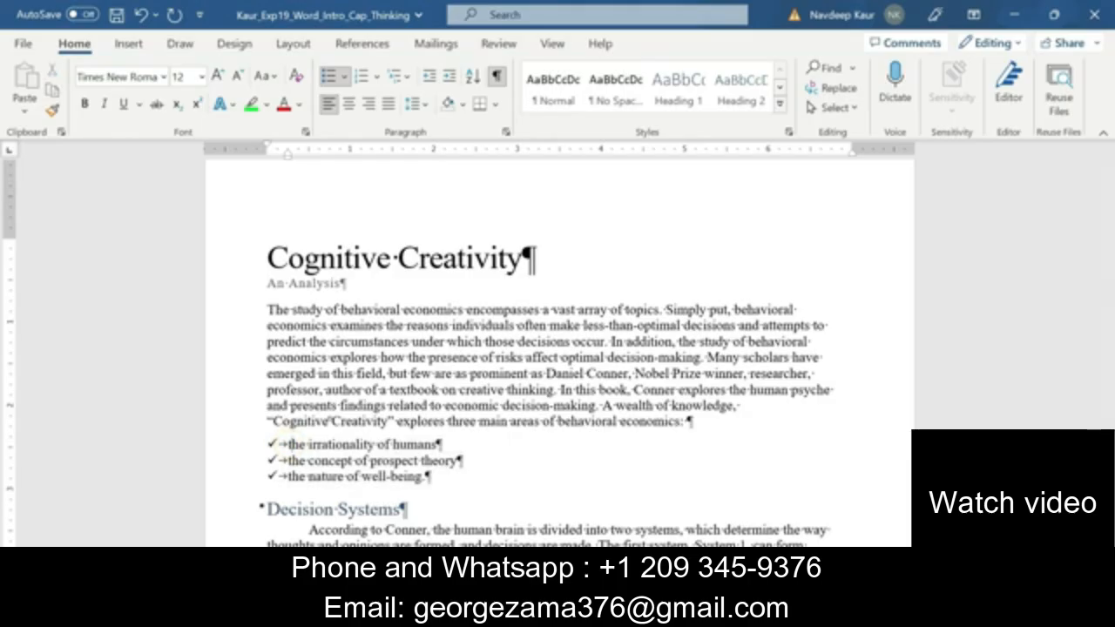
pyautogui.press('Delete')
pyautogui.write('T')
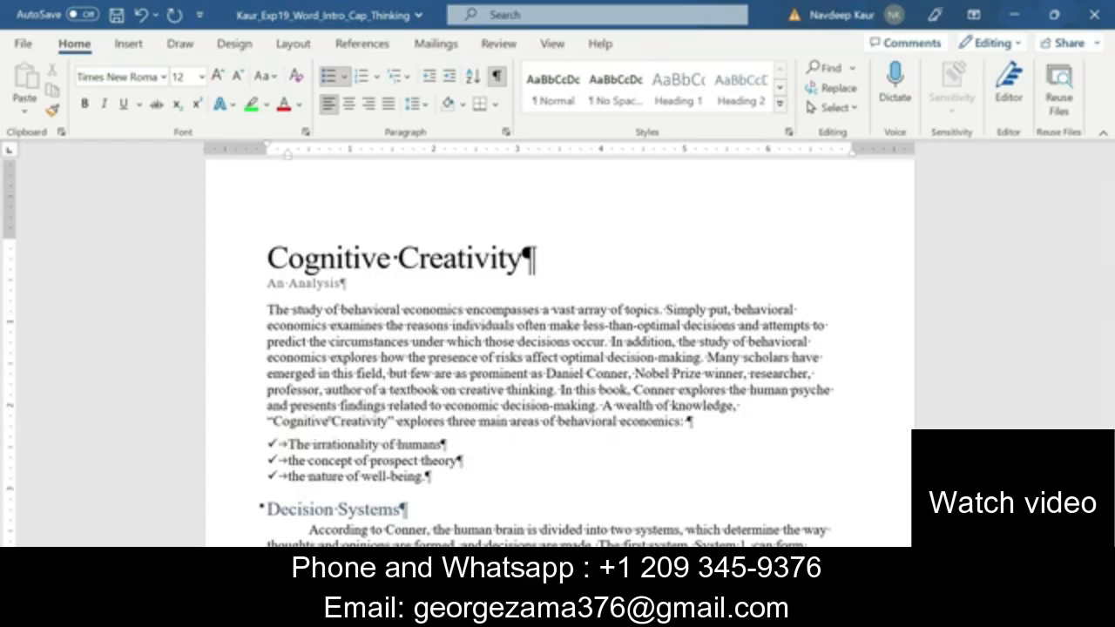
pyautogui.press('Delete')
pyautogui.write('T')
pyautogui.press('Down')
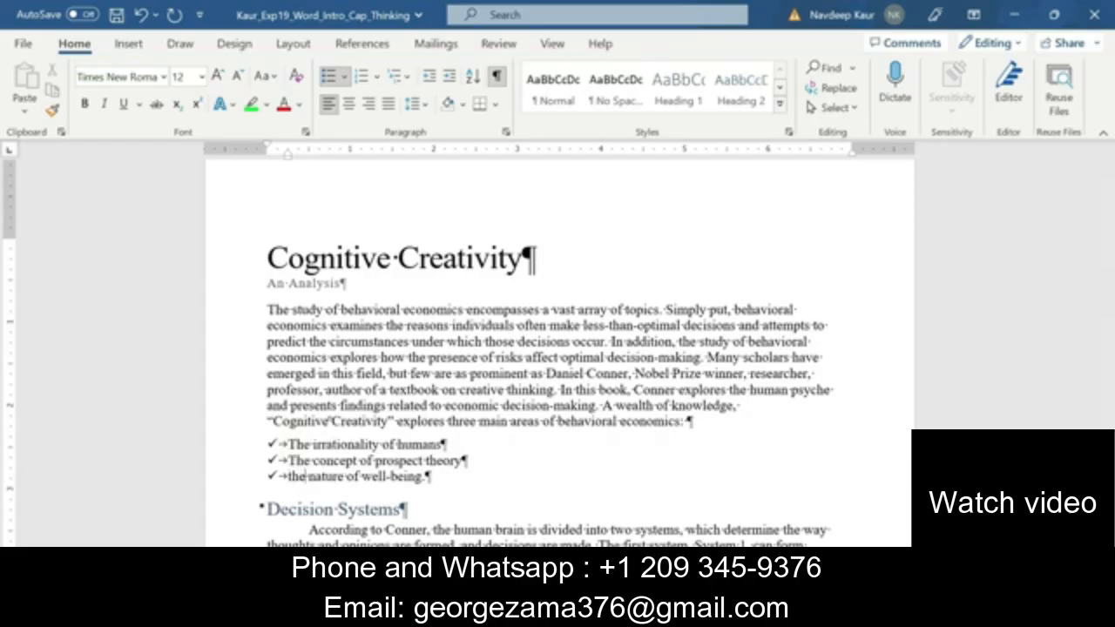
pyautogui.press('Left')
pyautogui.press('Left')
pyautogui.press('Delete')
pyautogui.write('T')
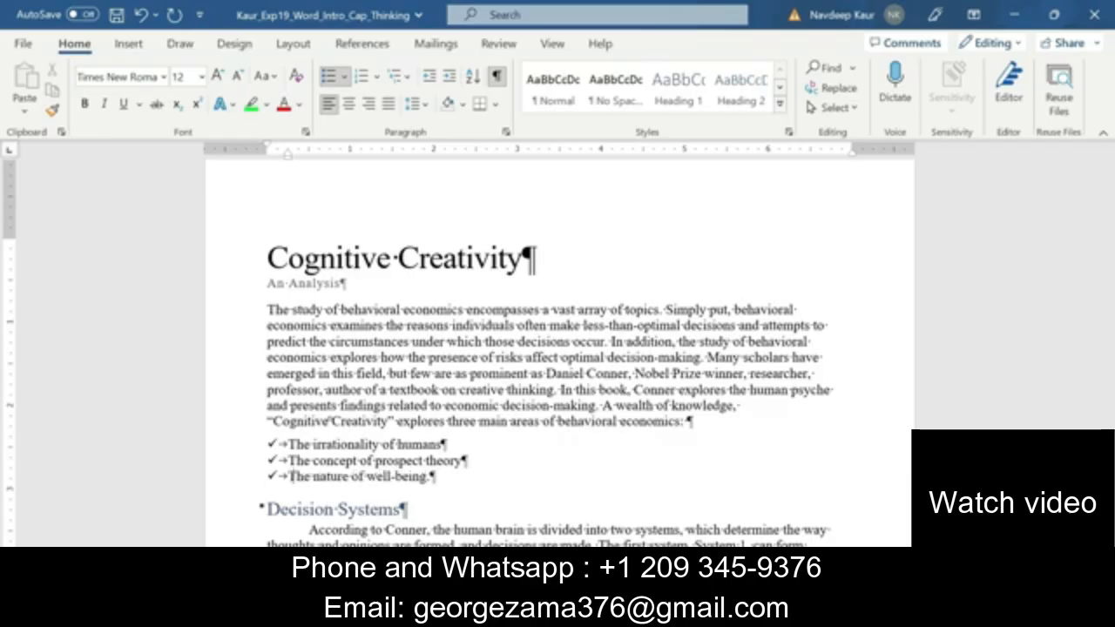
# Review the remaining requirements of instruction step 4 in the instructions document and return to the assignment document.
pyautogui.moveTo(669, 614)
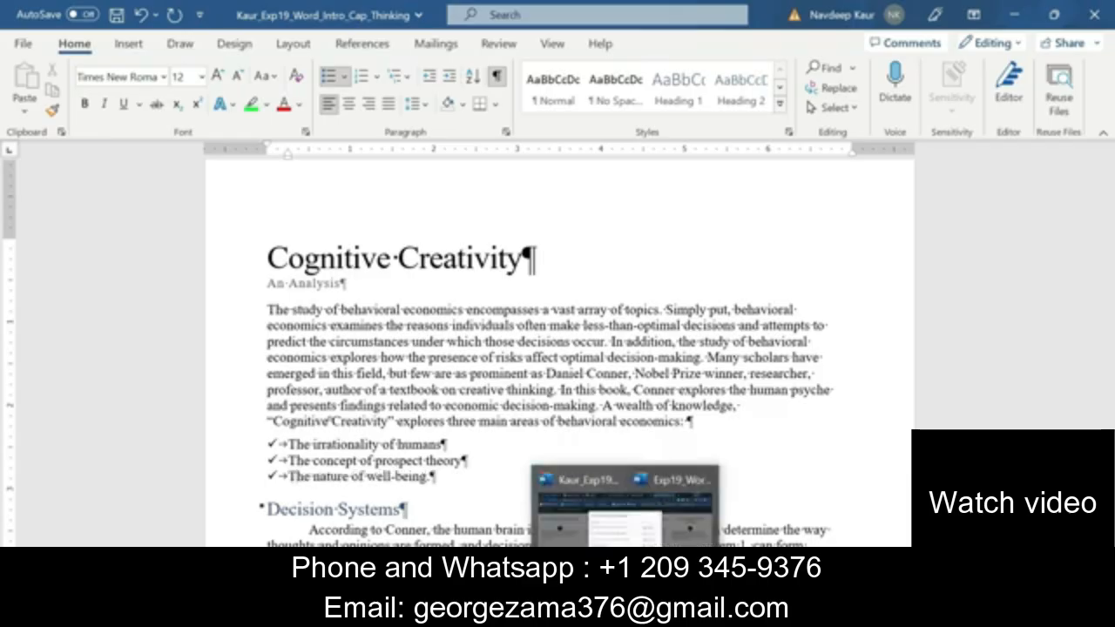
pyautogui.click(762, 519)
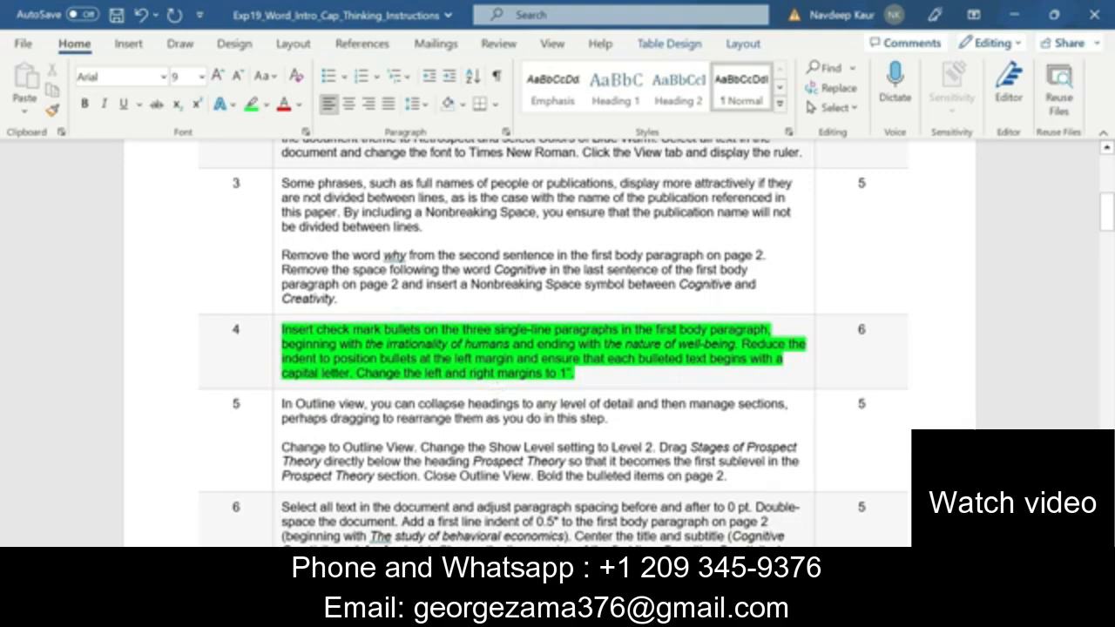
pyautogui.moveTo(670, 613)
pyautogui.click(605, 532)
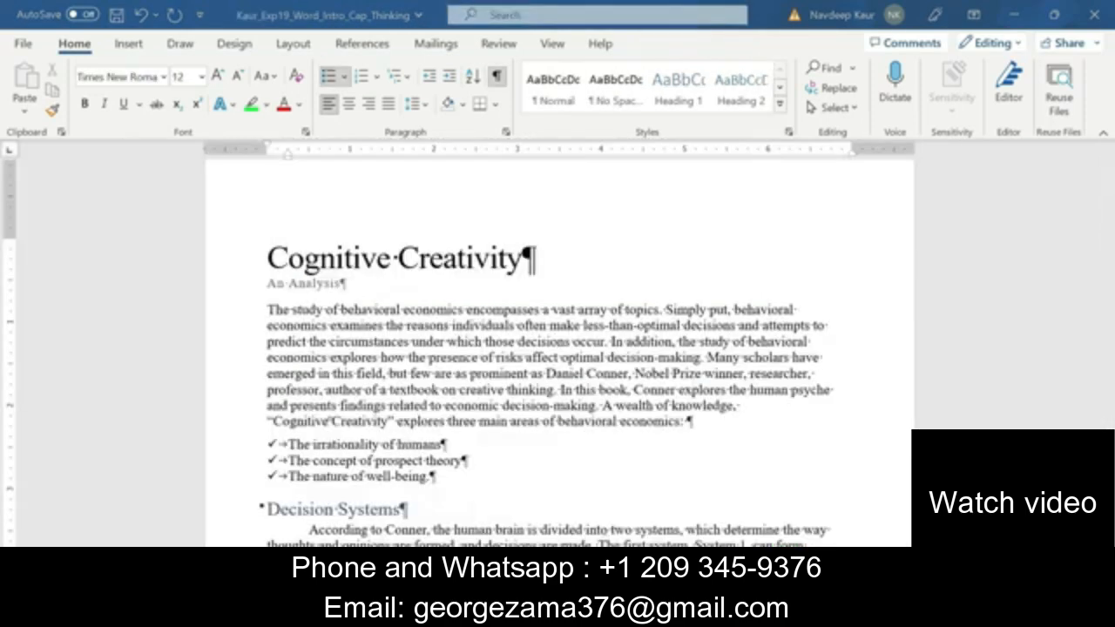
# Set the document's left and right margins to 1" for the whole document and save it.
pyautogui.click(300, 44)
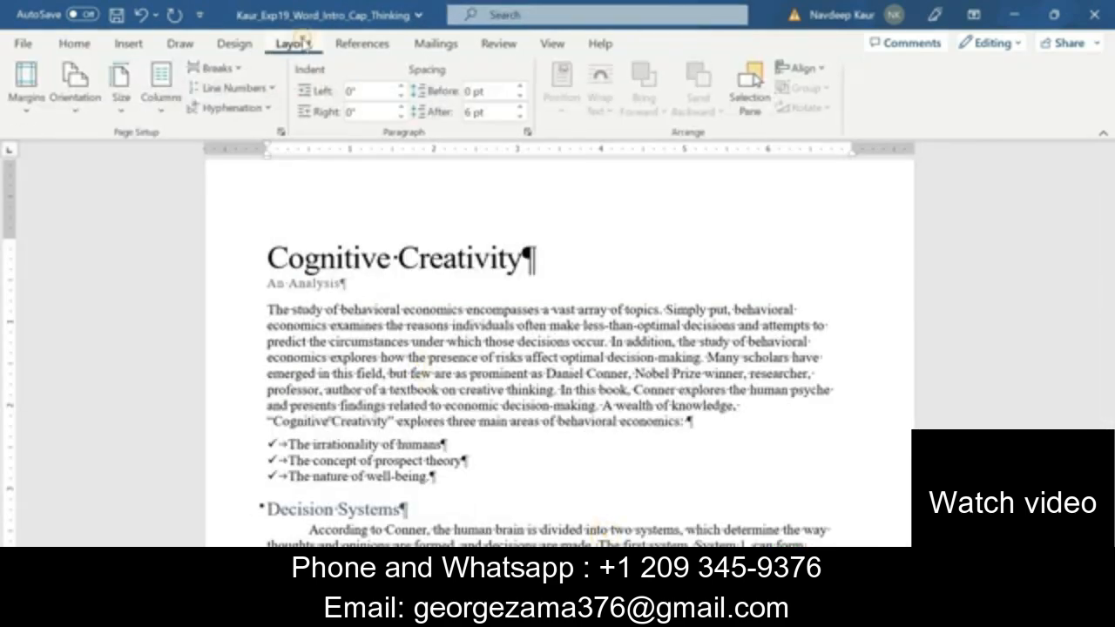
pyautogui.click(28, 111)
pyautogui.click(131, 469)
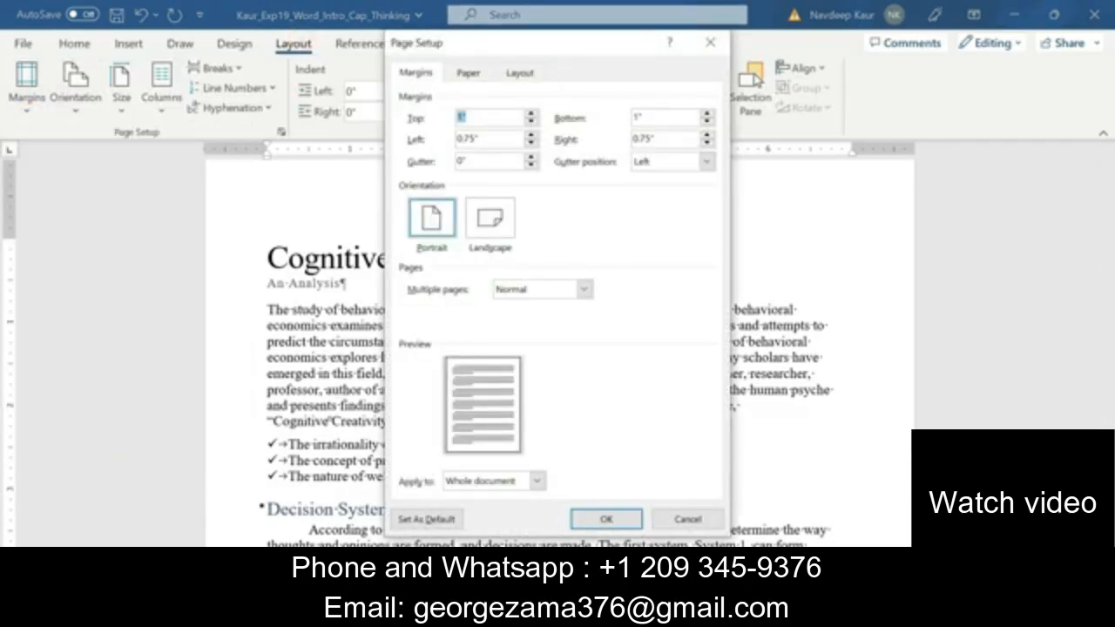
pyautogui.click(531, 136)
pyautogui.click(533, 135)
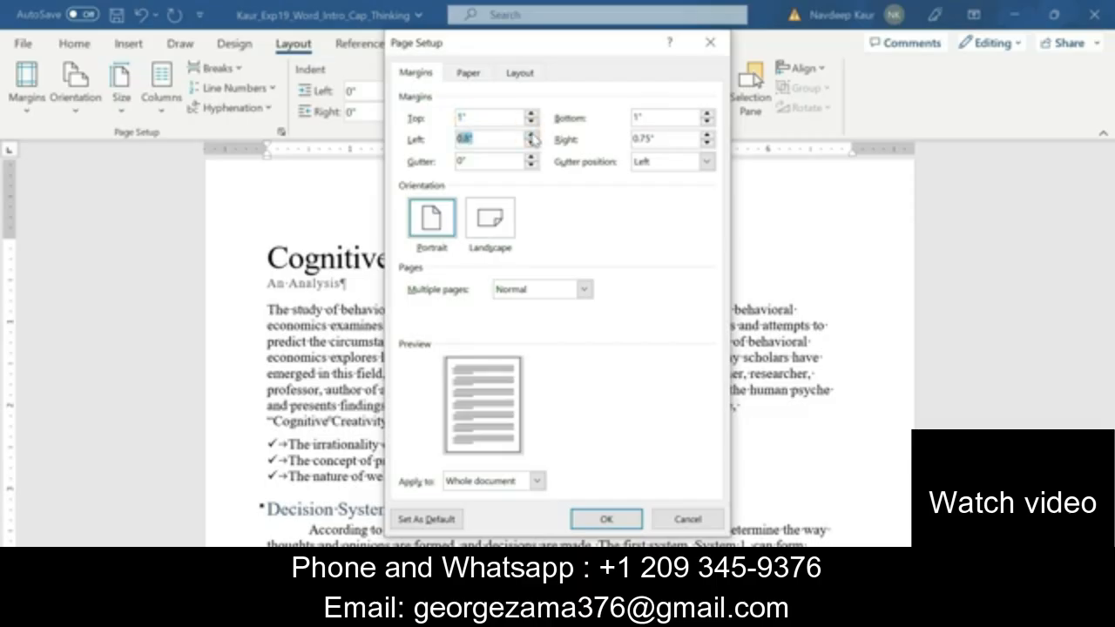
pyautogui.click(532, 135)
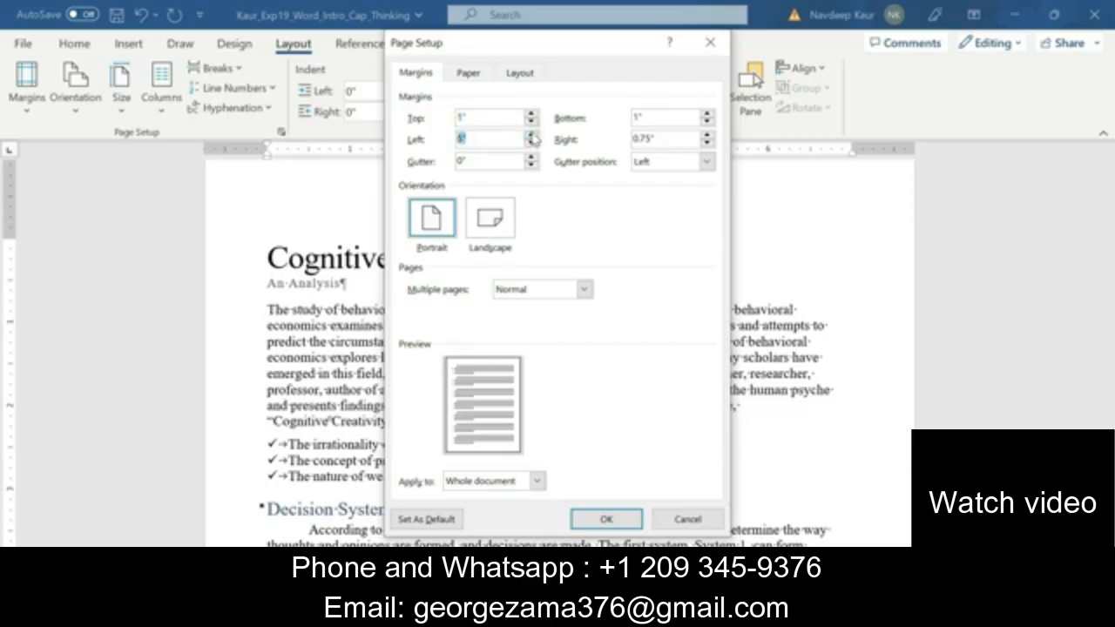
pyautogui.click(708, 135)
pyautogui.click(708, 135)
pyautogui.click(708, 135)
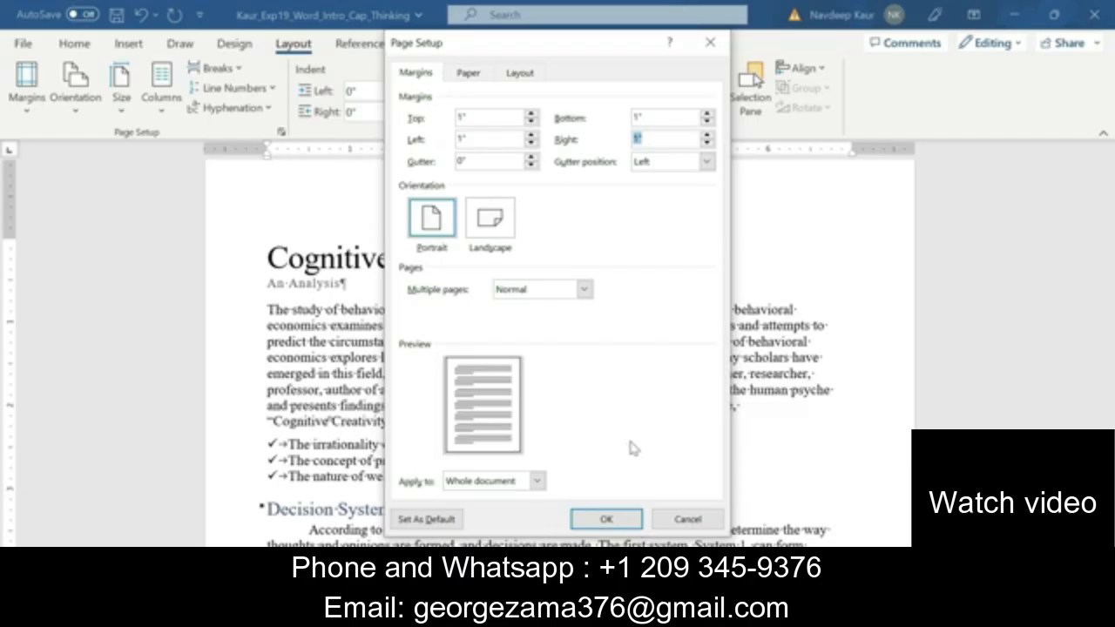
pyautogui.click(603, 520)
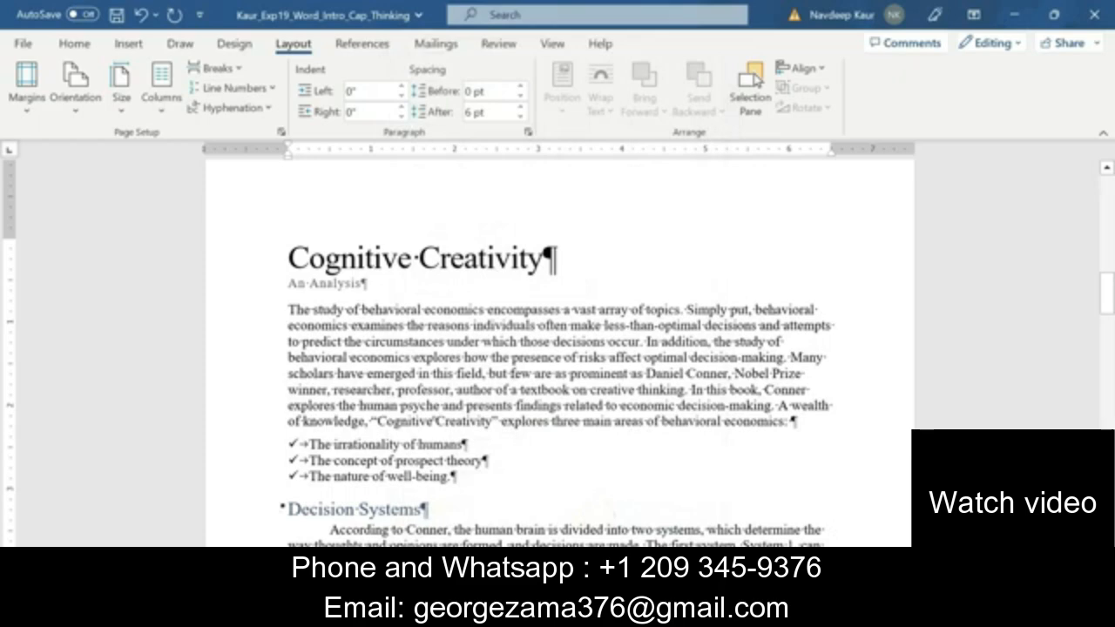
pyautogui.click(115, 14)
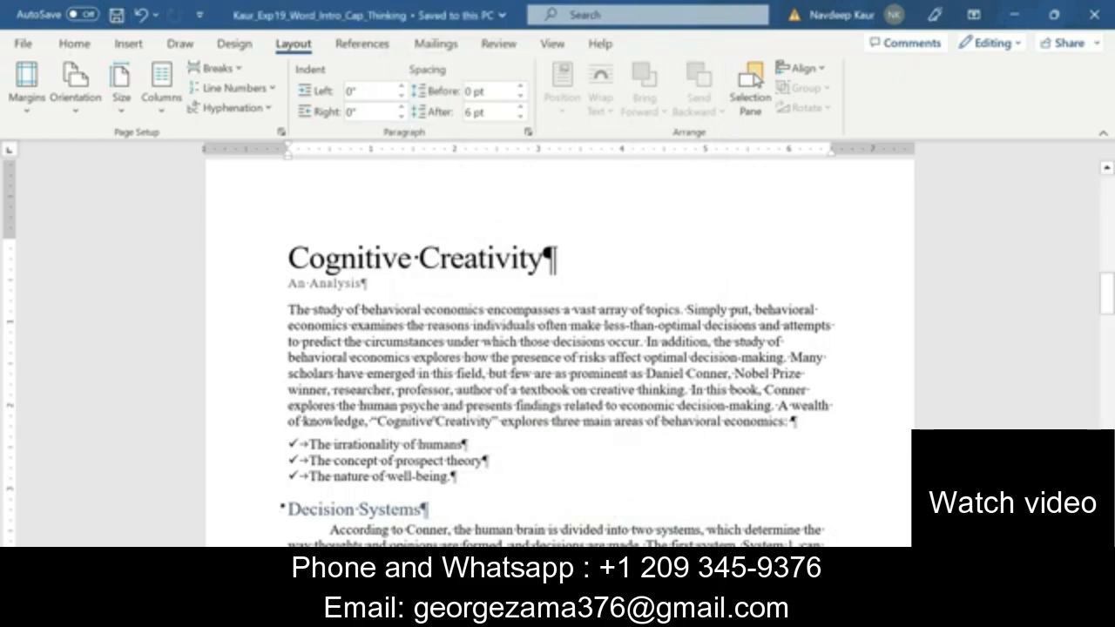
# Switch to the instructions document and remove the green highlight from the step 4 text.
pyautogui.click(669, 614)
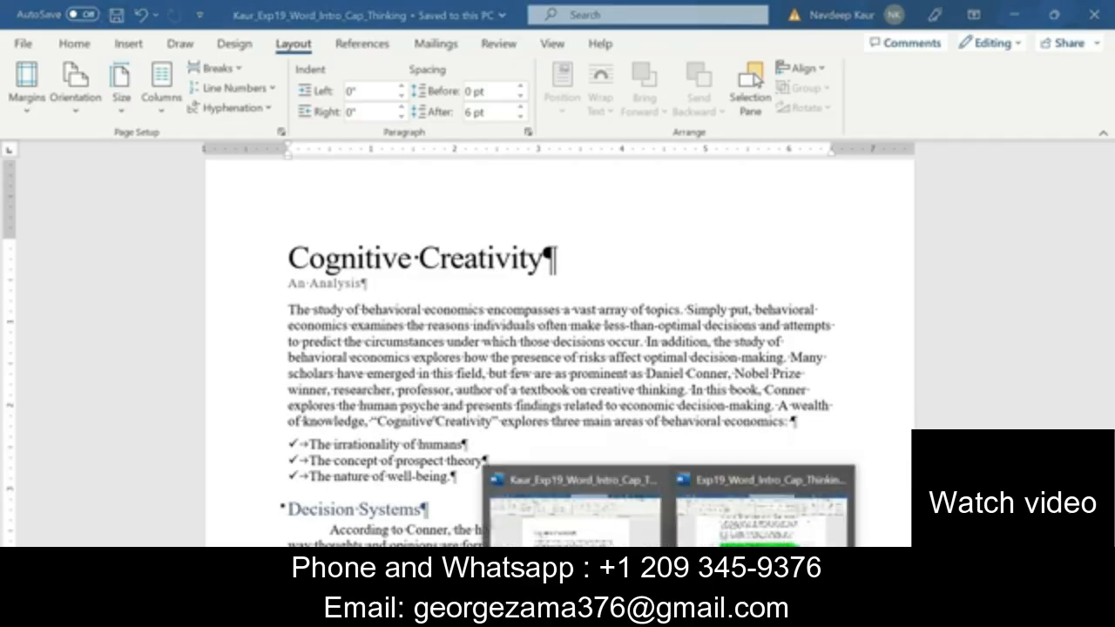
pyautogui.click(755, 523)
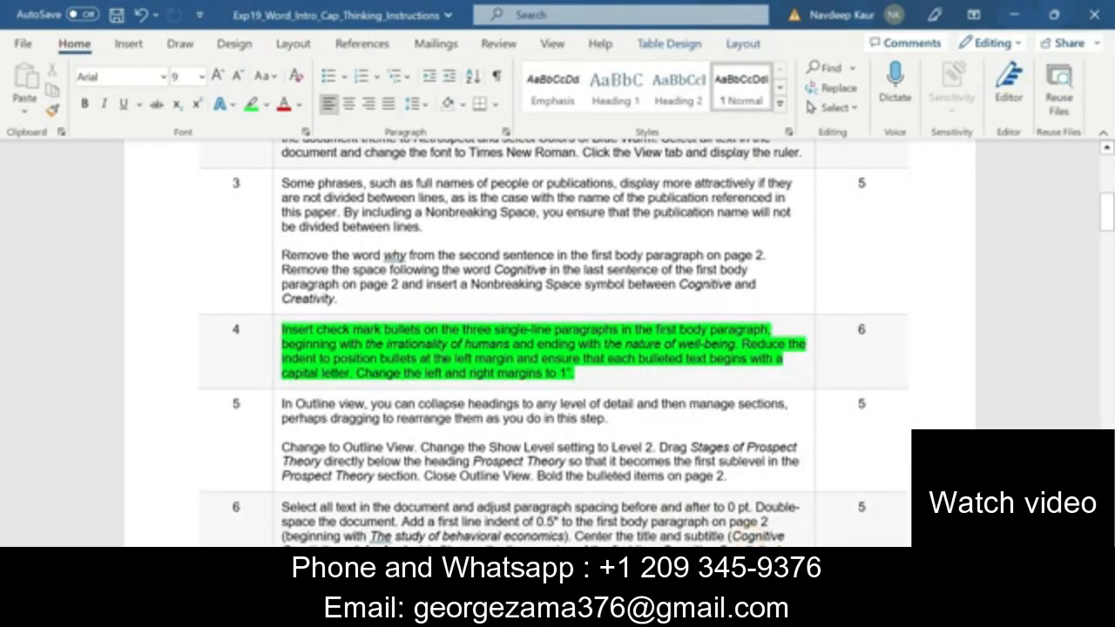
pyautogui.moveTo(575, 373); pyautogui.dragTo(383, 319)
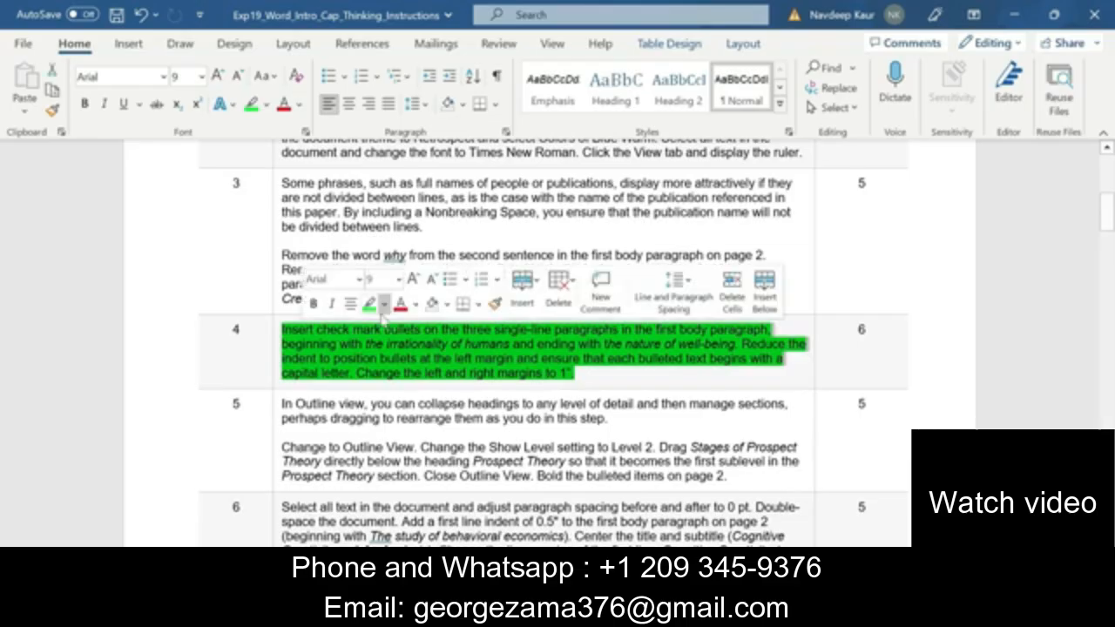
pyautogui.click(369, 305)
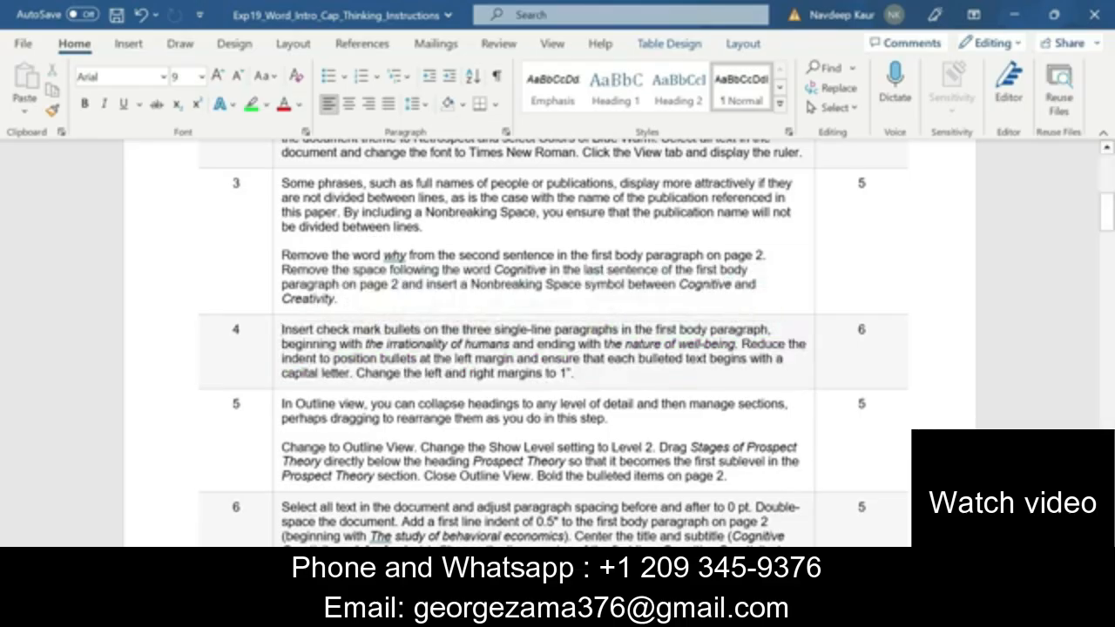
# Highlight the second paragraph of instruction step 5, beginning with "Change to Outline View", in green.
pyautogui.moveTo(281, 403); pyautogui.dragTo(729, 481)
pyautogui.click(305, 461)
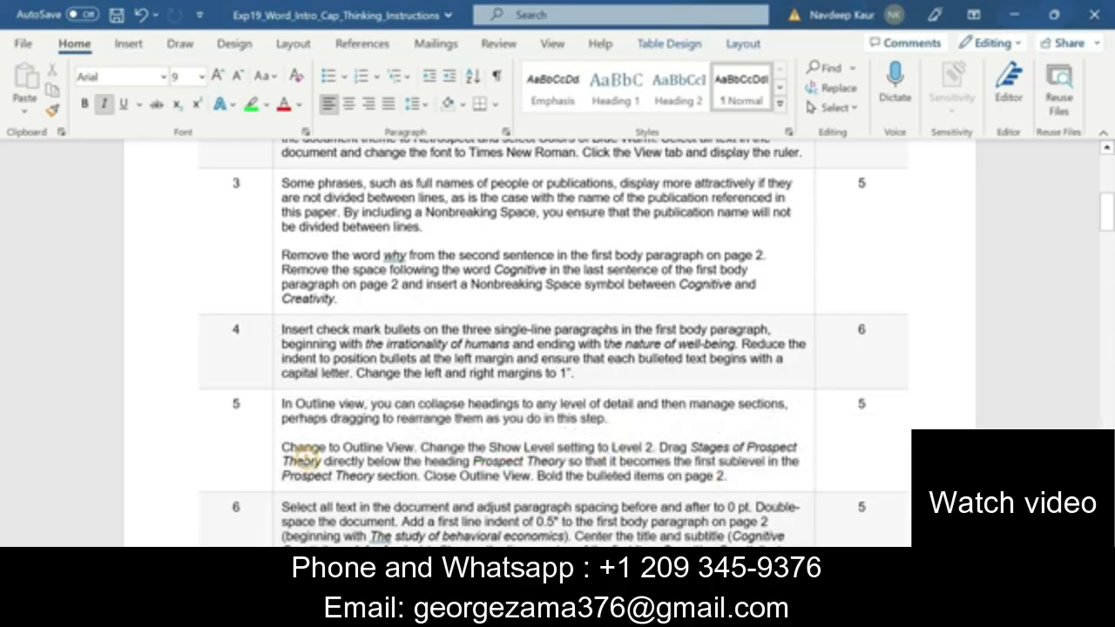
pyautogui.moveTo(282, 447); pyautogui.dragTo(728, 477)
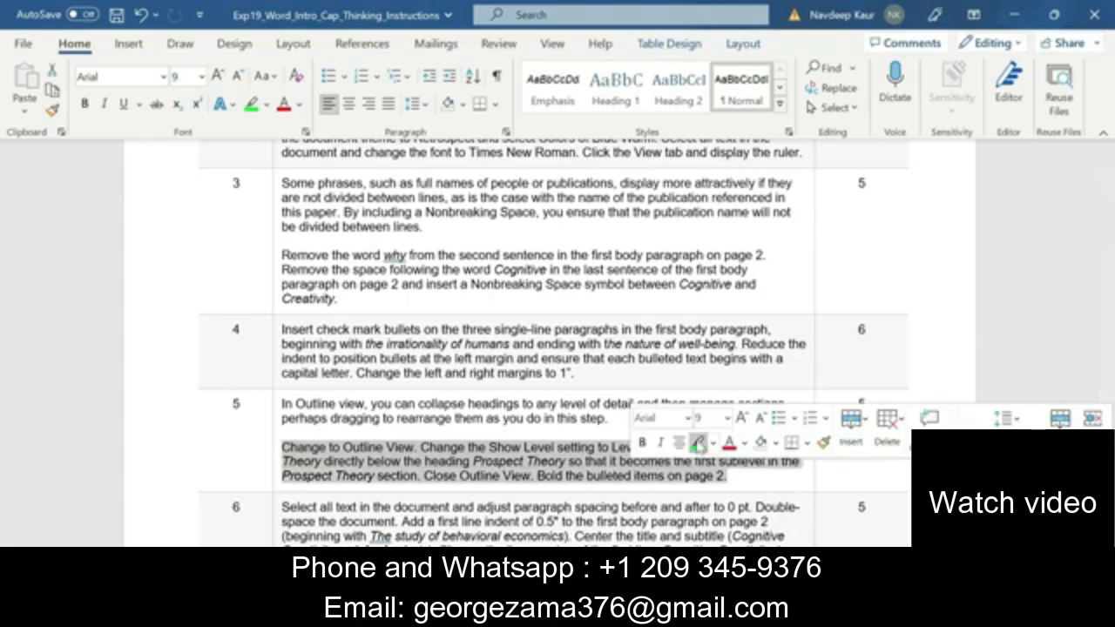
pyautogui.click(697, 443)
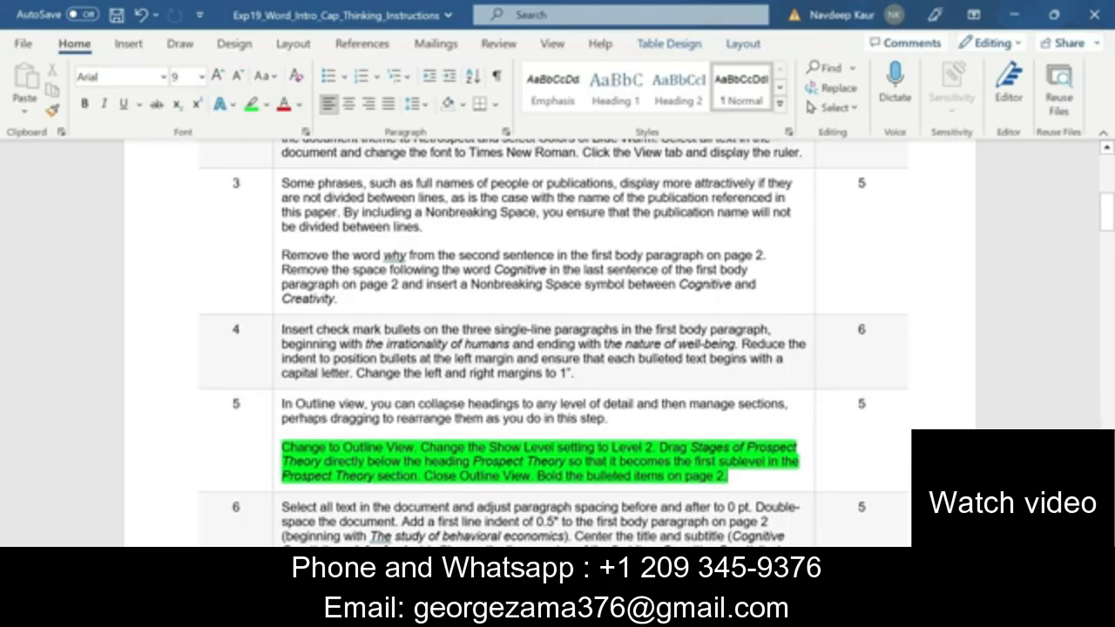
# Return to the assignment document, change it to Outline View and set the Show Level to Level 2.
pyautogui.click(668, 613)
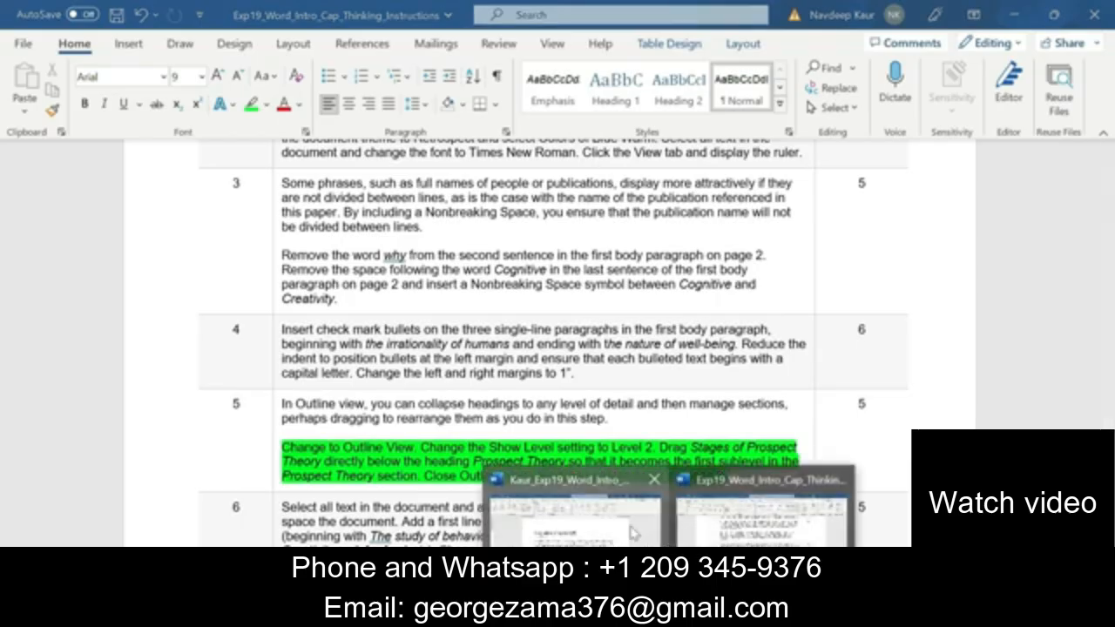
pyautogui.click(635, 532)
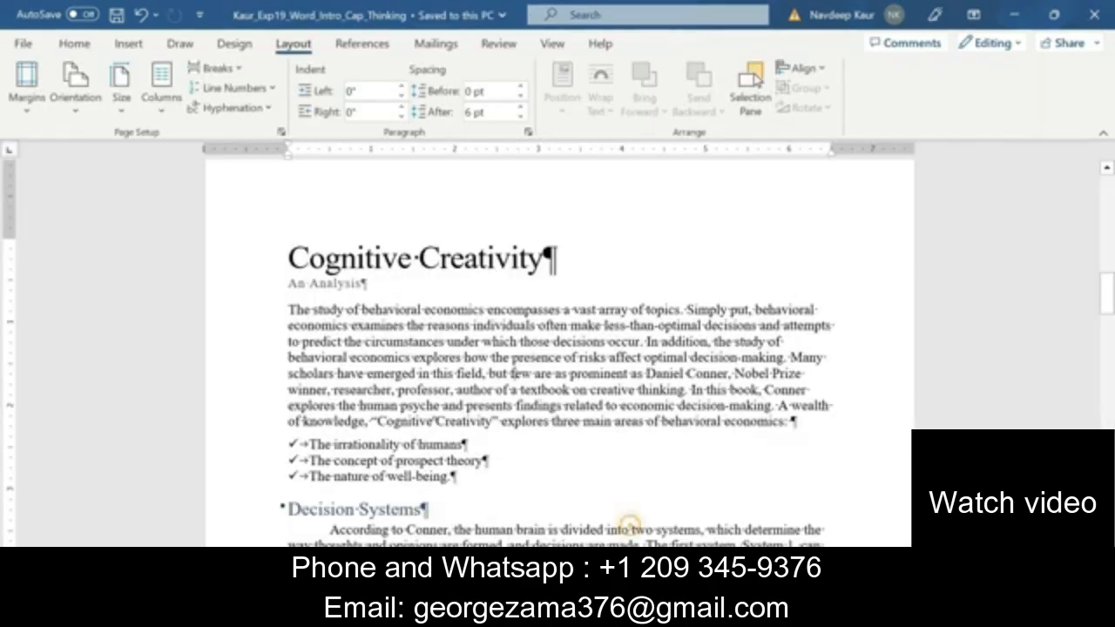
pyautogui.click(551, 44)
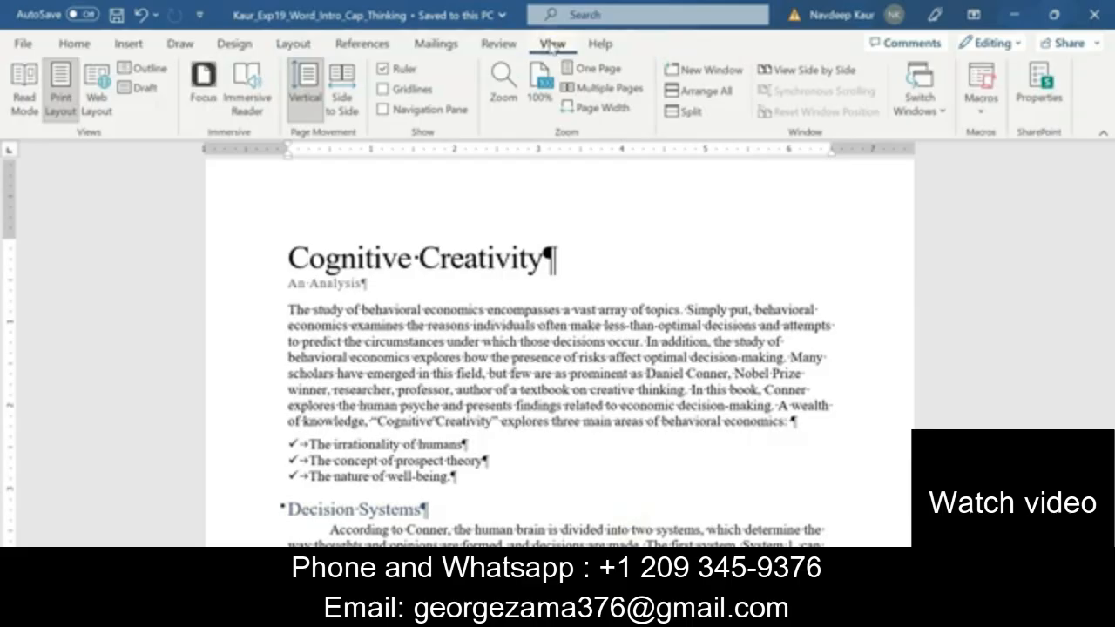
pyautogui.click(152, 70)
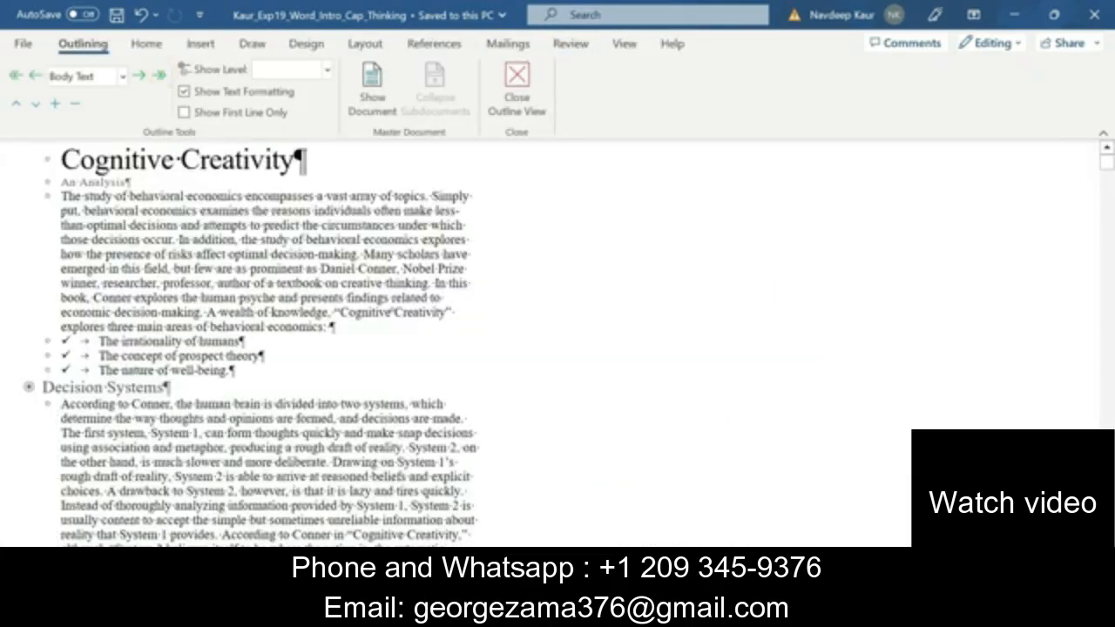
pyautogui.click(330, 76)
pyautogui.click(296, 114)
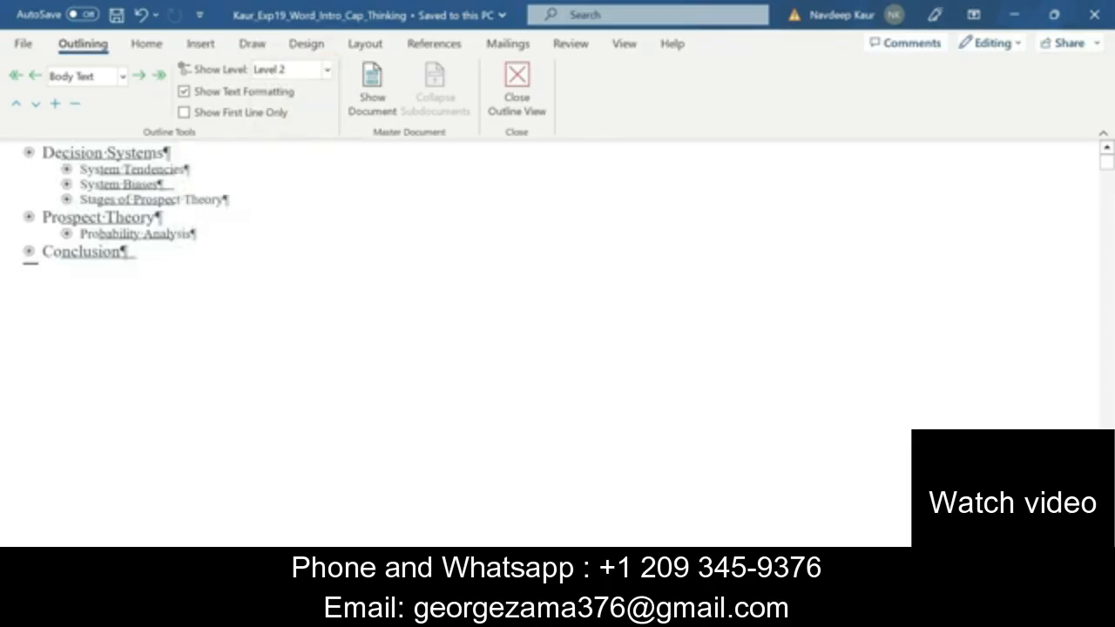
# Check instruction step 5, then move the Stages of Prospect Theory heading directly below the Prospect Theory heading in the outline.
pyautogui.click(737, 527)
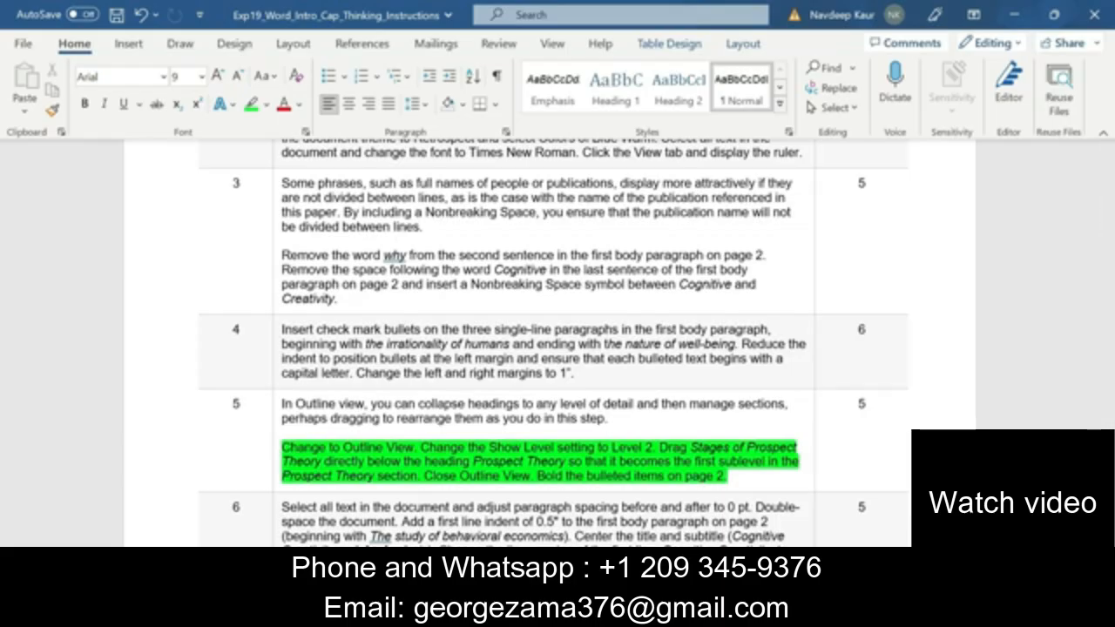
pyautogui.click(592, 523)
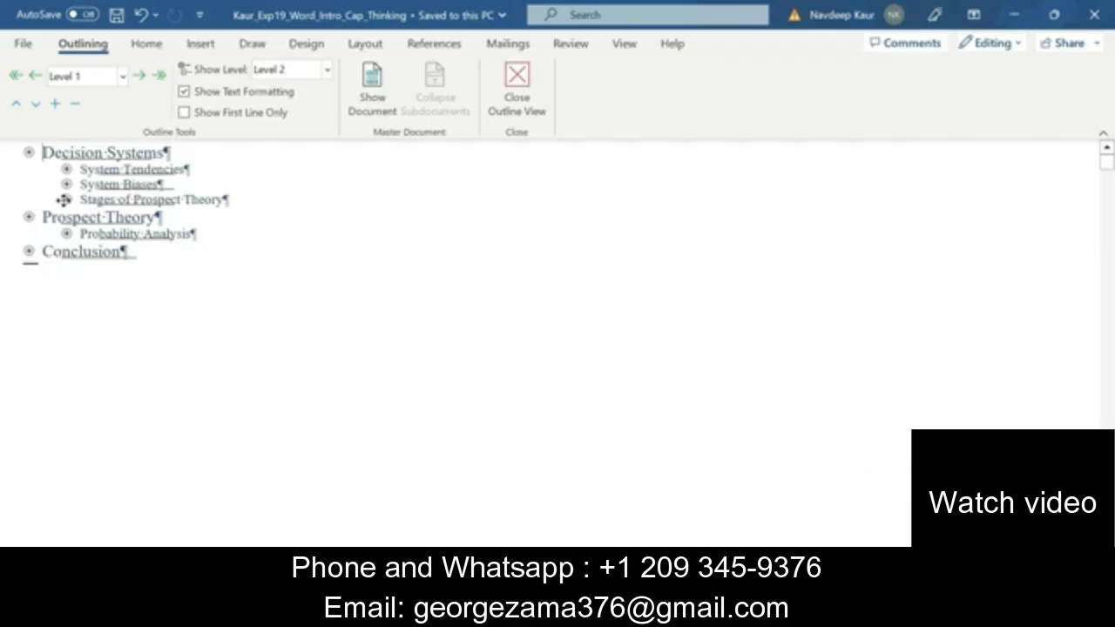
pyautogui.moveTo(66, 199); pyautogui.dragTo(66, 222)
pyautogui.click(124, 234)
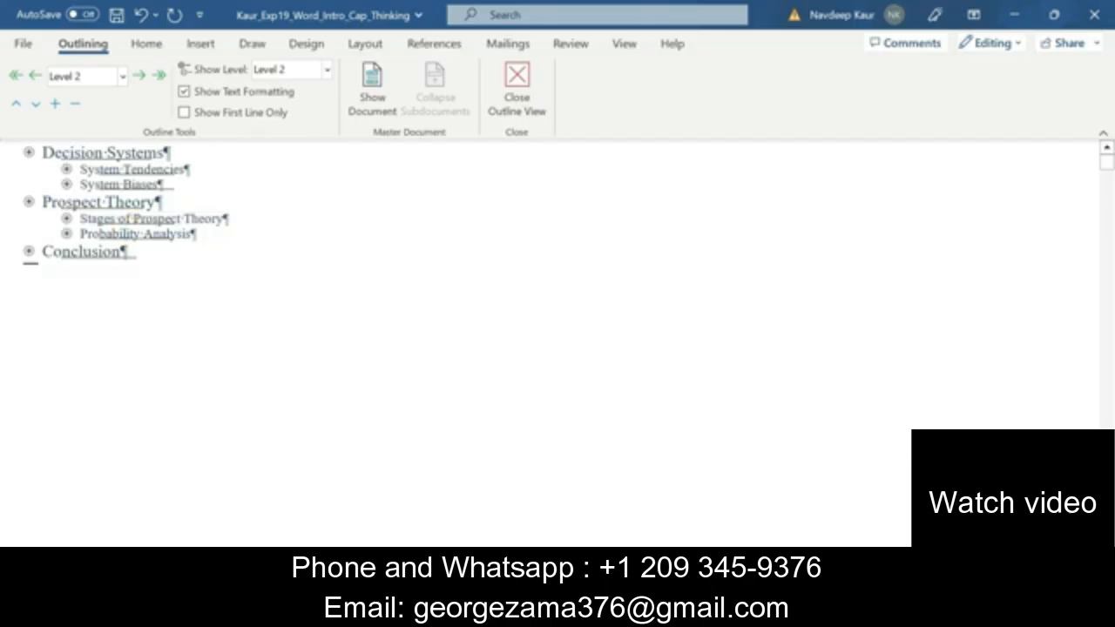
# Check the remaining tasks of instruction step 5 and close Outline View in the assignment document.
pyautogui.moveTo(671, 614)
pyautogui.click(758, 510)
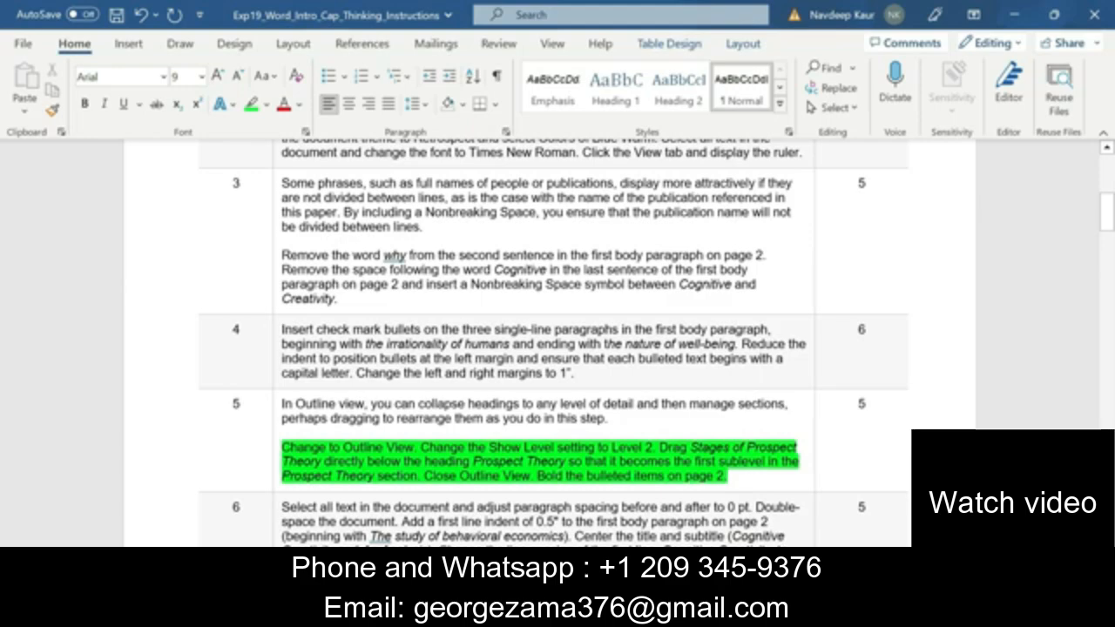
pyautogui.moveTo(671, 614)
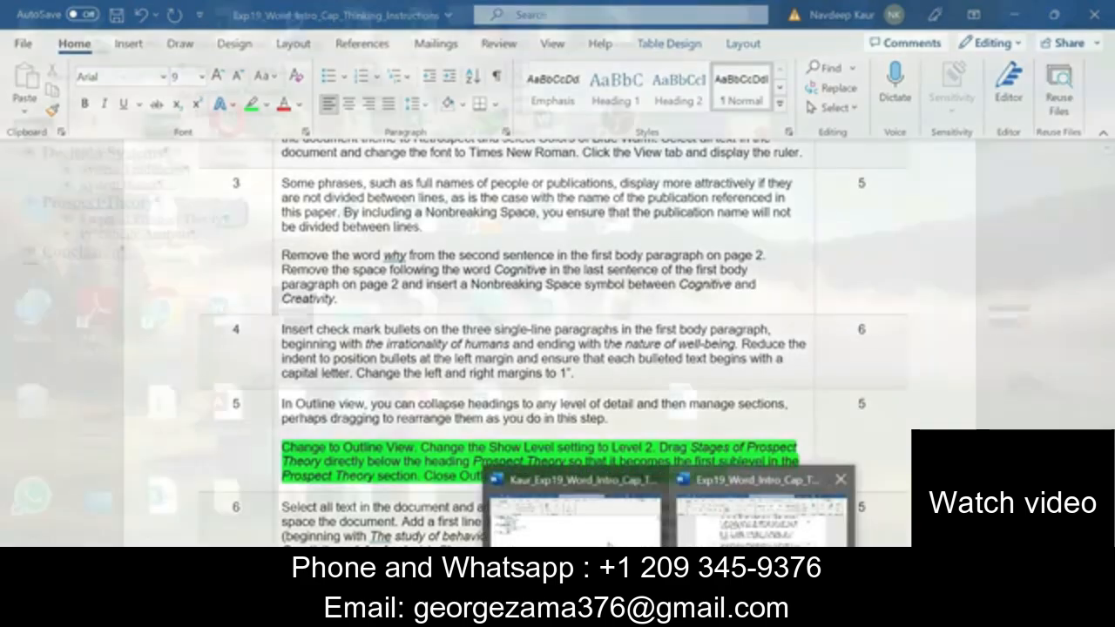
pyautogui.click(575, 521)
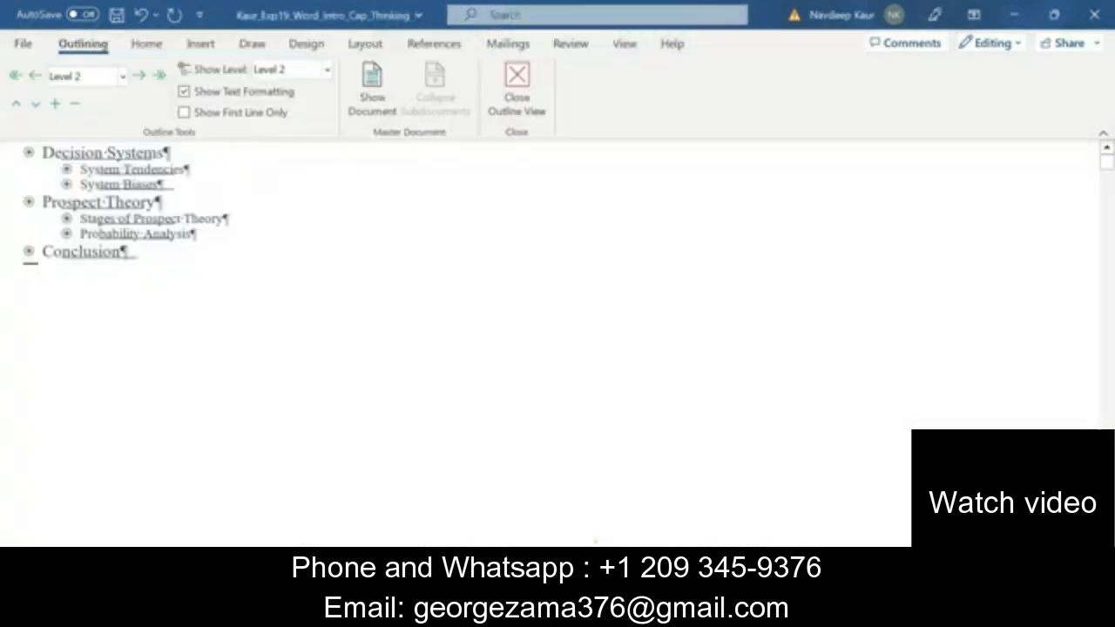
pyautogui.click(519, 91)
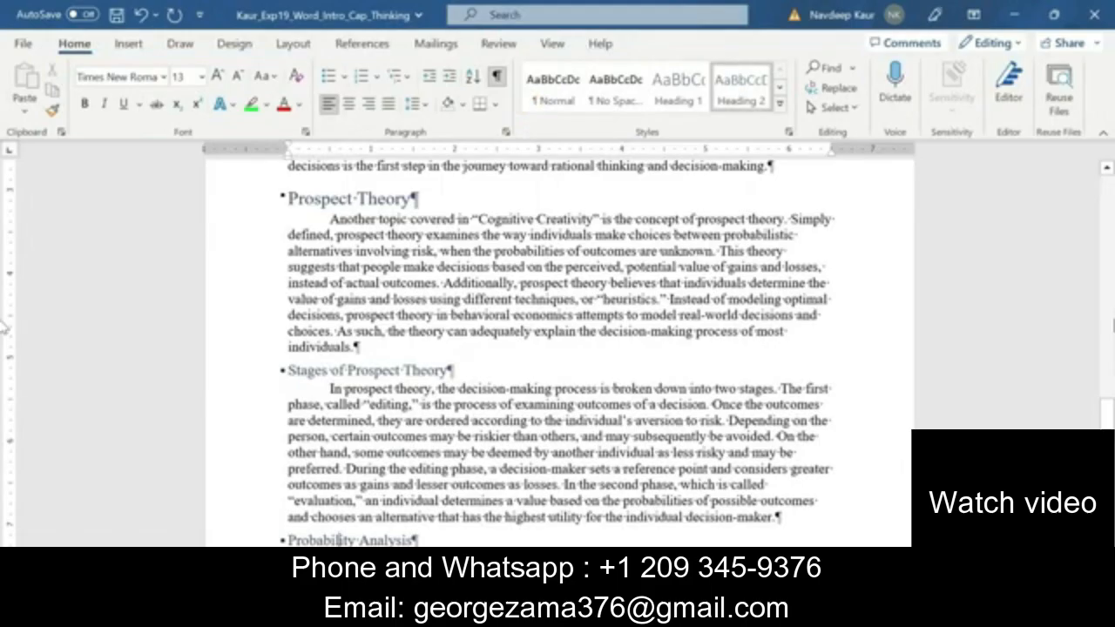
# Bold the three check mark bulleted items above the Decision Systems heading.
pyautogui.moveTo(1109, 404); pyautogui.dragTo(1109, 293)
pyautogui.moveTo(308, 269); pyautogui.dragTo(456, 301)
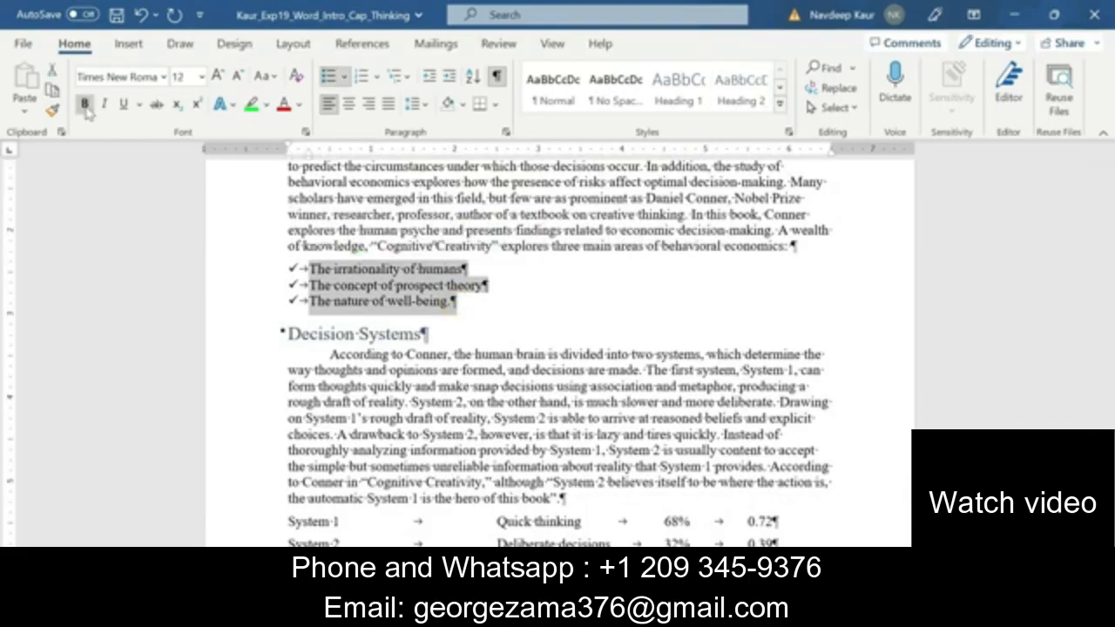
pyautogui.click(84, 104)
pyautogui.click(479, 367)
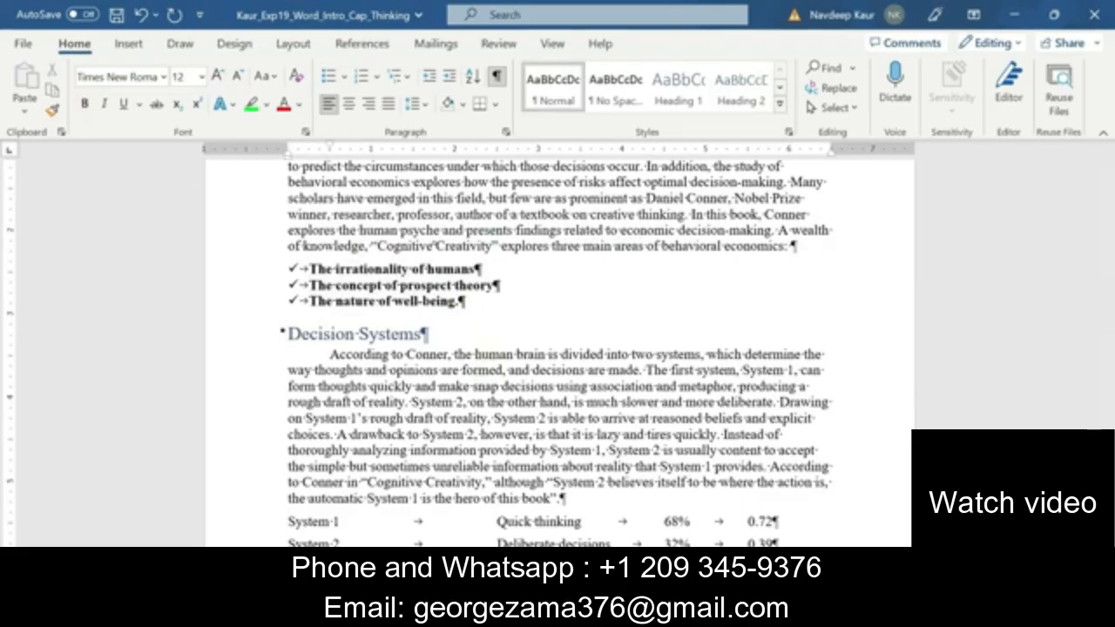
# Switch to the instructions document and remove the green highlight from the step 5 text.
pyautogui.moveTo(671, 610)
pyautogui.click(767, 519)
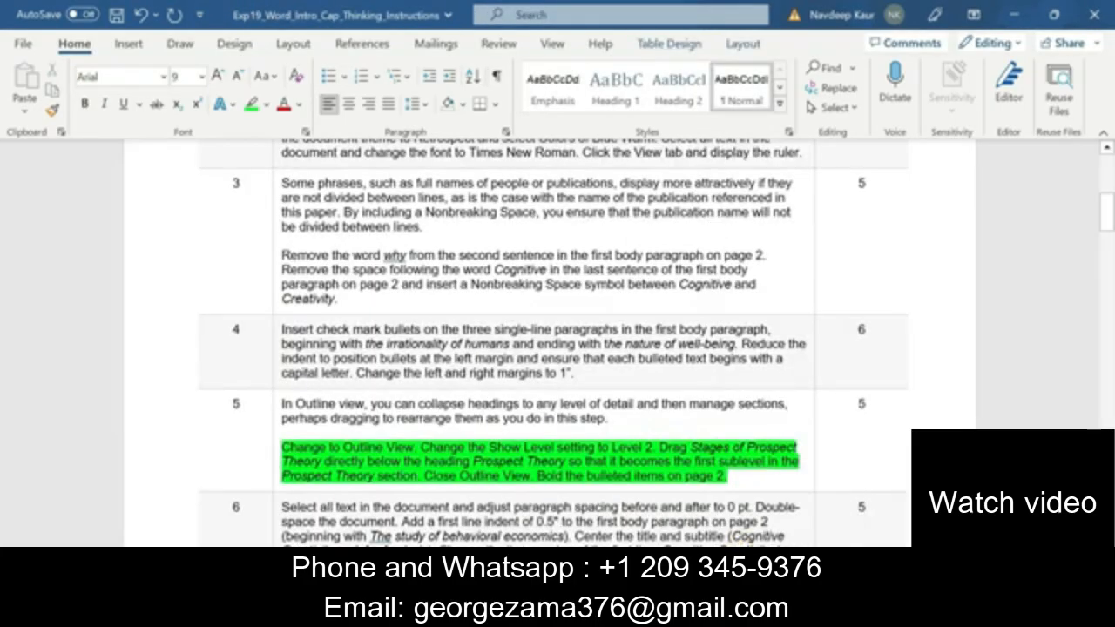
pyautogui.moveTo(742, 478); pyautogui.dragTo(284, 448)
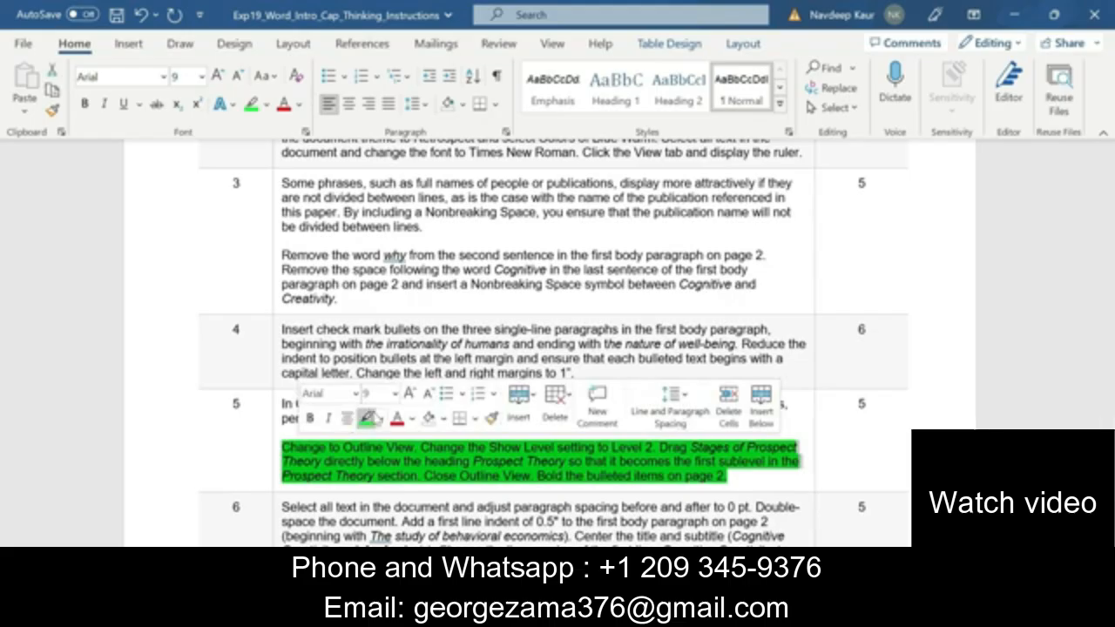
pyautogui.click(366, 419)
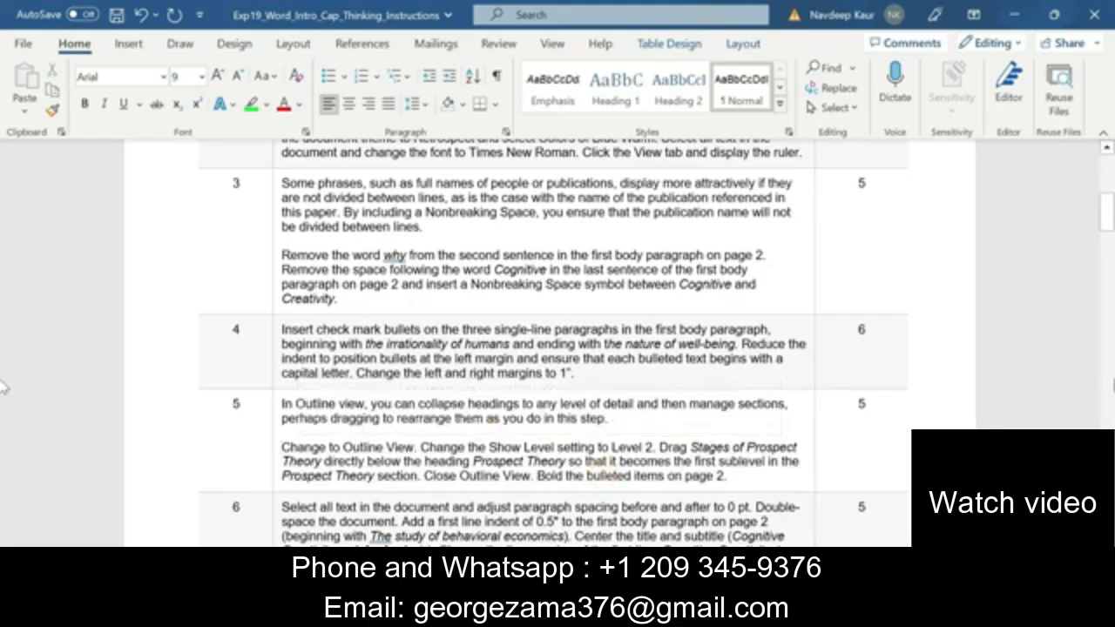
# Highlight the full text of instruction step 6 in green and return to the assignment document.
pyautogui.moveTo(1113, 226)
pyautogui.mouseDown()
pyautogui.moveTo(1112, 249)
pyautogui.moveTo(1114, 239)
pyautogui.mouseUp()
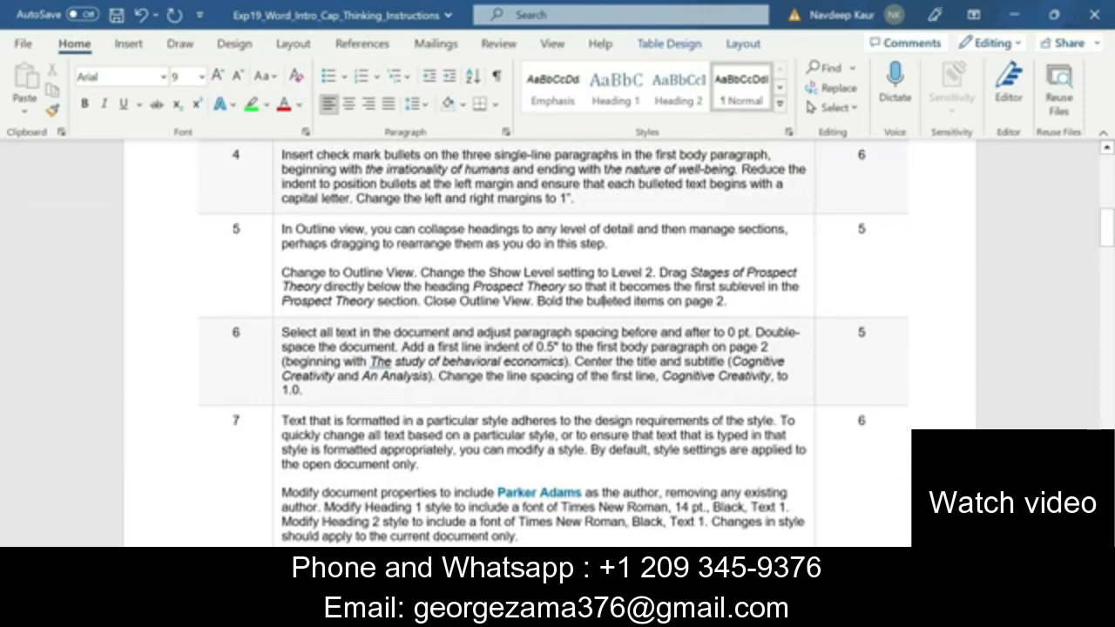
pyautogui.moveTo(305, 391); pyautogui.dragTo(281, 332)
pyautogui.click(358, 304)
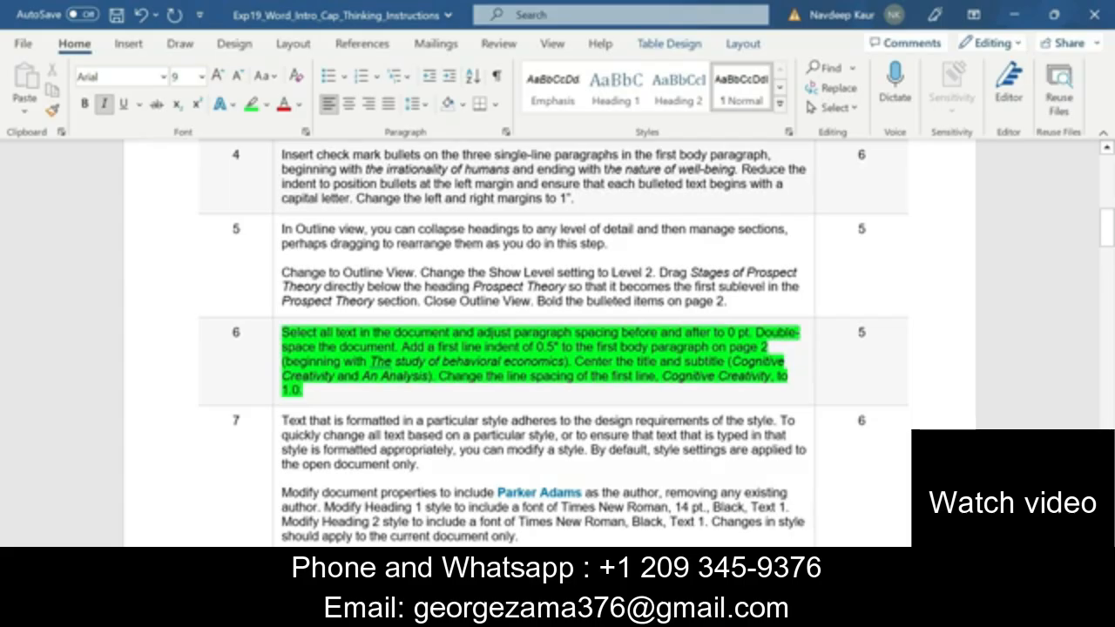
pyautogui.click(669, 610)
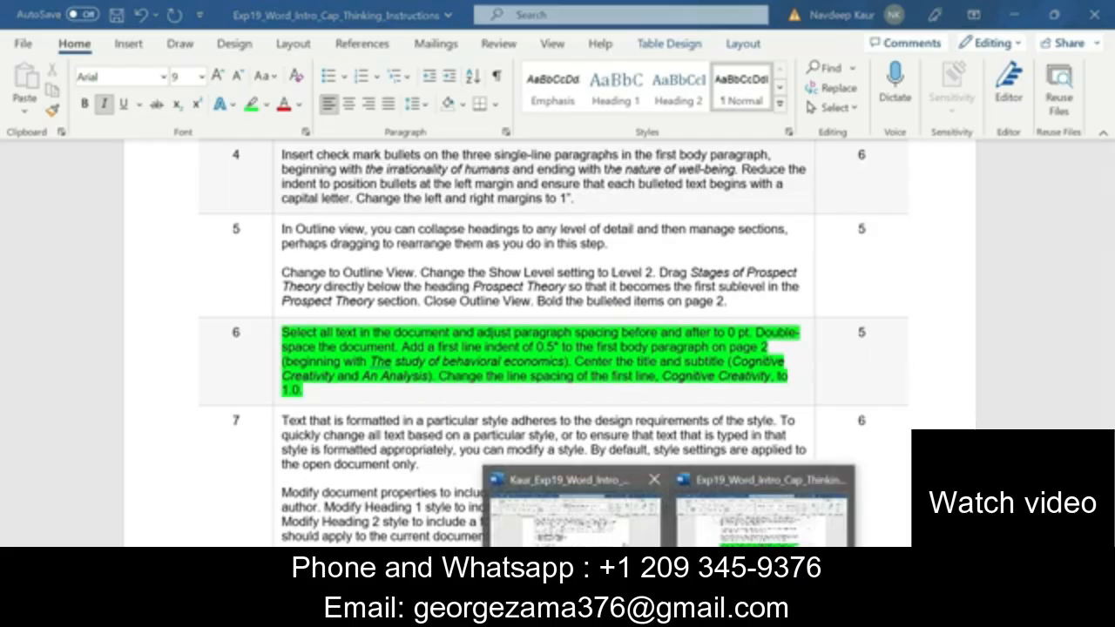
pyautogui.click(571, 519)
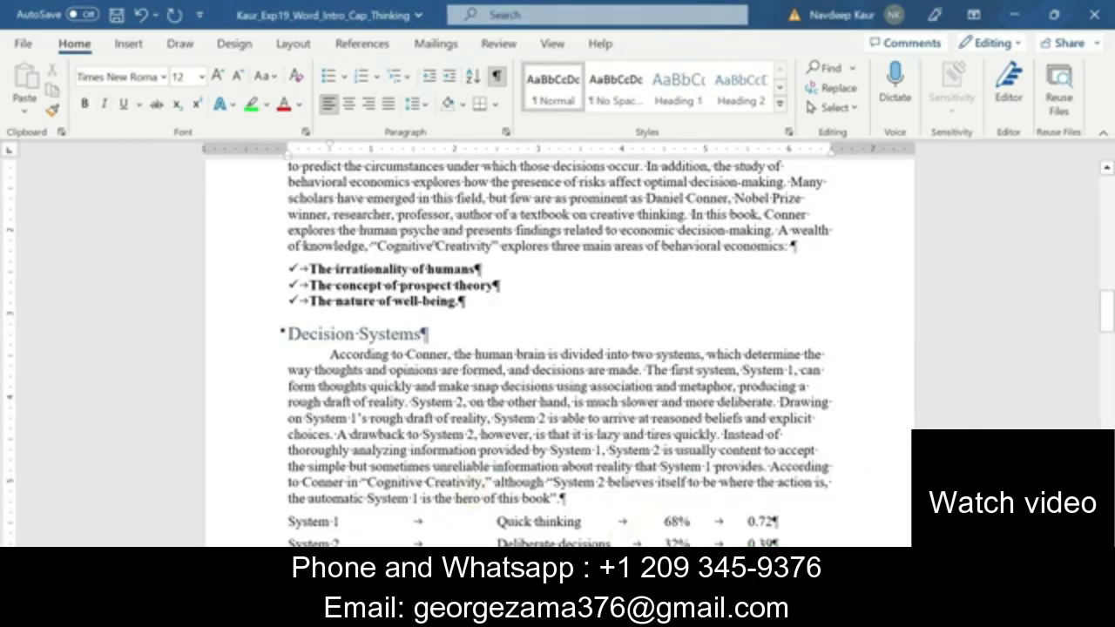
# Set paragraph spacing before and after to 0 pt and line spacing to Double for all text in the assignment document.
pyautogui.hotkey('ctrl', 'a')
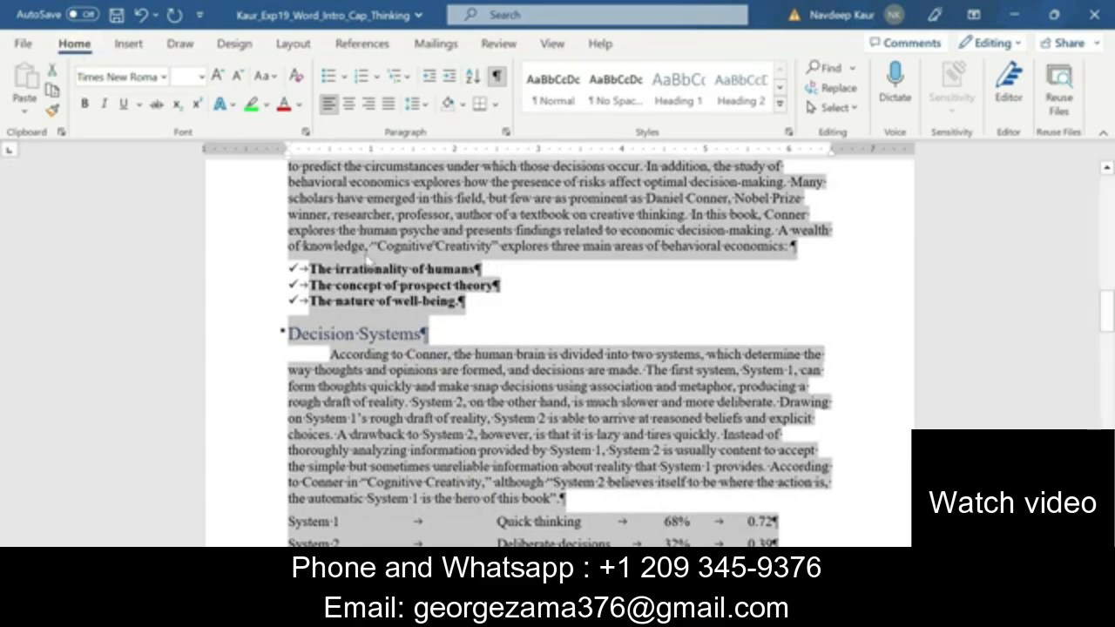
pyautogui.click(505, 133)
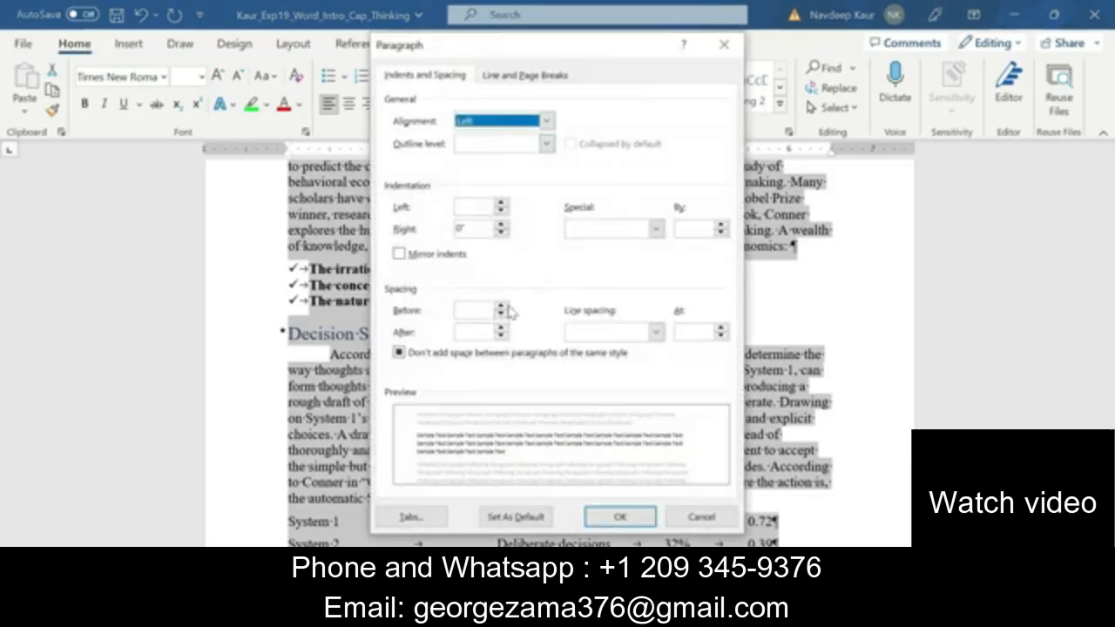
pyautogui.click(502, 315)
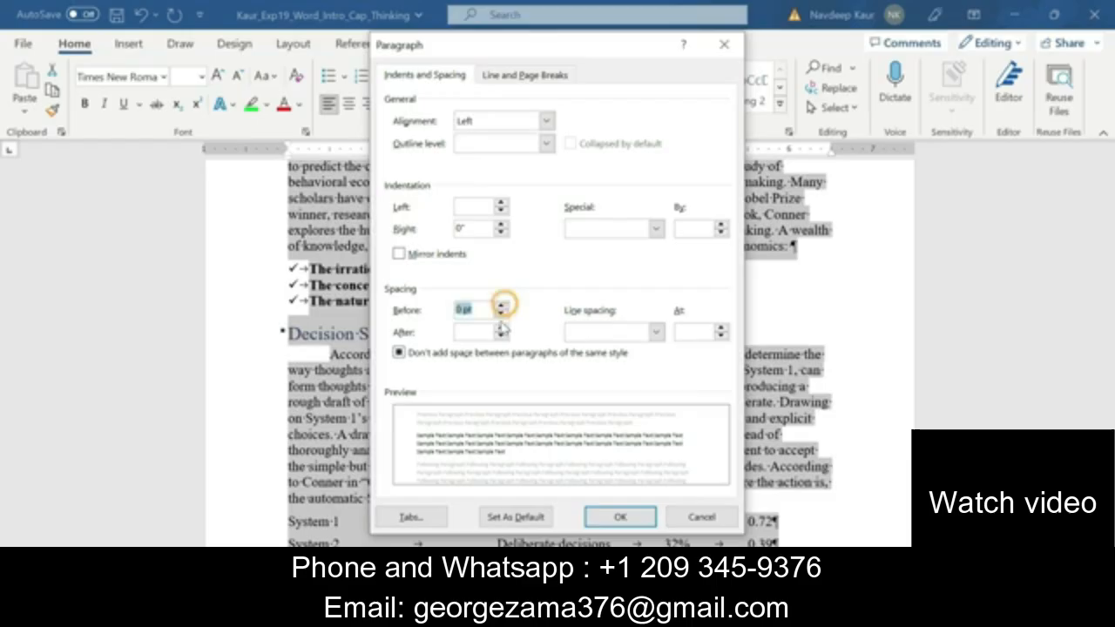
pyautogui.click(502, 331)
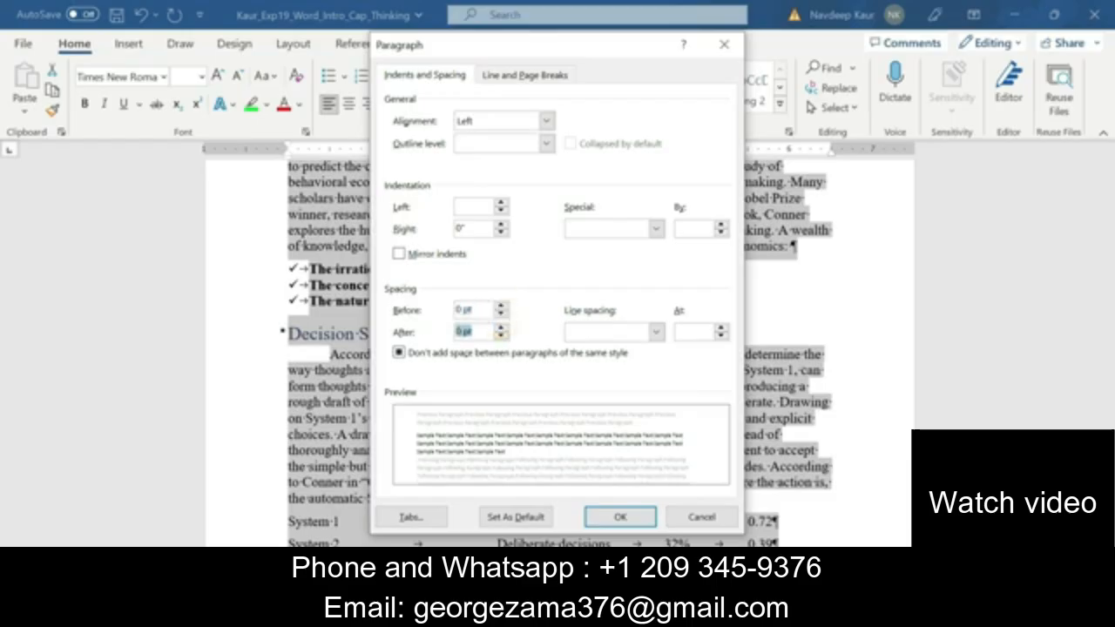
pyautogui.click(655, 331)
pyautogui.click(605, 375)
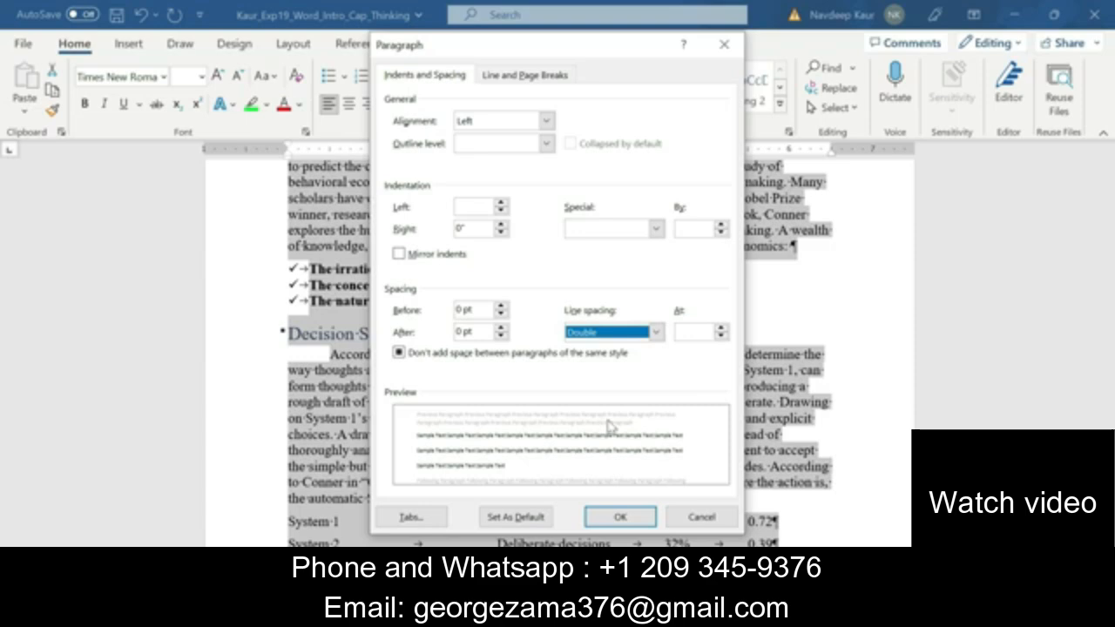
pyautogui.click(620, 519)
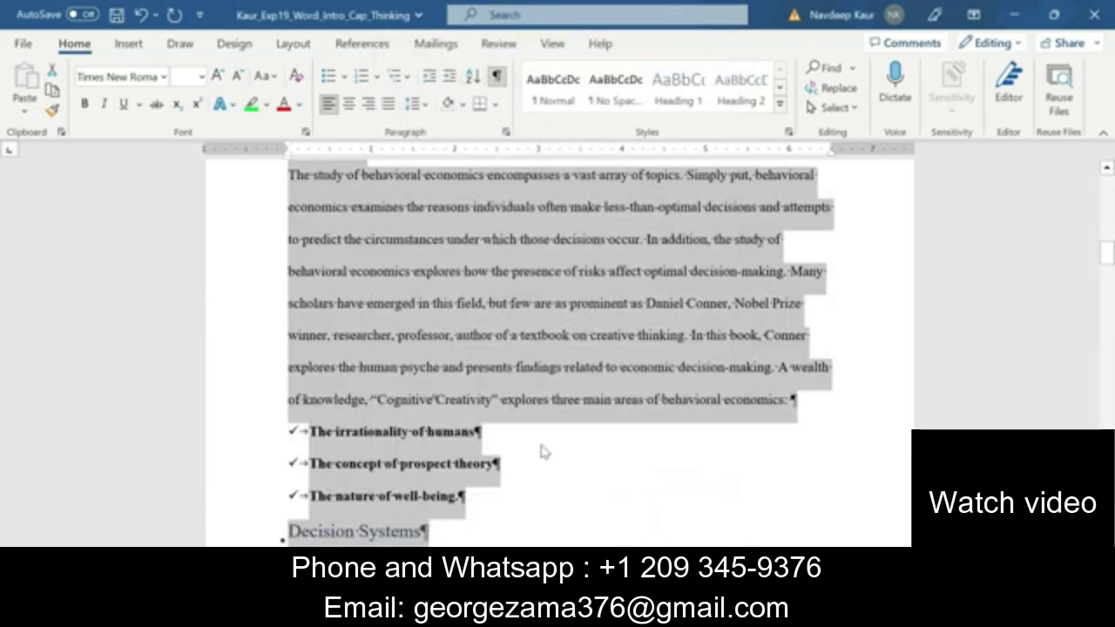
pyautogui.click(549, 368)
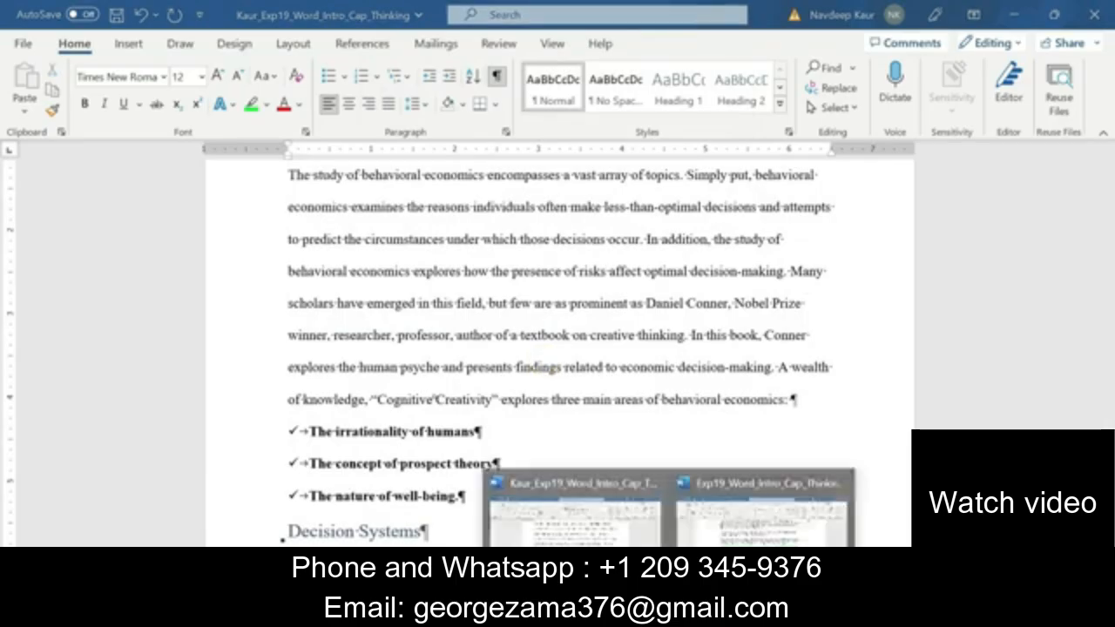
# Recheck instruction step 6, and give the body paragraph beginning "The study of behavioral economics" a 0.5" first line indent.
pyautogui.click(721, 523)
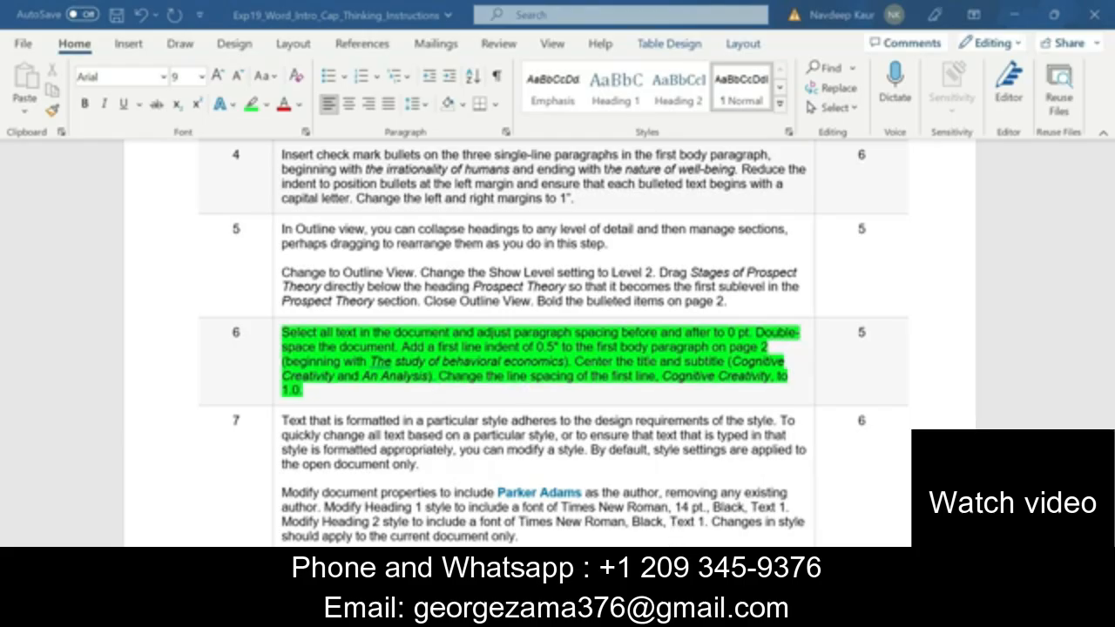
pyautogui.click(633, 526)
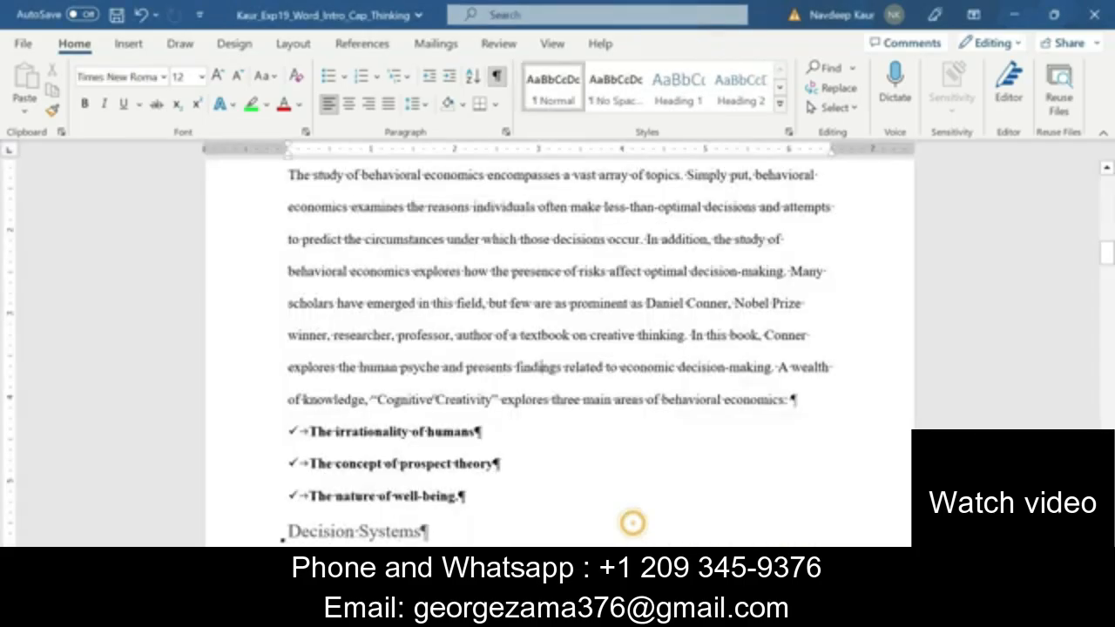
pyautogui.scroll(-2, 557, 353)
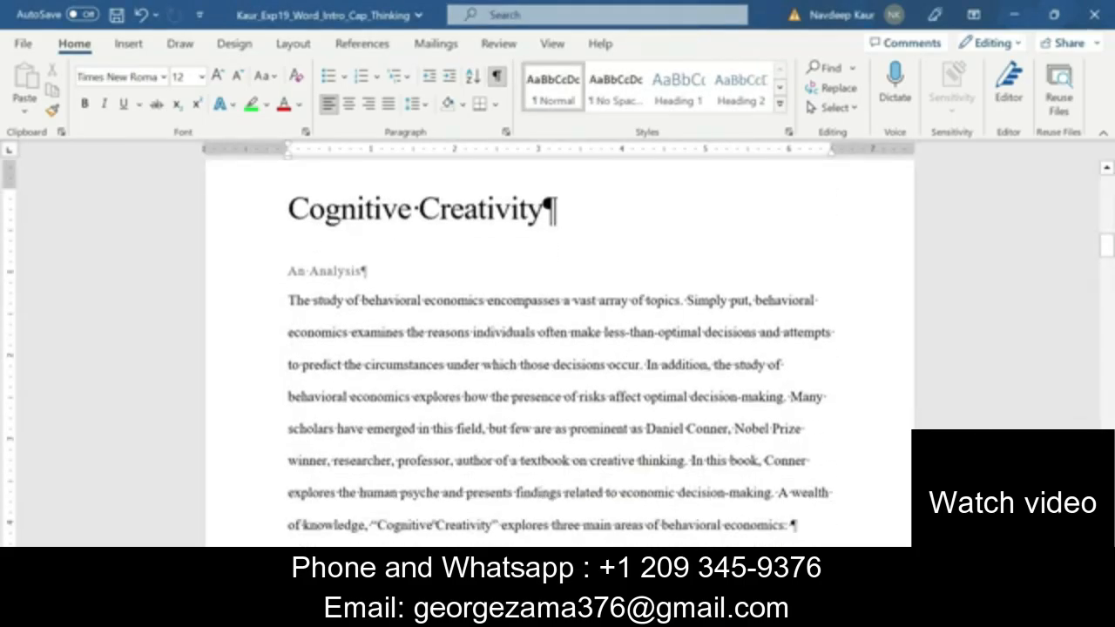
pyautogui.scroll(-1, 558, 353)
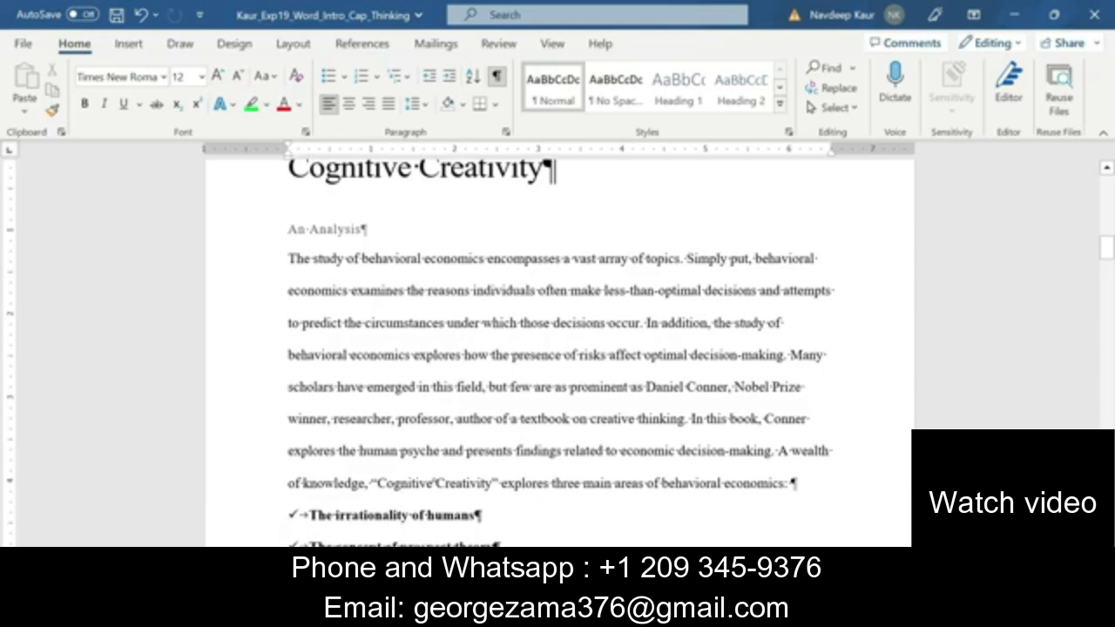
pyautogui.moveTo(288, 258); pyautogui.dragTo(819, 436)
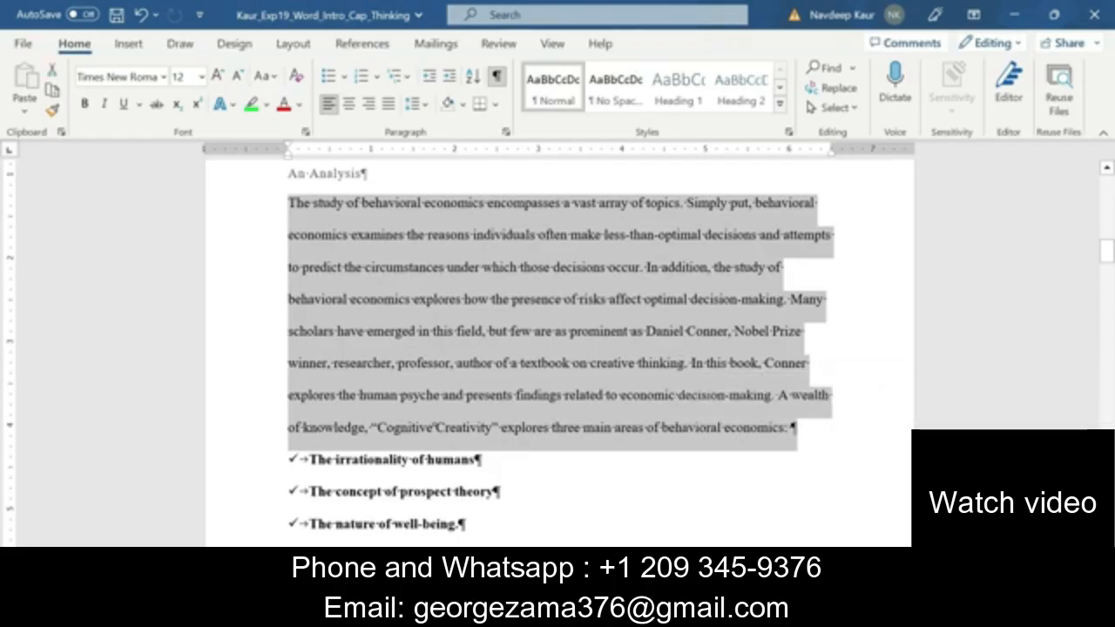
pyautogui.click(508, 134)
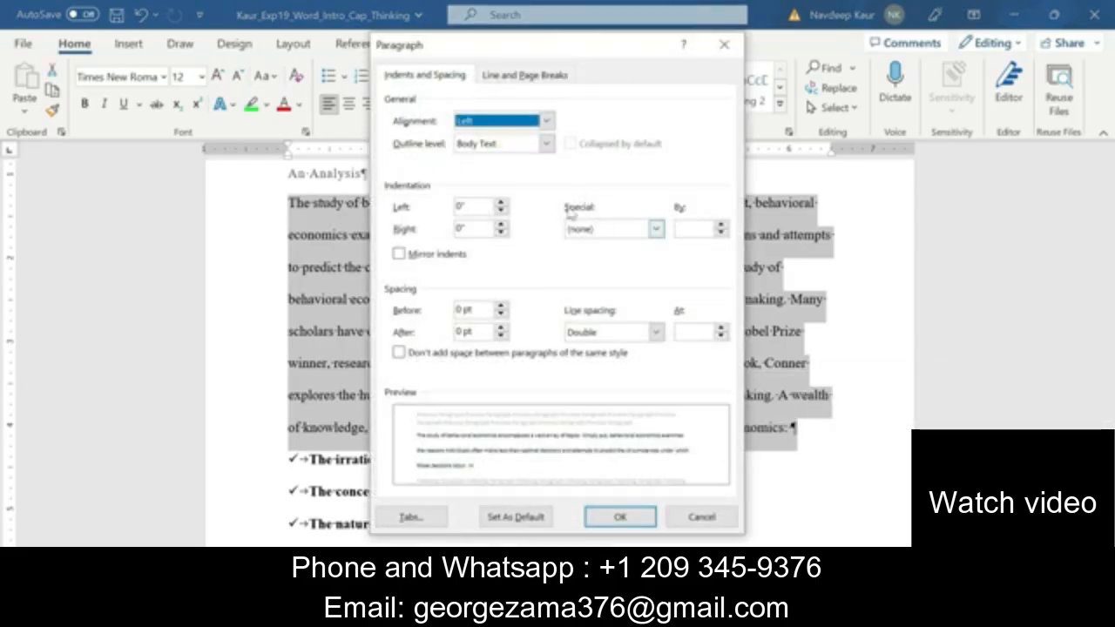
pyautogui.moveTo(468, 56); pyautogui.dragTo(558, 86)
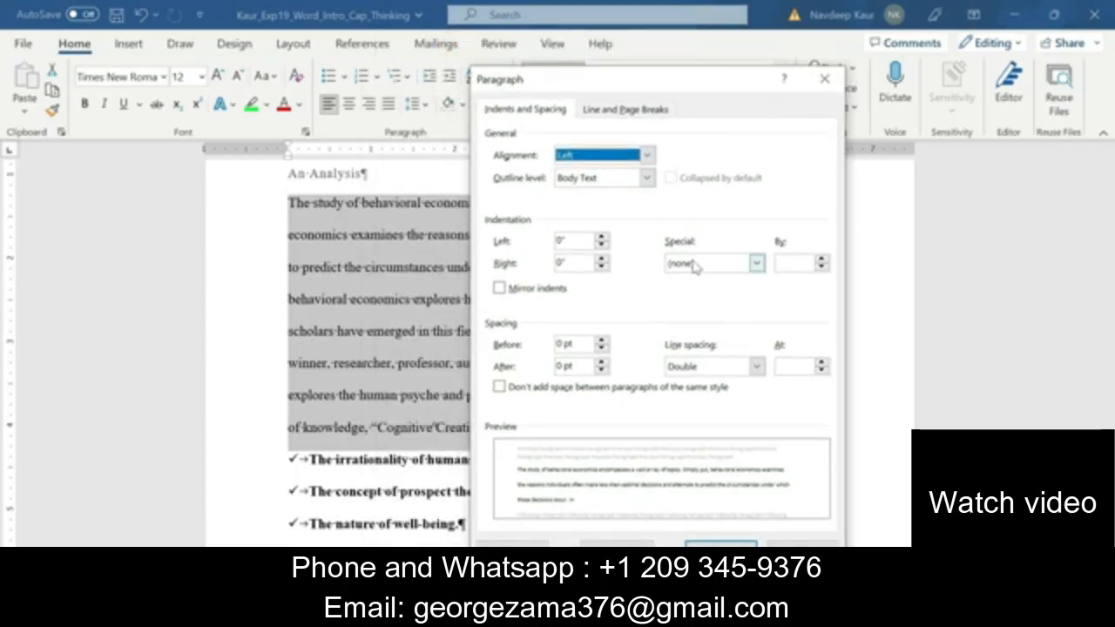
pyautogui.click(694, 265)
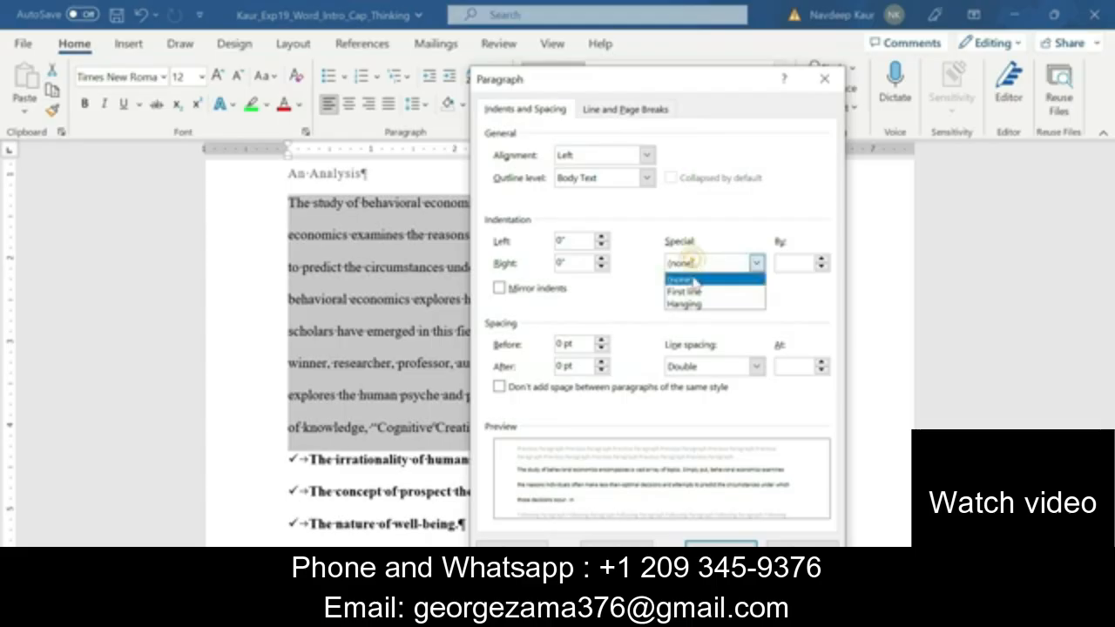
pyautogui.click(694, 300)
pyautogui.click(697, 262)
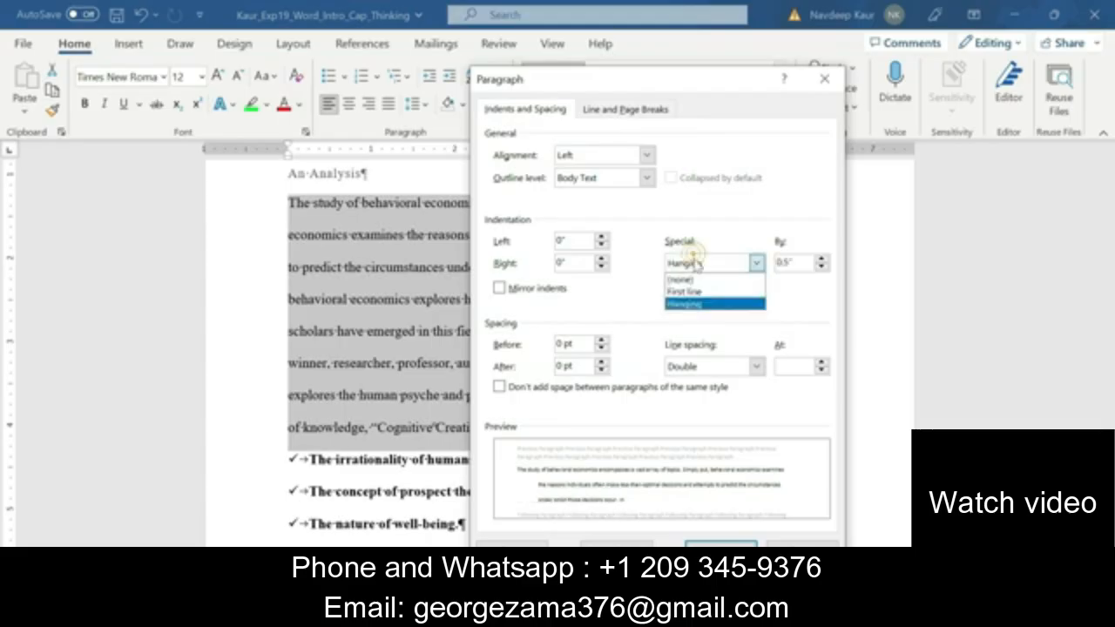
pyautogui.click(692, 292)
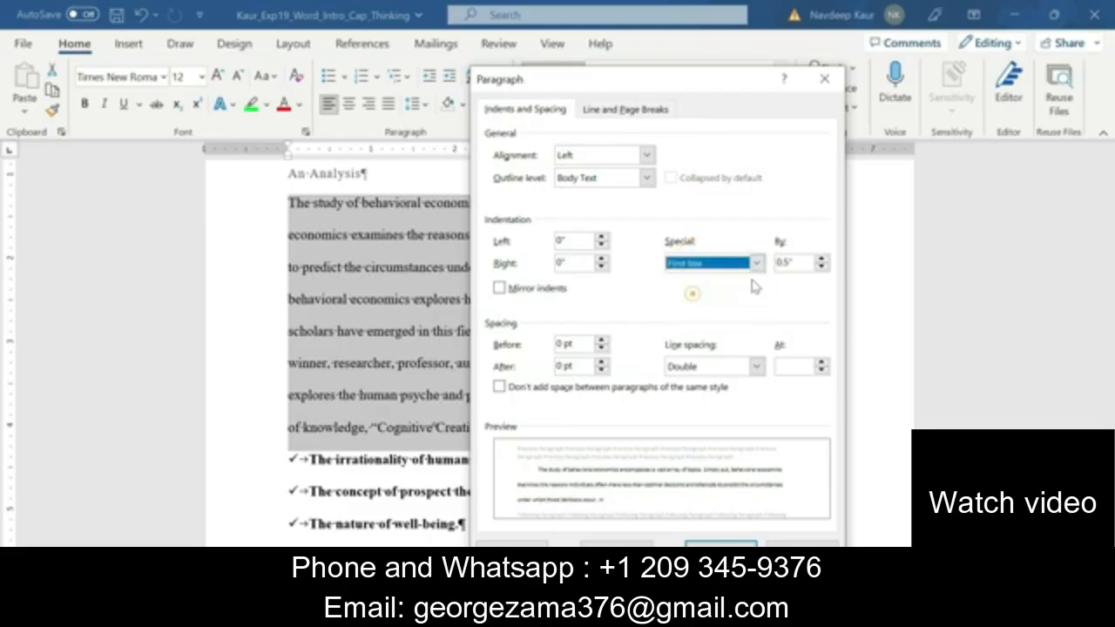
pyautogui.click(710, 544)
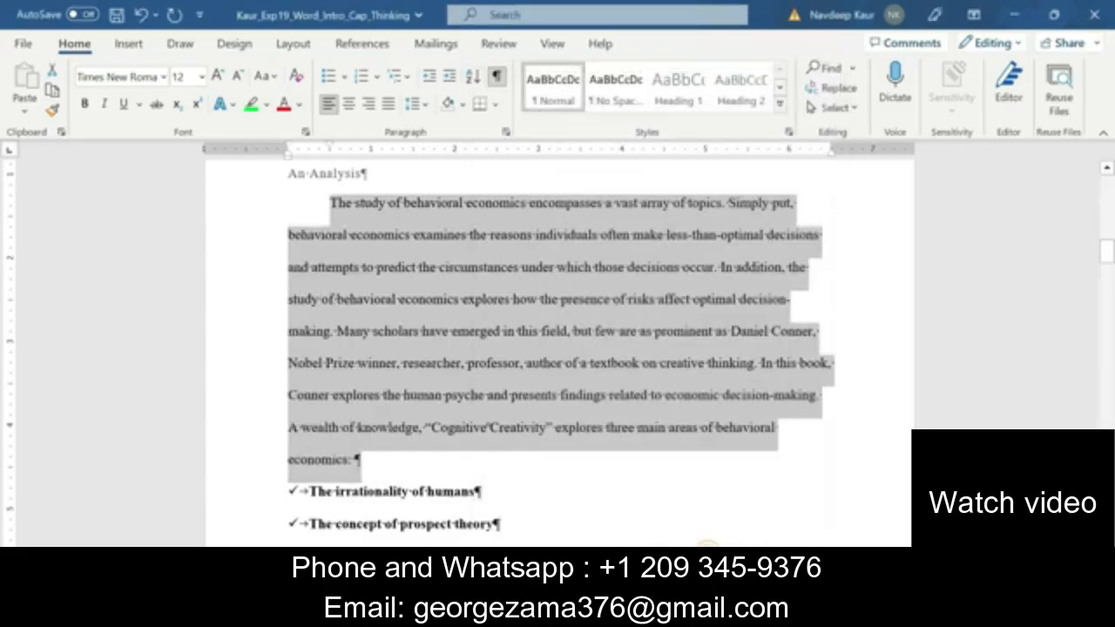
pyautogui.click(321, 194)
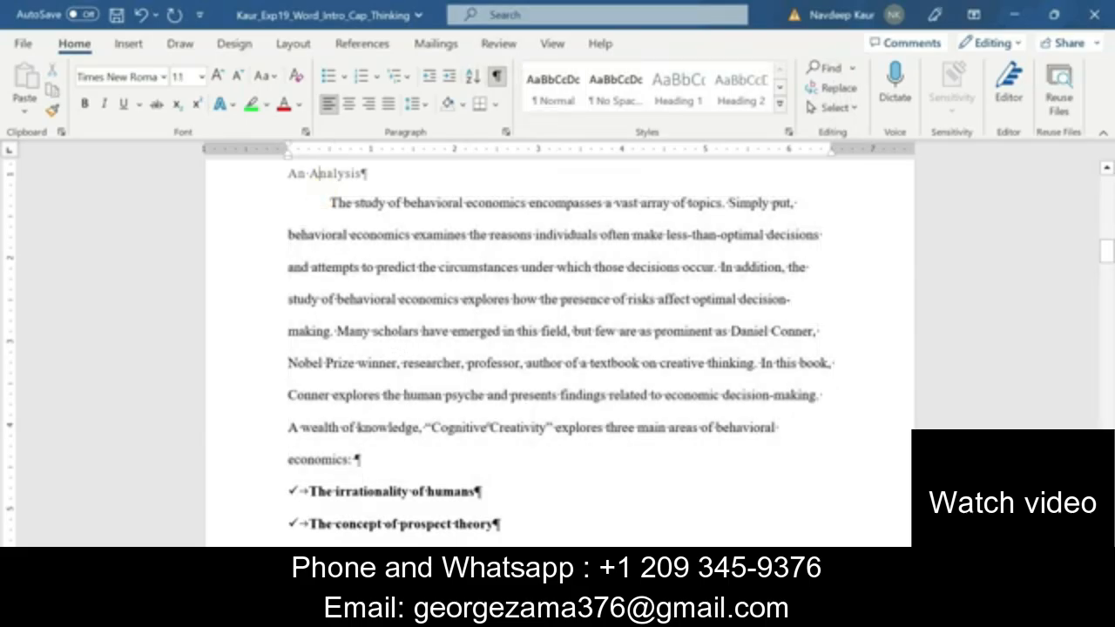
pyautogui.click(331, 204)
# Consult instruction step 6 again, and center the title Cognitive Creativity and the subtitle An Analysis in the assignment document.
pyautogui.moveTo(671, 615)
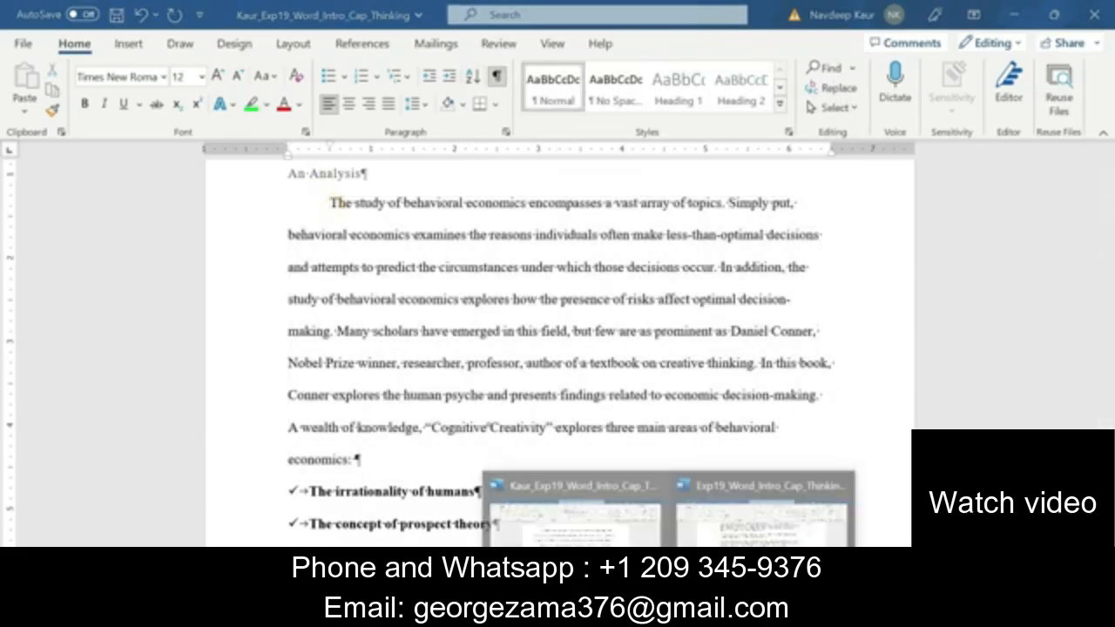
pyautogui.click(723, 533)
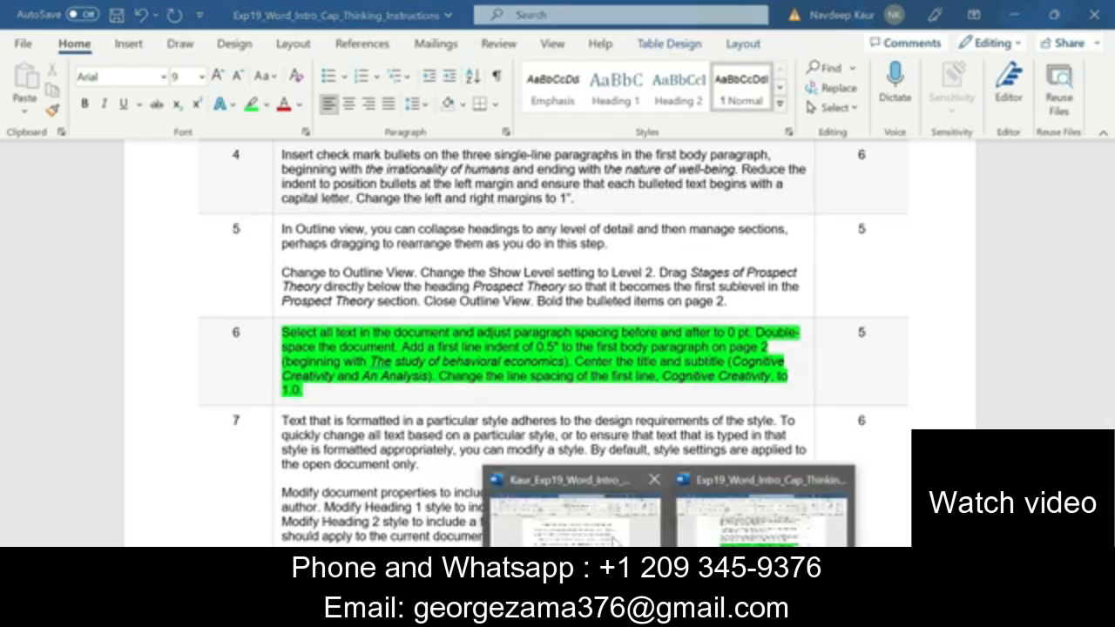
pyautogui.click(612, 536)
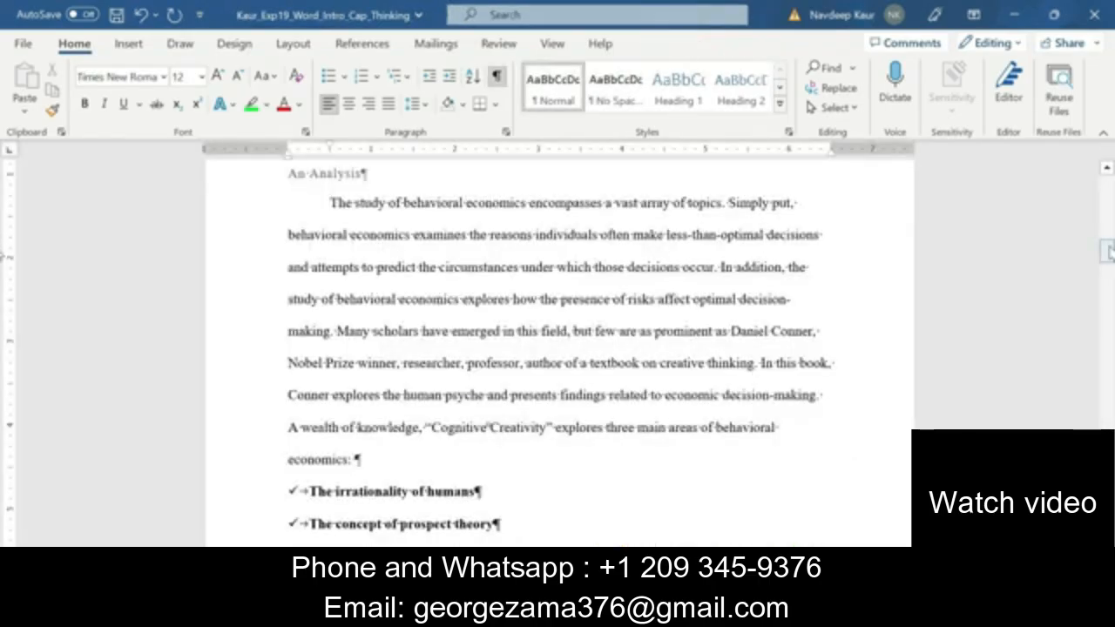
pyautogui.moveTo(1109, 250)
pyautogui.mouseDown()
pyautogui.moveTo(1109, 205)
pyautogui.moveTo(1110, 242)
pyautogui.mouseUp()
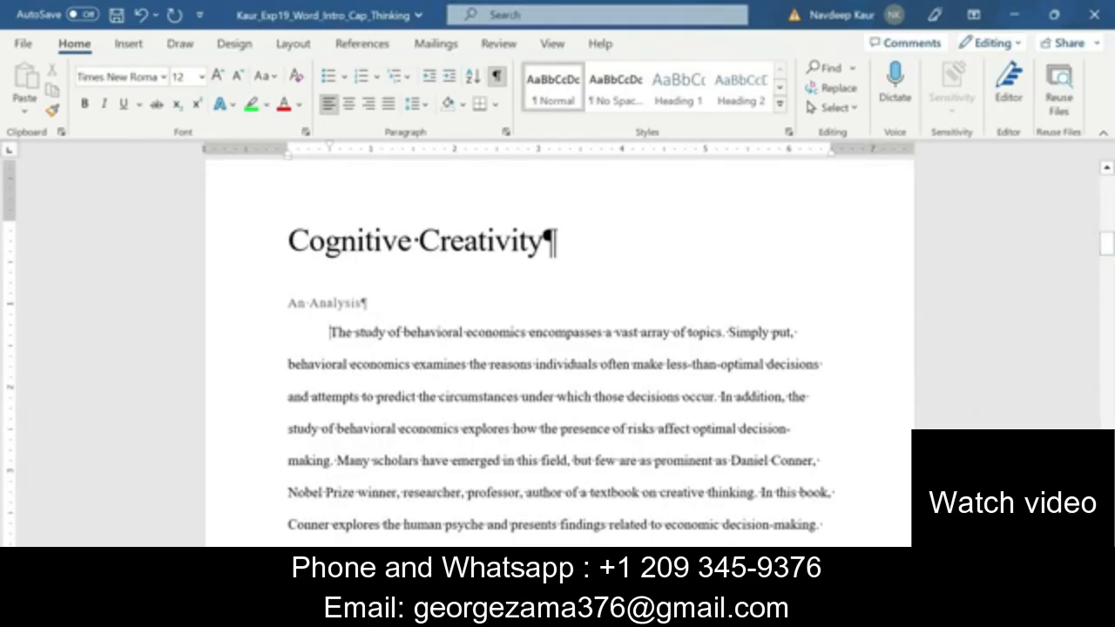
pyautogui.click(463, 232)
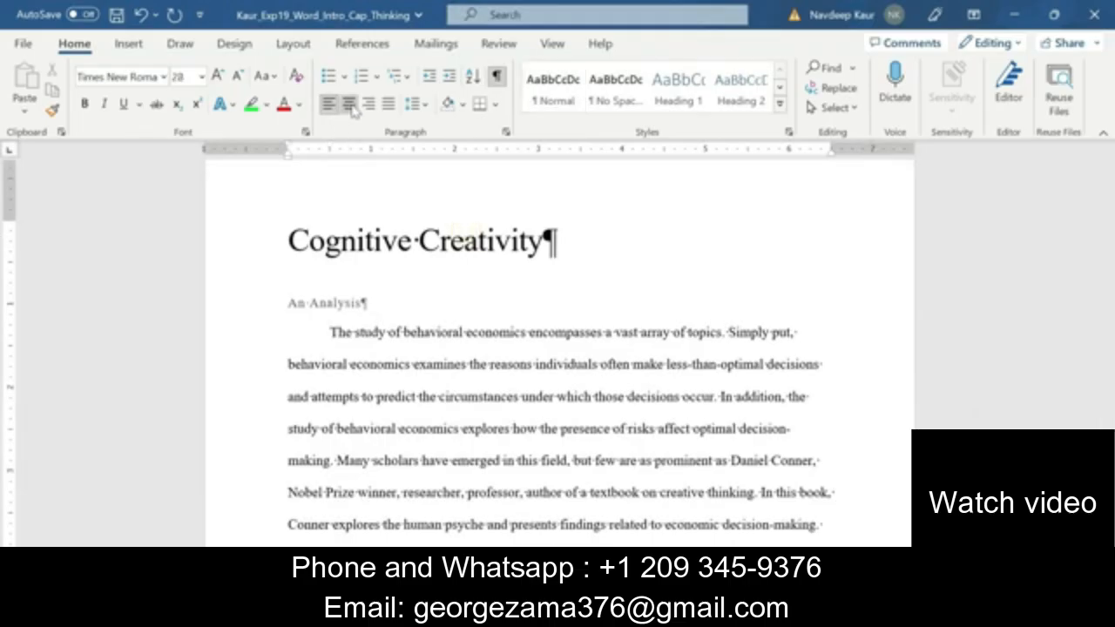
pyautogui.click(349, 103)
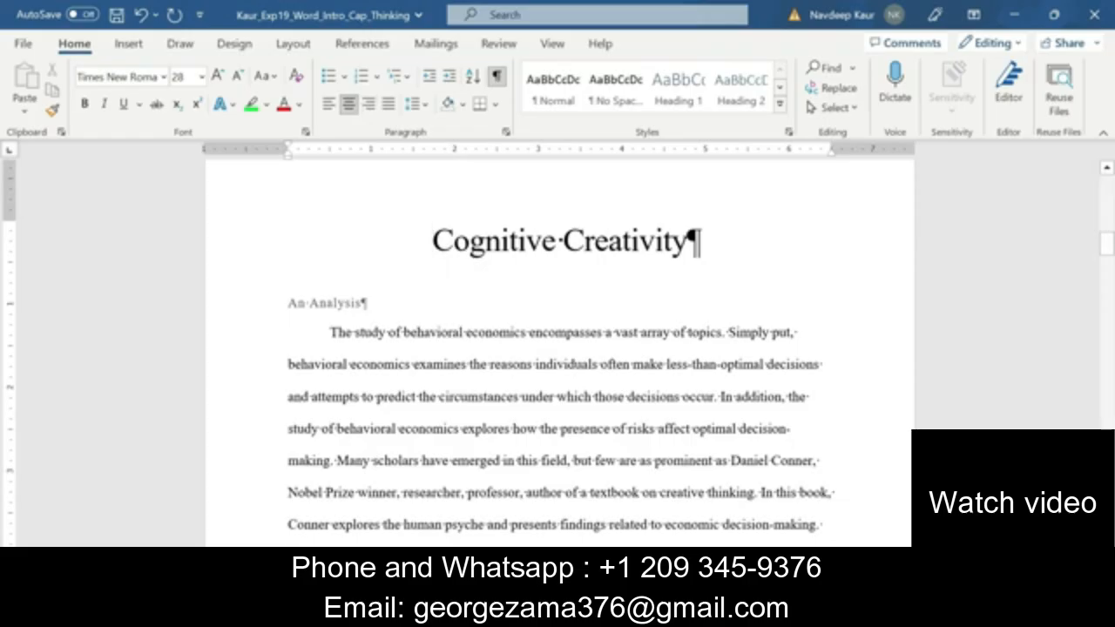
pyautogui.click(308, 303)
pyautogui.click(347, 109)
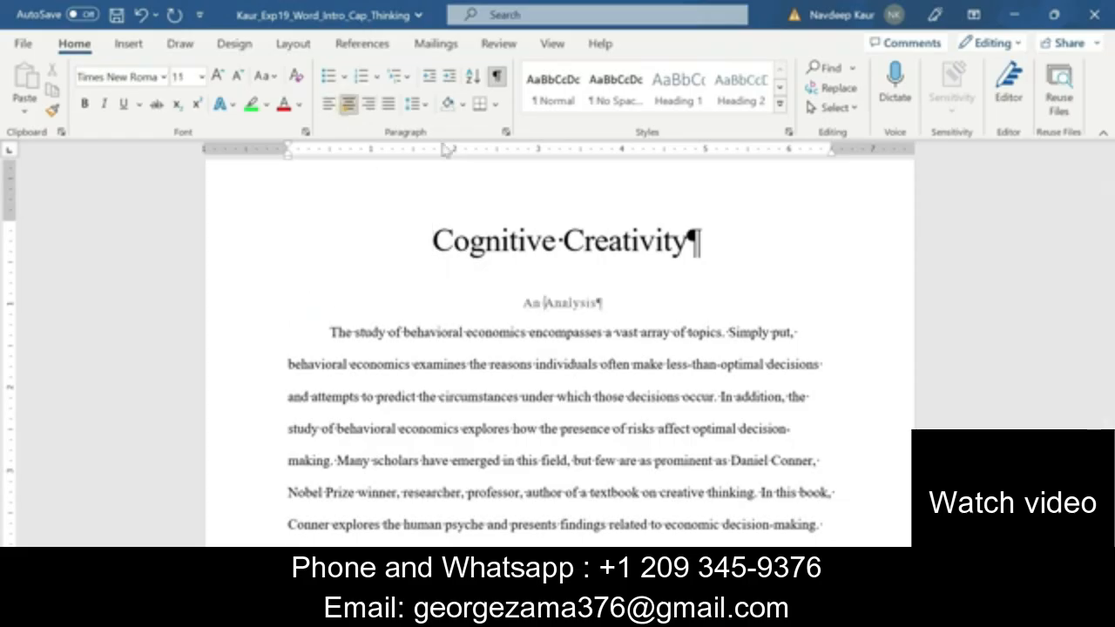
# Set the line spacing of the Cognitive Creativity title to 1.0 and save the document.
pyautogui.tripleClick(429, 241)
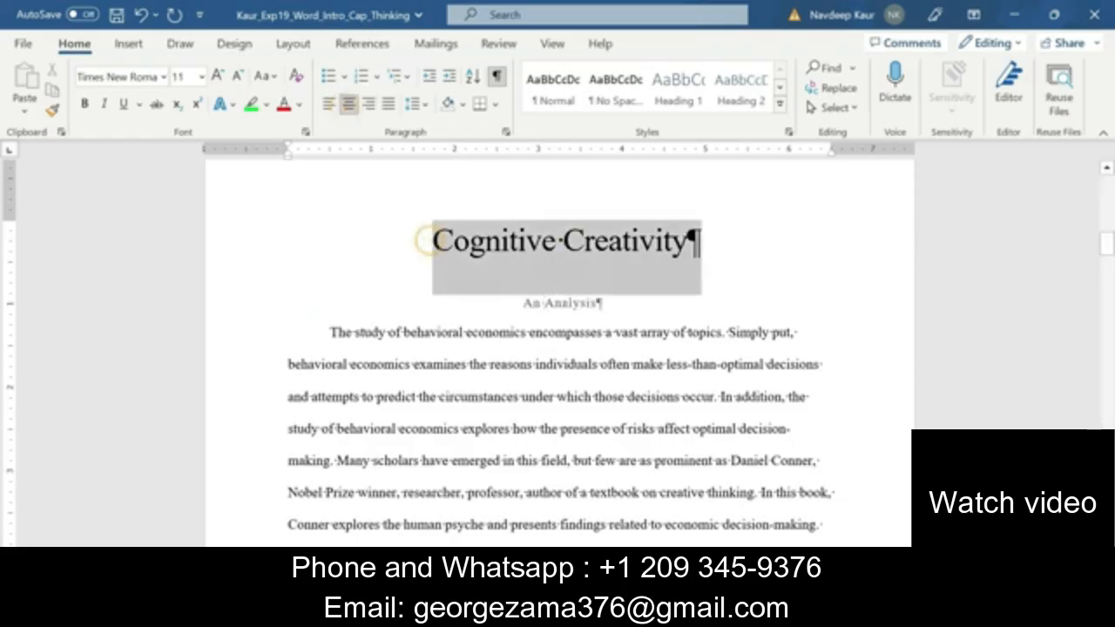
pyautogui.click(415, 103)
pyautogui.click(440, 129)
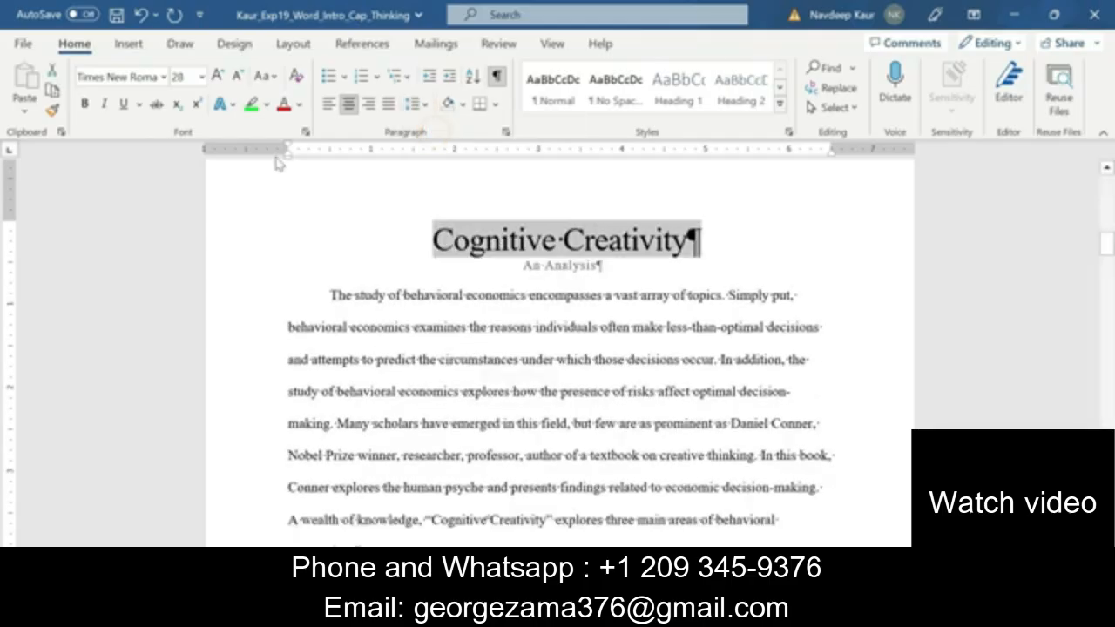
pyautogui.click(118, 17)
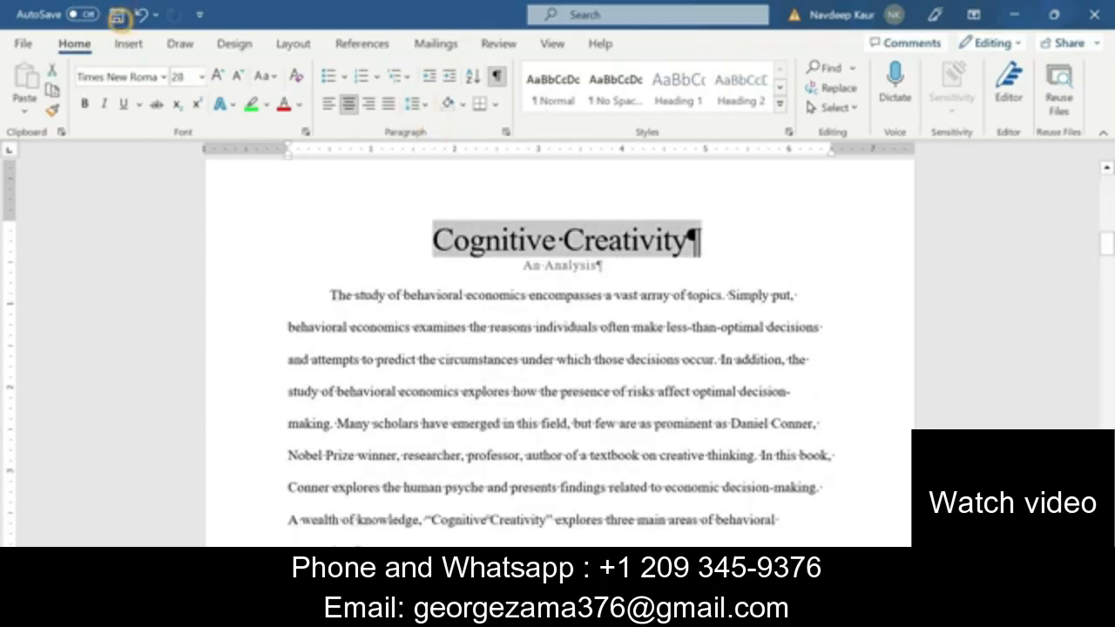
pyautogui.click(577, 348)
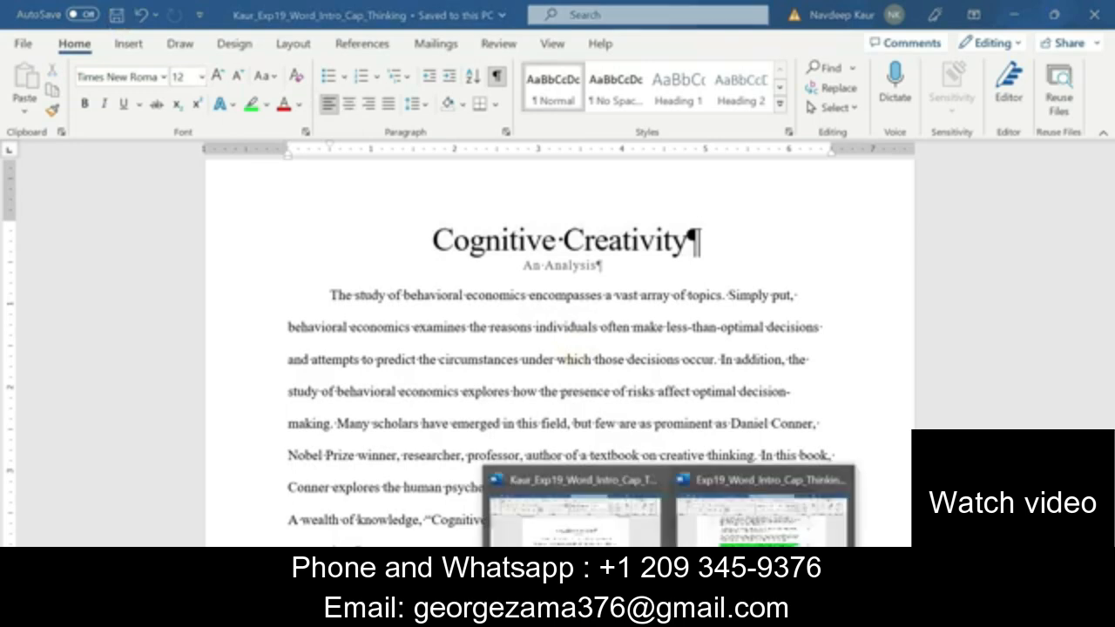
# Switch to the instructions document and remove the green highlight from the step 6 text.
pyautogui.click(723, 523)
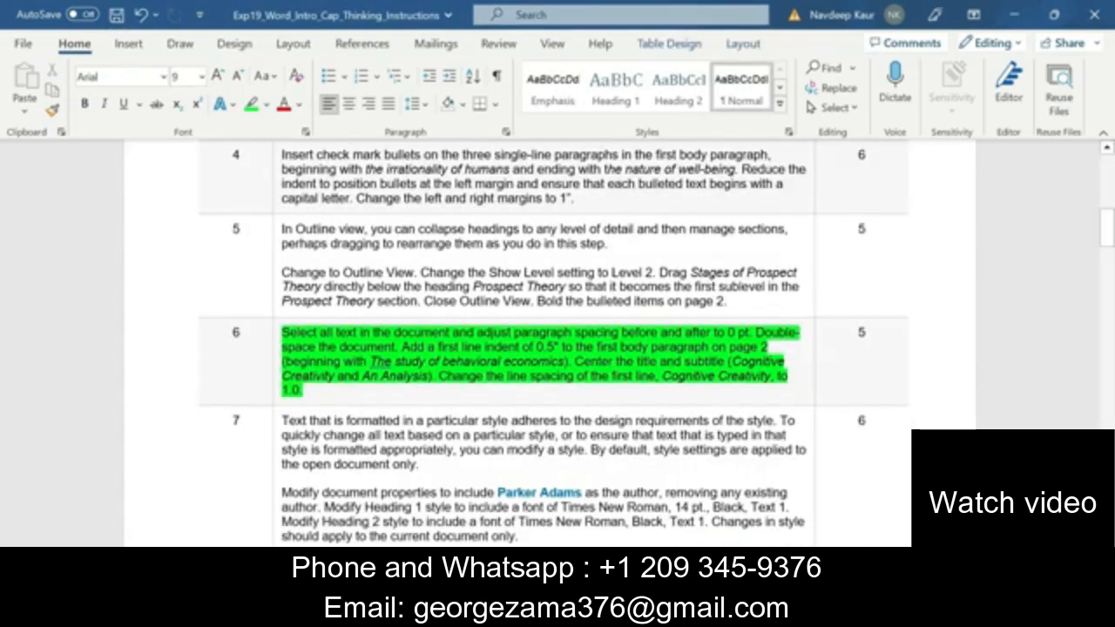
pyautogui.moveTo(306, 391); pyautogui.dragTo(282, 333)
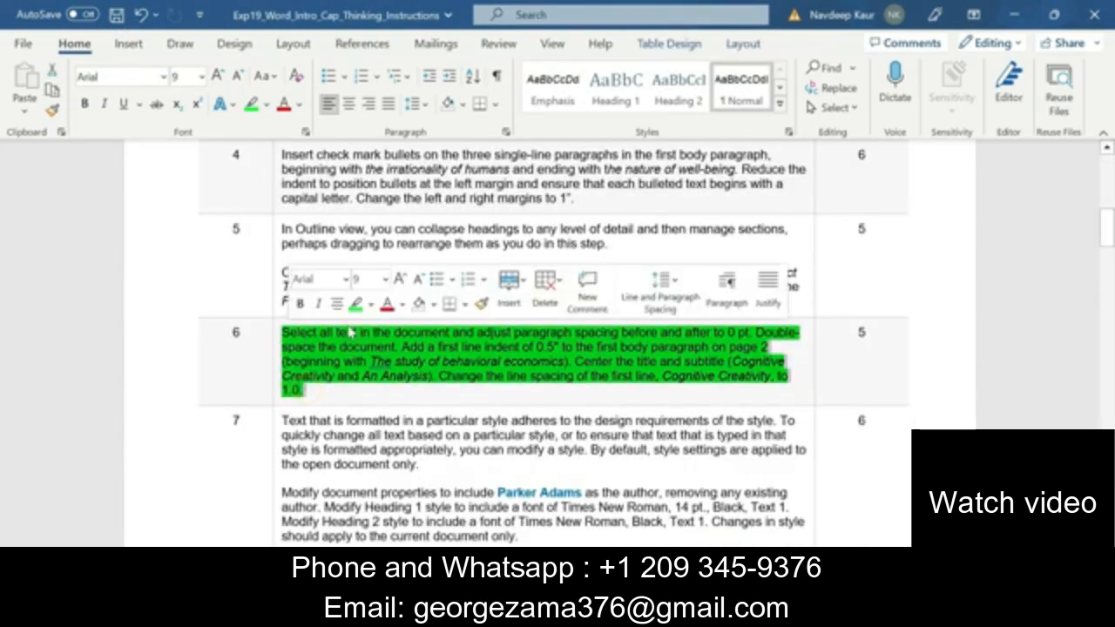
pyautogui.click(356, 305)
pyautogui.press('Left')
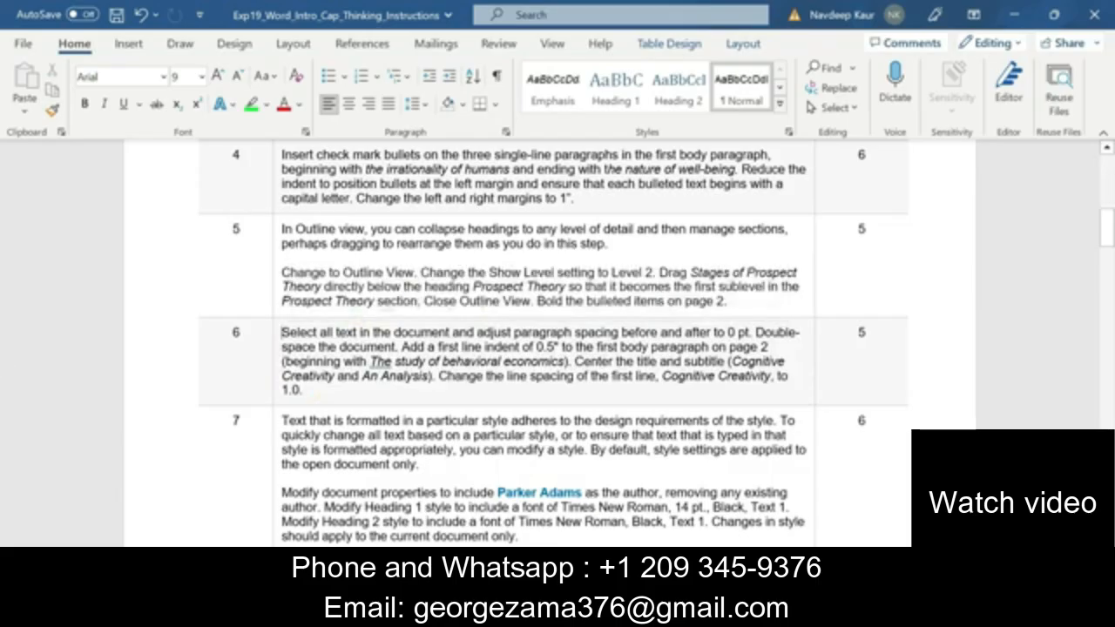
# Highlight the step 7 paragraph about document properties and heading styles in green in the instructions document.
pyautogui.moveTo(1108, 229); pyautogui.dragTo(1108, 242)
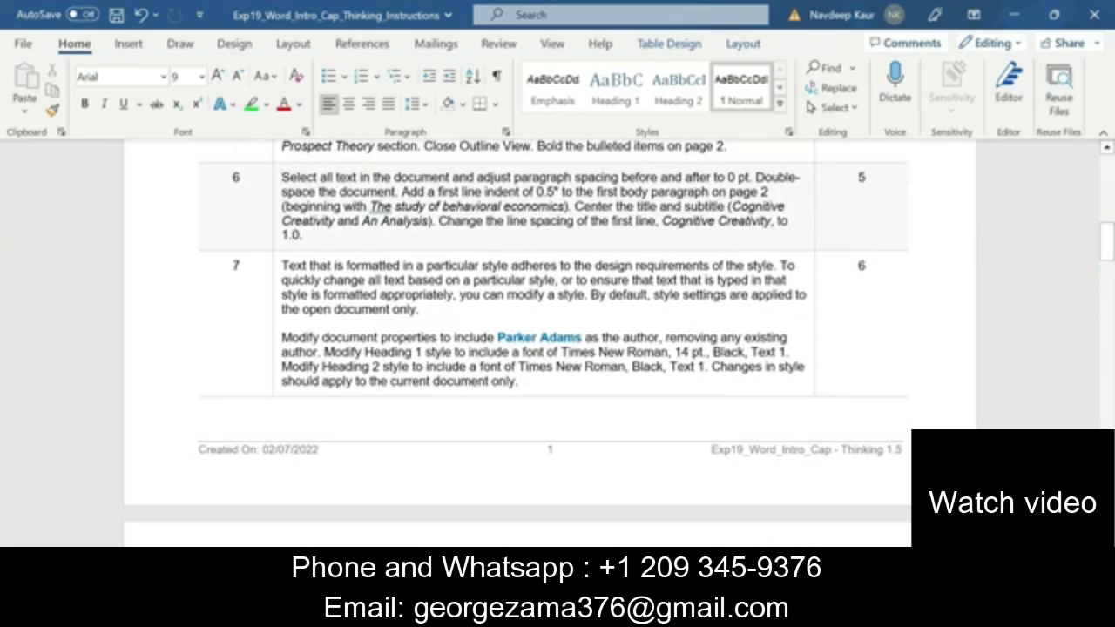
pyautogui.moveTo(521, 384); pyautogui.dragTo(282, 338)
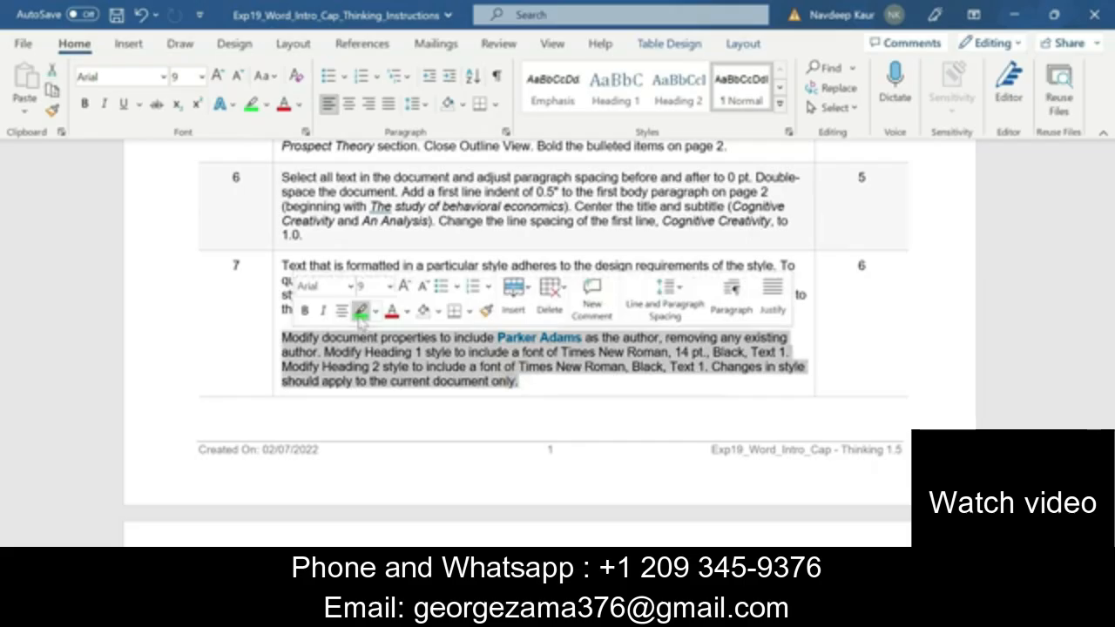
pyautogui.click(359, 312)
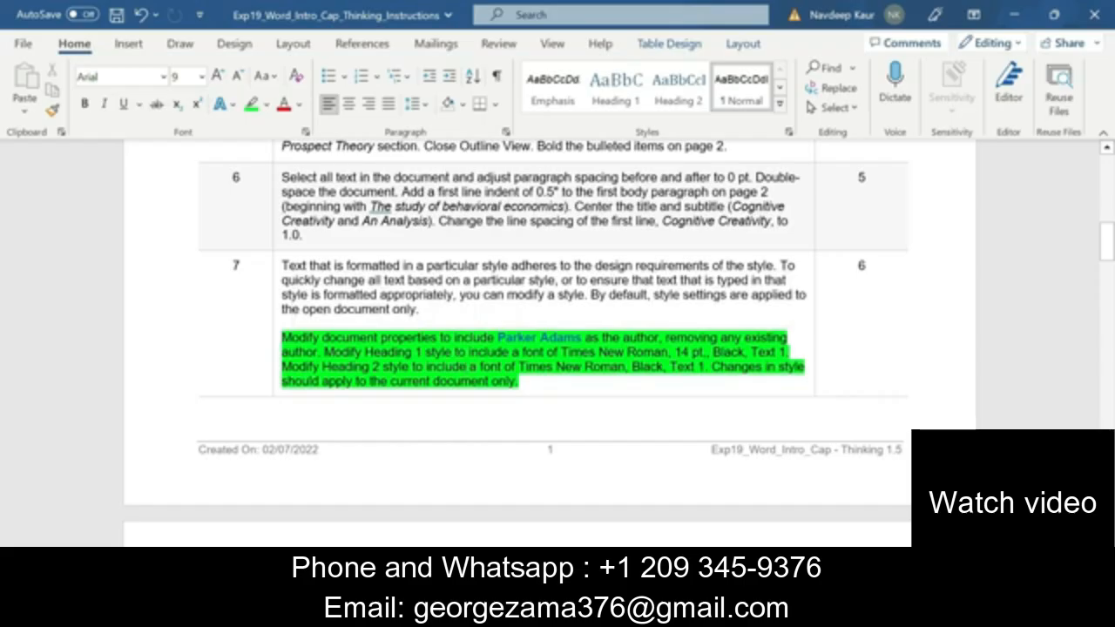
# Copy the required author's name from the highlighted step 7 text.
pyautogui.moveTo(498, 338); pyautogui.dragTo(582, 338)
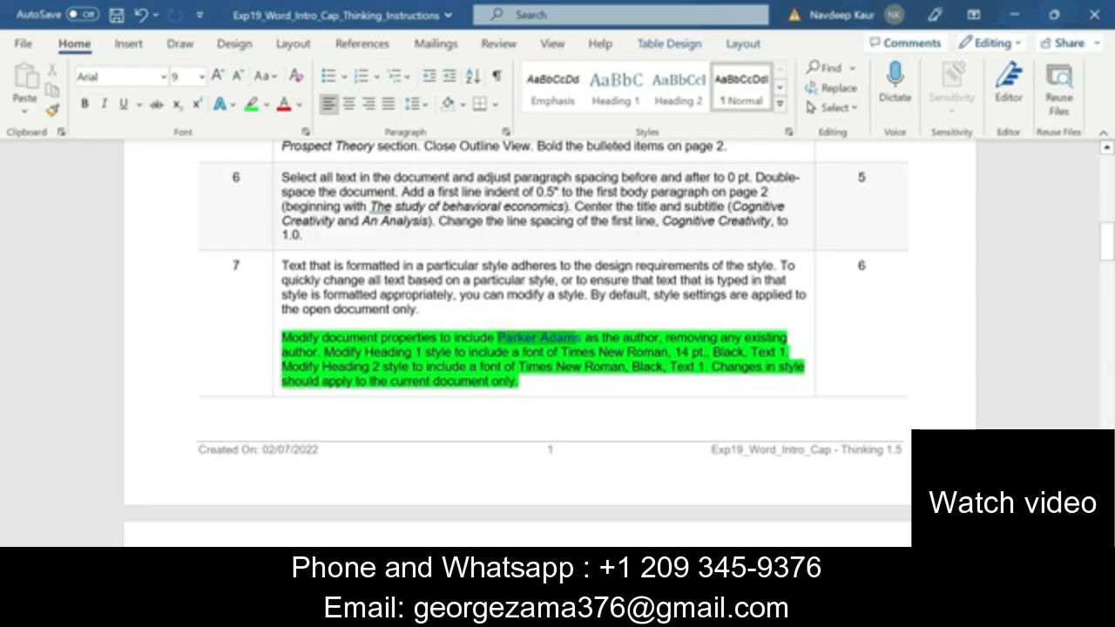
pyautogui.click(569, 337)
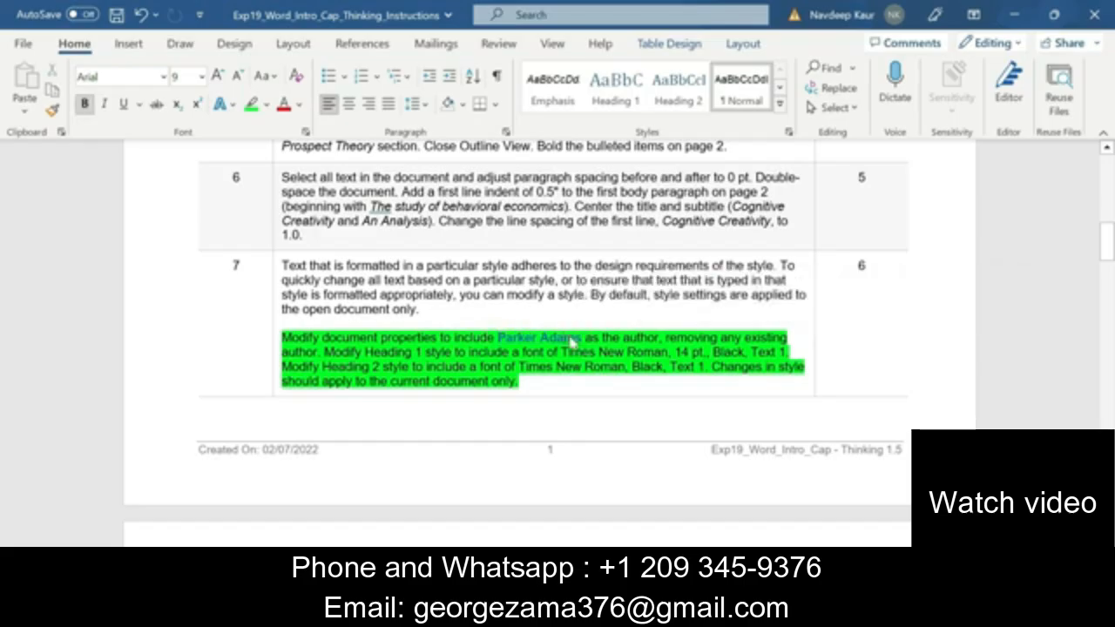
pyautogui.moveTo(582, 339); pyautogui.dragTo(500, 338)
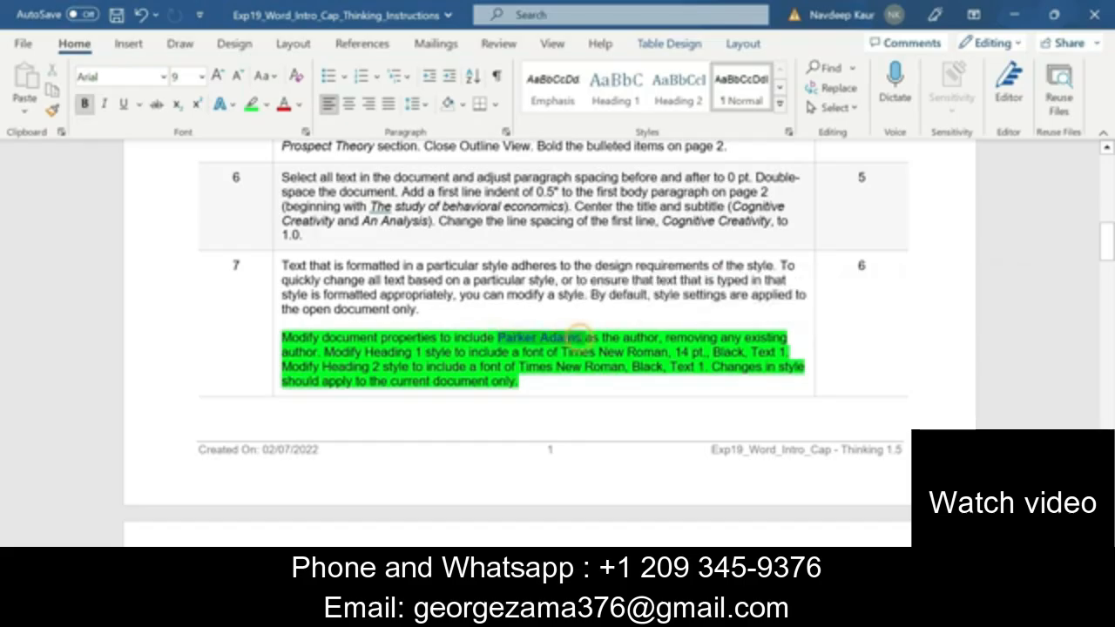
pyautogui.rightClick(505, 338)
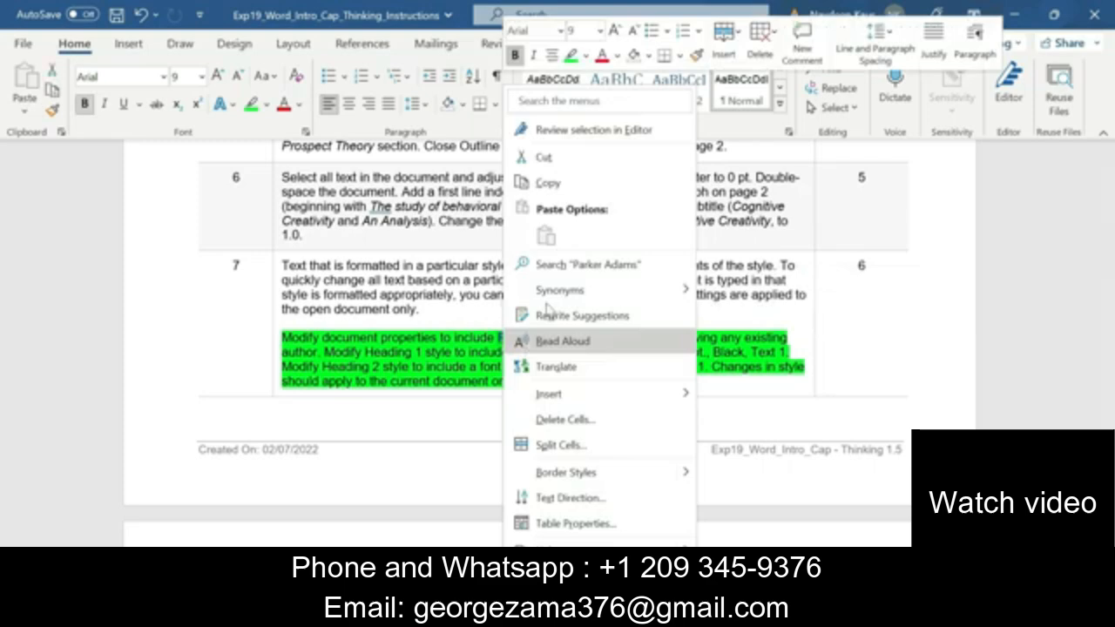
pyautogui.click(545, 183)
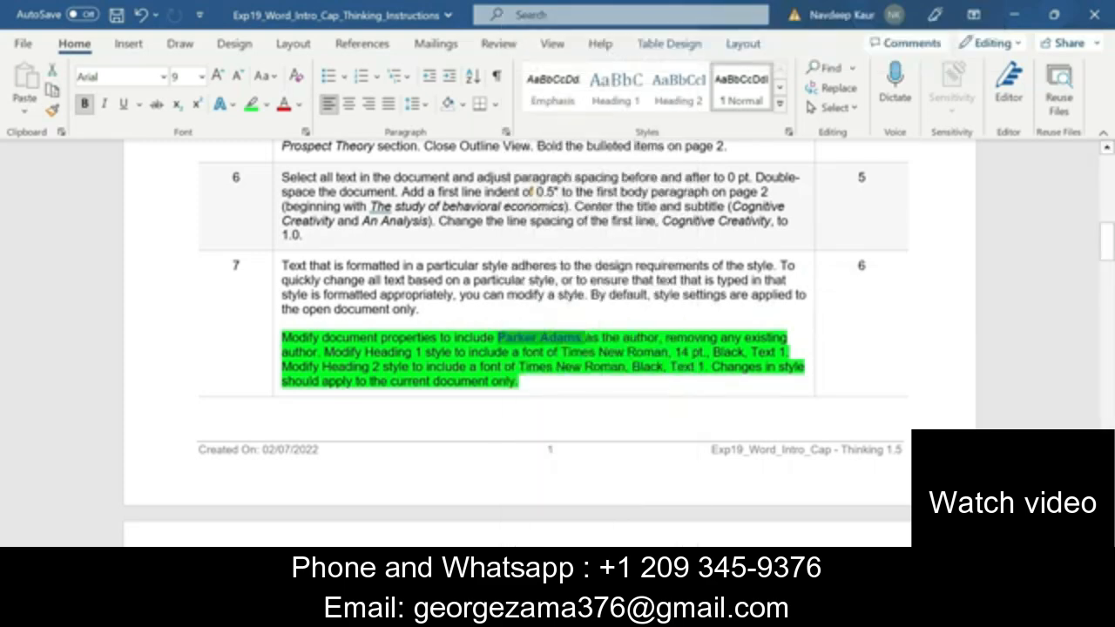
pyautogui.click(26, 45)
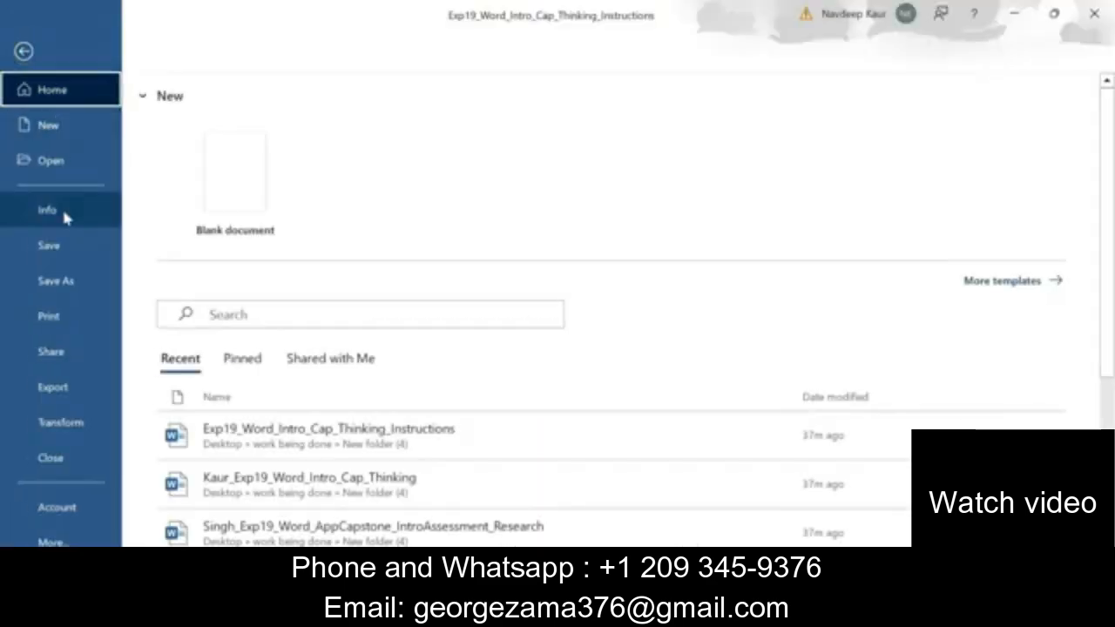
pyautogui.press('Escape')
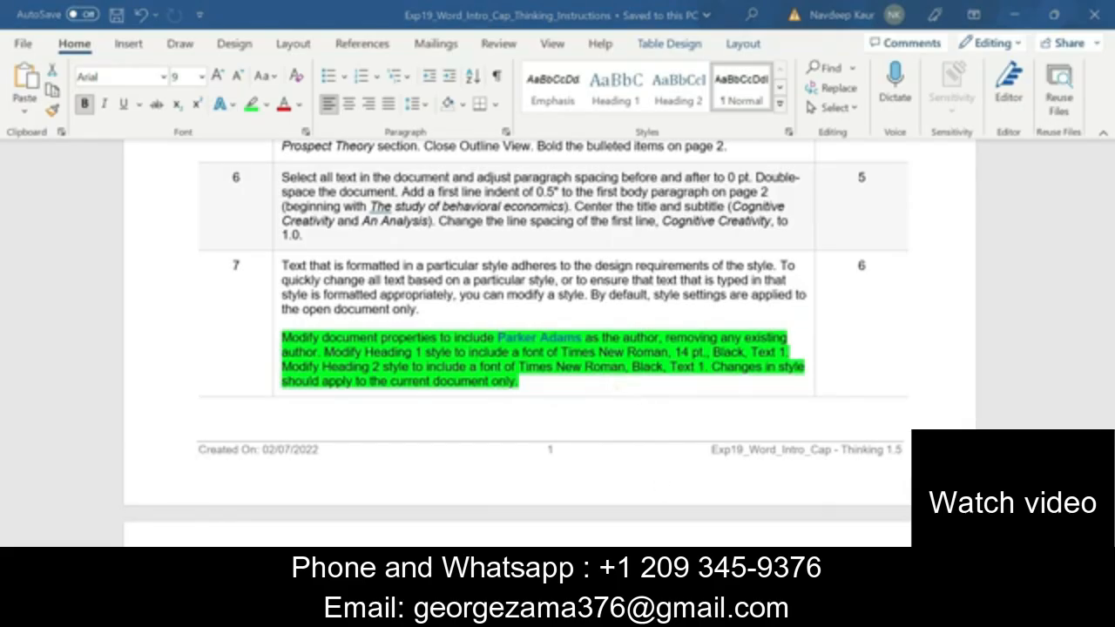
# Switch to the assignment document, and set the Heading 1 style's font size to 14 pt.
pyautogui.moveTo(669, 610)
pyautogui.click(575, 523)
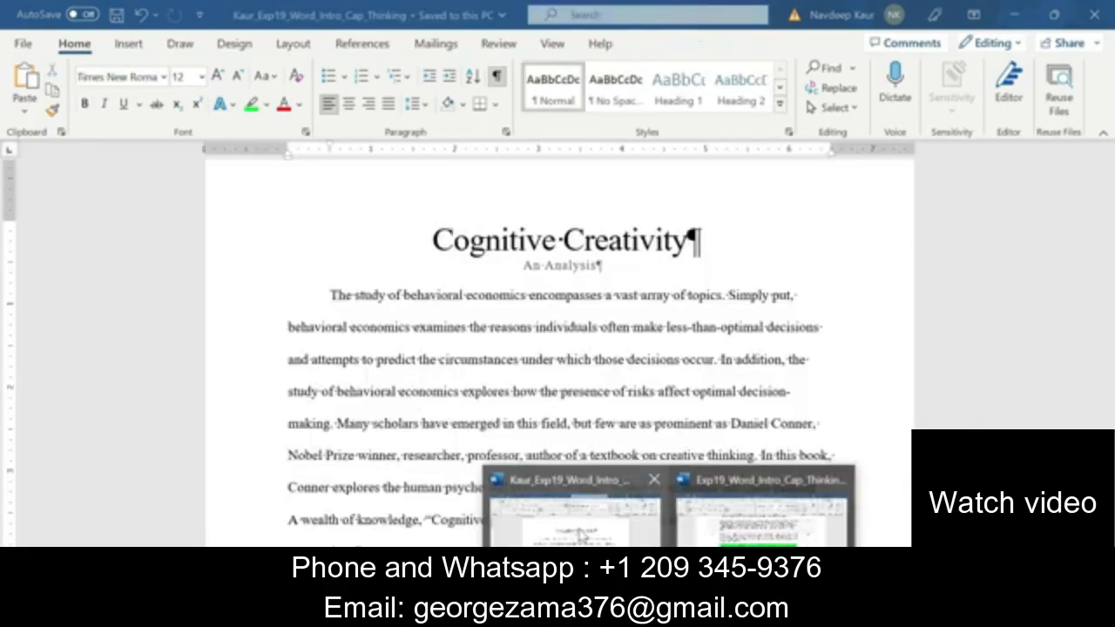
pyautogui.rightClick(687, 101)
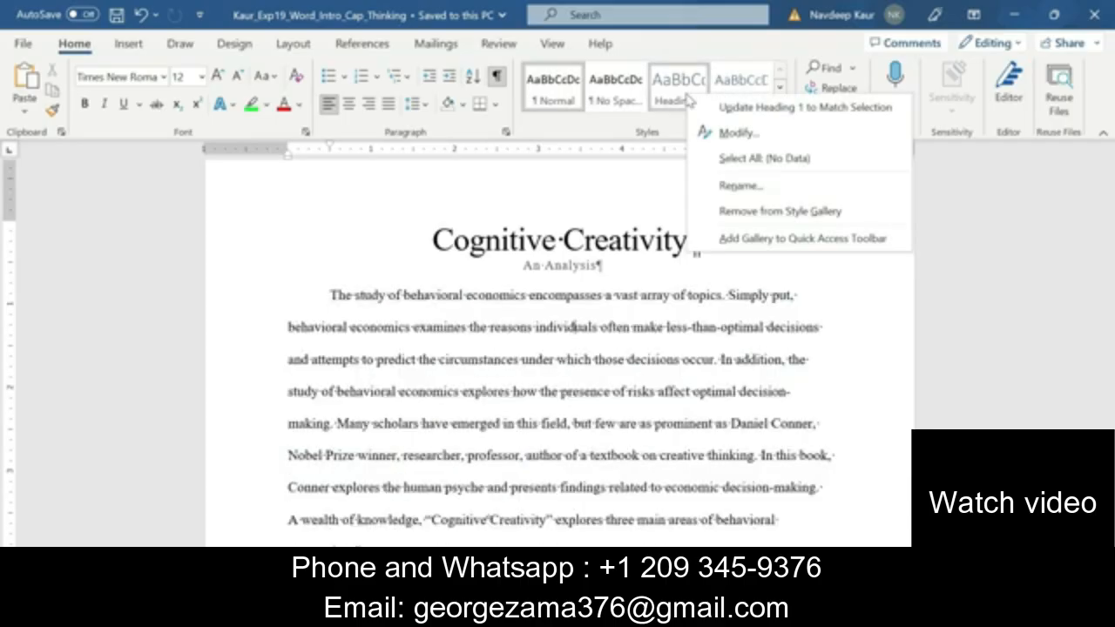
pyautogui.click(724, 133)
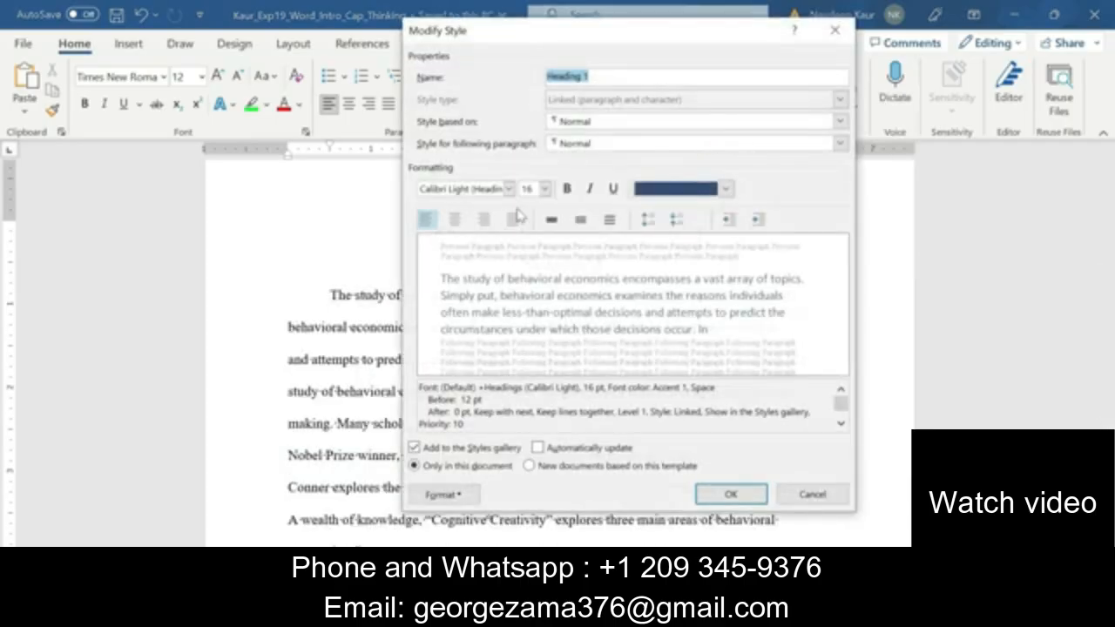
pyautogui.click(545, 188)
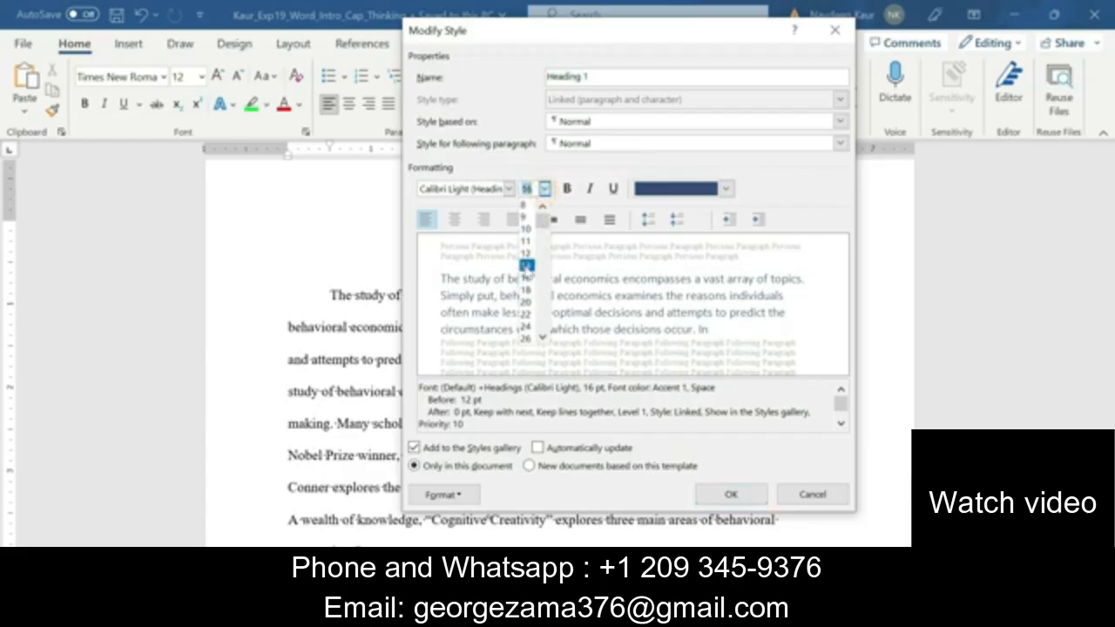
pyautogui.click(525, 264)
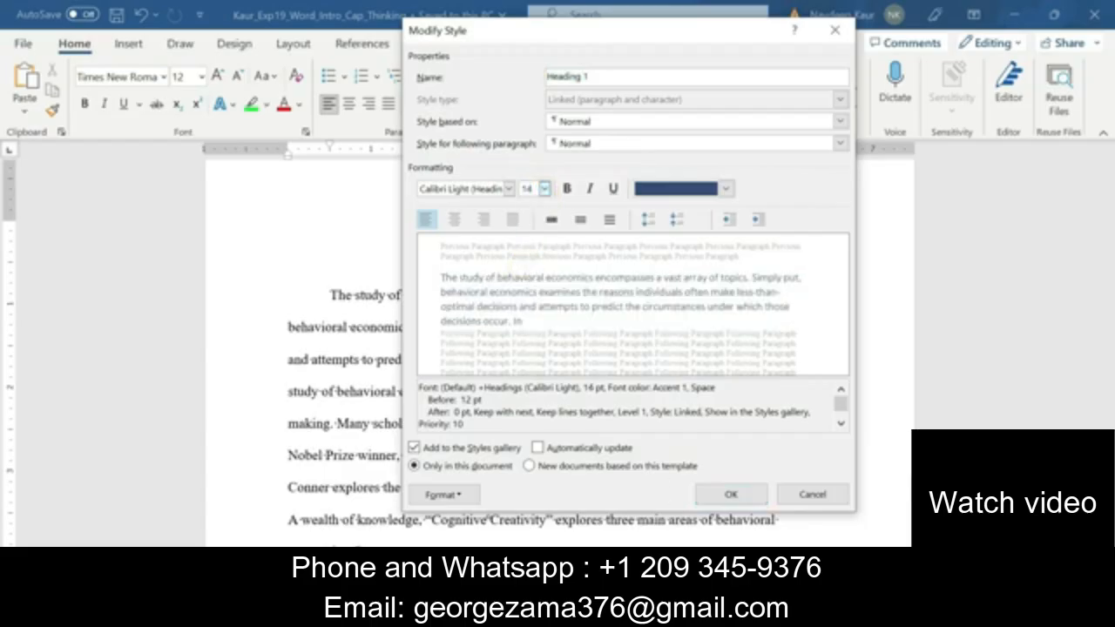
# Check the font required in instruction step 7, and set the Heading 1 style's font to Times New Roman.
pyautogui.moveTo(669, 615)
pyautogui.click(716, 533)
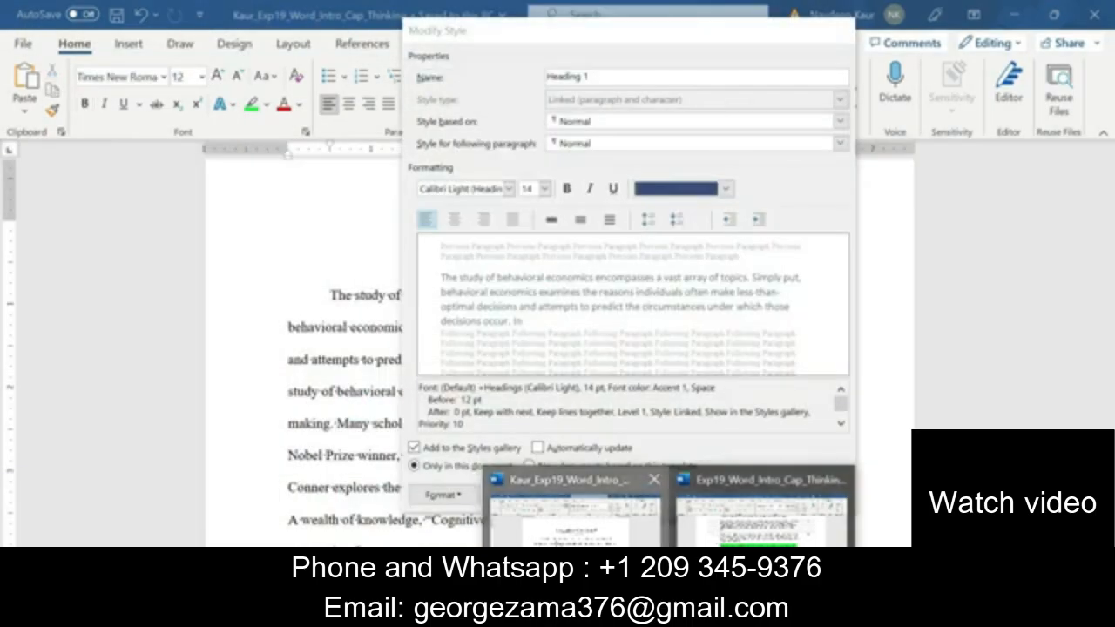
pyautogui.click(555, 536)
pyautogui.click(505, 189)
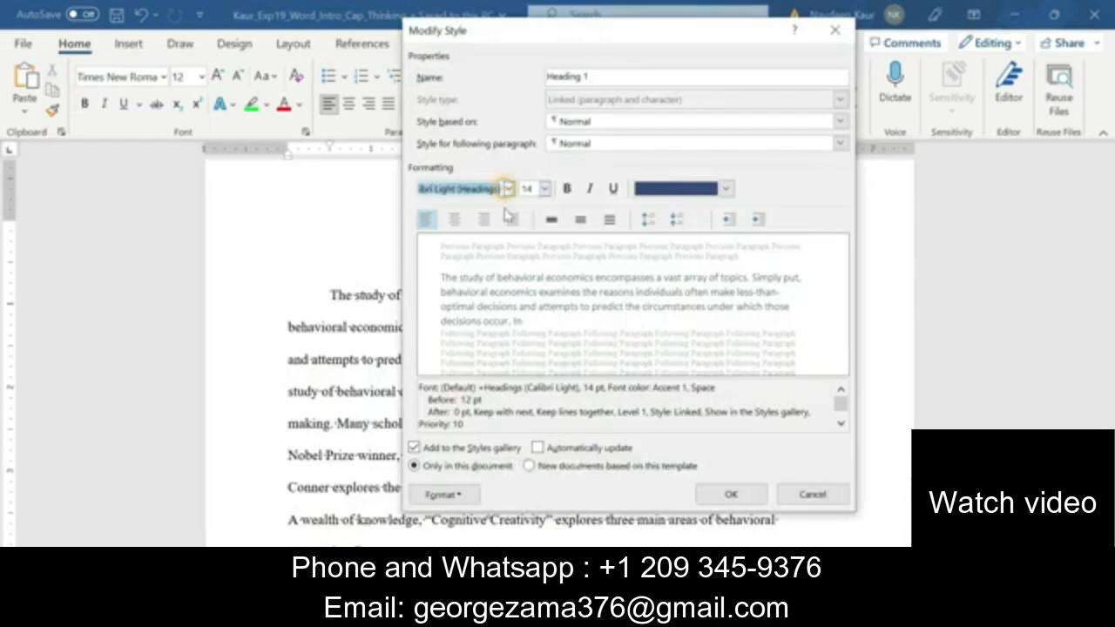
pyautogui.click(510, 189)
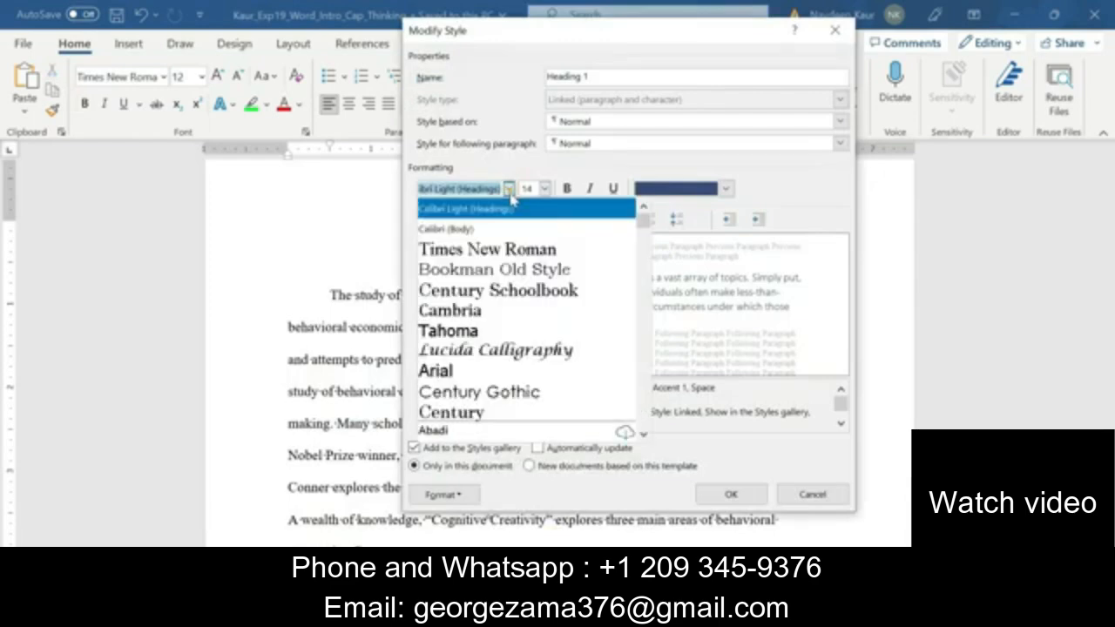
pyautogui.click(514, 250)
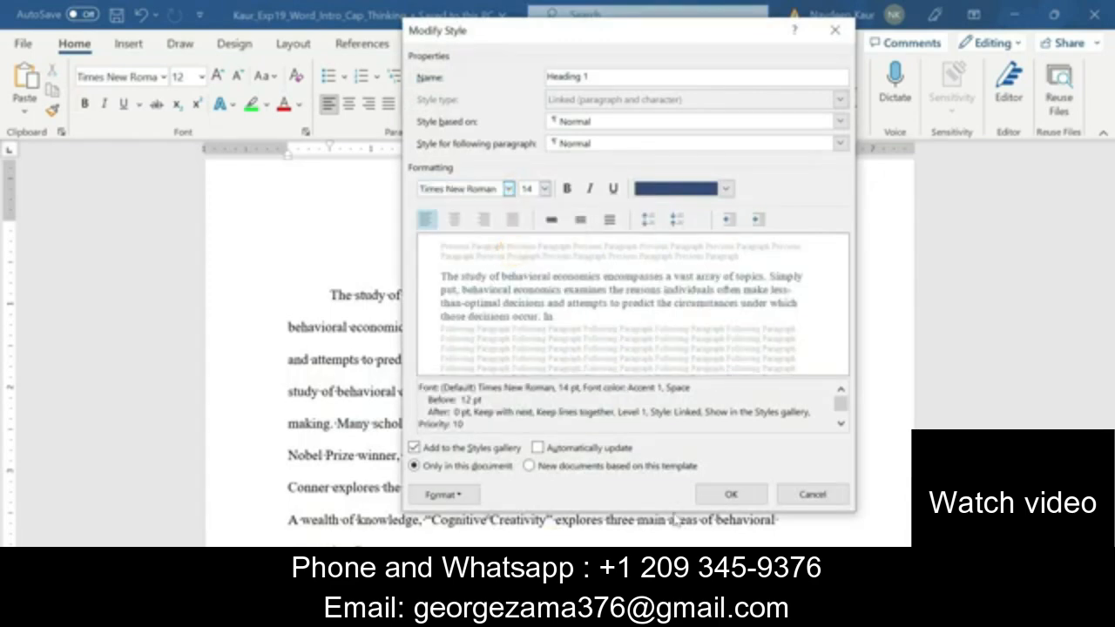
# Recheck instruction step 7, set the Heading 1 style's font color to Black, Text 1, and apply the style changes.
pyautogui.click(669, 615)
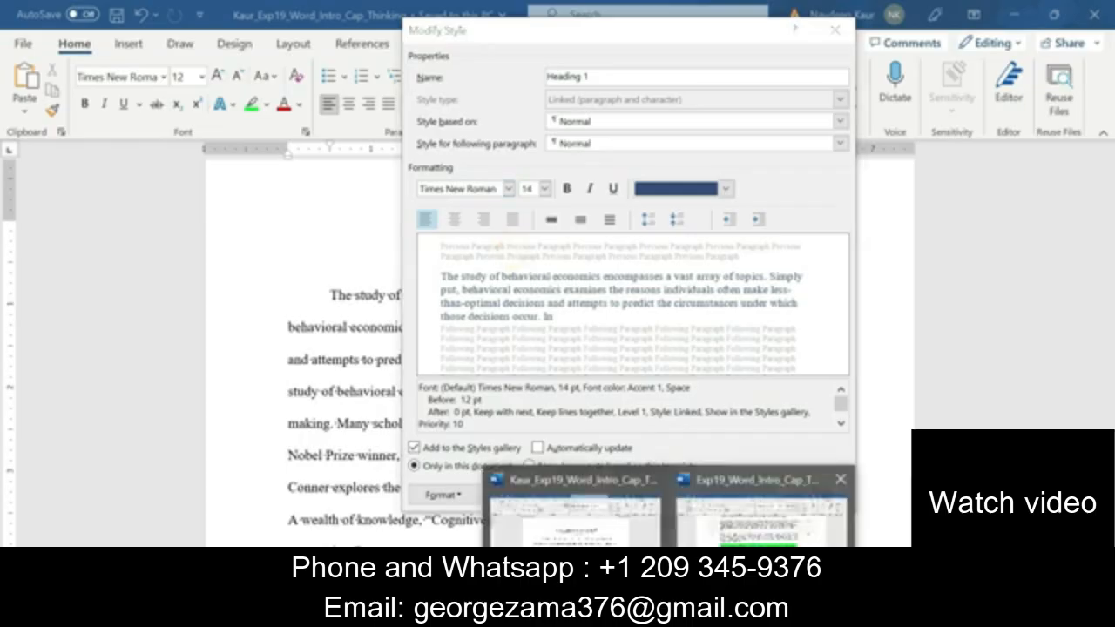
pyautogui.moveTo(747, 540)
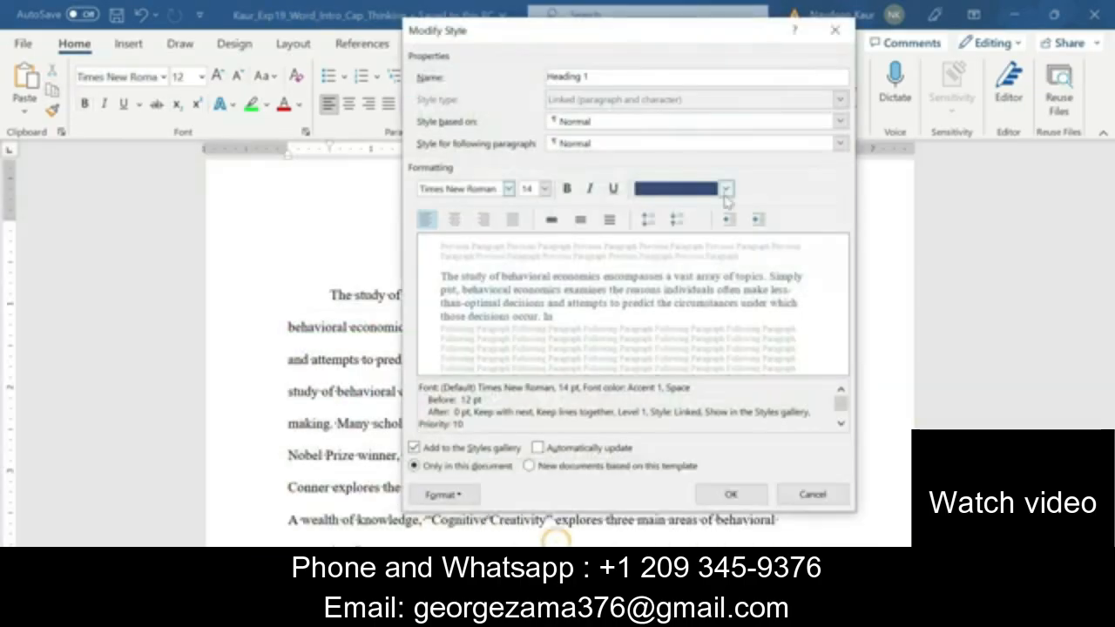
pyautogui.click(727, 190)
pyautogui.click(655, 255)
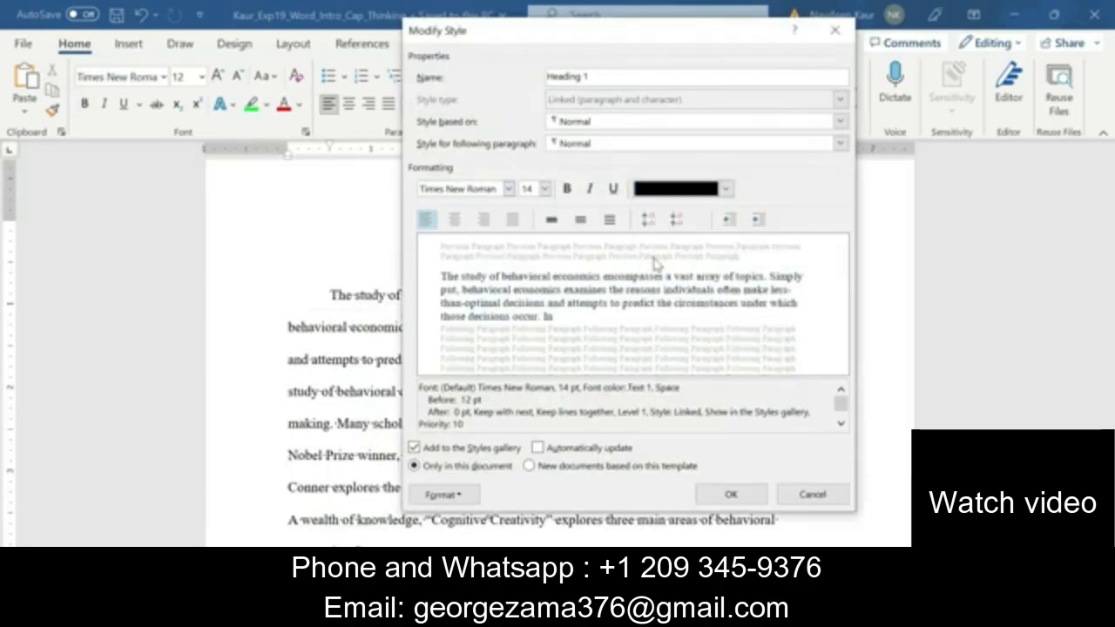
pyautogui.click(730, 494)
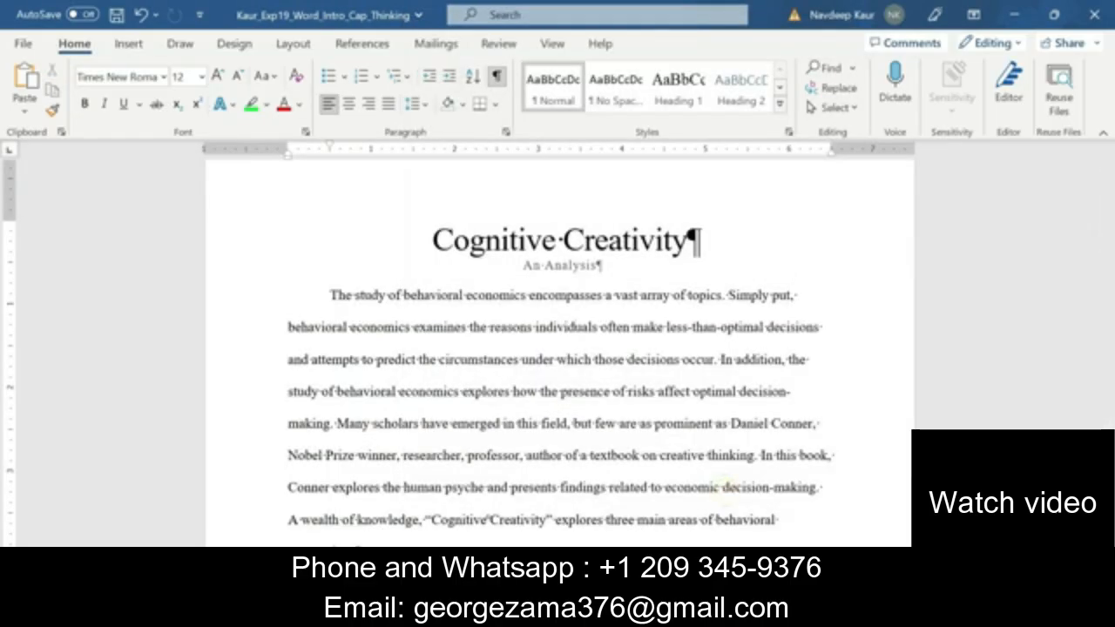
# Consult the Heading 2 requirements in instruction step 7, and set the assignment document's Heading 2 style font to Times New Roman.
pyautogui.click(670, 613)
pyautogui.click(751, 519)
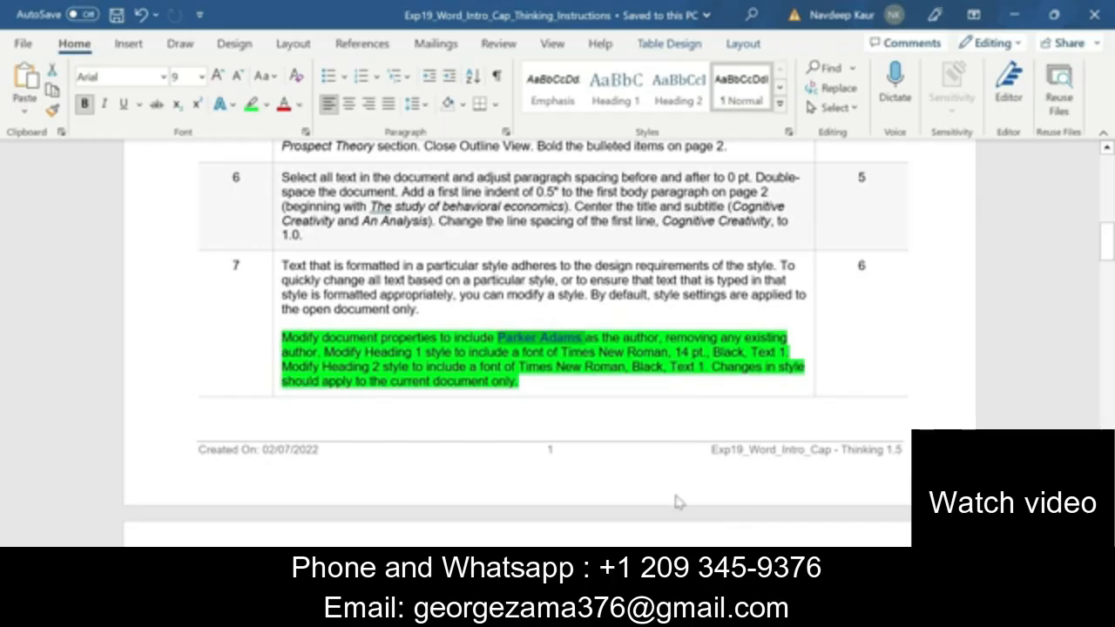
pyautogui.click(523, 382)
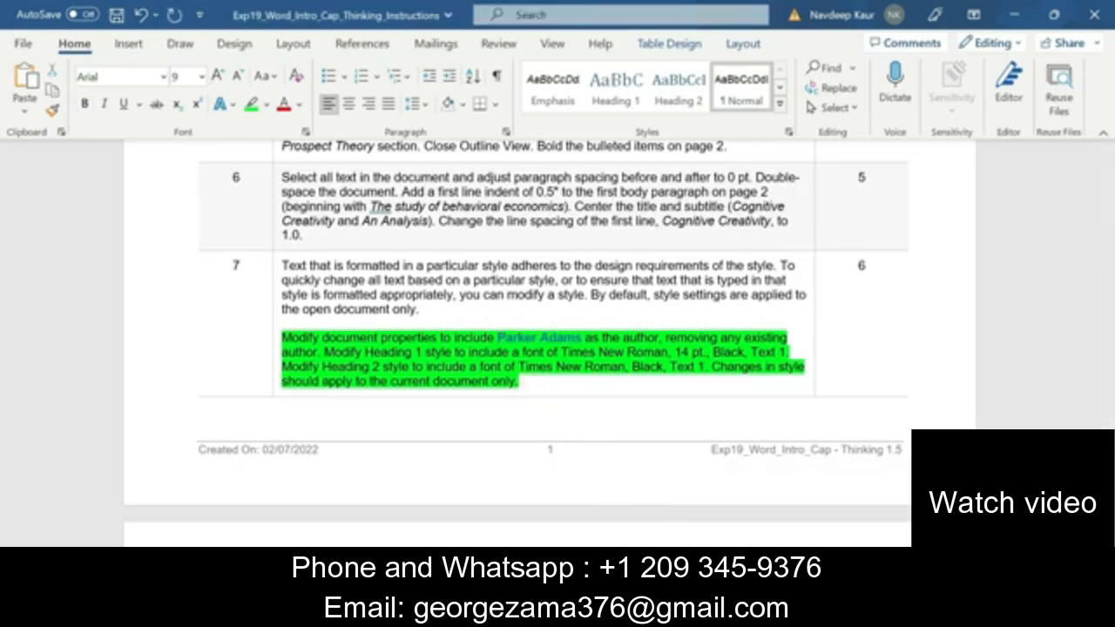
pyautogui.click(761, 497)
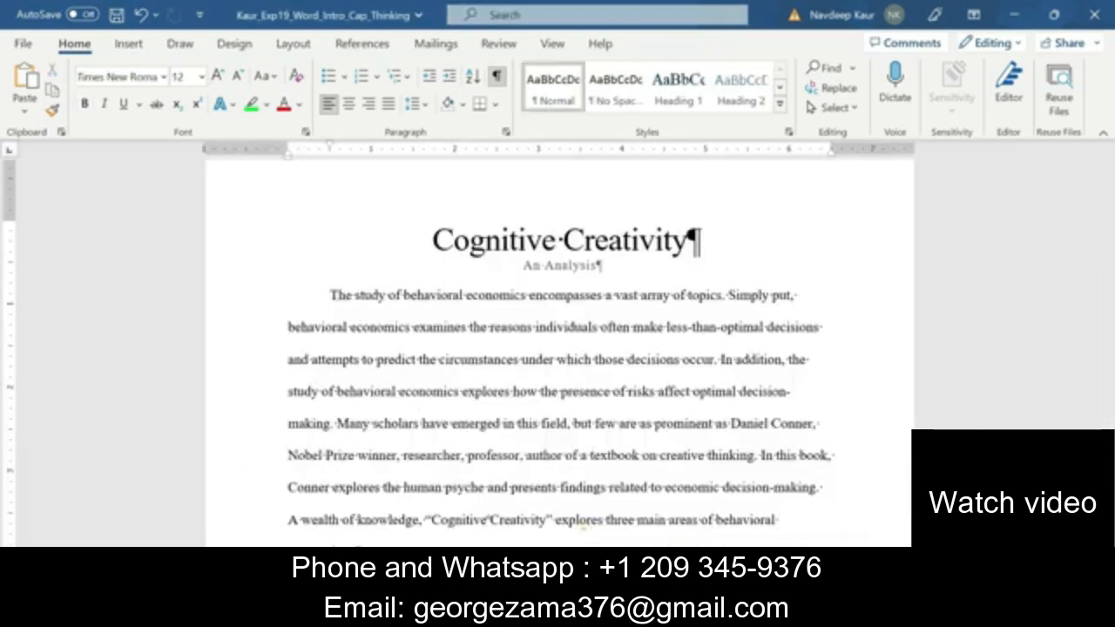
pyautogui.rightClick(732, 103)
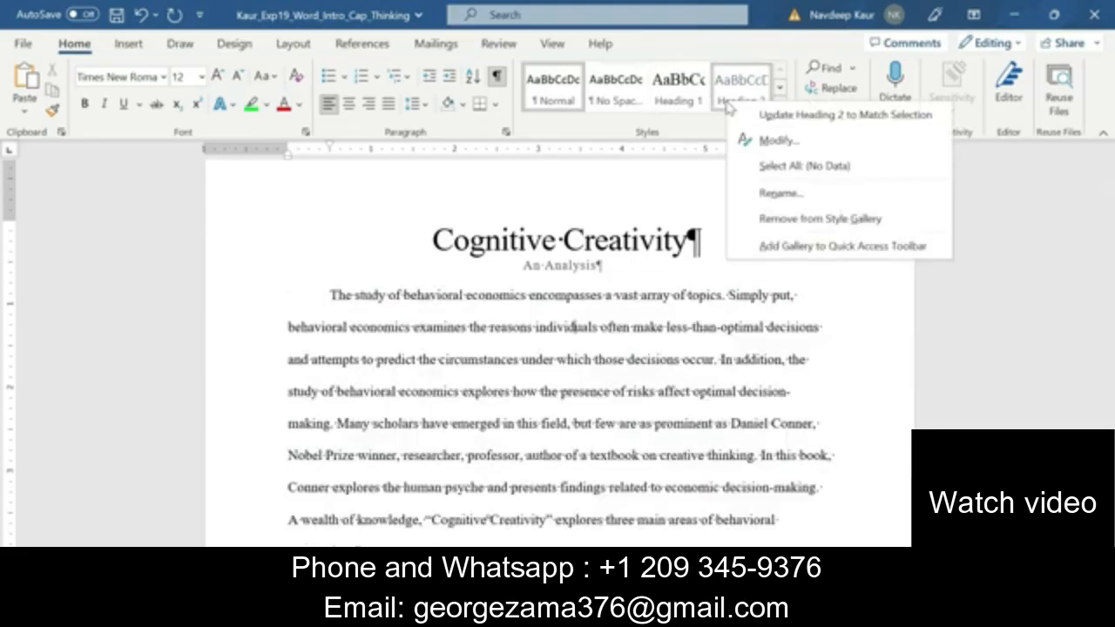
pyautogui.click(757, 143)
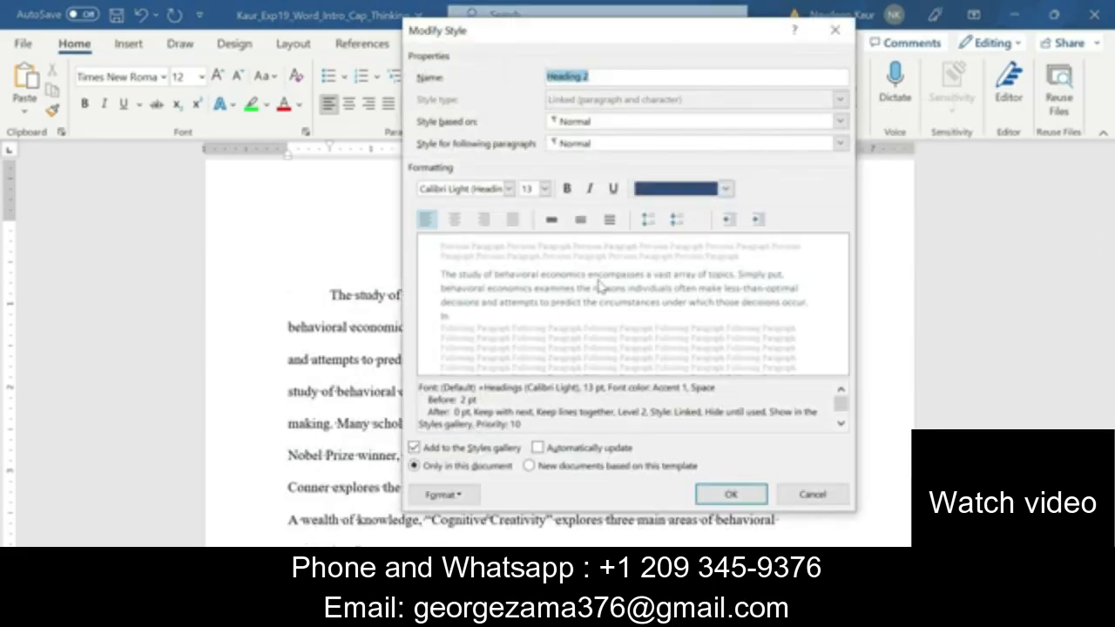
pyautogui.moveTo(669, 614)
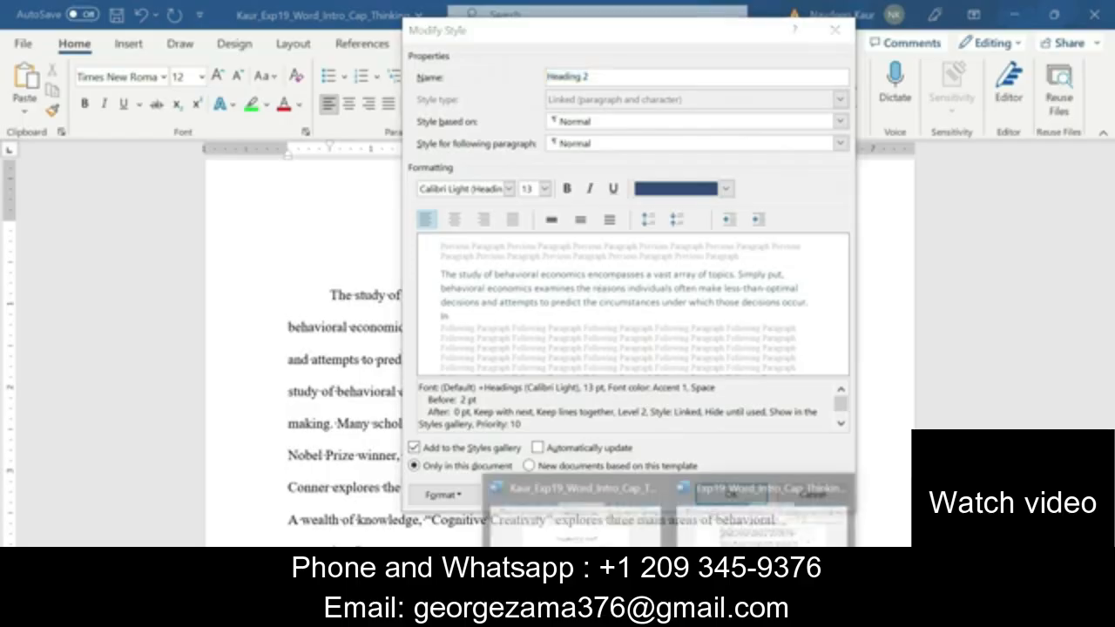
pyautogui.moveTo(765, 562)
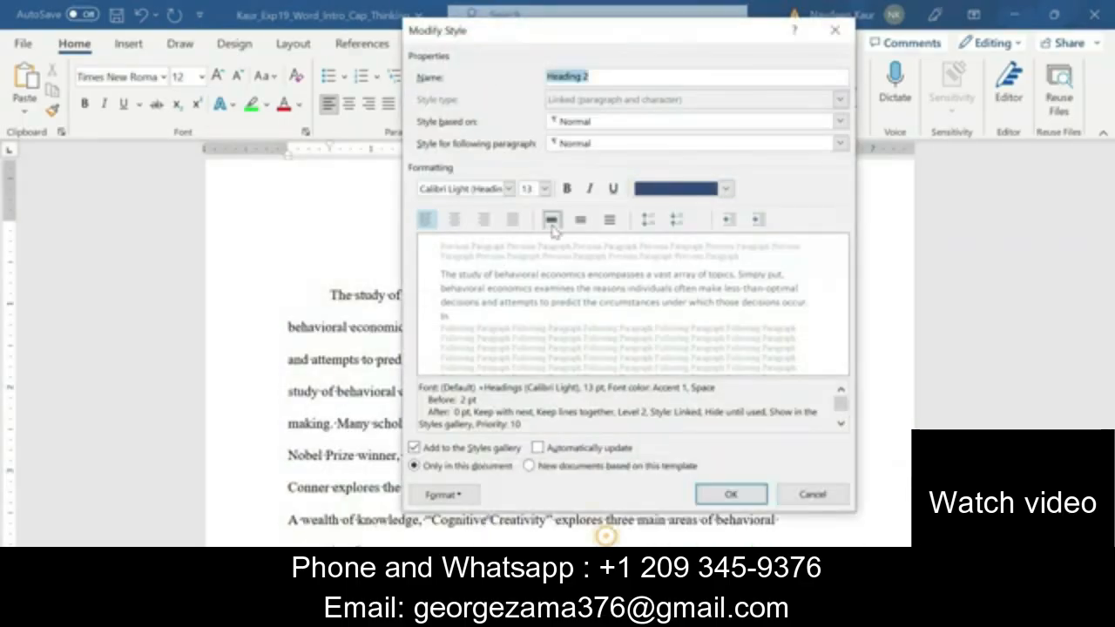
pyautogui.click(508, 189)
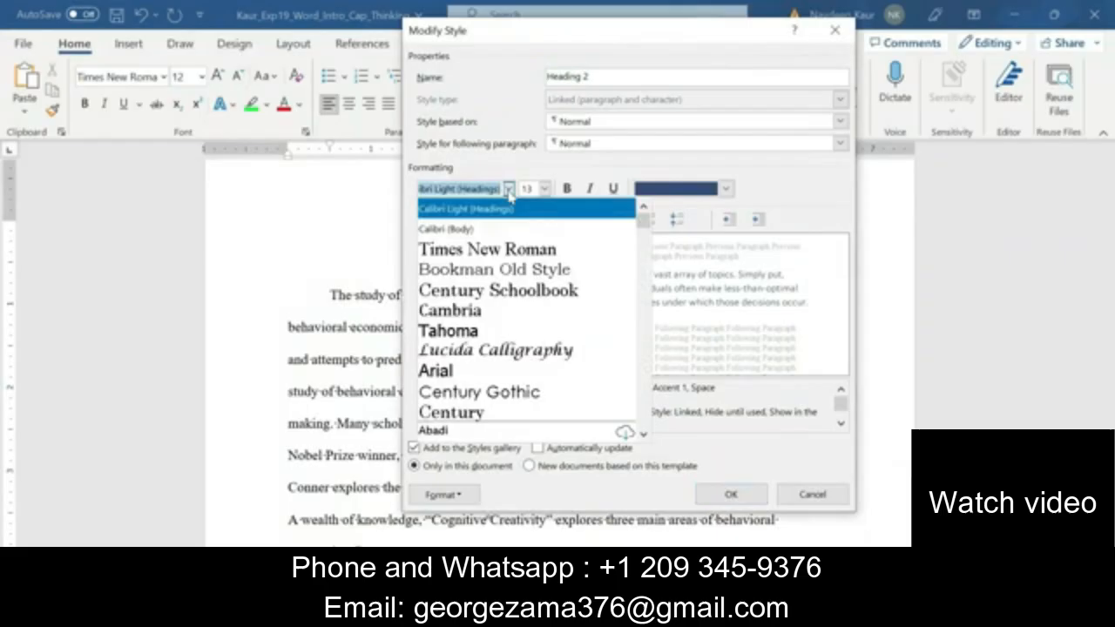
pyautogui.click(508, 248)
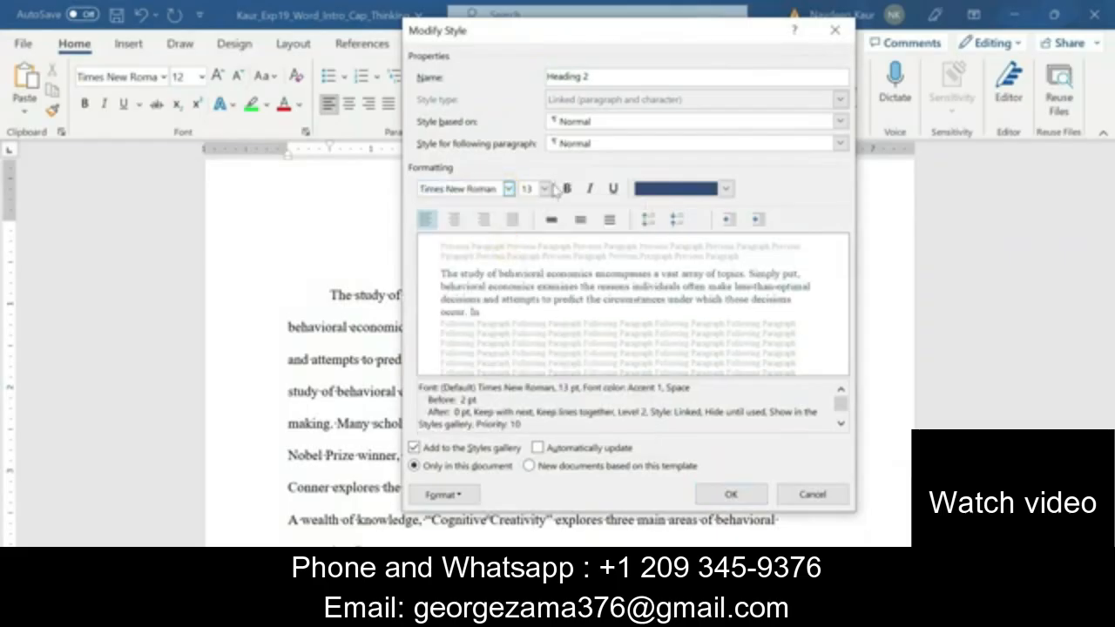
# Set the Heading 2 style's font color to Black, Text 1, and apply the style changes.
pyautogui.click(727, 189)
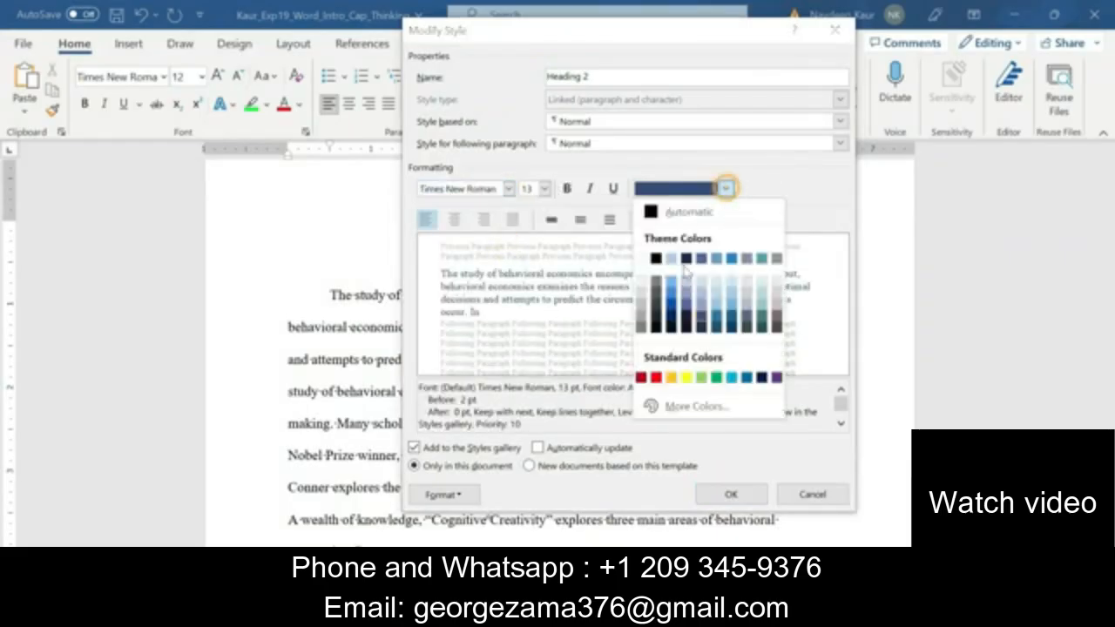
pyautogui.click(658, 264)
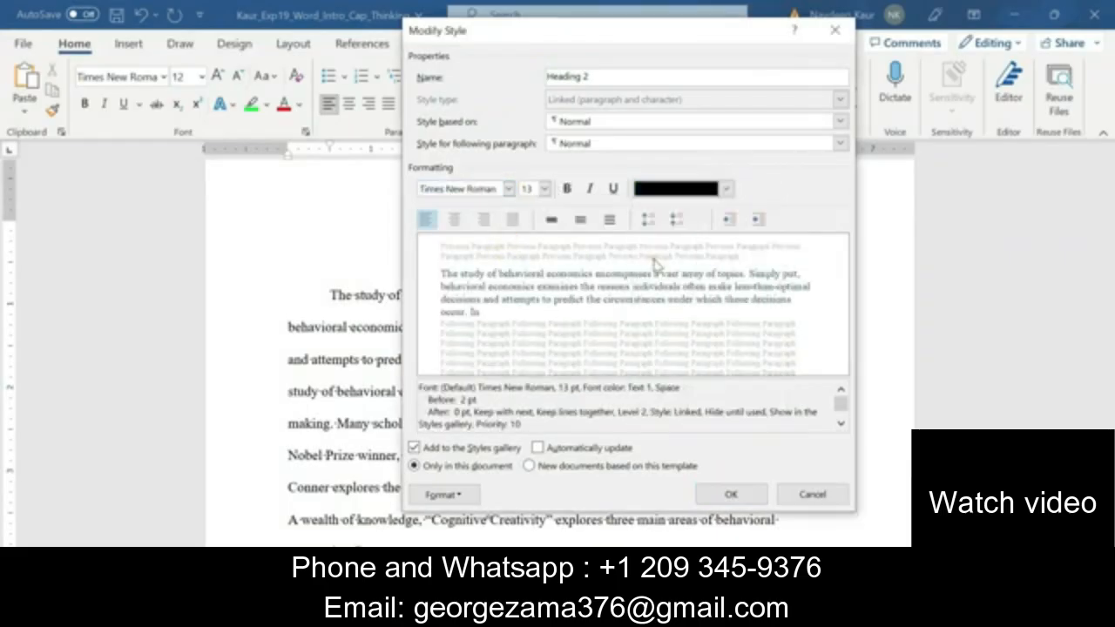
pyautogui.click(725, 492)
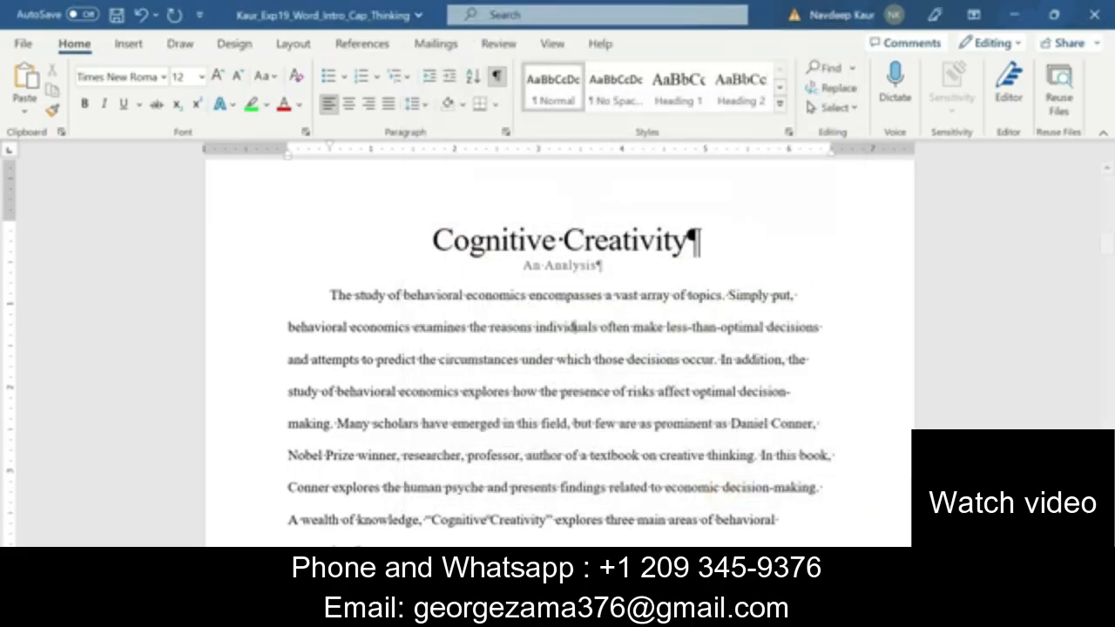
# In the instructions document, clear the highlight from step 7's task paragraph and highlight step 8's task paragraph in green.
pyautogui.click(722, 523)
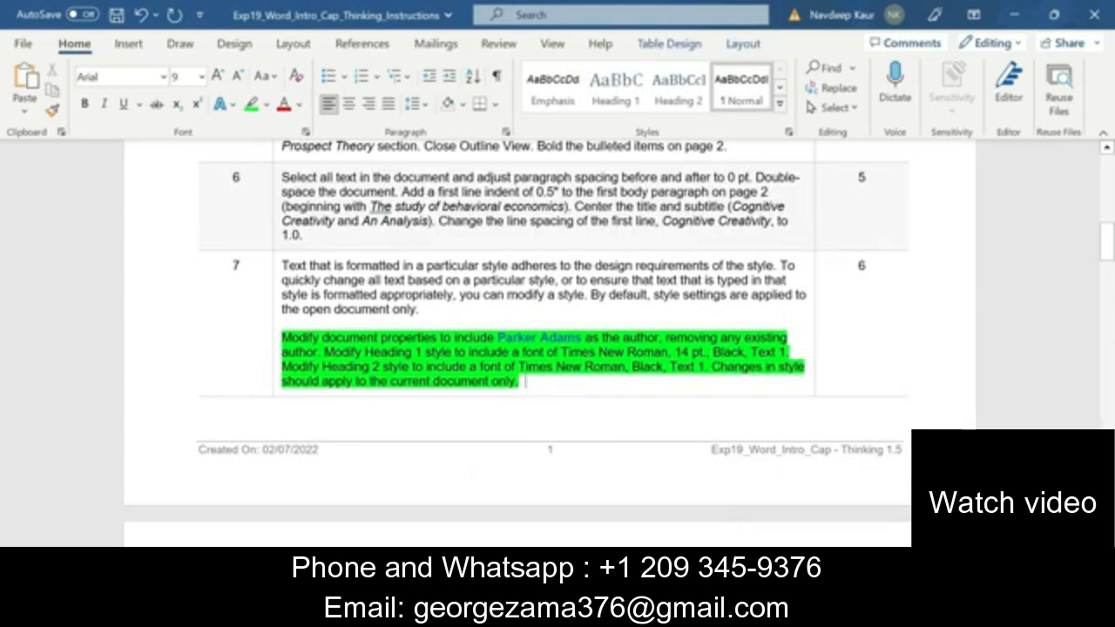
pyautogui.moveTo(526, 381); pyautogui.dragTo(281, 338)
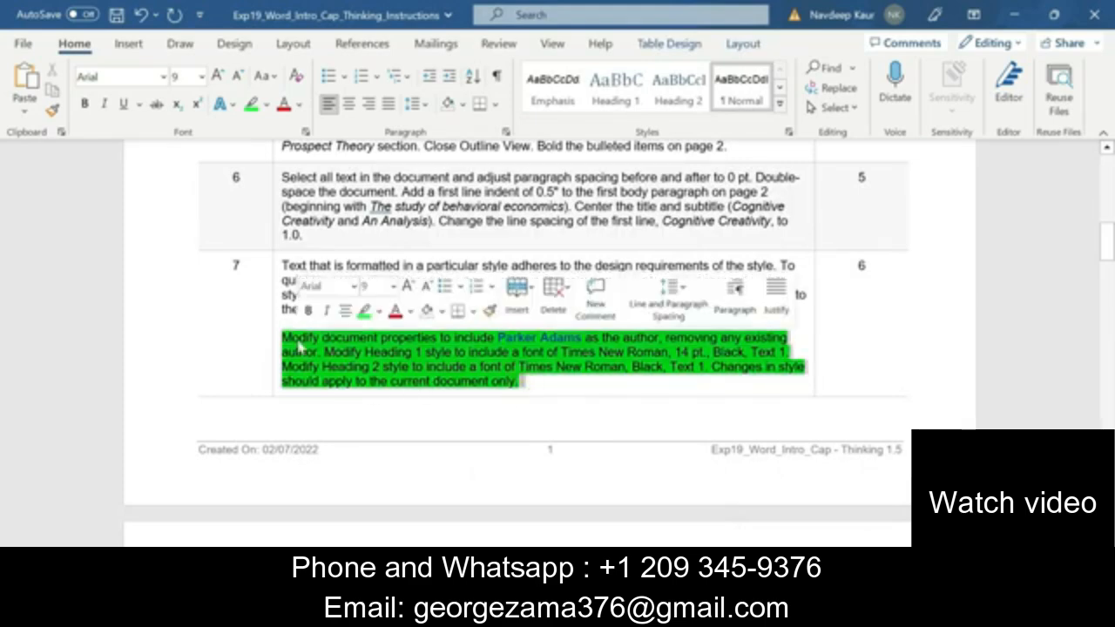
pyautogui.click(364, 311)
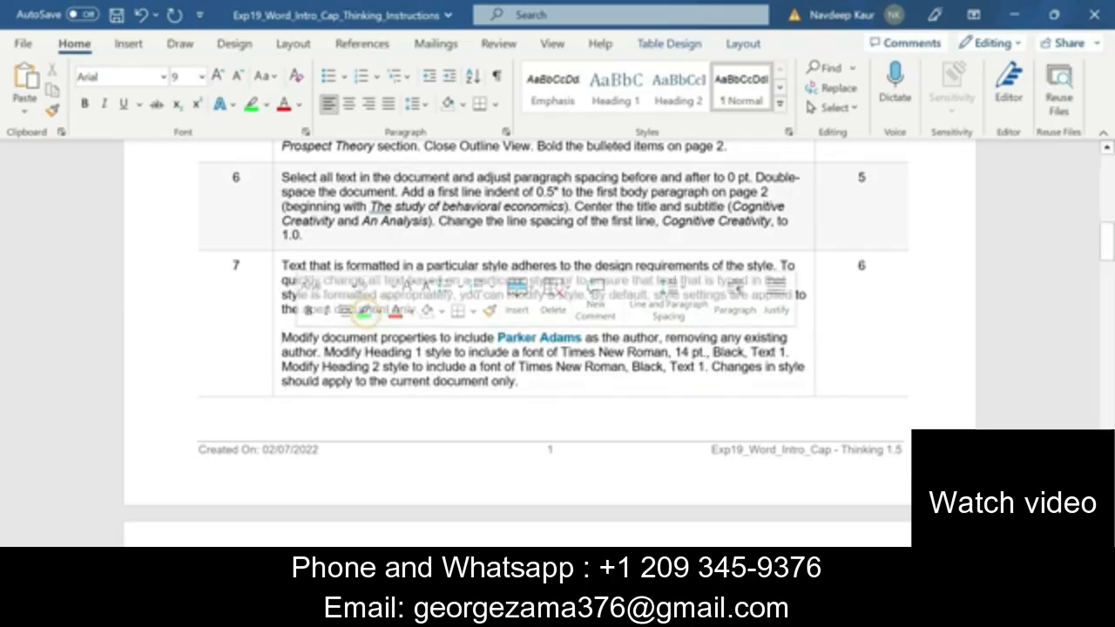
pyautogui.moveTo(1108, 255); pyautogui.dragTo(1109, 297)
pyautogui.moveTo(568, 415); pyautogui.dragTo(301, 370)
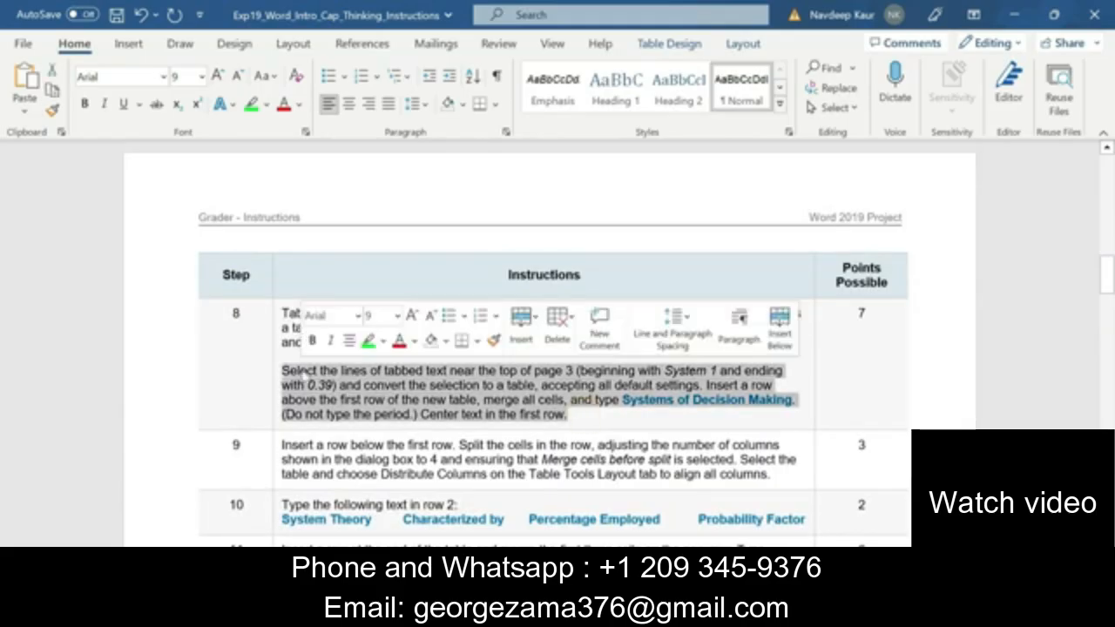
pyautogui.click(366, 340)
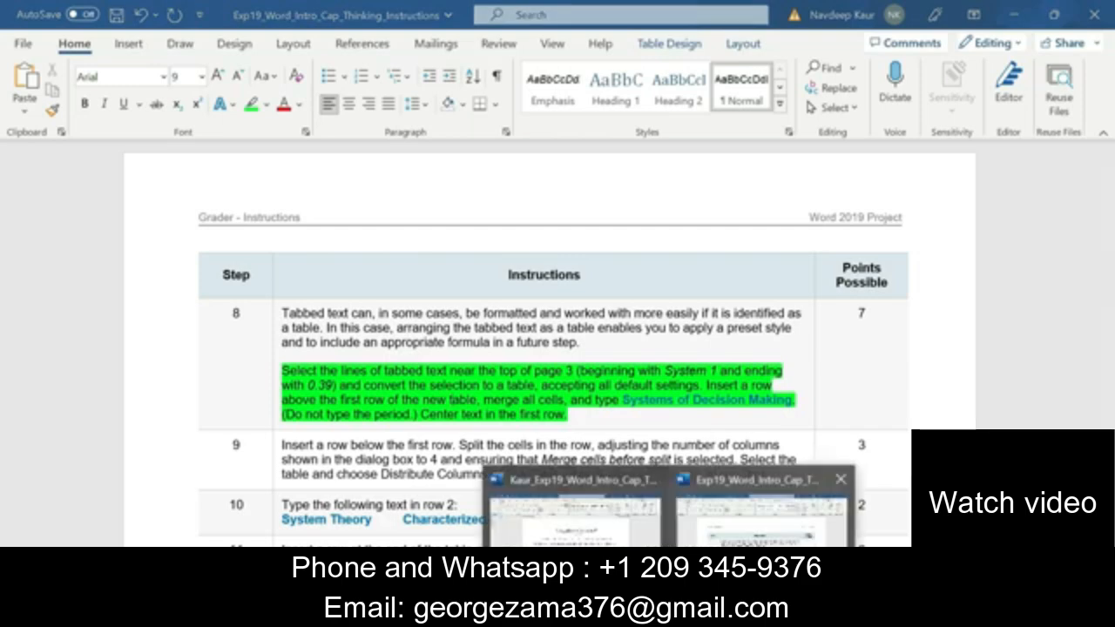
# In the assignment document, convert the tabbed System 1 and System 2 lines on page 3 to a table with the default settings.
pyautogui.click(621, 516)
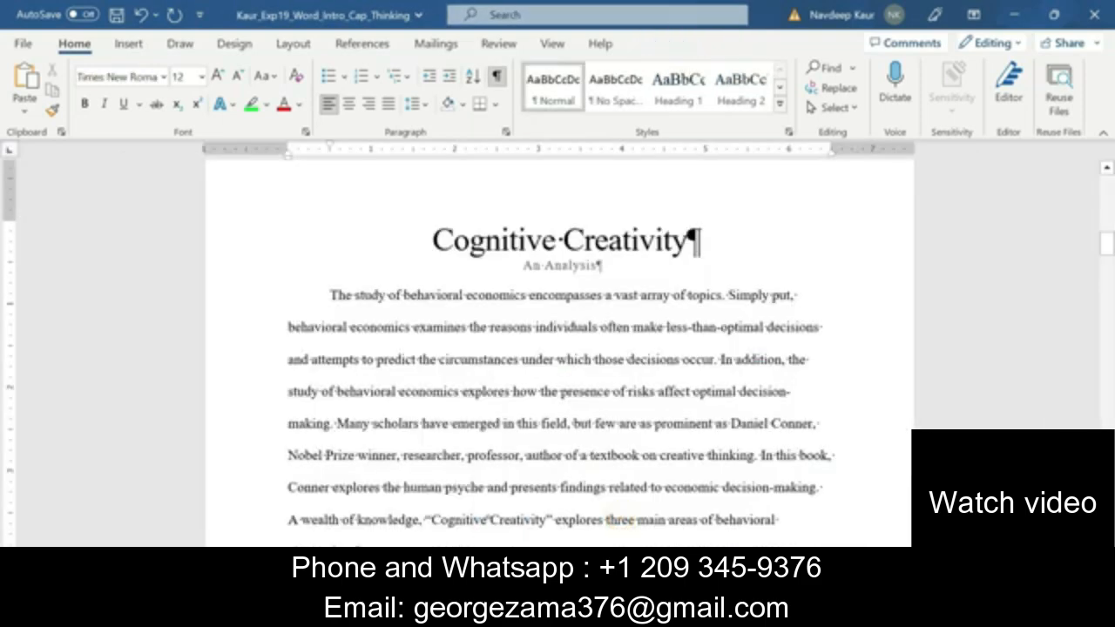
pyautogui.moveTo(1105, 251); pyautogui.dragTo(1113, 311)
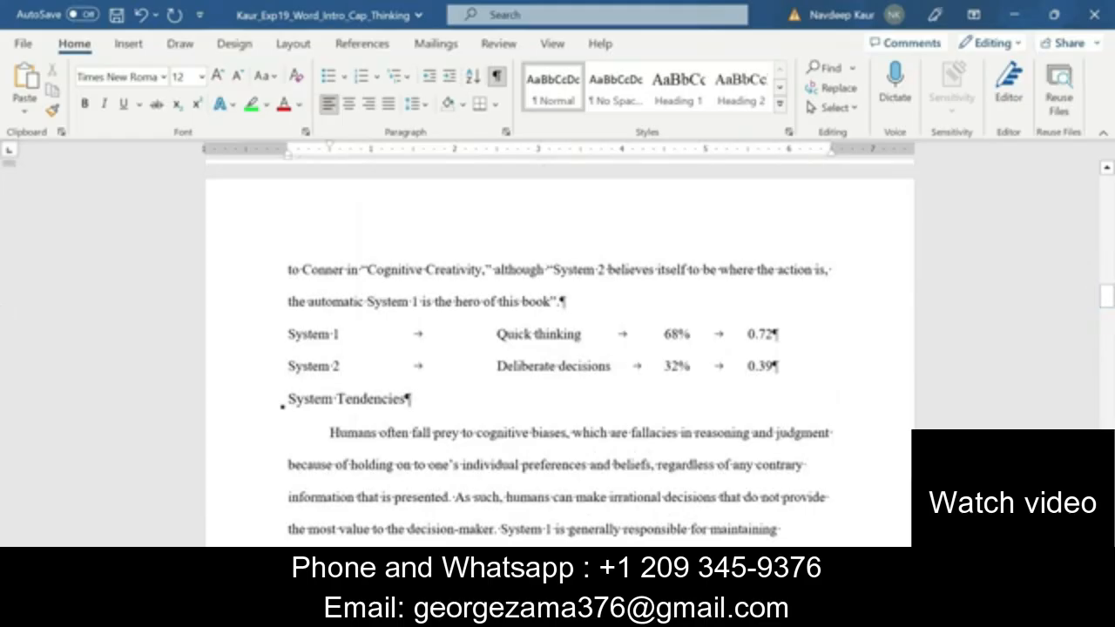
pyautogui.moveTo(287, 333); pyautogui.dragTo(778, 366)
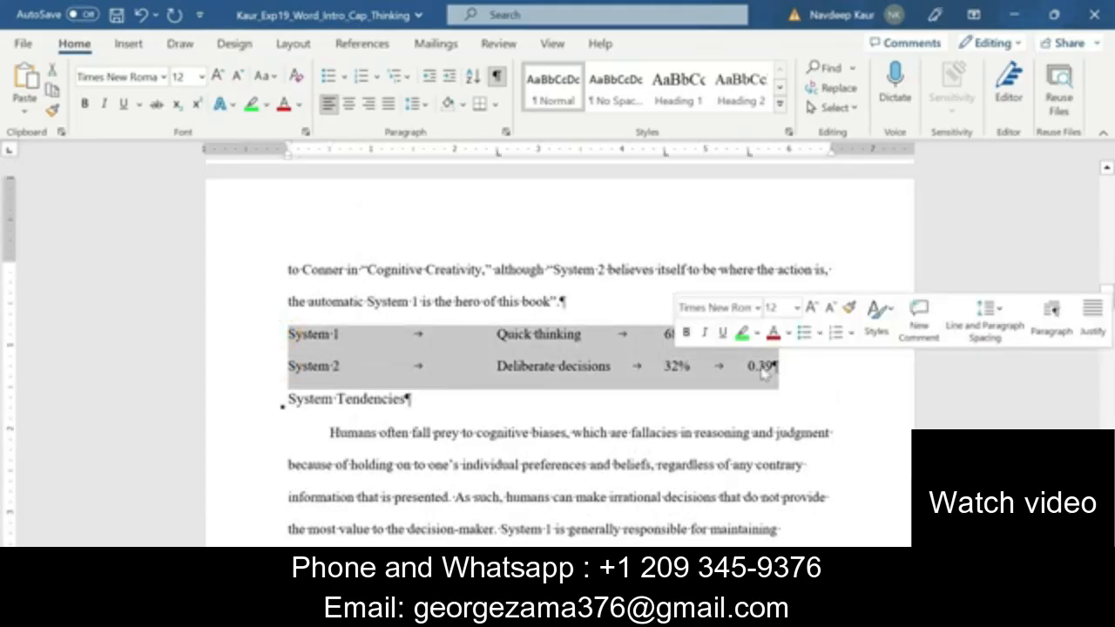
pyautogui.click(129, 44)
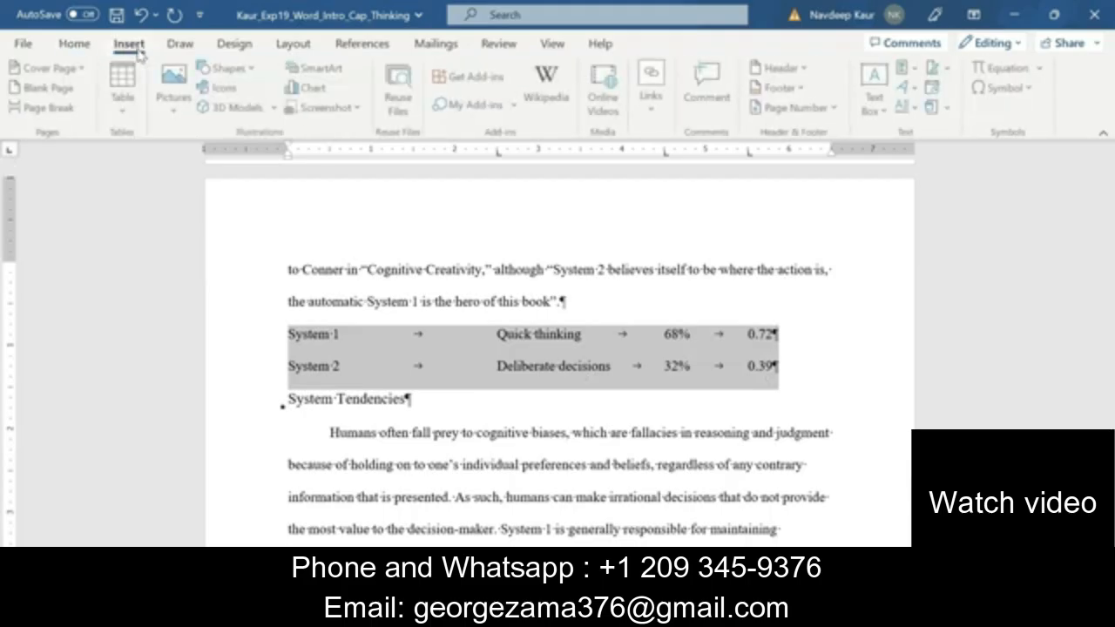
pyautogui.click(124, 103)
pyautogui.click(205, 356)
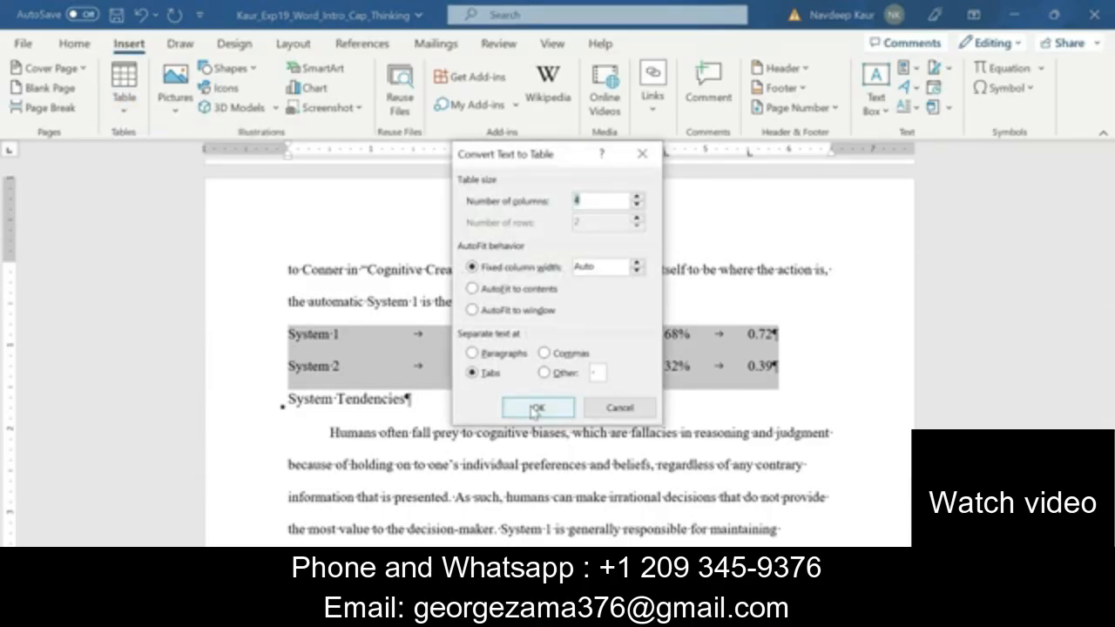
pyautogui.click(535, 409)
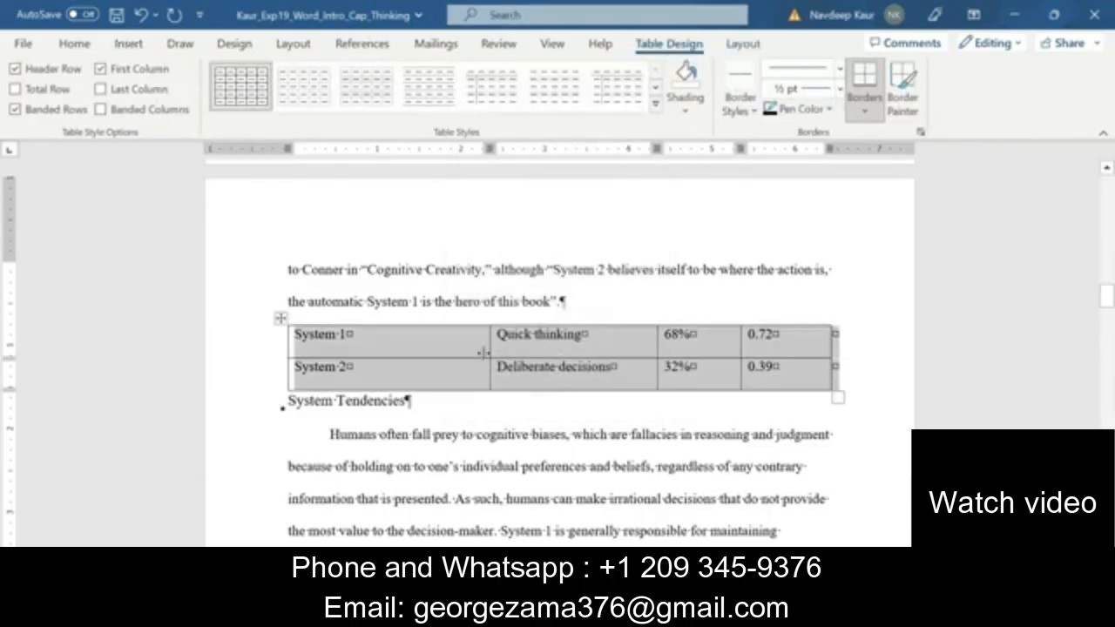
# Copy the title text "Systems of Decision Making", without the period, from step 8 of the instructions document.
pyautogui.hotkey('alt', 'Tab')
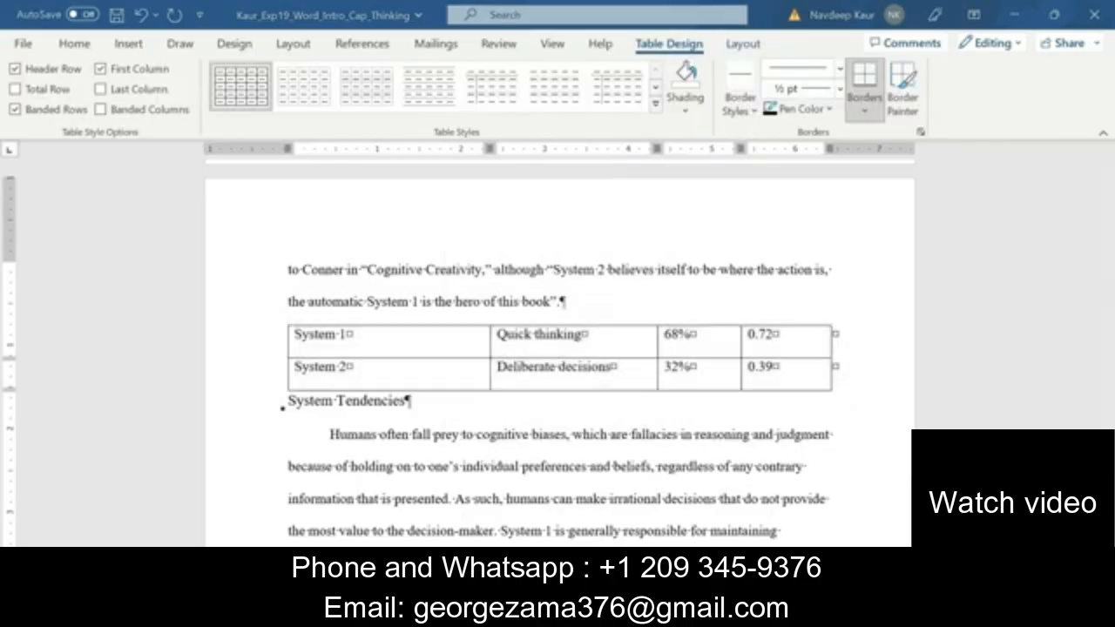
pyautogui.click(669, 613)
pyautogui.click(751, 516)
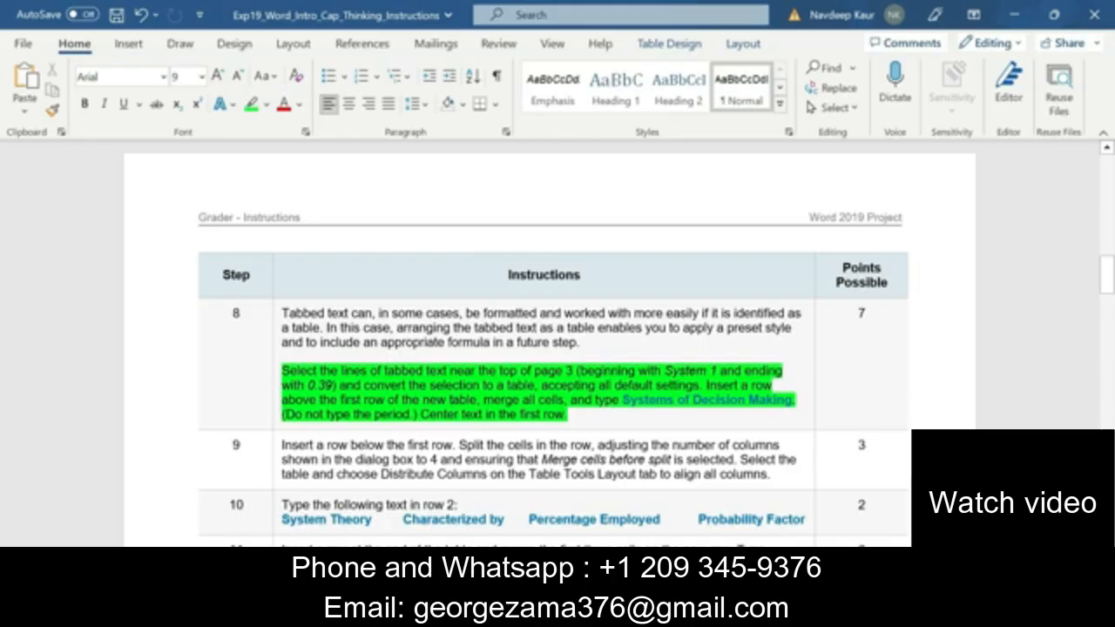
pyautogui.moveTo(623, 399); pyautogui.dragTo(795, 401)
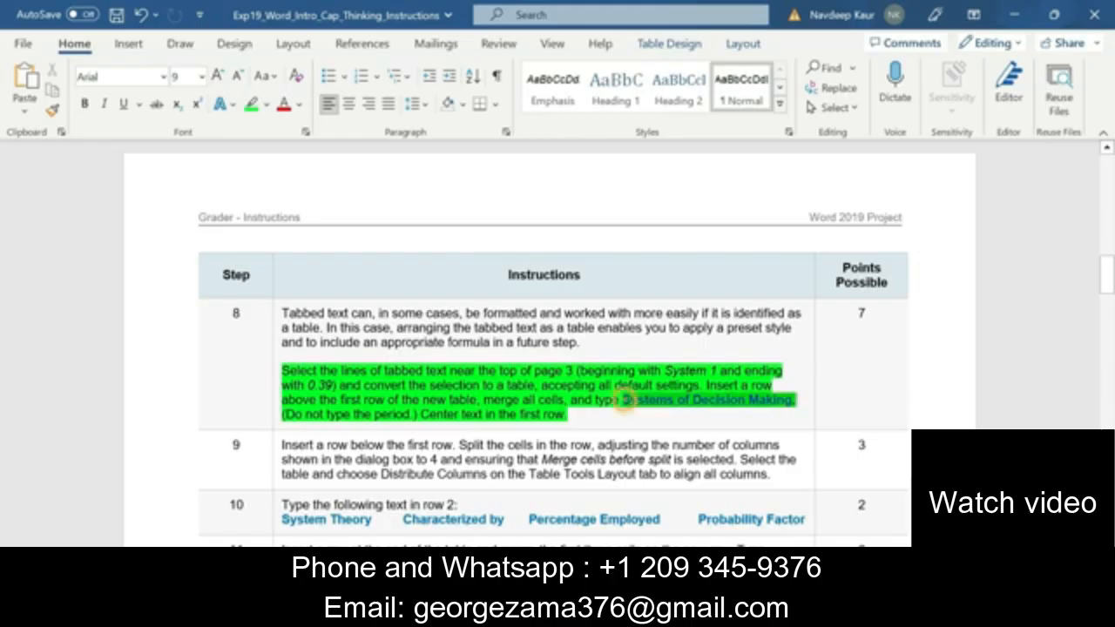
pyautogui.rightClick(781, 404)
pyautogui.click(781, 185)
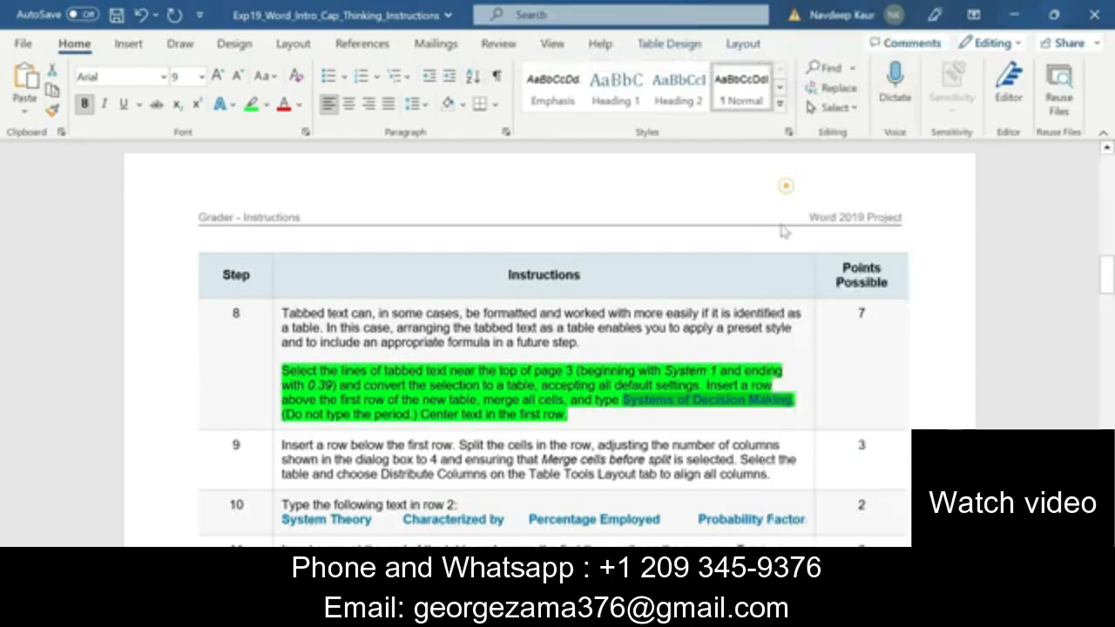
# In the assignment document, insert a row above the table's System 1 row and merge all its cells.
pyautogui.click(669, 612)
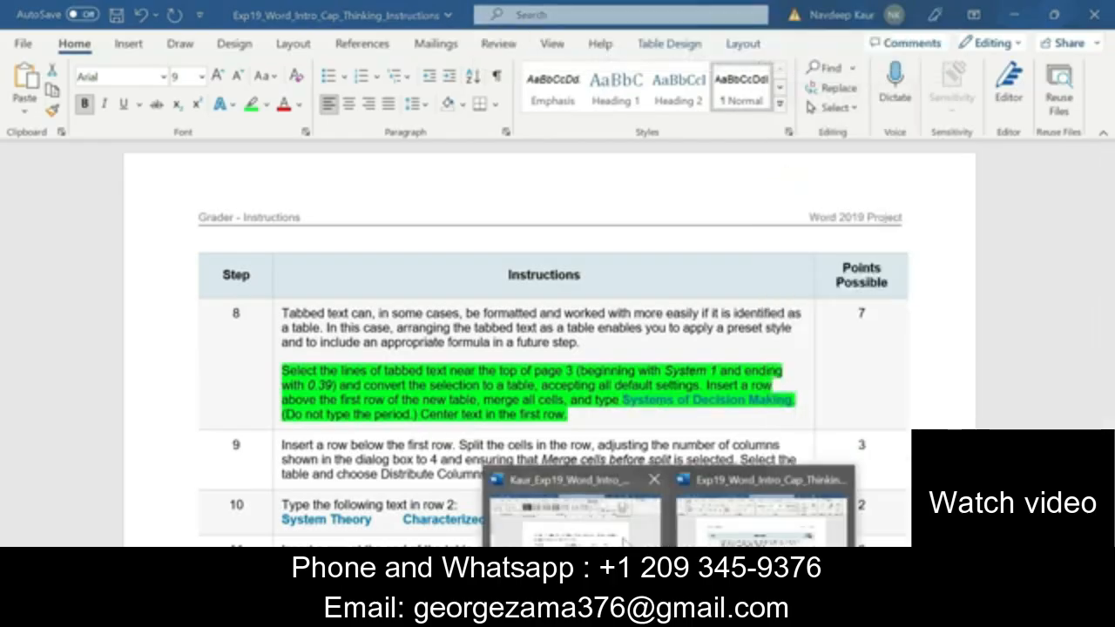
pyautogui.click(622, 538)
pyautogui.click(420, 340)
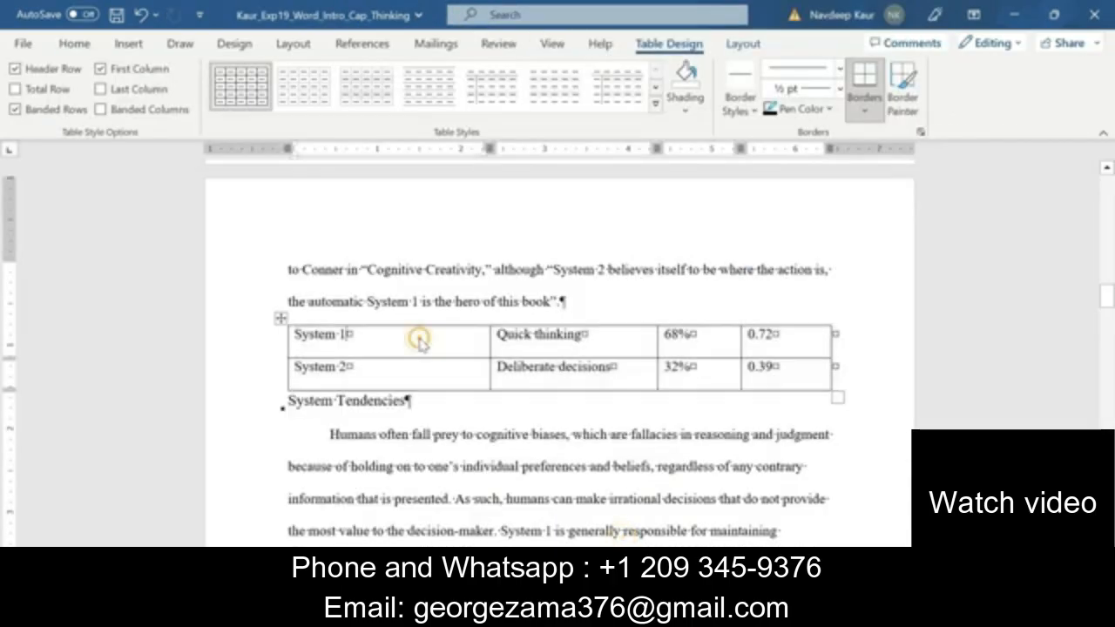
pyautogui.click(743, 45)
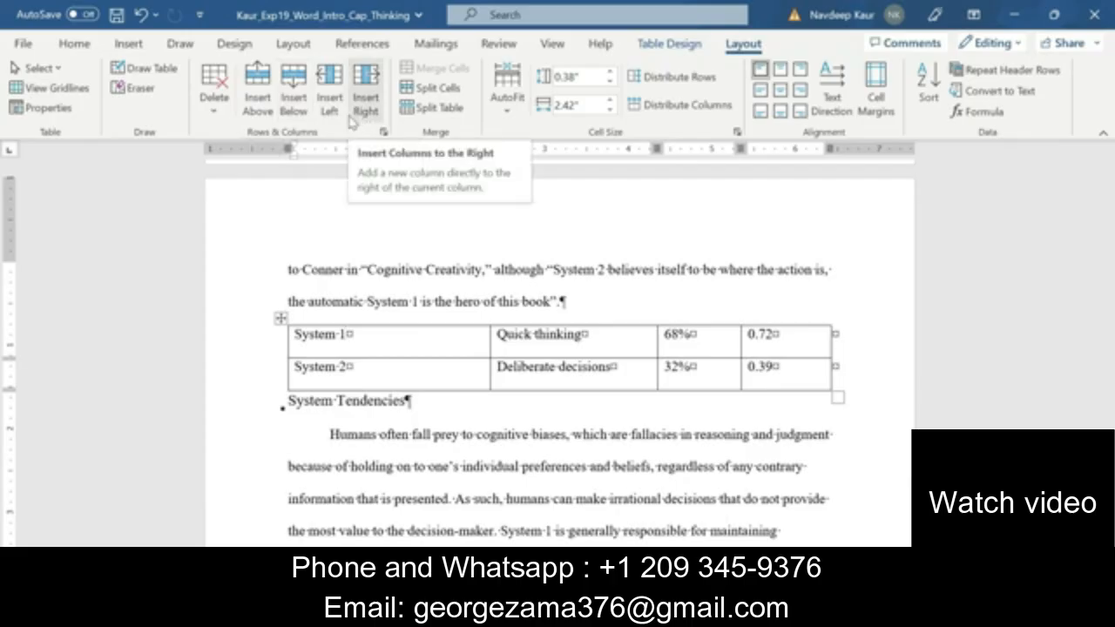
pyautogui.click(264, 120)
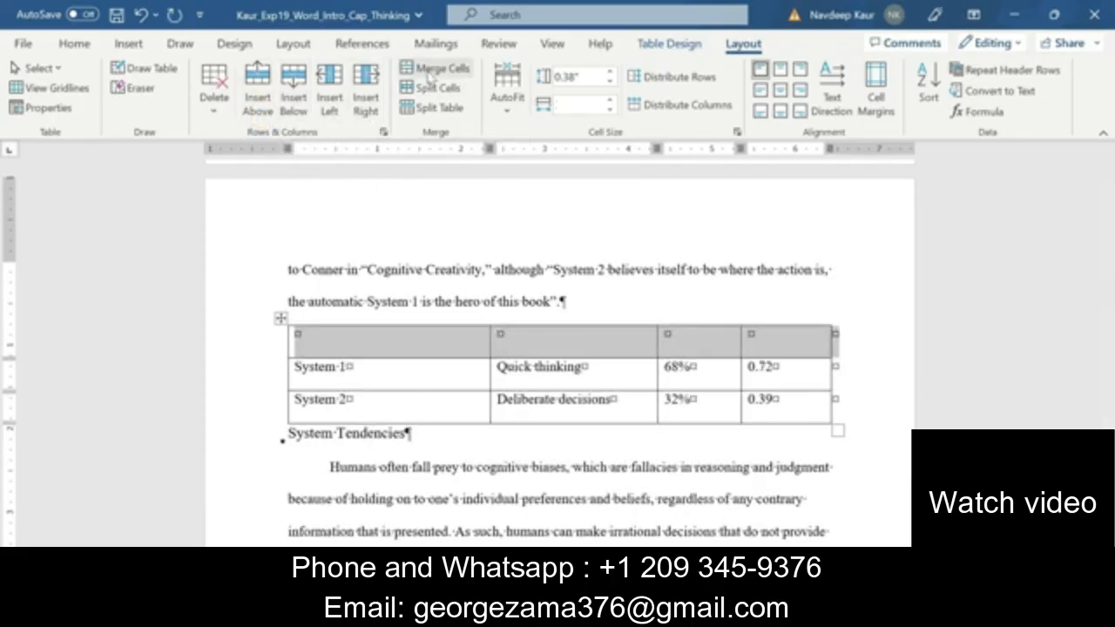
pyautogui.click(429, 72)
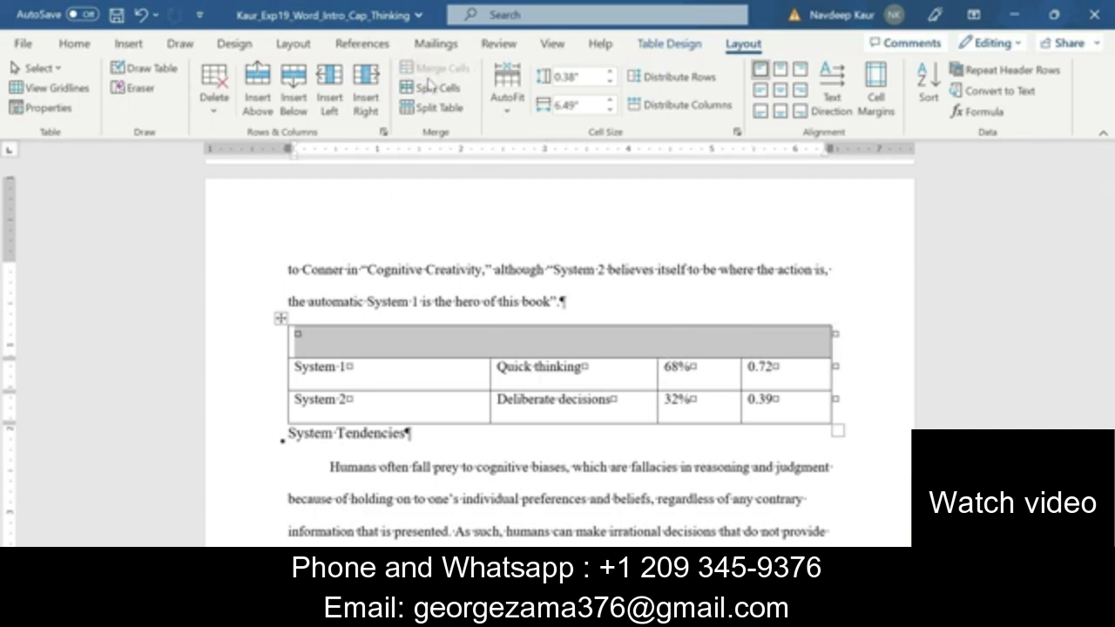
# Paste "Systems of Decision Making" into the merged first row without its source formatting, and center the text in the cell.
pyautogui.click(299, 339)
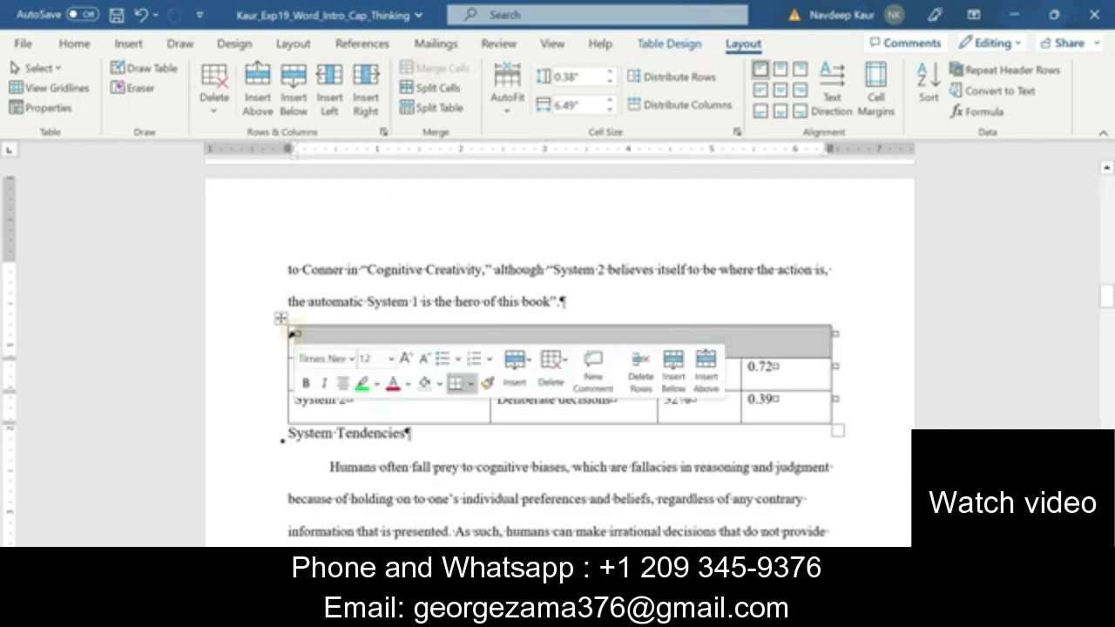
pyautogui.click(299, 339)
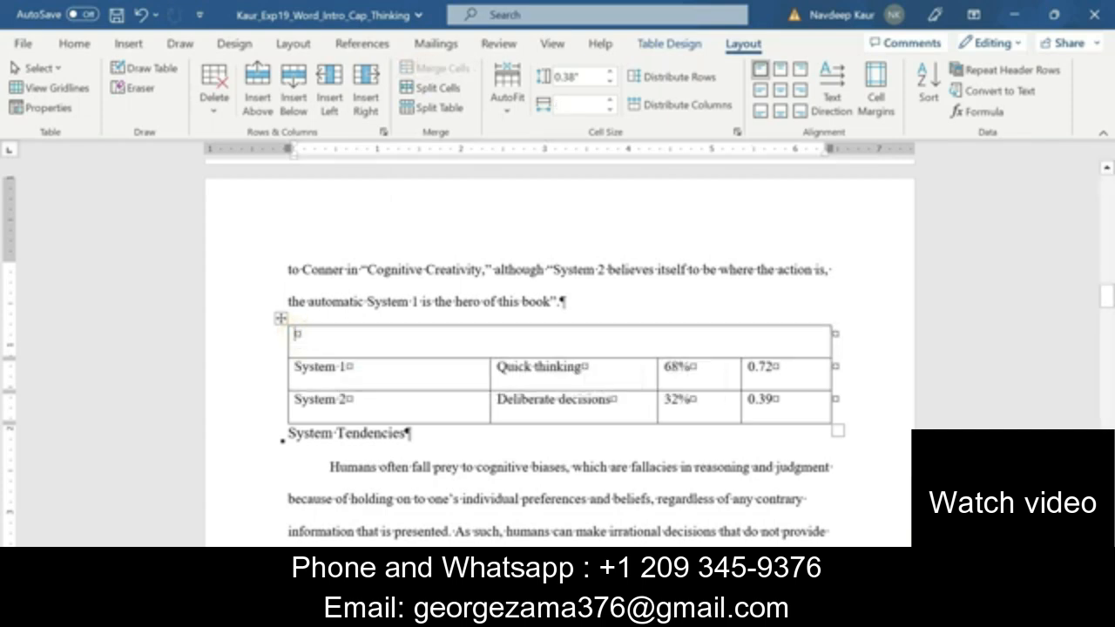
pyautogui.hotkey('ctrl', 'v')
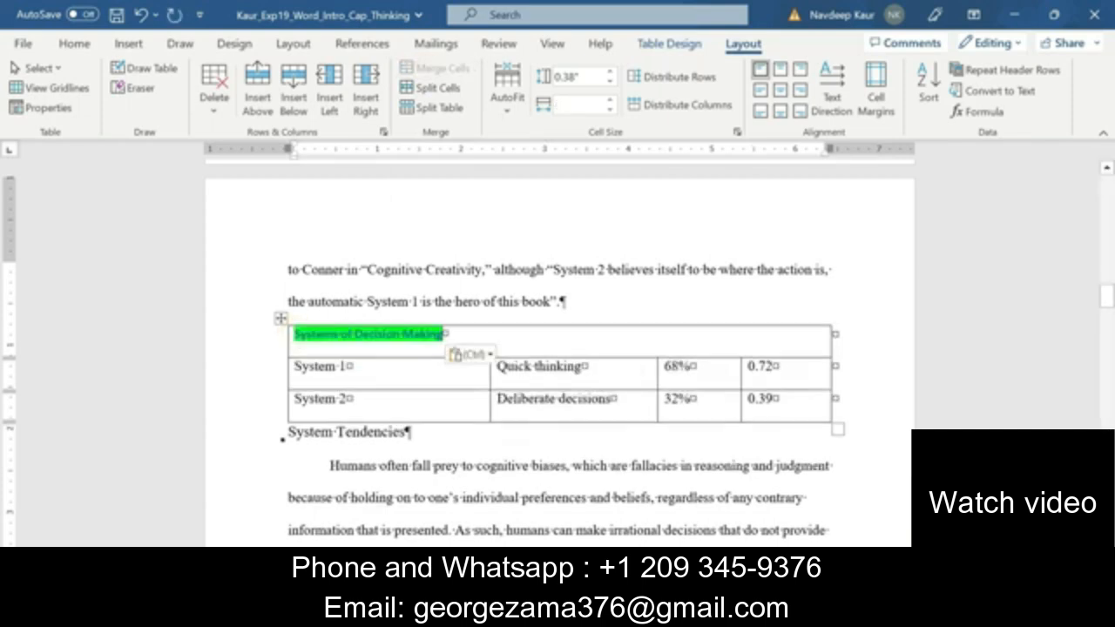
pyautogui.click(491, 355)
pyautogui.click(562, 403)
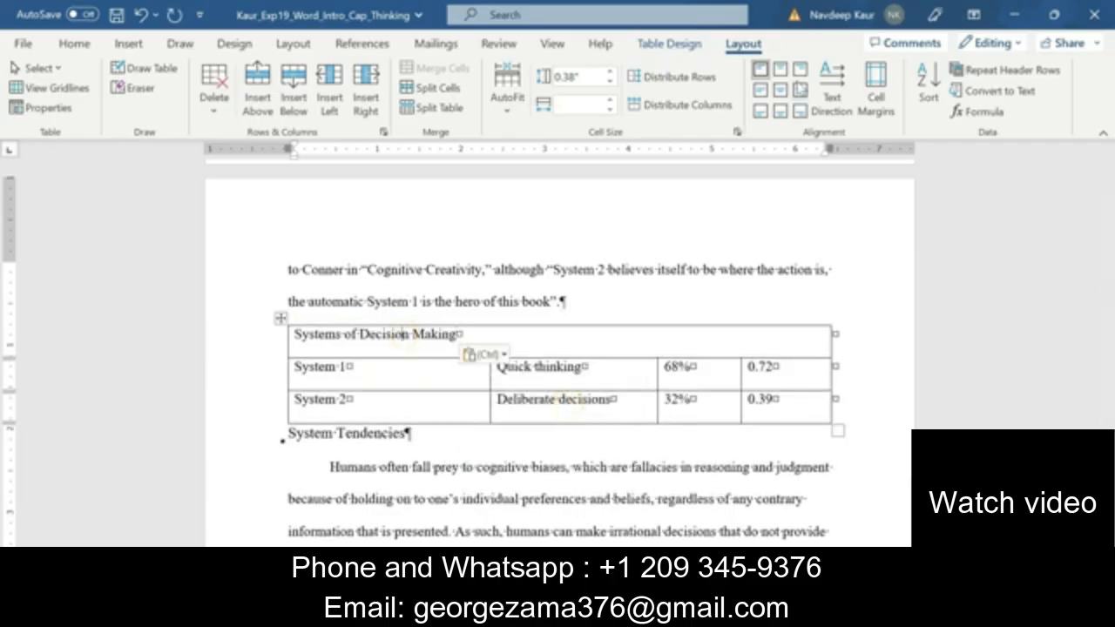
pyautogui.click(780, 89)
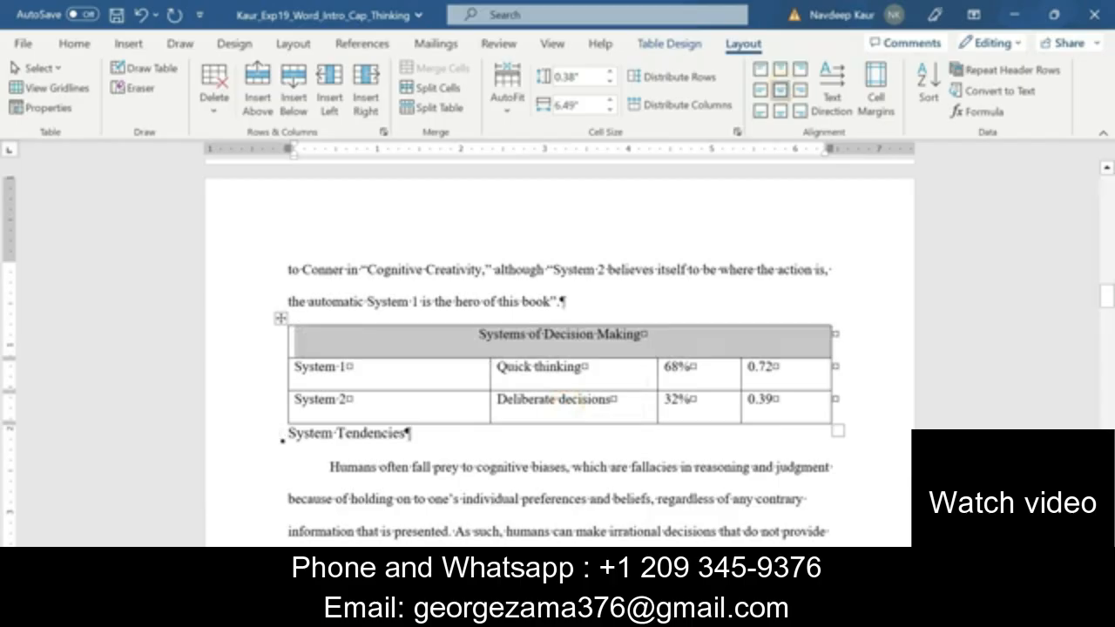
# In the instructions document, clear the highlight from step 8's task paragraph and highlight step 9's text in green.
pyautogui.click(758, 514)
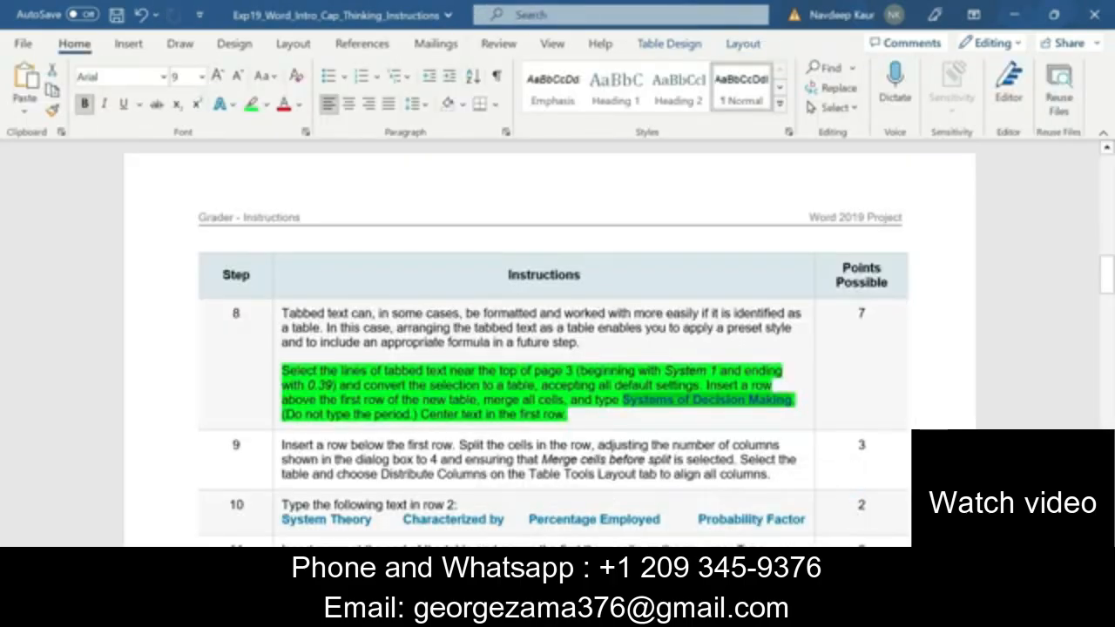
pyautogui.moveTo(568, 415); pyautogui.dragTo(305, 375)
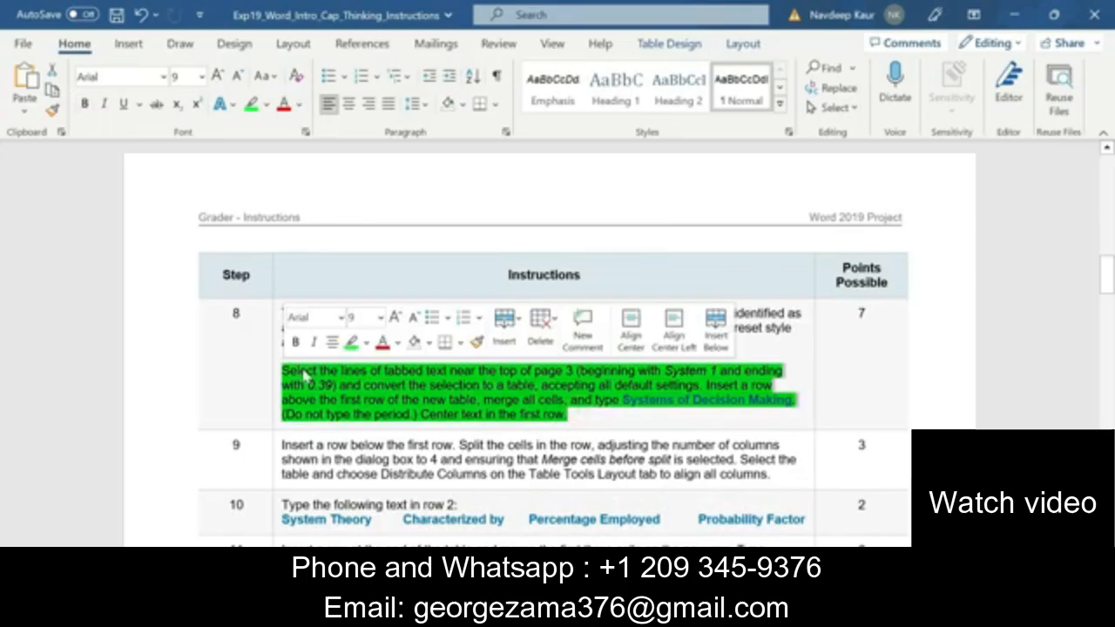
pyautogui.click(352, 342)
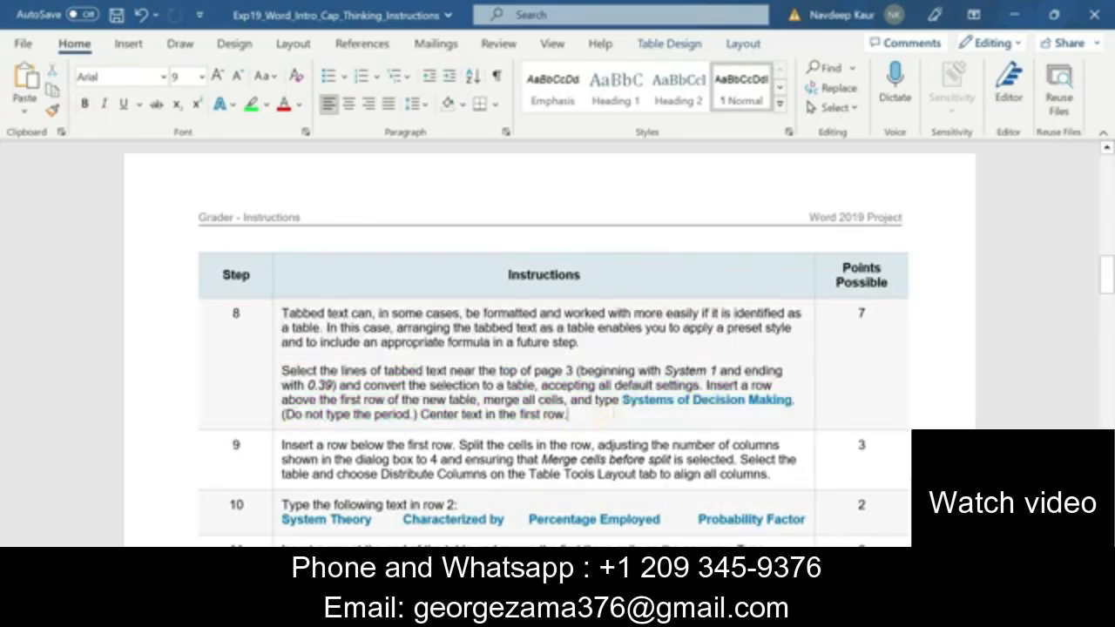
pyautogui.moveTo(284, 446); pyautogui.dragTo(774, 475)
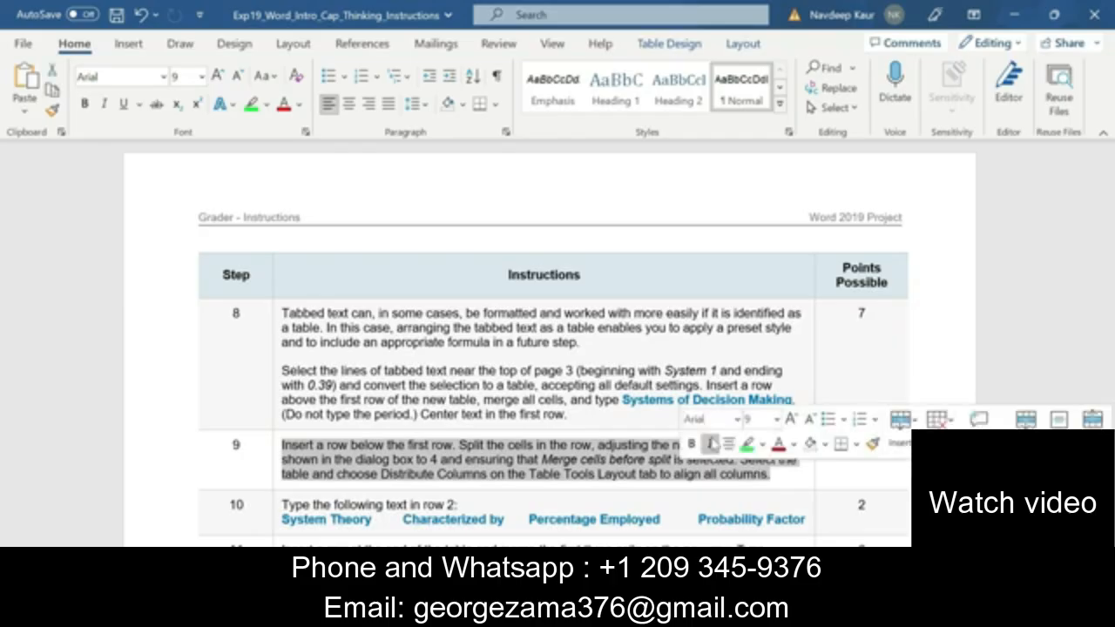
pyautogui.click(747, 445)
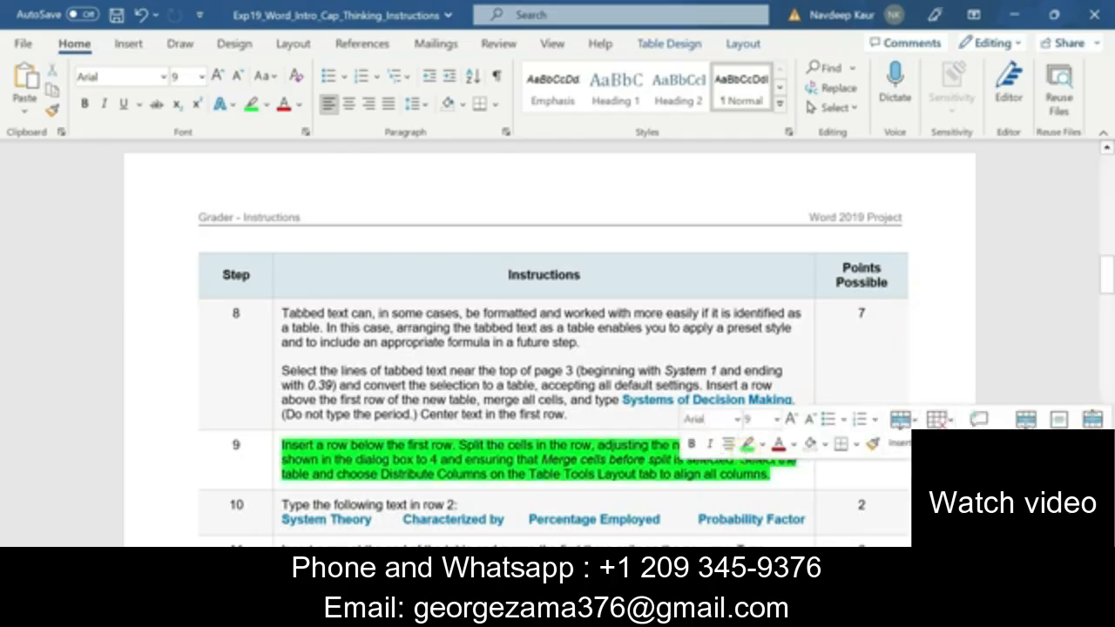
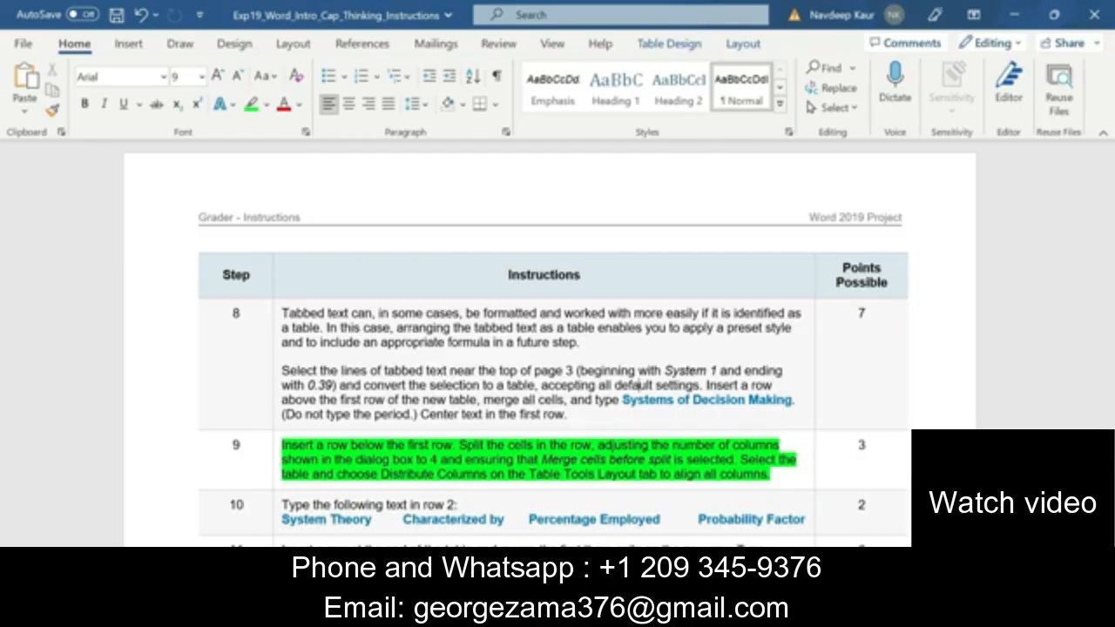
# In the assignment document, insert a new row below the table's "Systems of Decision Making" row.
pyautogui.moveTo(670, 615)
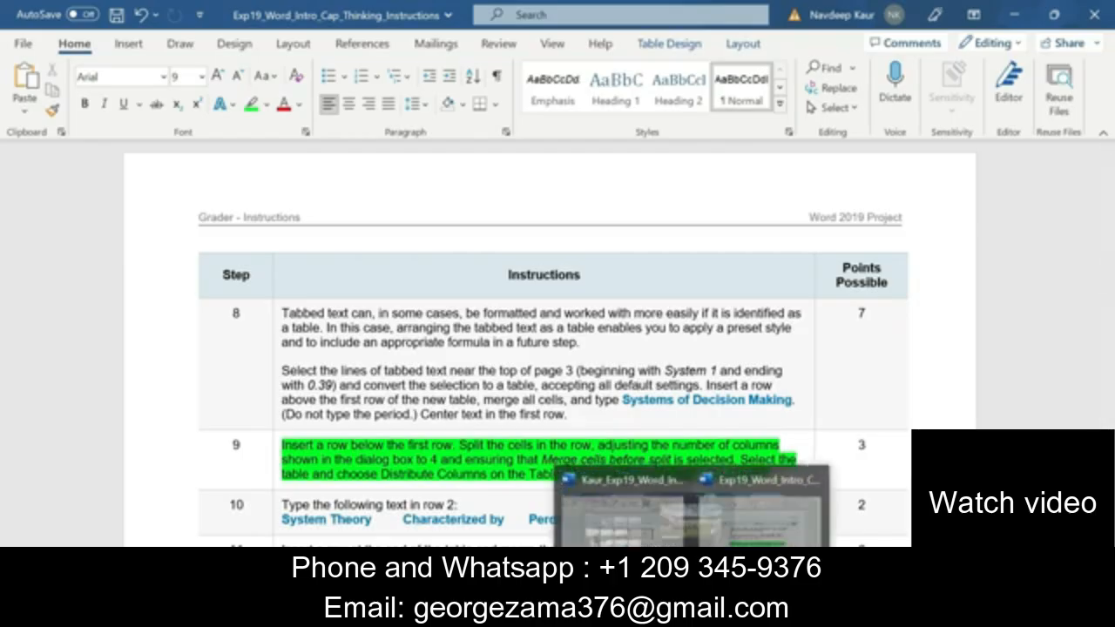
pyautogui.click(606, 530)
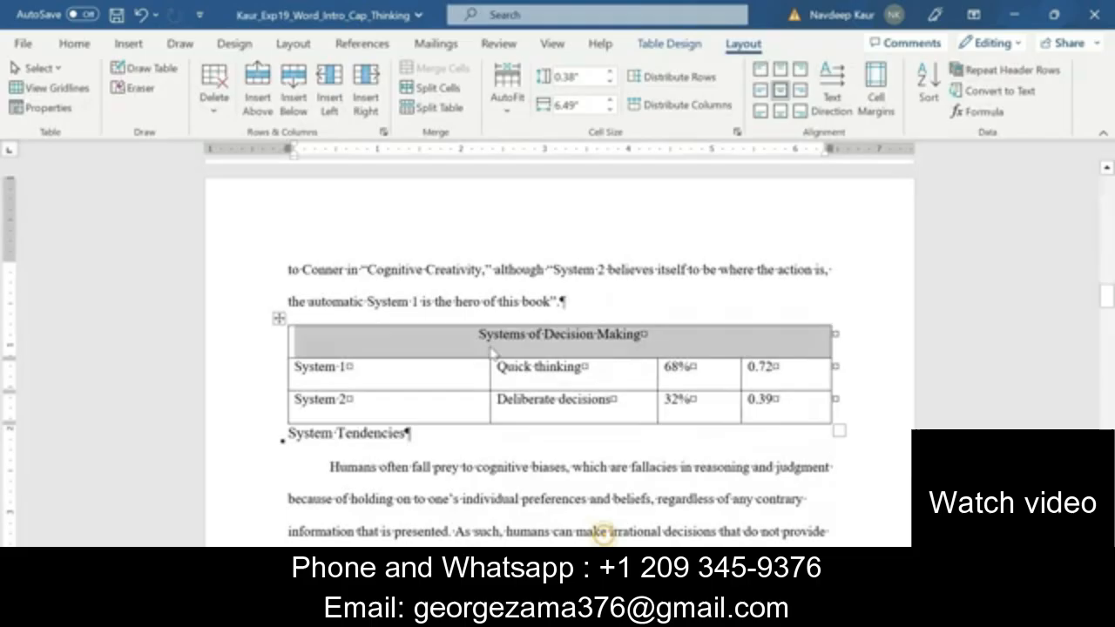
pyautogui.click(440, 328)
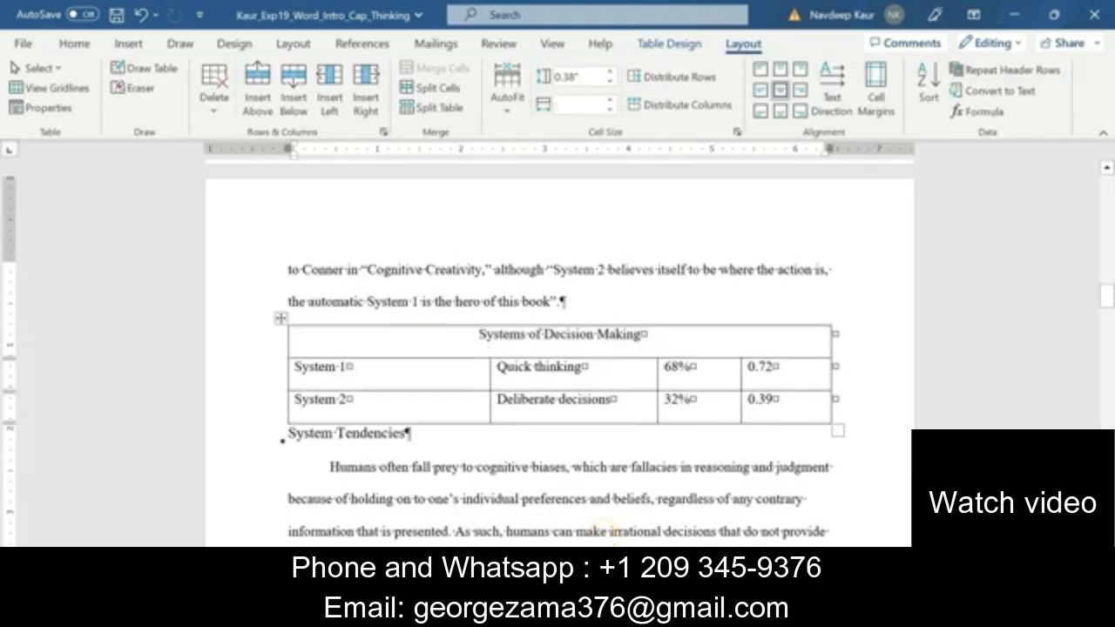
pyautogui.click(303, 106)
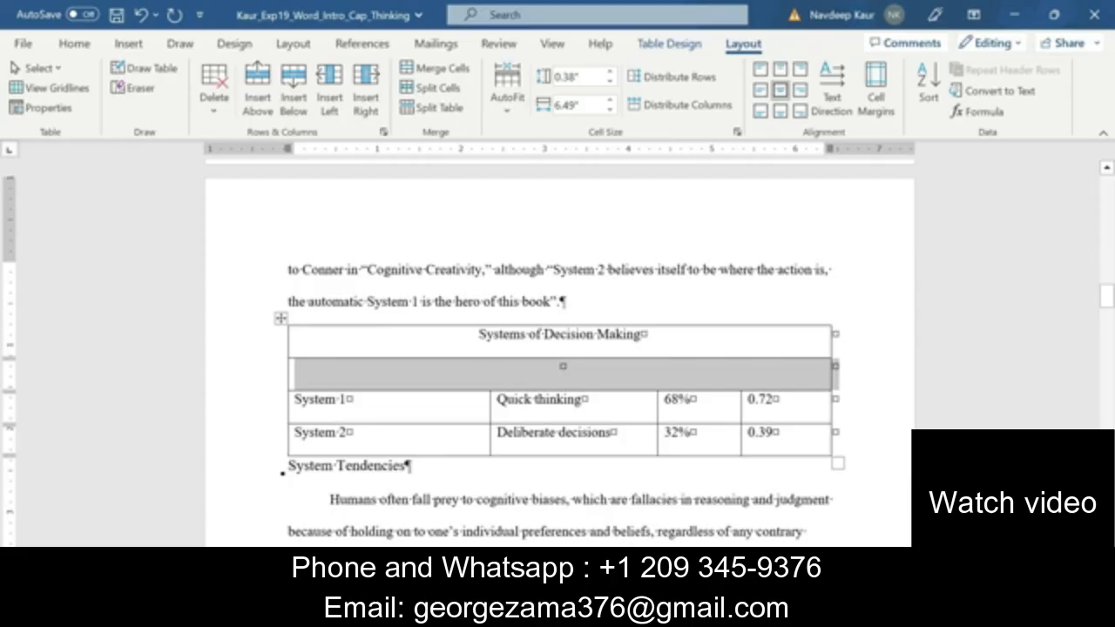
# Split the table's empty second row into 4 columns and 1 row, merging cells before the split, and distribute the whole table's columns evenly.
pyautogui.click(438, 88)
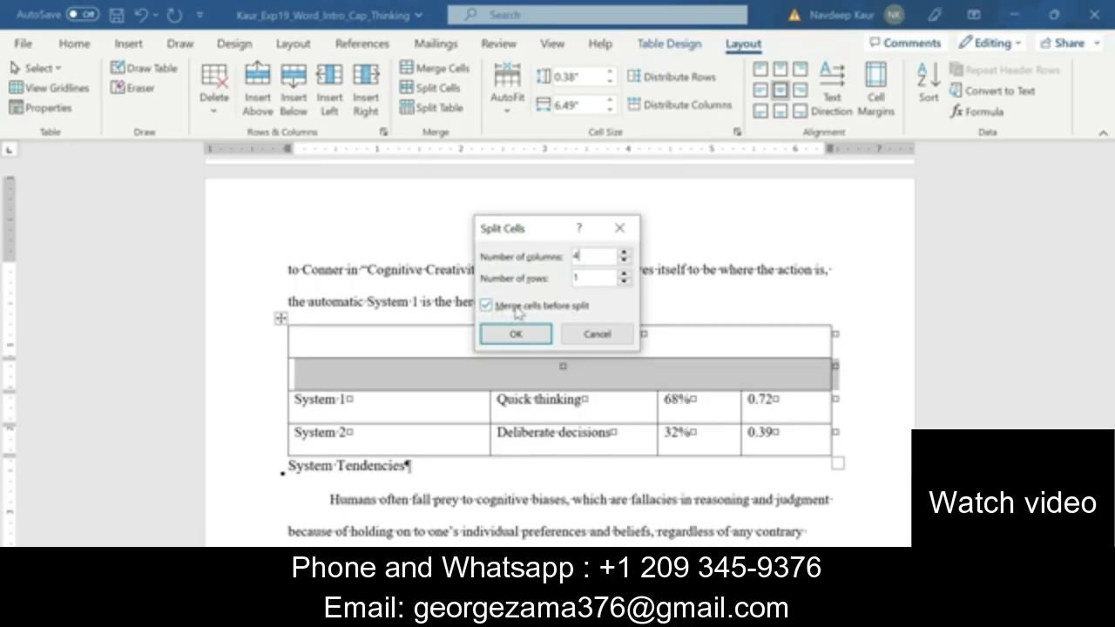
pyautogui.click(517, 335)
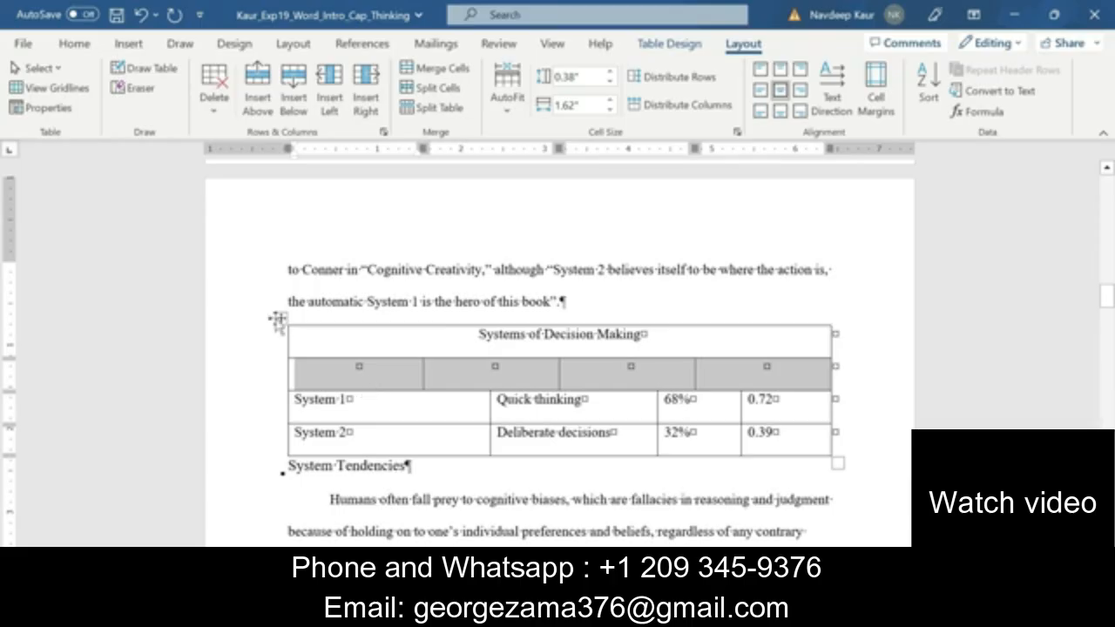
pyautogui.click(279, 317)
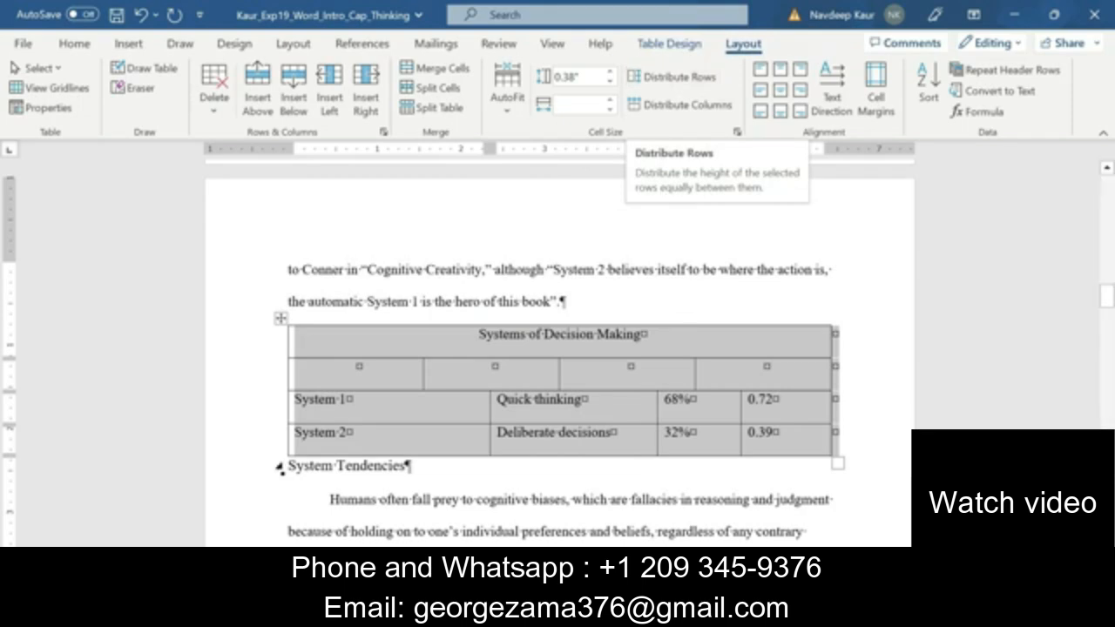
pyautogui.click(667, 615)
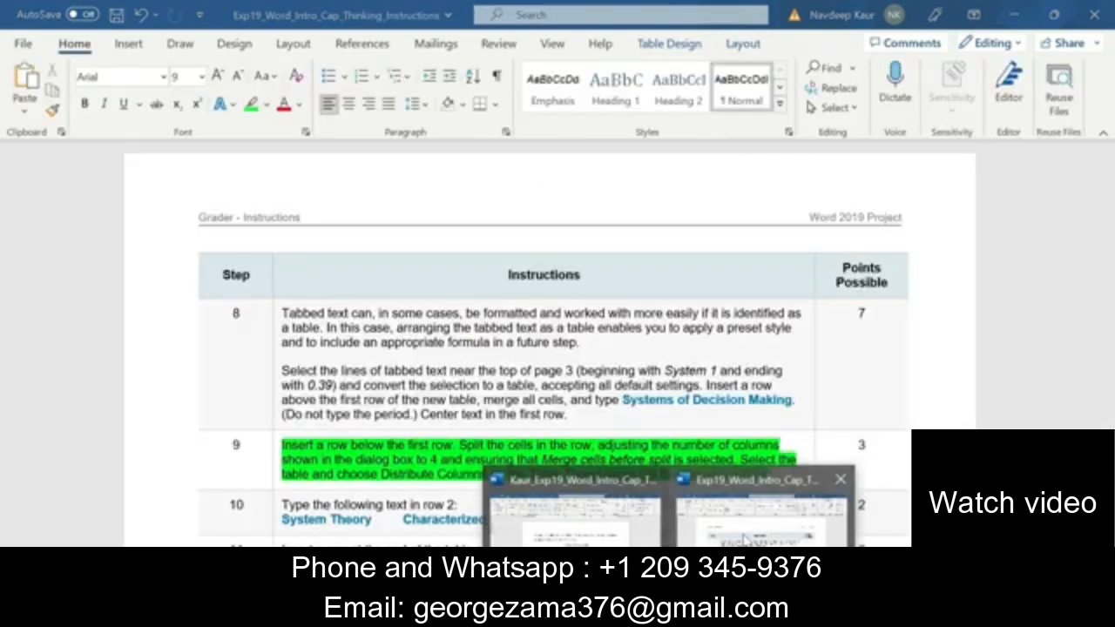
pyautogui.click(742, 533)
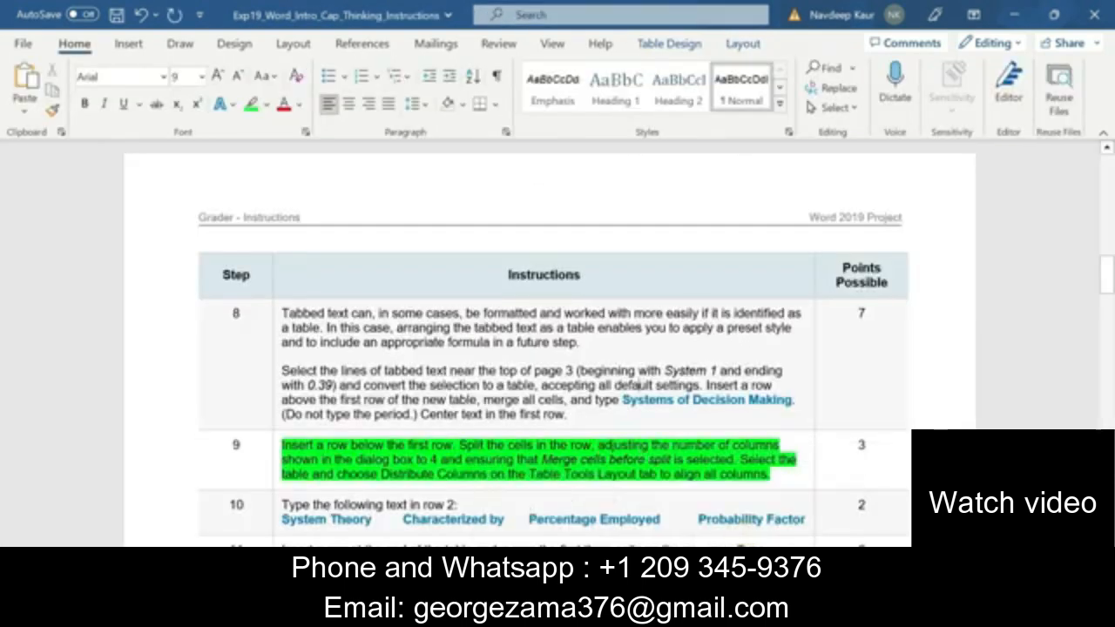
pyautogui.click(667, 615)
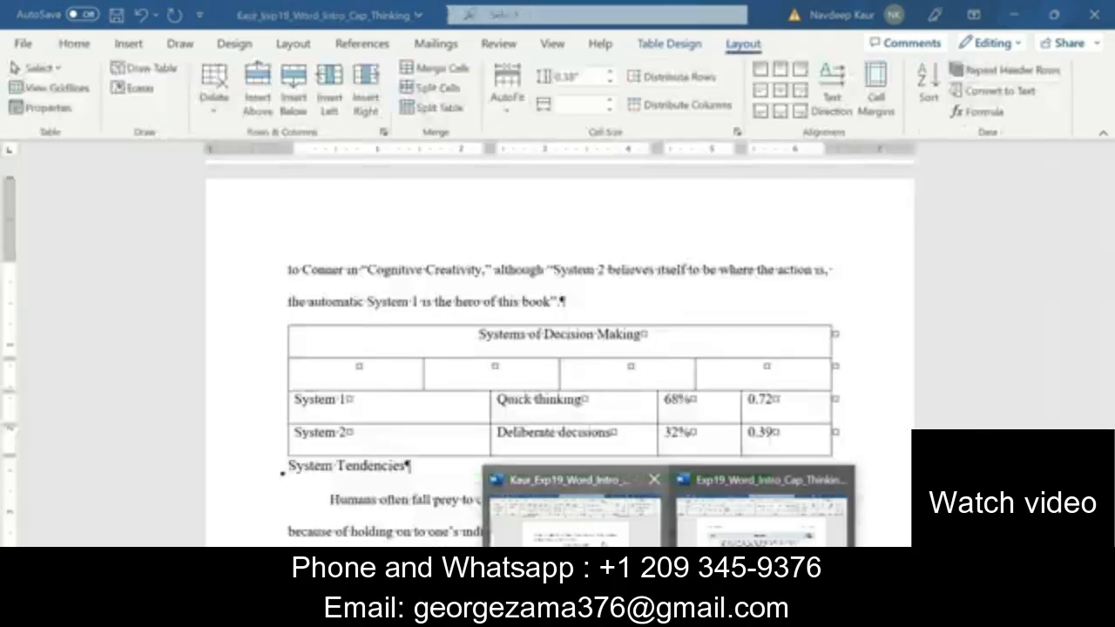
pyautogui.click(575, 527)
pyautogui.click(682, 104)
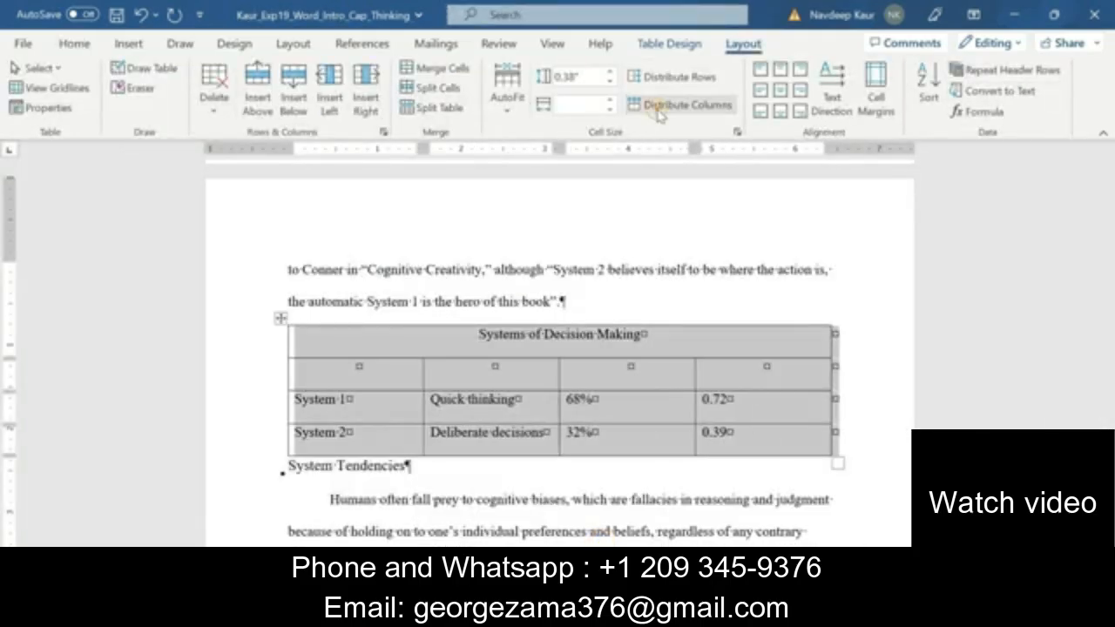
pyautogui.click(480, 417)
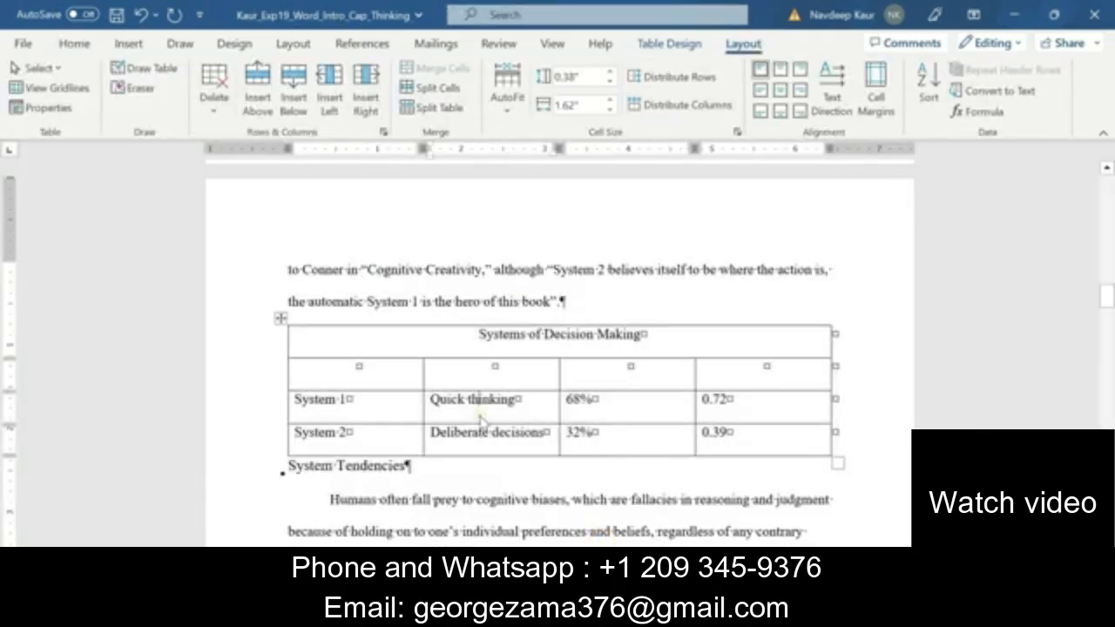
# In the instructions document, clear the highlight from step 9's text and highlight step 10's text in green.
pyautogui.click(668, 615)
pyautogui.click(736, 533)
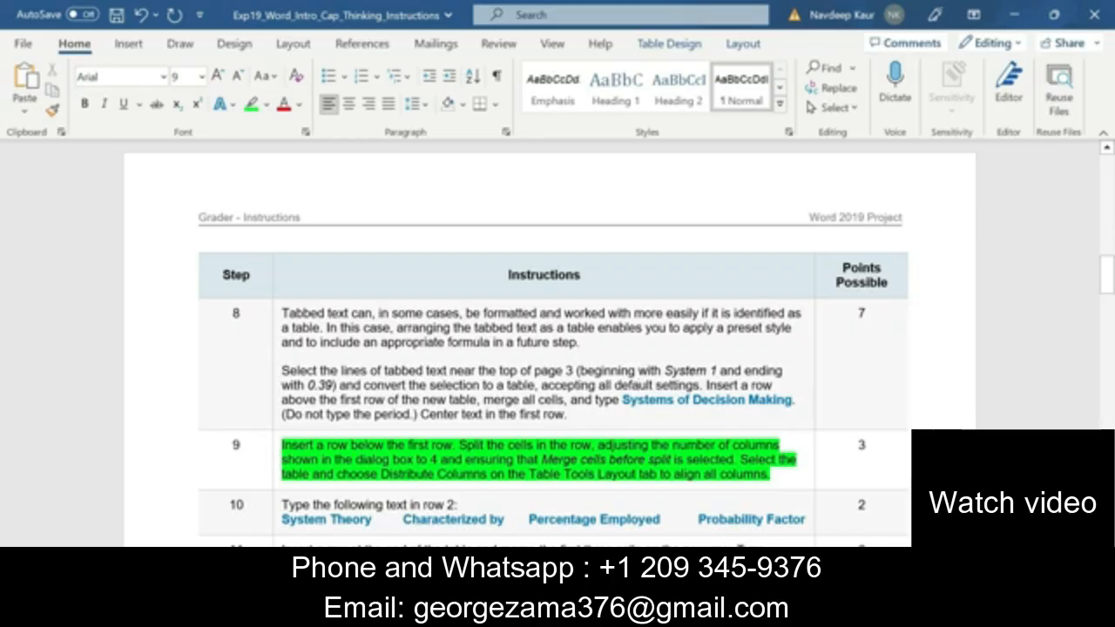
pyautogui.moveTo(773, 475); pyautogui.dragTo(283, 446)
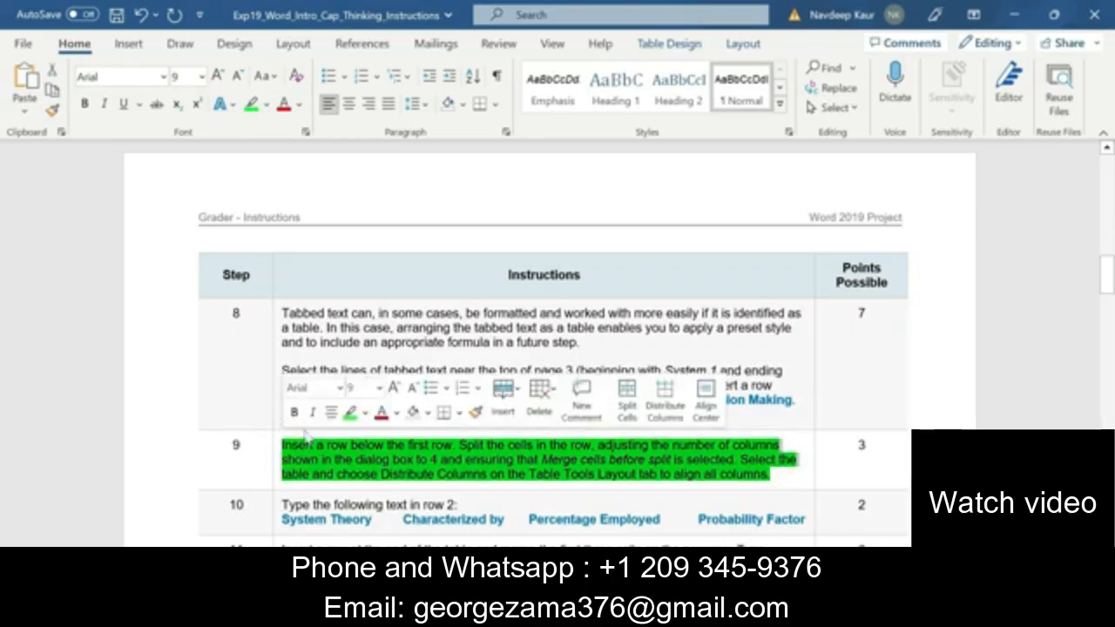
pyautogui.click(354, 415)
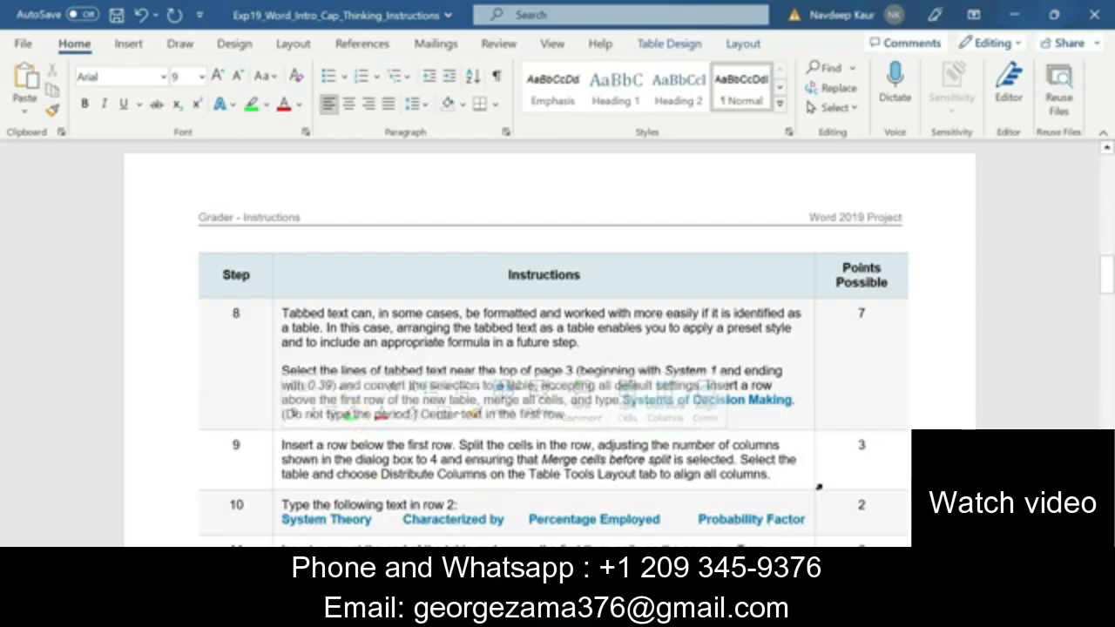
pyautogui.click(785, 479)
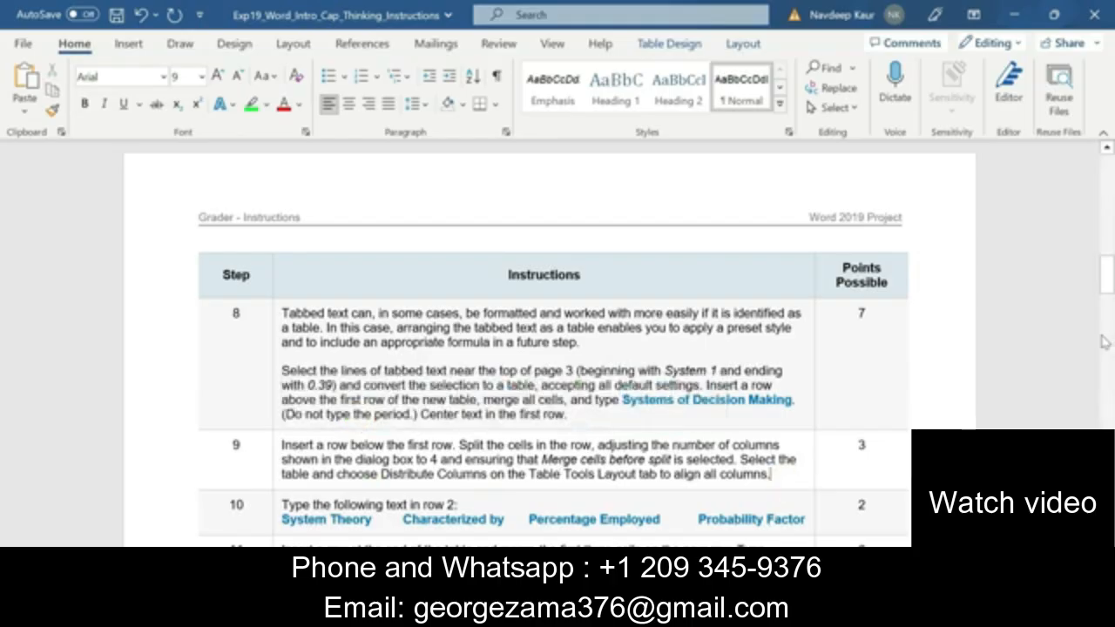
pyautogui.scroll(-5, 3, 313)
pyautogui.moveTo(1108, 301); pyautogui.dragTo(1108, 281)
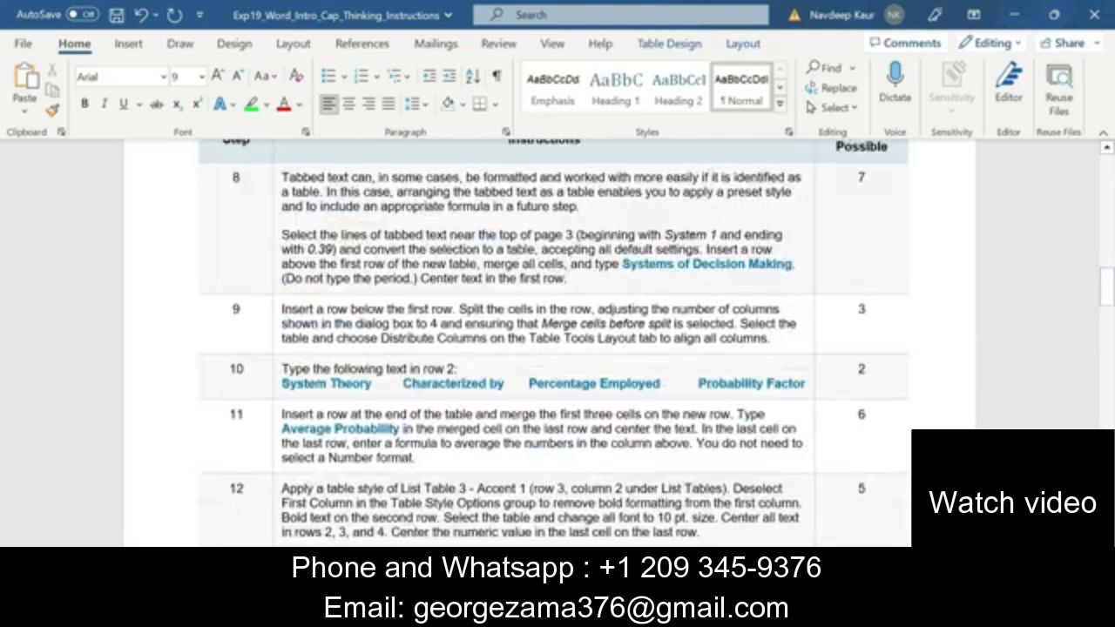
pyautogui.moveTo(806, 386); pyautogui.dragTo(811, 392)
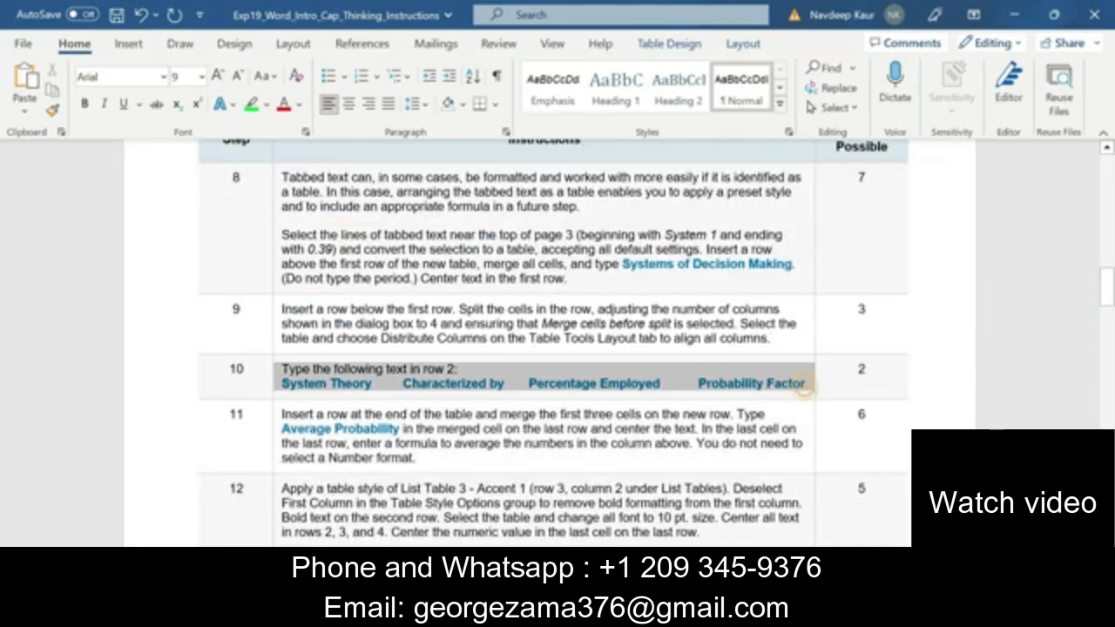
pyautogui.click(352, 348)
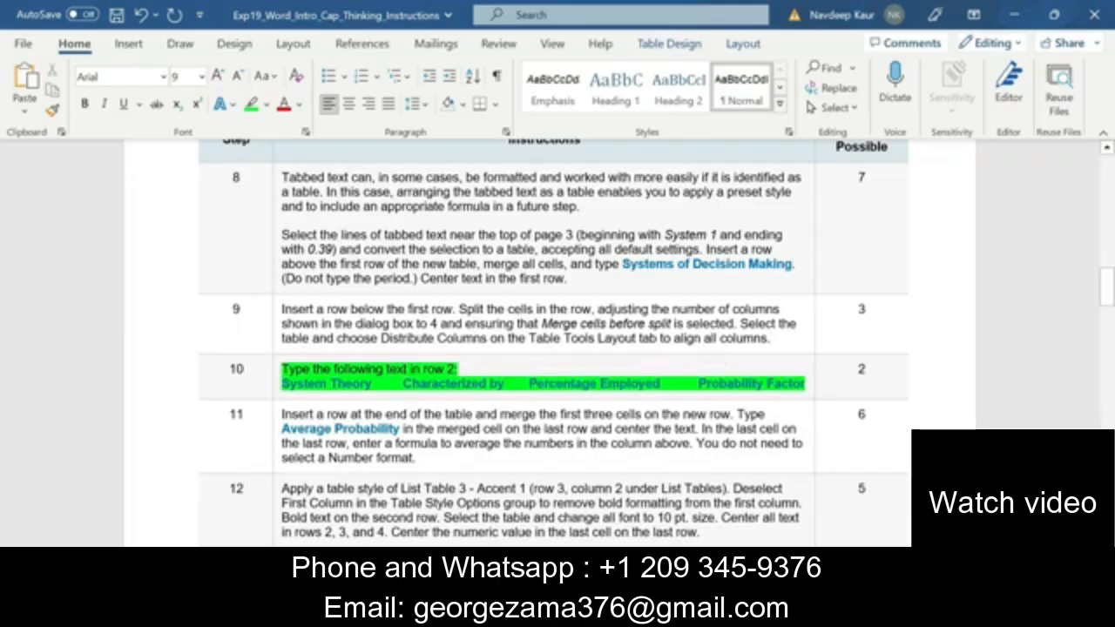
# Copy "System Theory" from step 10 and paste it as text only into the first cell of row 2 in the assignment table.
pyautogui.click(310, 384)
pyautogui.moveTo(281, 384); pyautogui.dragTo(382, 384)
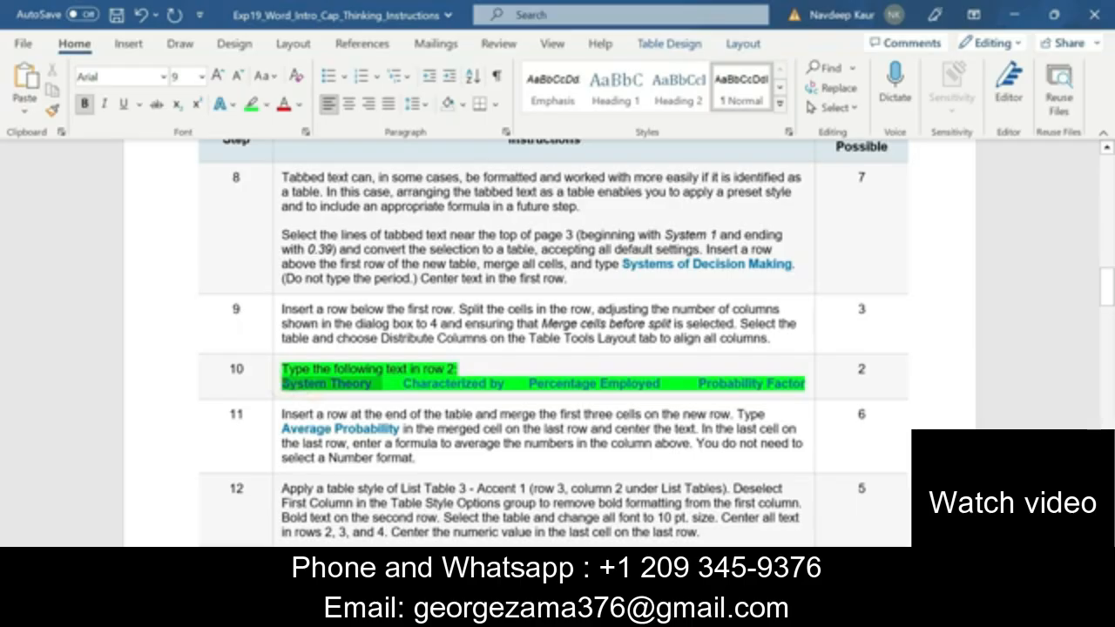
pyautogui.rightClick(364, 385)
pyautogui.click(406, 183)
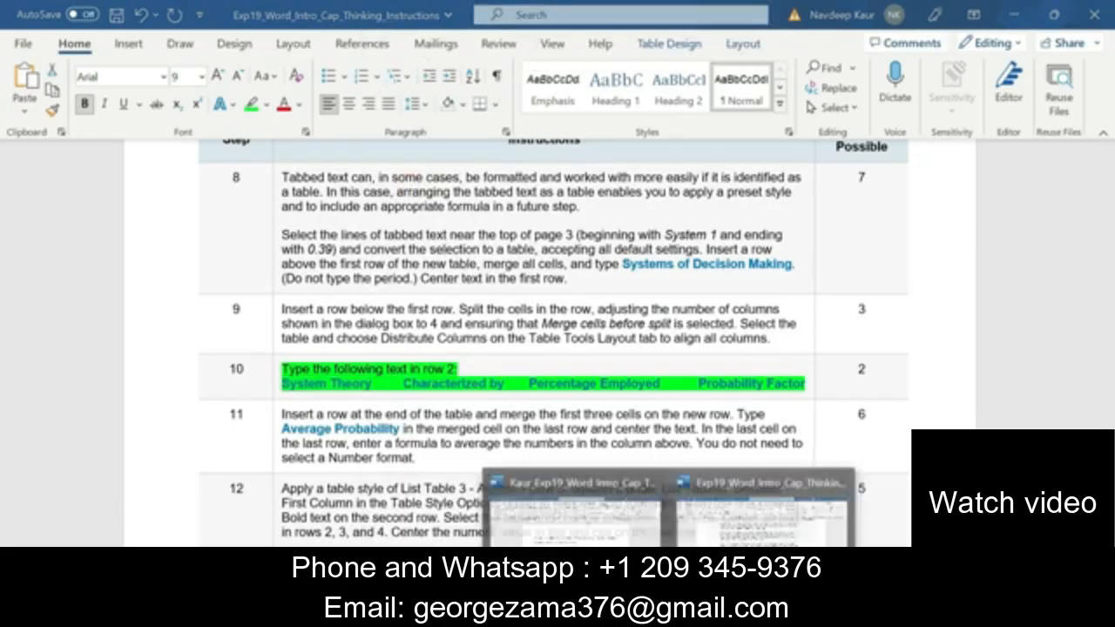
pyautogui.click(595, 541)
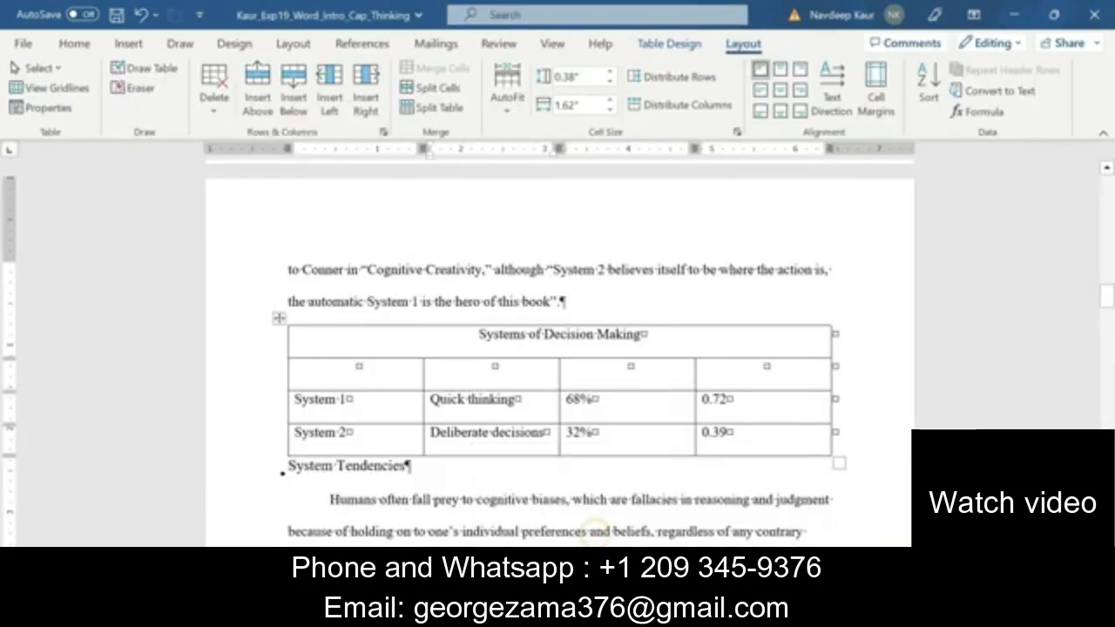
pyautogui.click(336, 364)
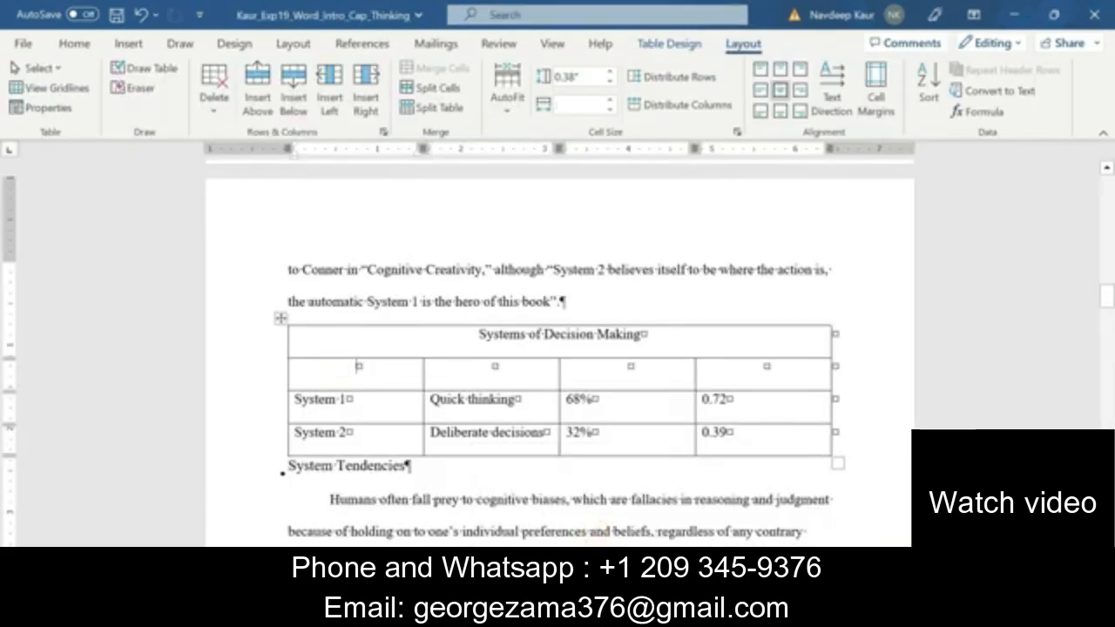
pyautogui.hotkey('ctrl', 'v')
pyautogui.click(442, 387)
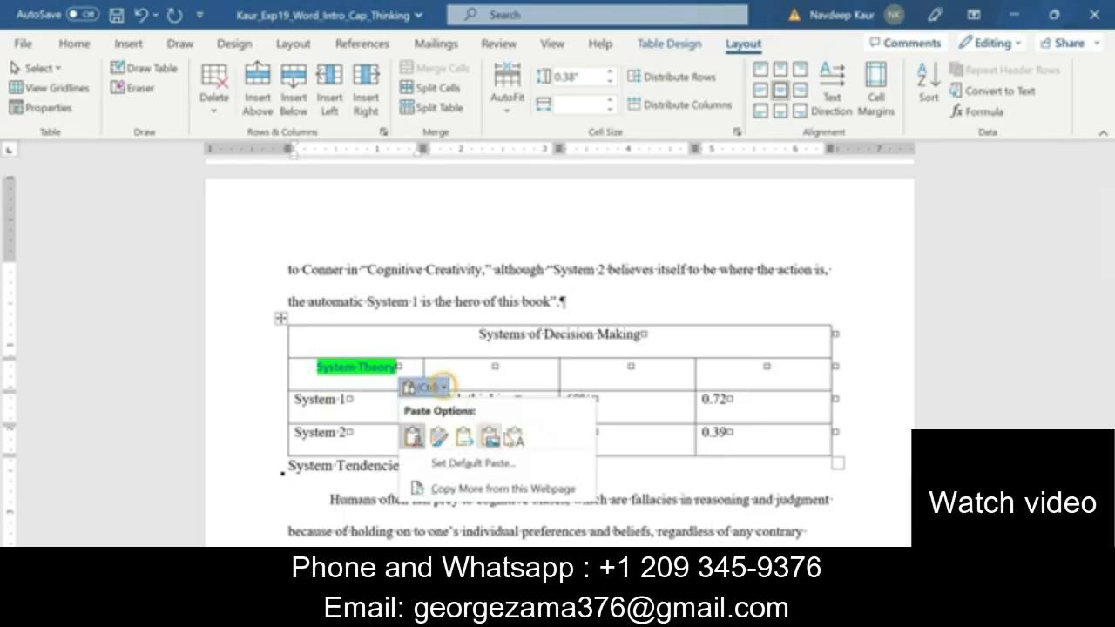
pyautogui.click(513, 435)
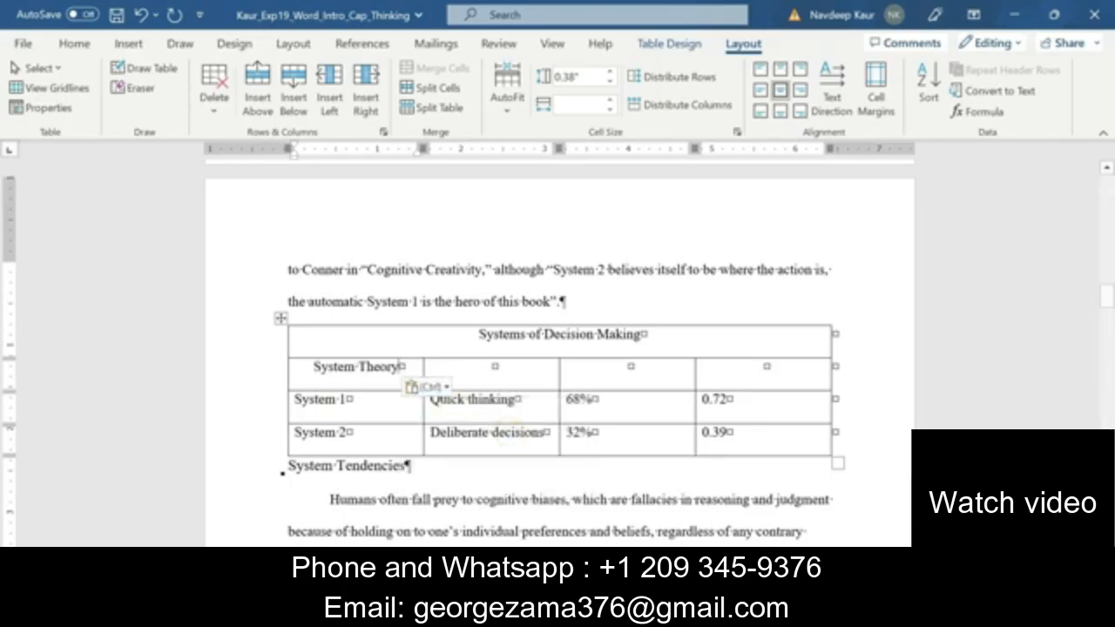
# Copy "Characterized by" from step 10 of the instructions and paste it as text only into the second cell of the assignment table's row 2.
pyautogui.click(722, 539)
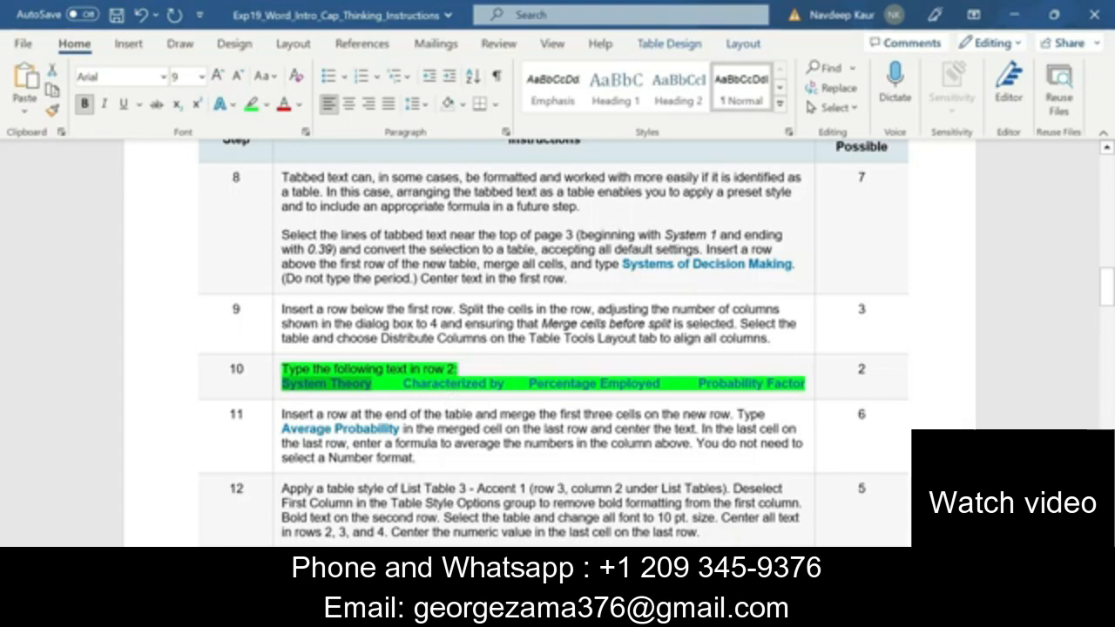
pyautogui.moveTo(403, 383); pyautogui.dragTo(509, 384)
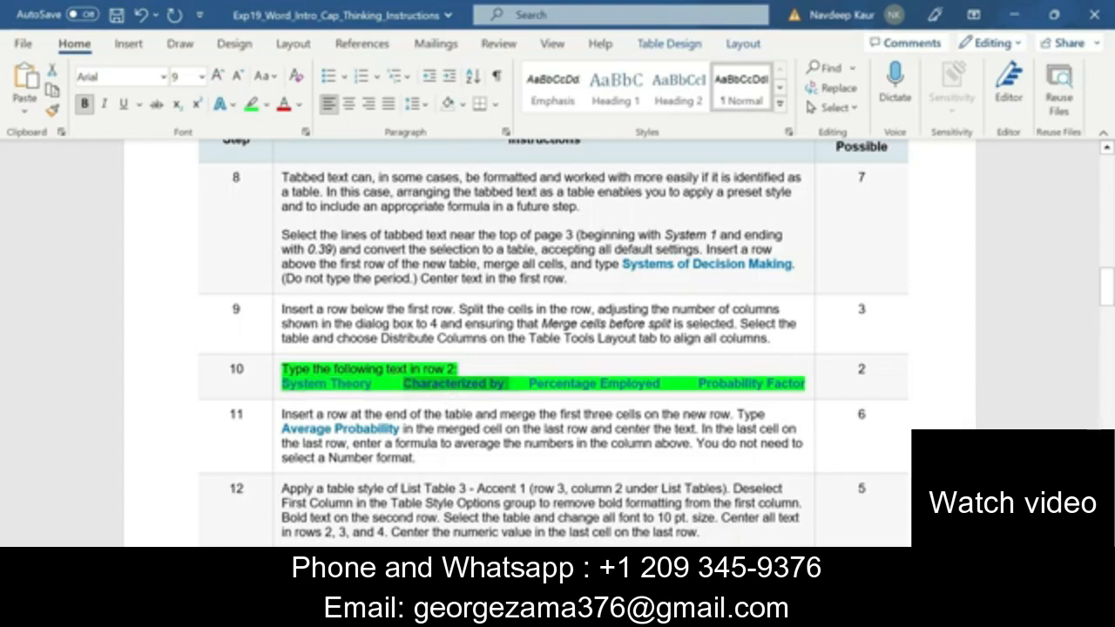
pyautogui.rightClick(496, 383)
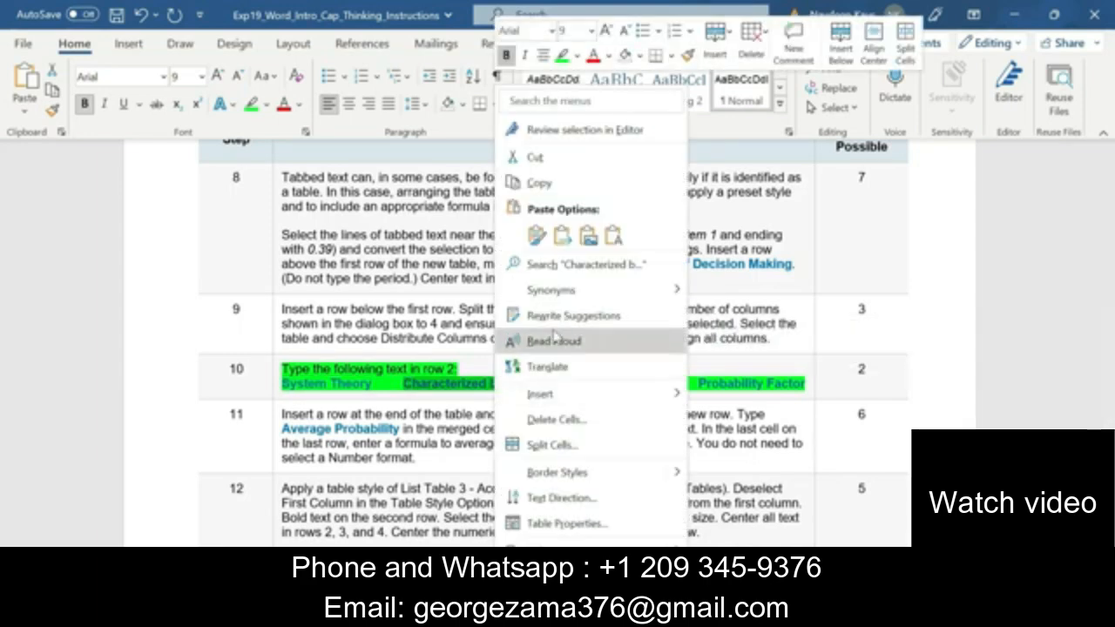
pyautogui.click(541, 184)
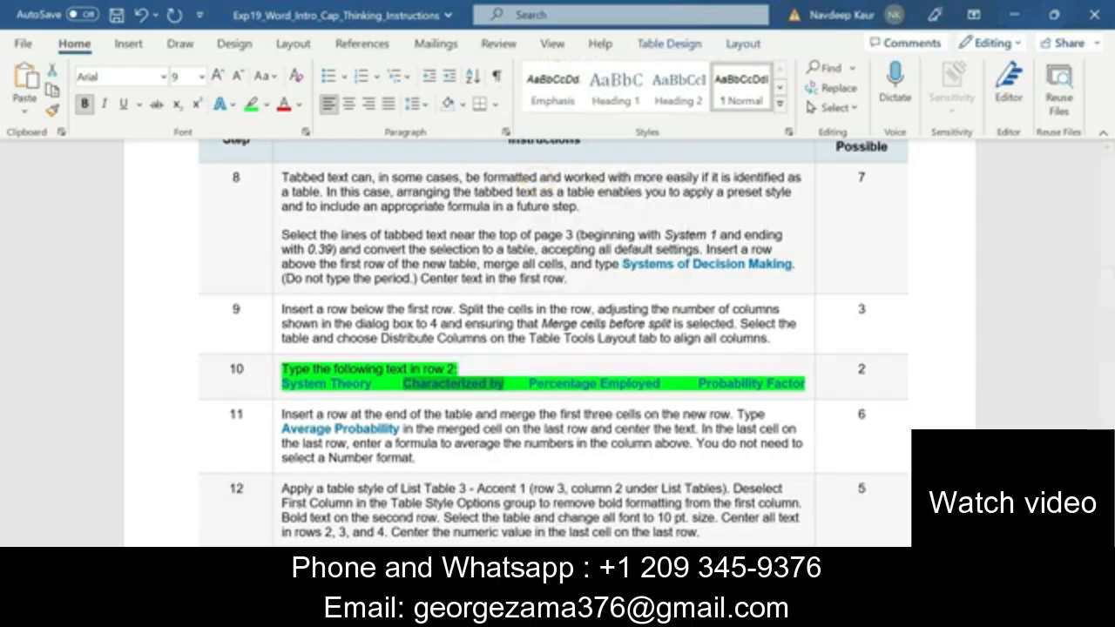
pyautogui.moveTo(669, 614)
pyautogui.click(608, 534)
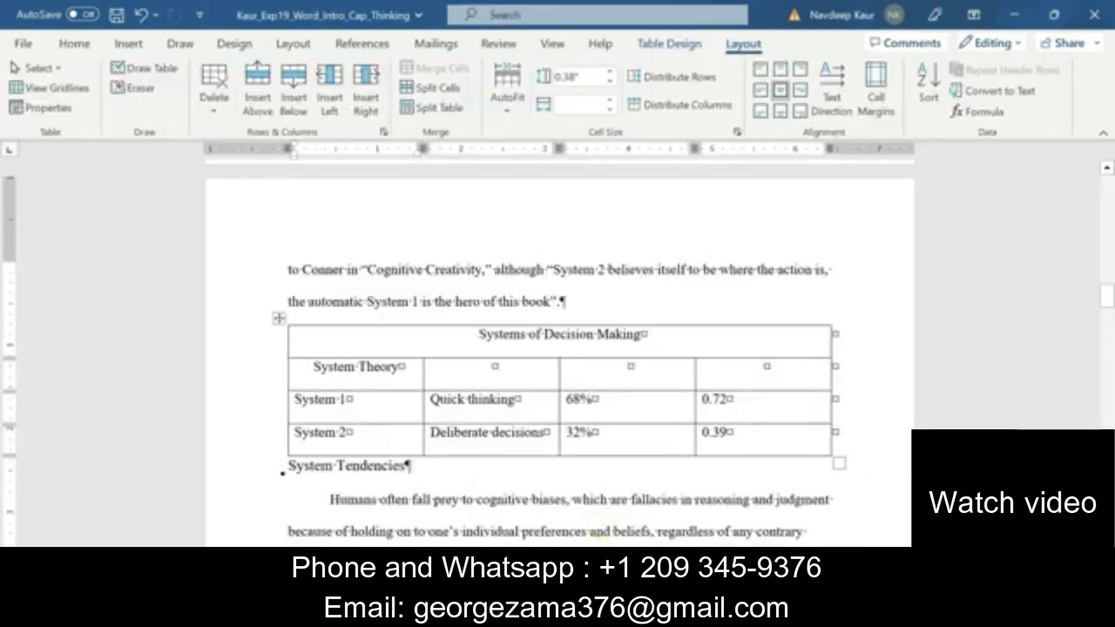
pyautogui.click(466, 369)
pyautogui.rightClick(466, 369)
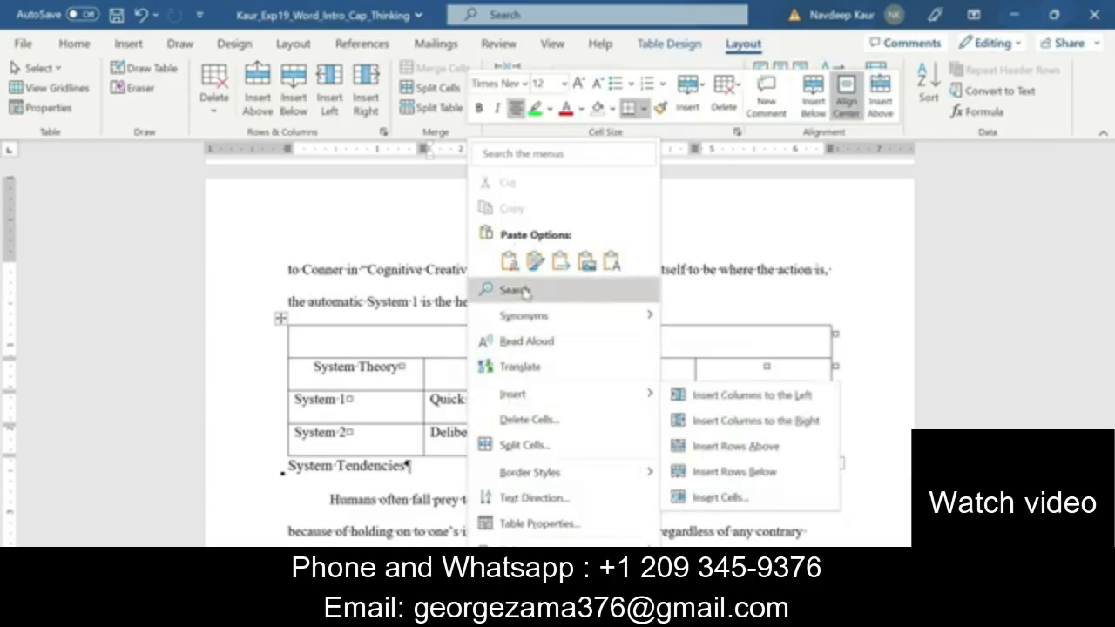
pyautogui.click(446, 384)
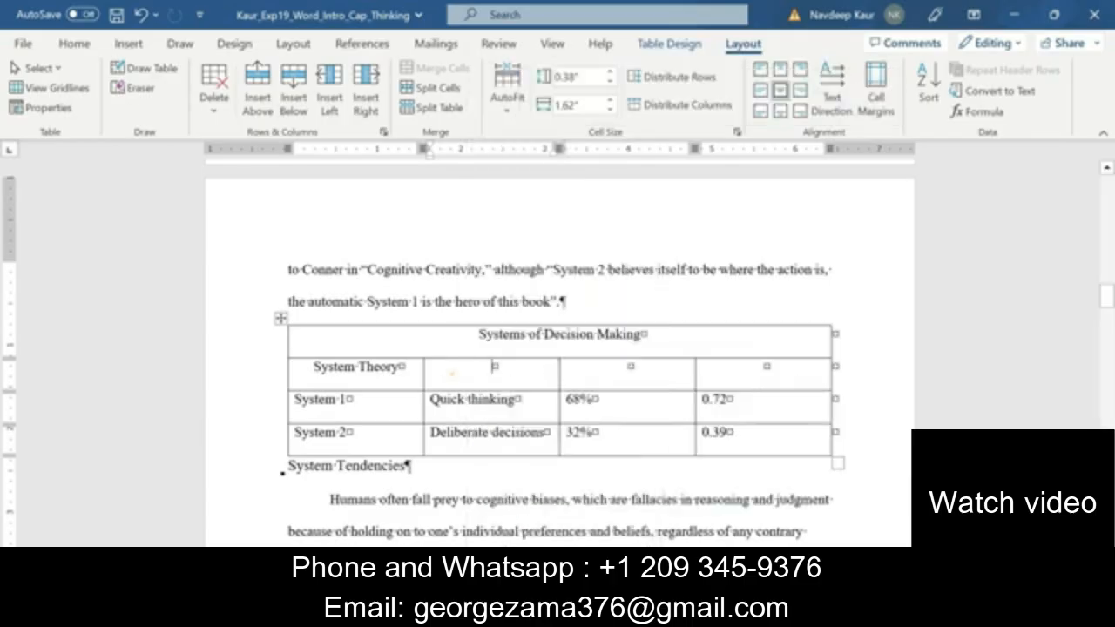
pyautogui.click(447, 369)
pyautogui.hotkey('ctrl', 'v')
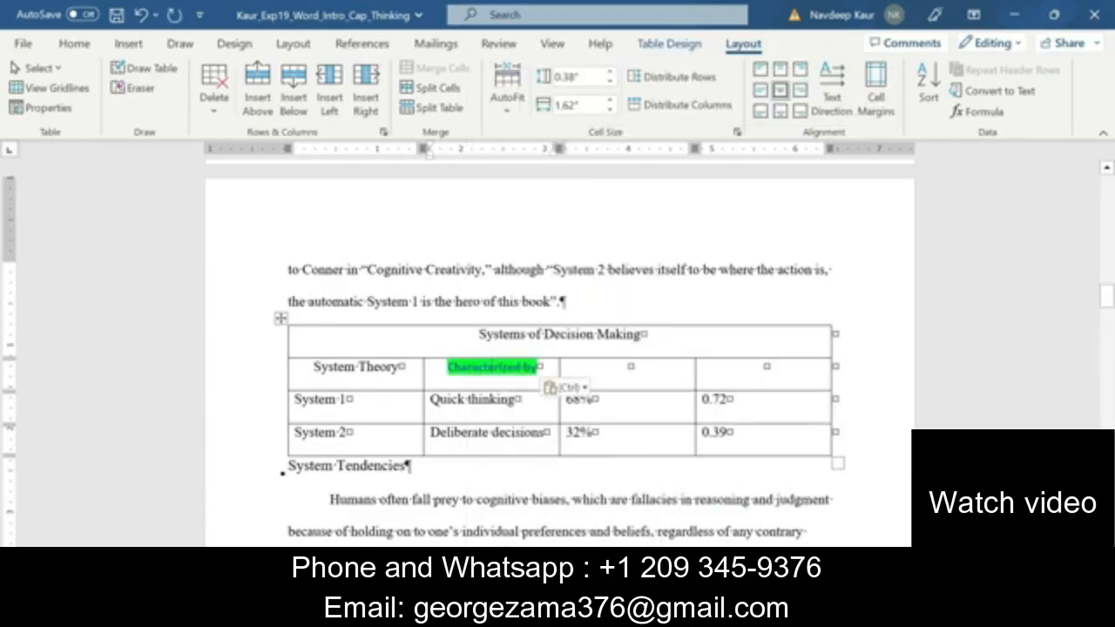
pyautogui.click(569, 387)
pyautogui.click(652, 434)
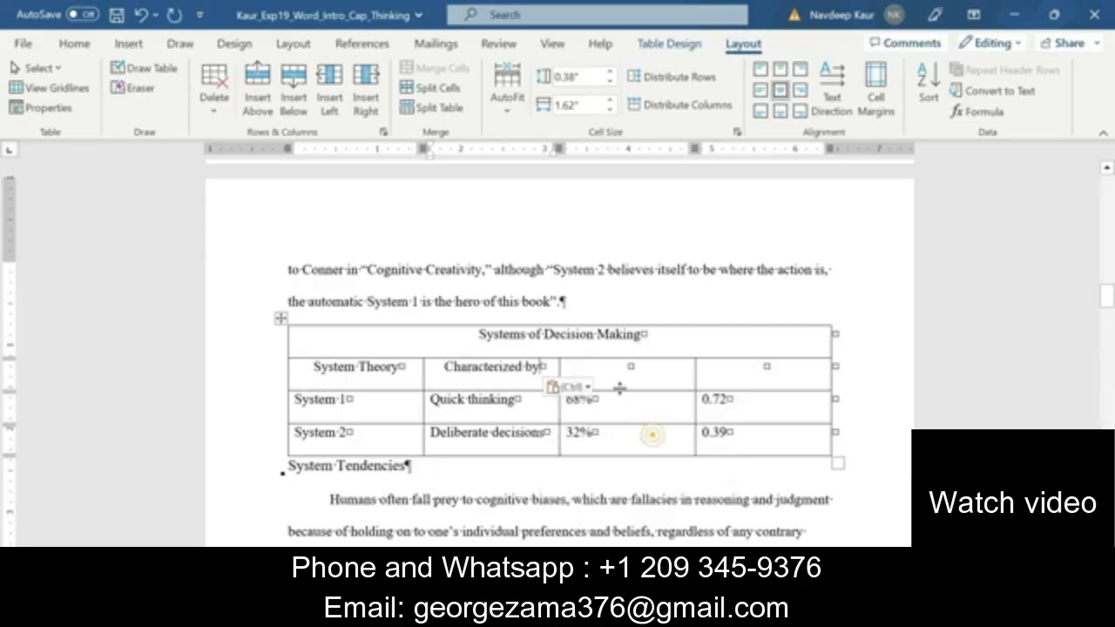
# Copy "Percentage Employed" from step 10 of the instructions and paste it as text only into the third cell of the assignment table's row 2.
pyautogui.click(616, 368)
pyautogui.click(669, 614)
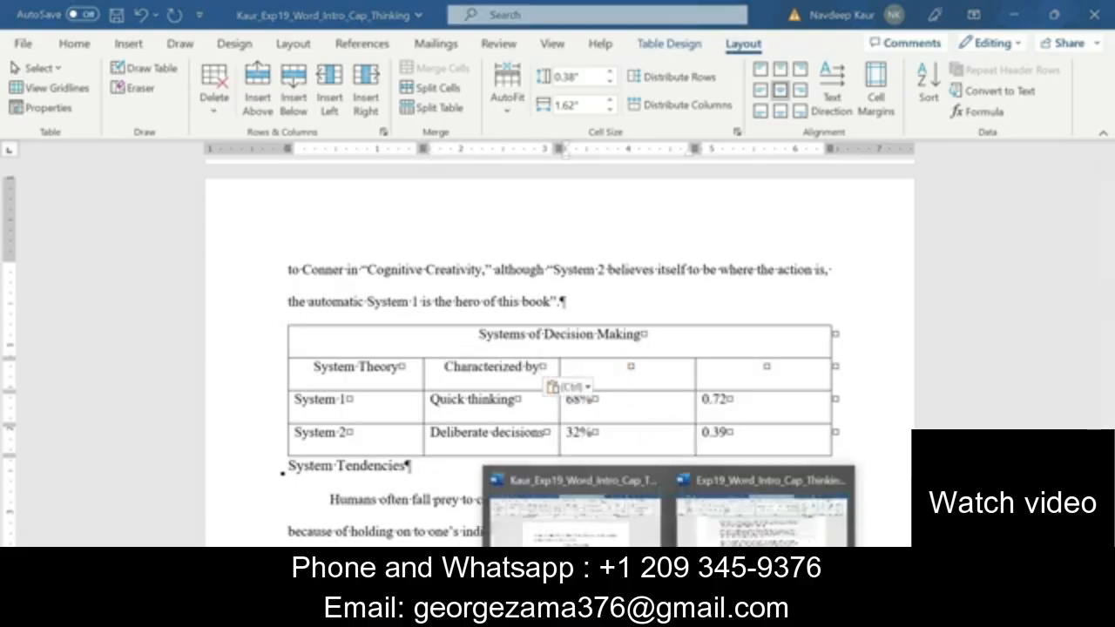
pyautogui.click(762, 514)
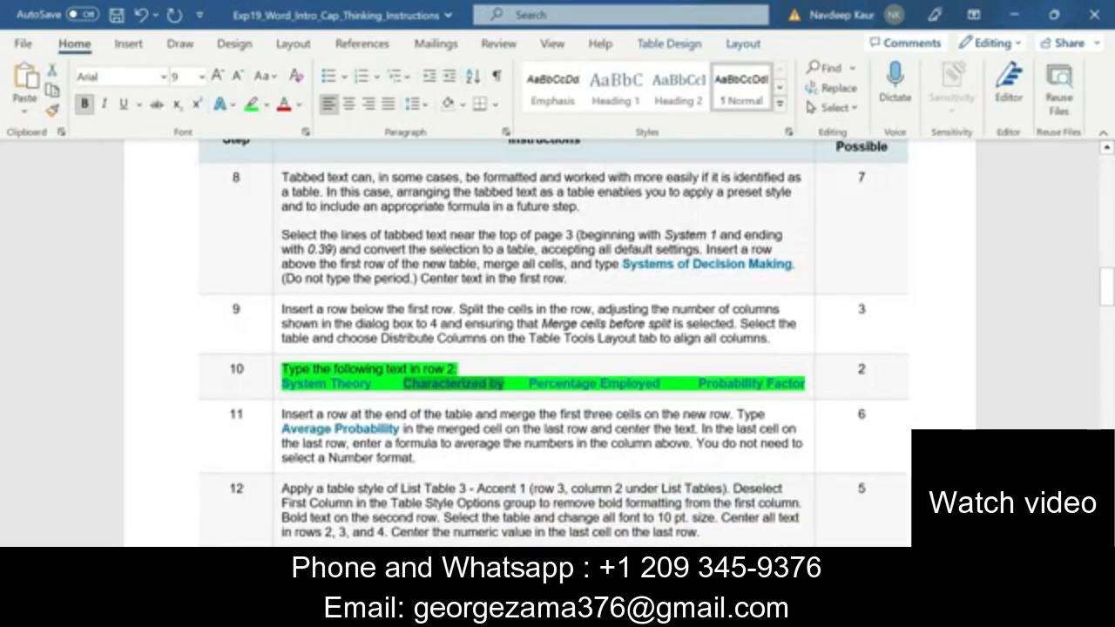
pyautogui.moveTo(529, 384); pyautogui.dragTo(661, 384)
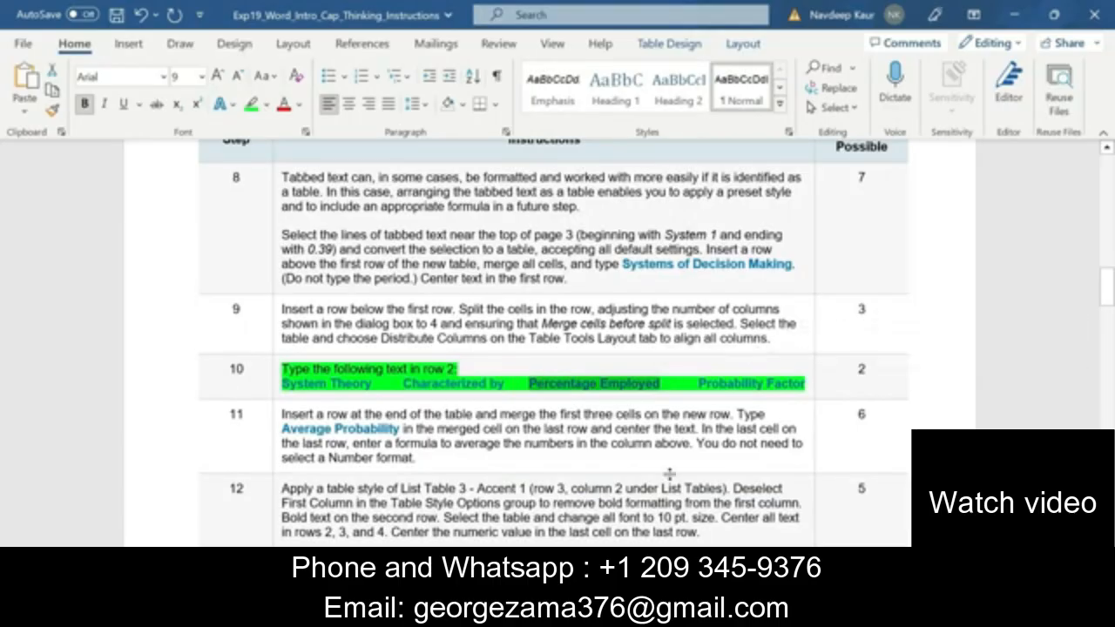
pyautogui.click(670, 610)
pyautogui.click(614, 536)
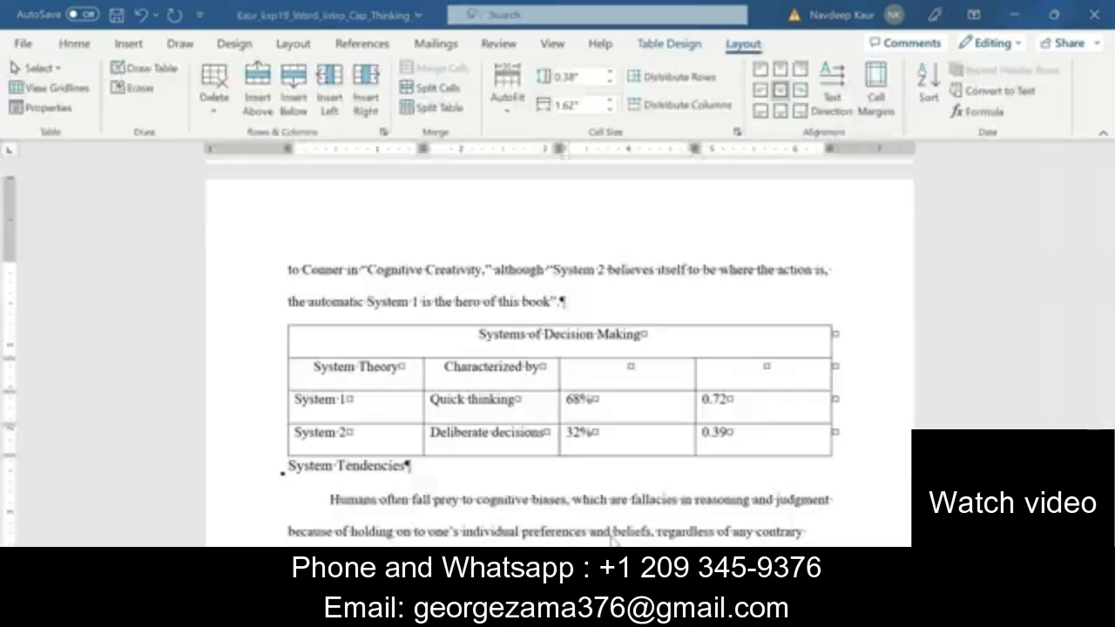
pyautogui.click(618, 360)
pyautogui.hotkey('ctrl', 'v')
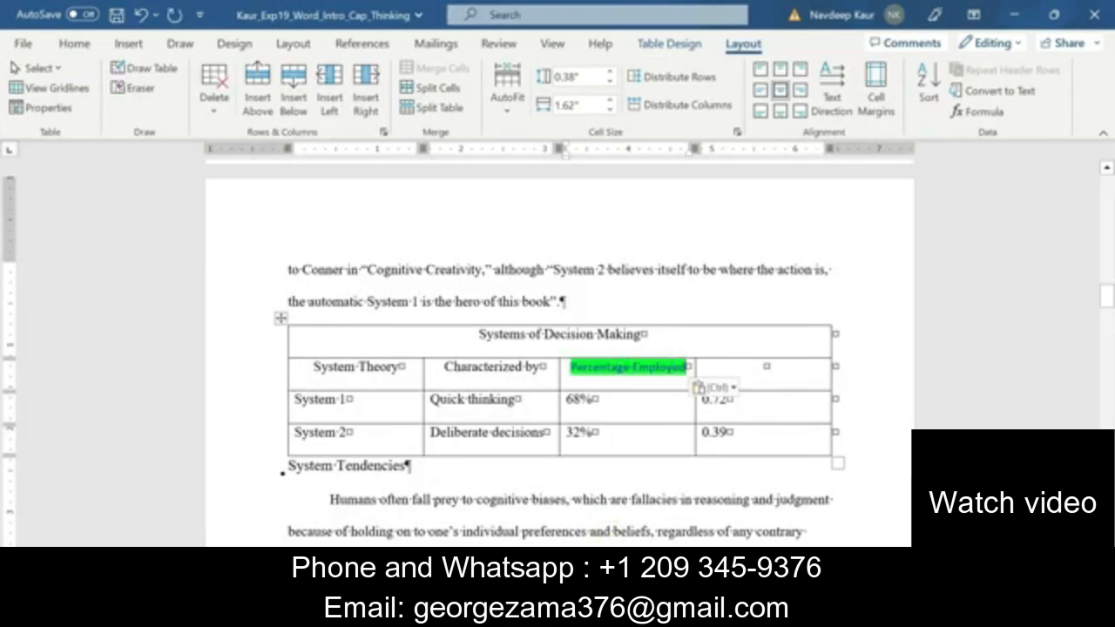
pyautogui.click(737, 388)
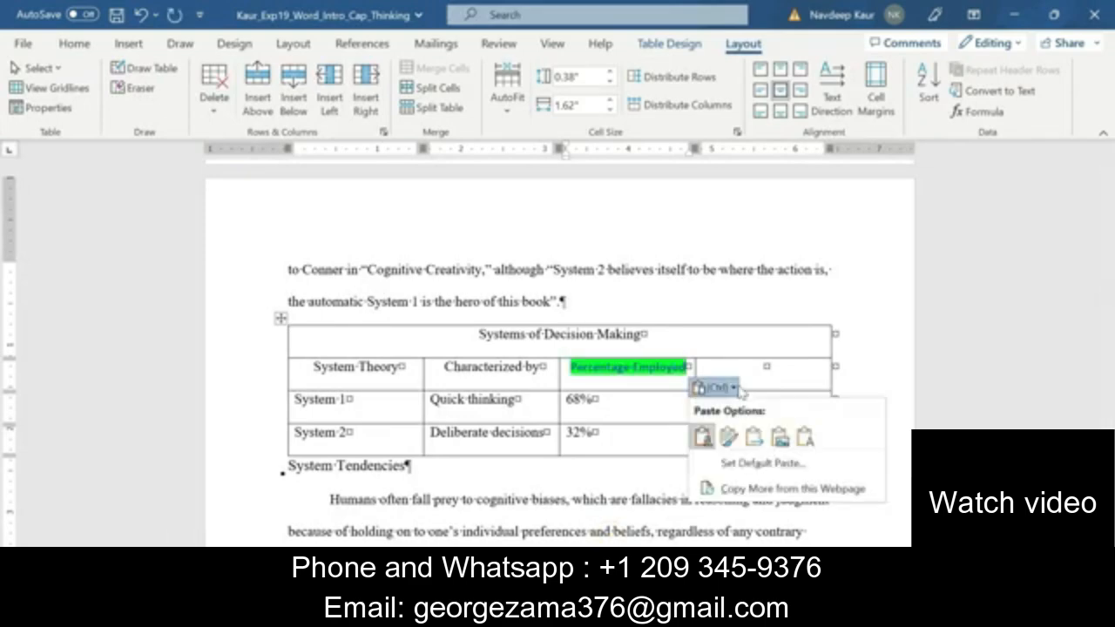
pyautogui.click(805, 435)
# Copy "Probability Factor" from step 10 of the instructions and paste it as text only into the last cell of the assignment table's row 2.
pyautogui.click(669, 610)
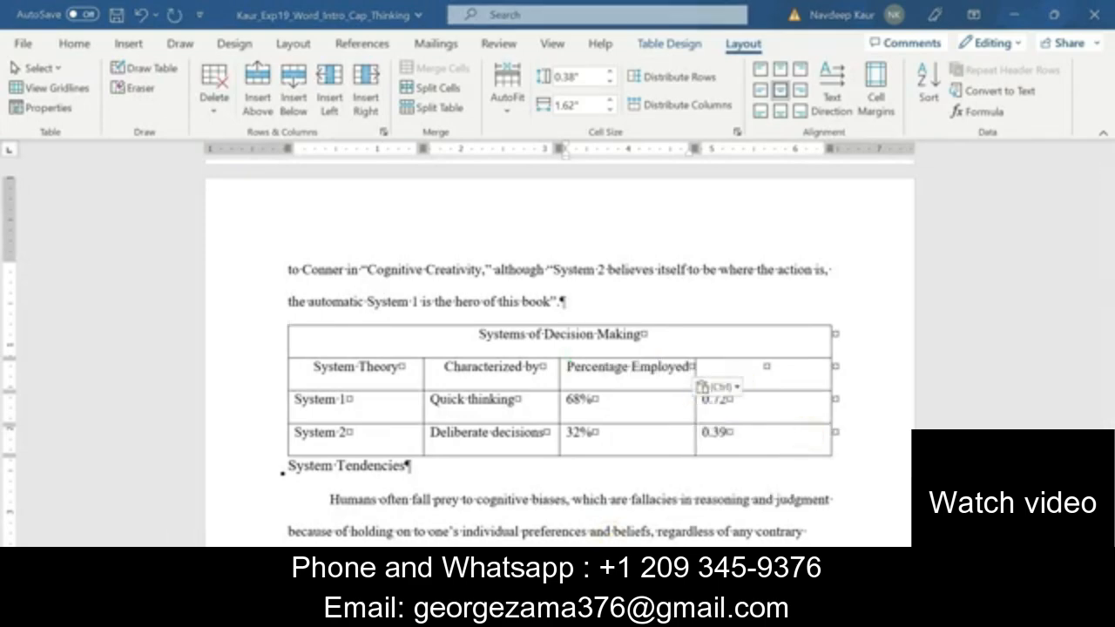
pyautogui.click(758, 514)
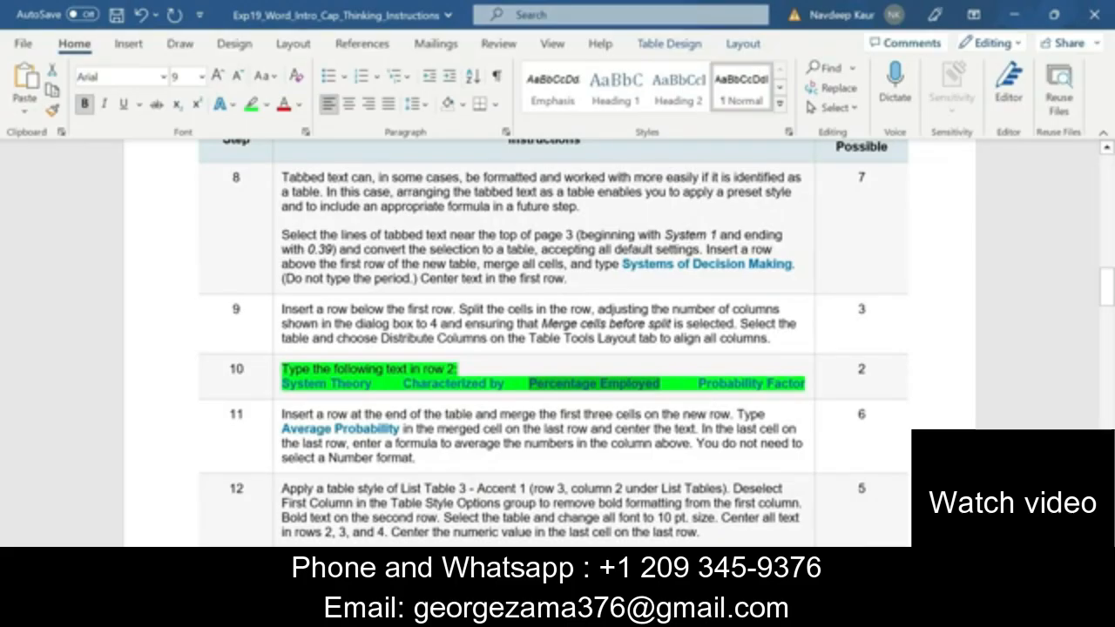
pyautogui.moveTo(698, 384); pyautogui.dragTo(805, 383)
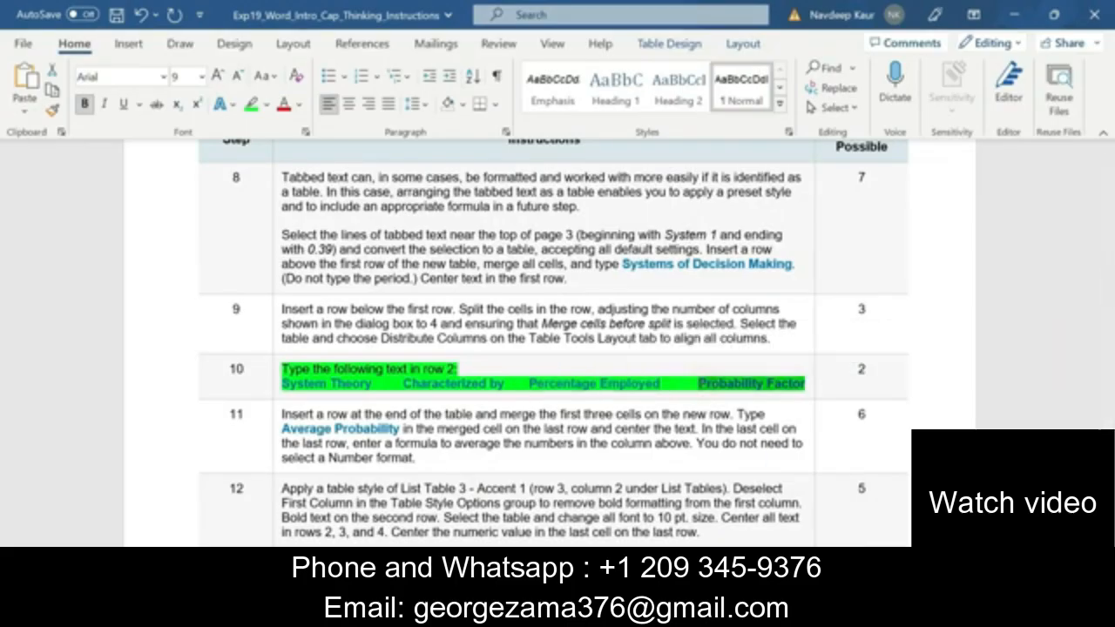
pyautogui.click(669, 610)
pyautogui.click(629, 531)
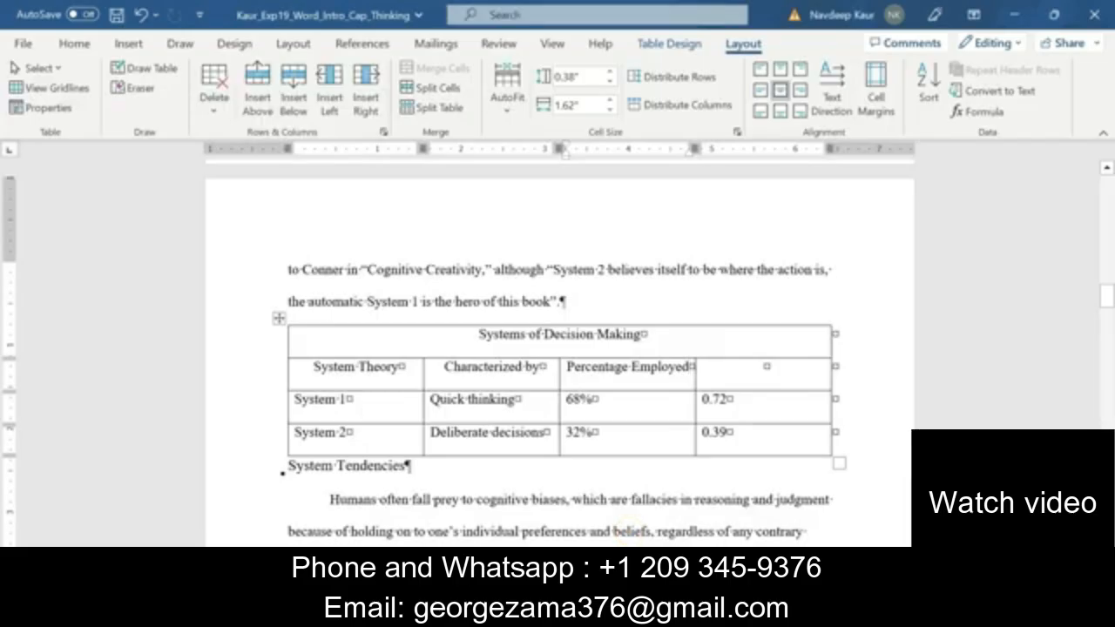
pyautogui.click(755, 366)
pyautogui.hotkey('ctrl', 'v')
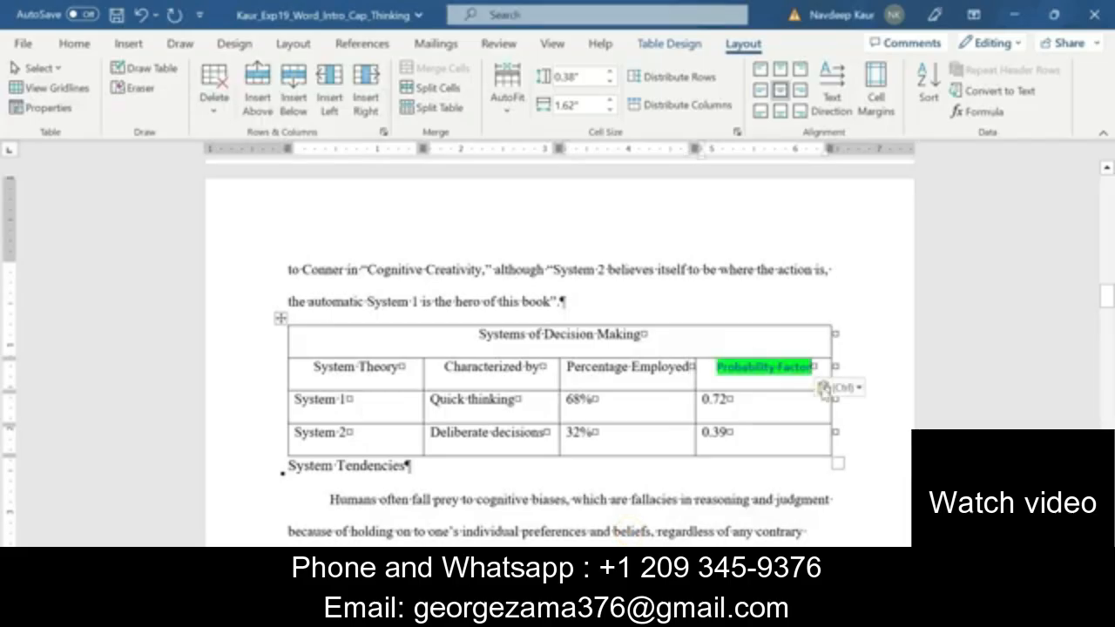
pyautogui.click(862, 389)
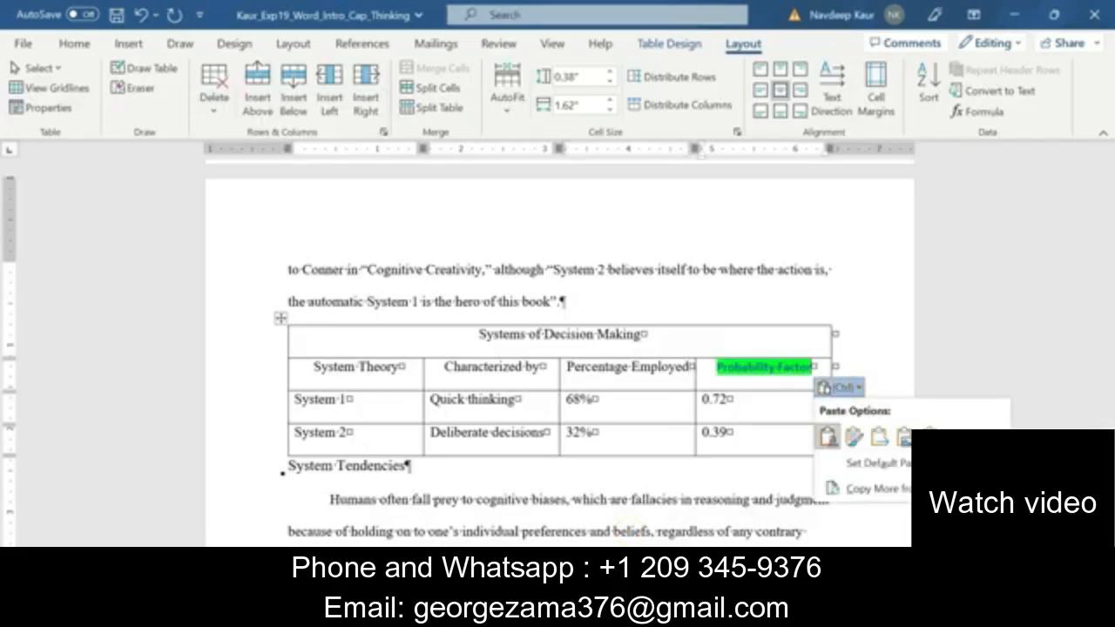
pyautogui.click(931, 437)
# In the instructions document, clear the highlight from step 10's text and highlight step 11's text in green.
pyautogui.click(670, 612)
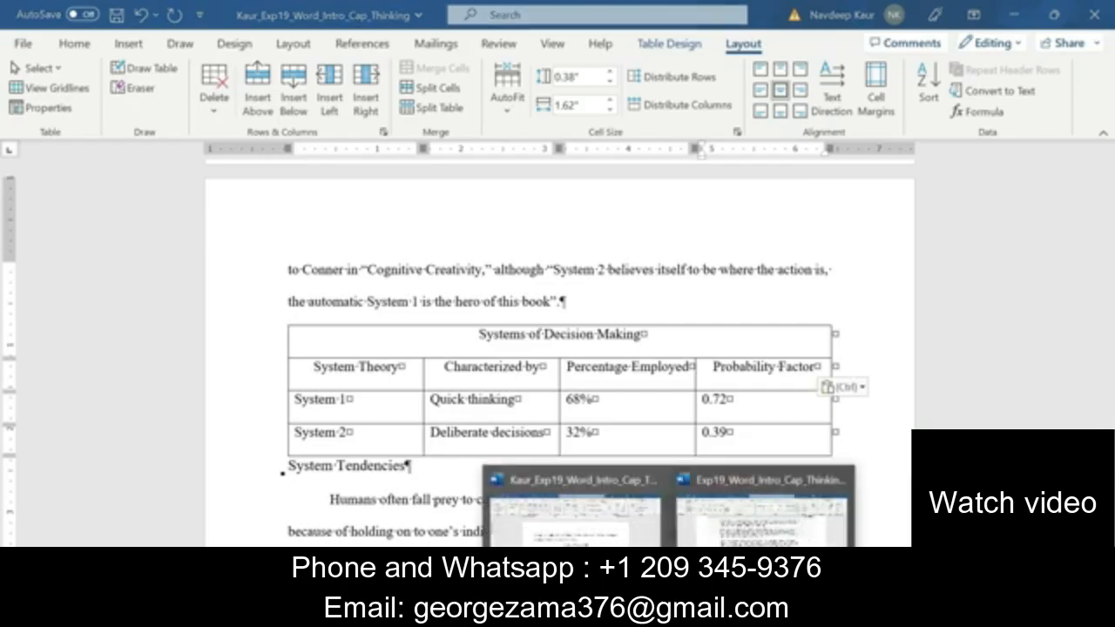
pyautogui.click(732, 540)
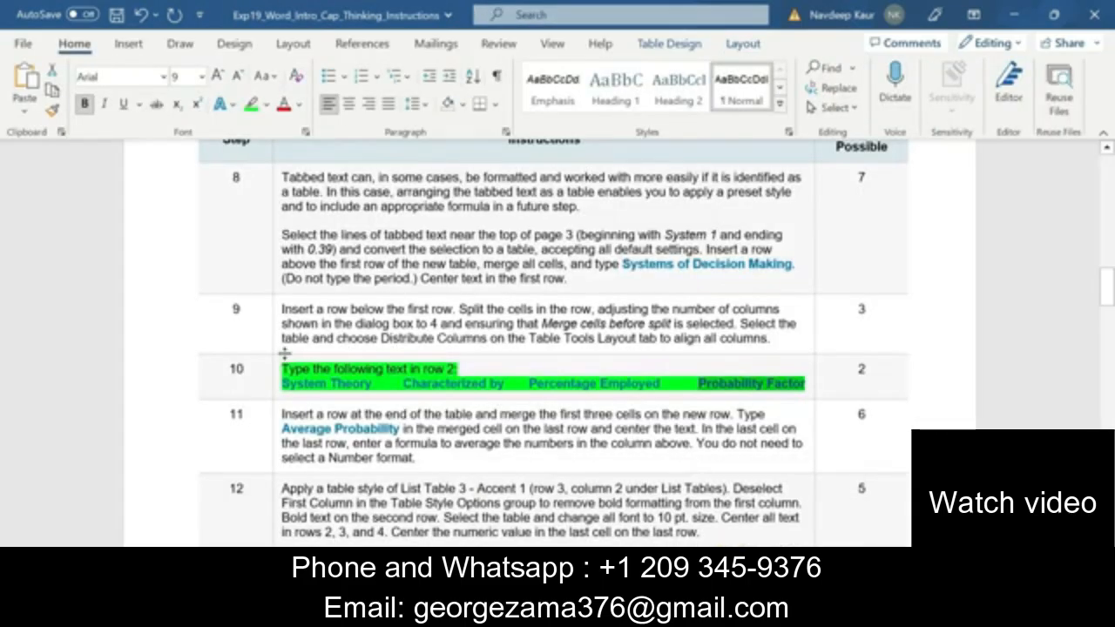
pyautogui.moveTo(281, 368); pyautogui.dragTo(781, 394)
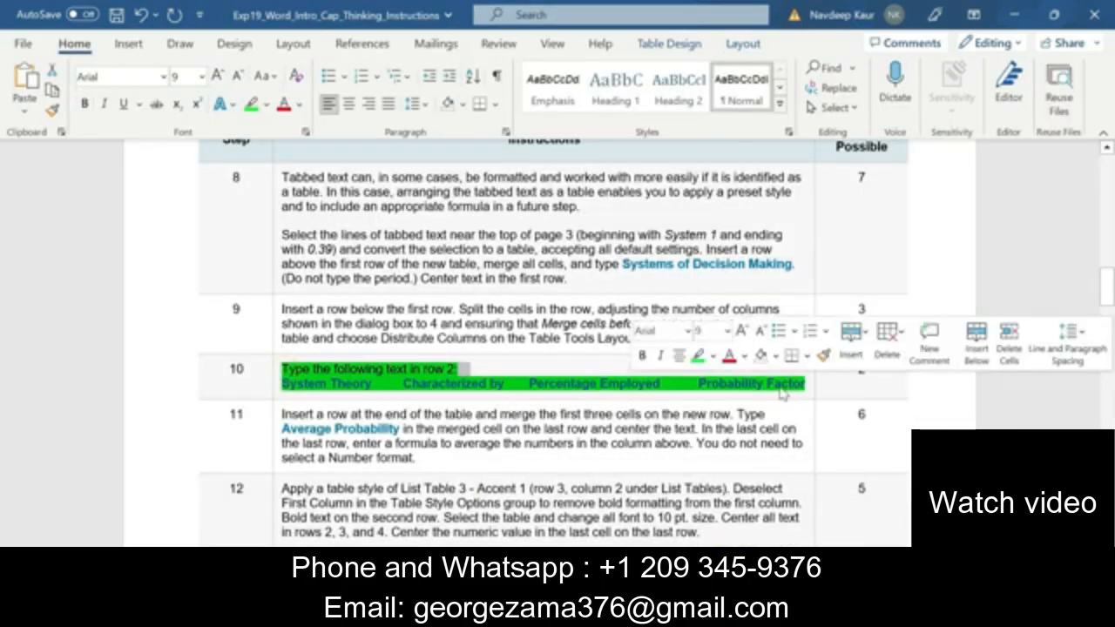
pyautogui.click(697, 355)
pyautogui.click(708, 383)
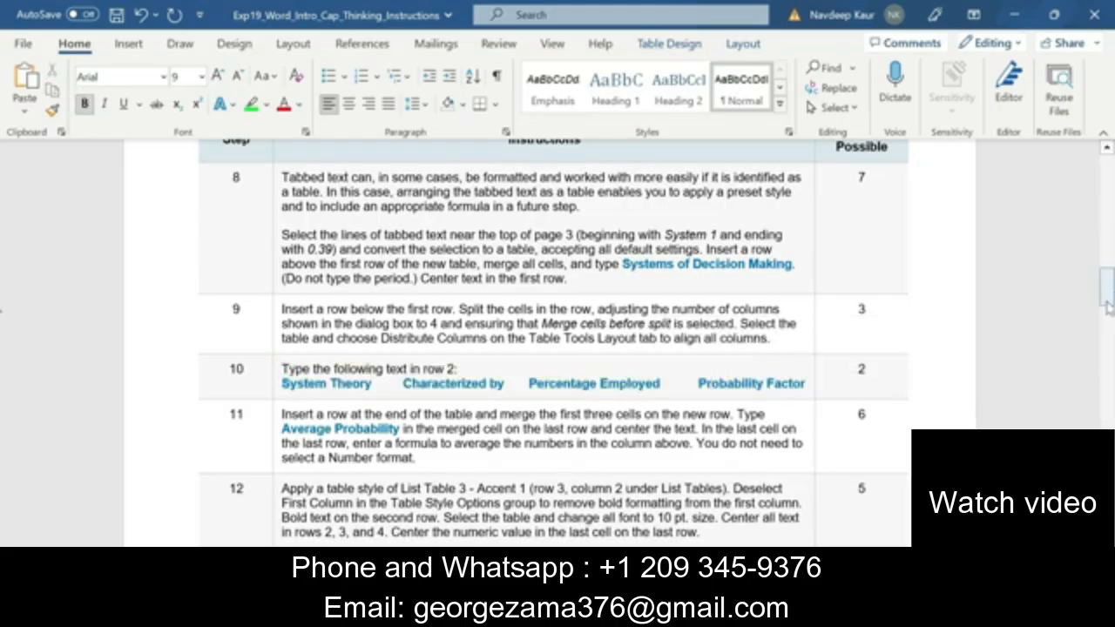
pyautogui.moveTo(1108, 302)
pyautogui.mouseDown()
pyautogui.moveTo(1111, 443)
pyautogui.moveTo(1113, 313)
pyautogui.mouseUp()
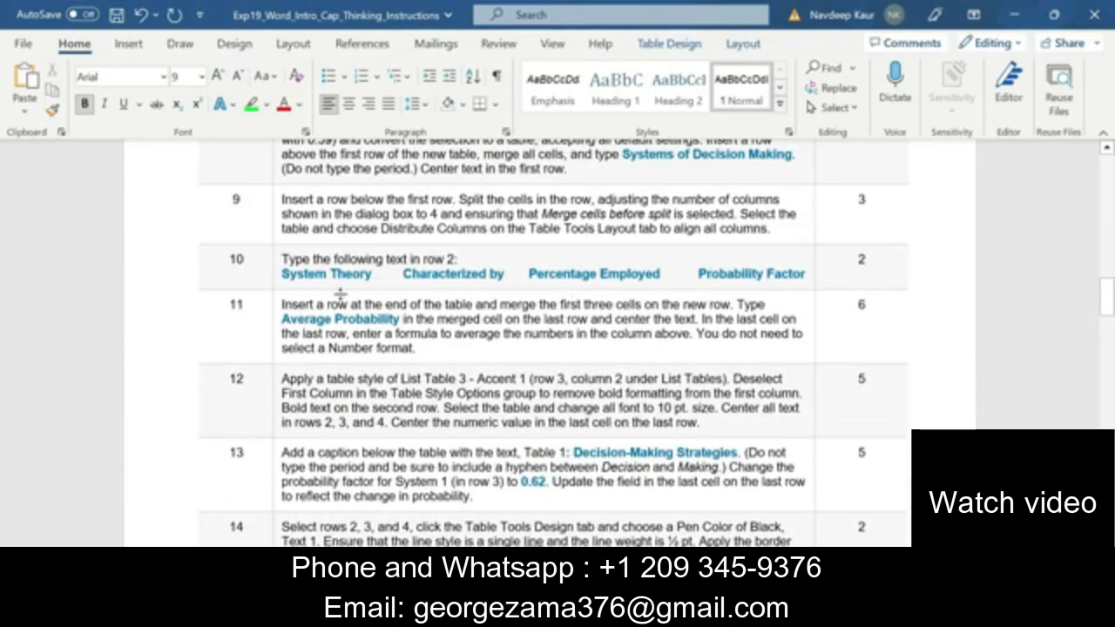
pyautogui.tripleClick(280, 305)
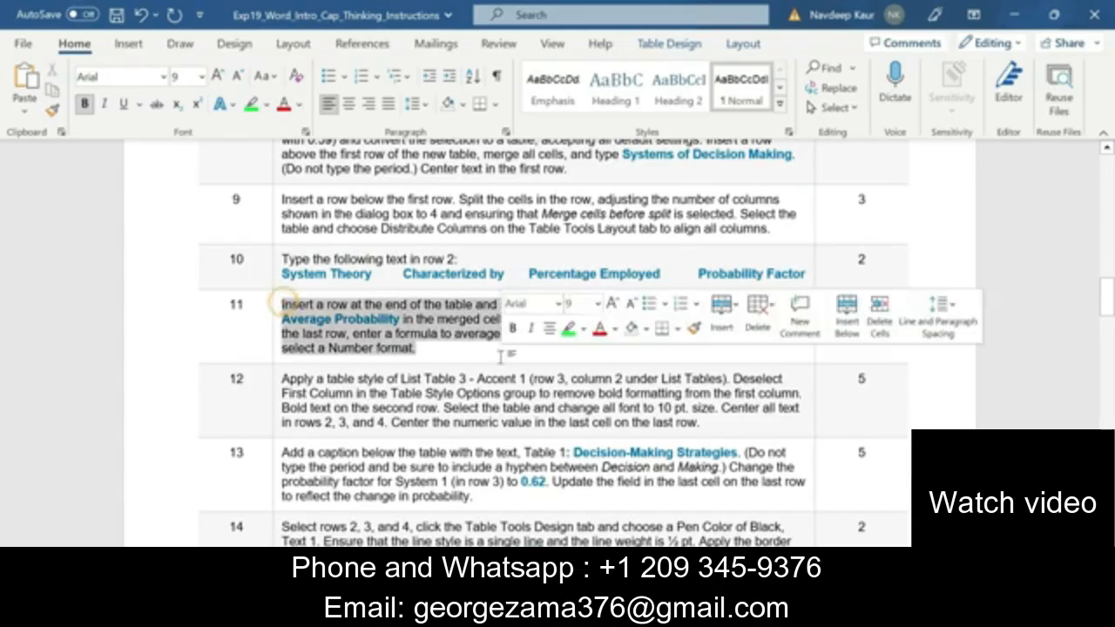
pyautogui.click(567, 336)
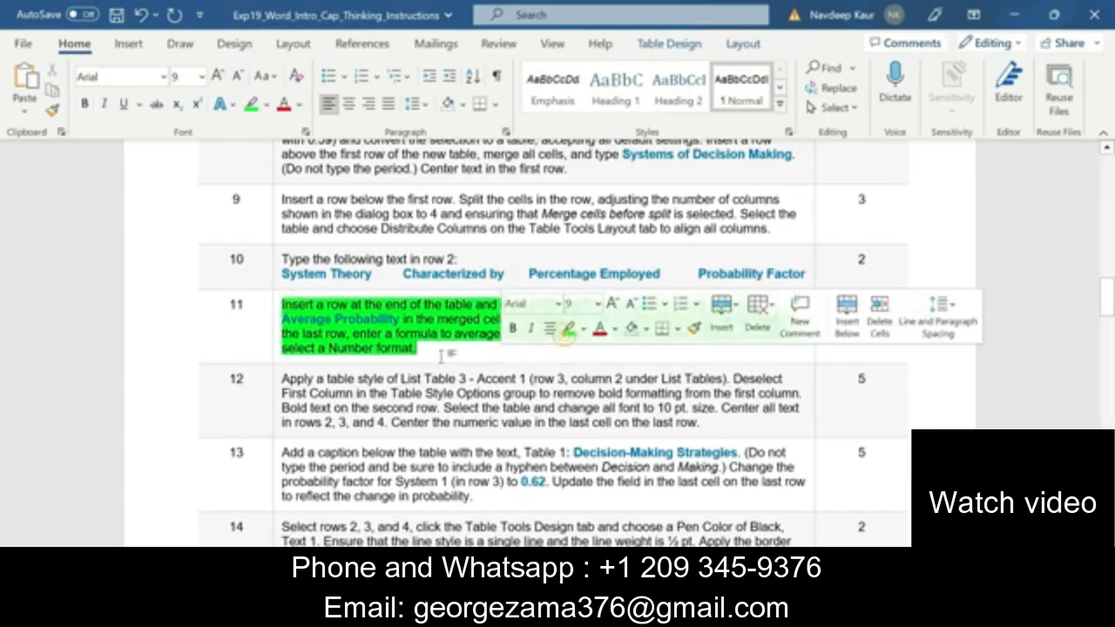
pyautogui.click(436, 351)
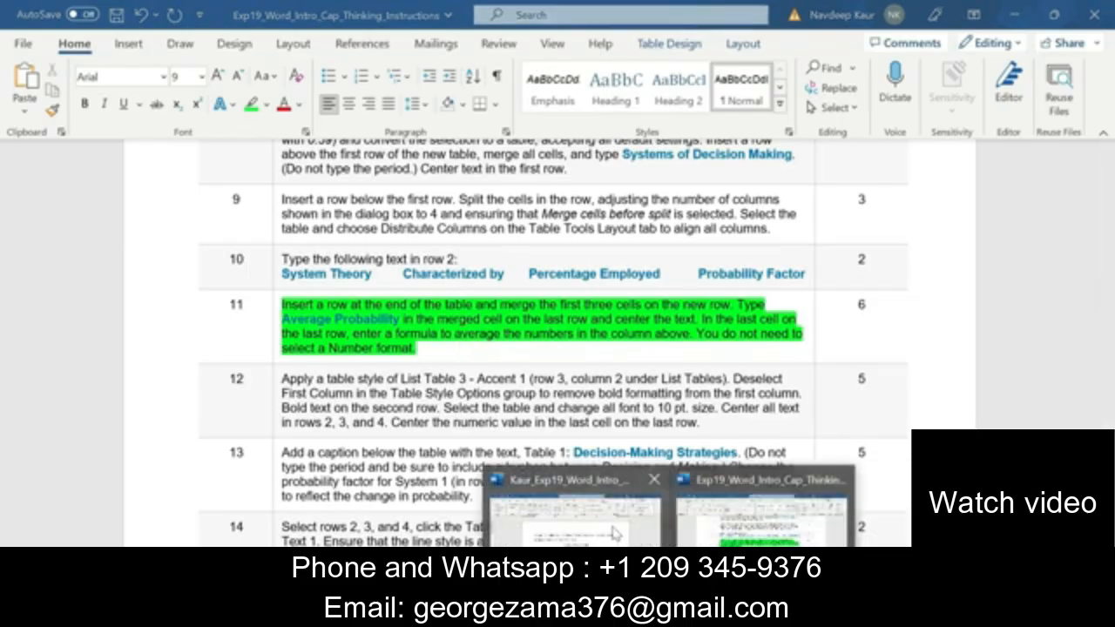
# In the assignment document, insert a row at the end of the table and merge its first three cells.
pyautogui.click(610, 530)
pyautogui.click(460, 430)
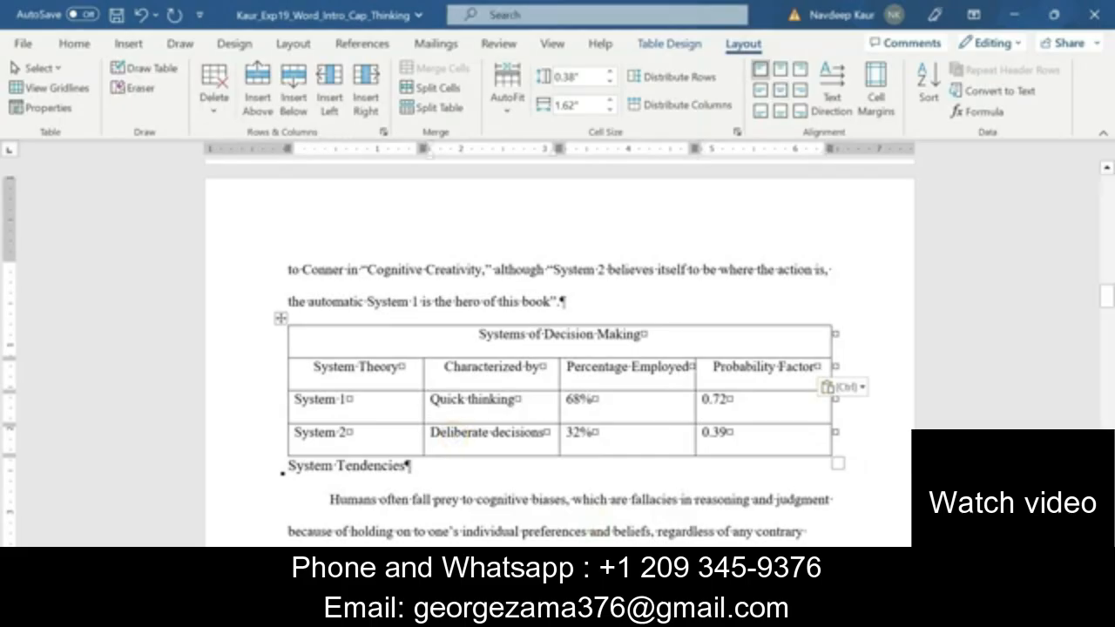
pyautogui.click(294, 103)
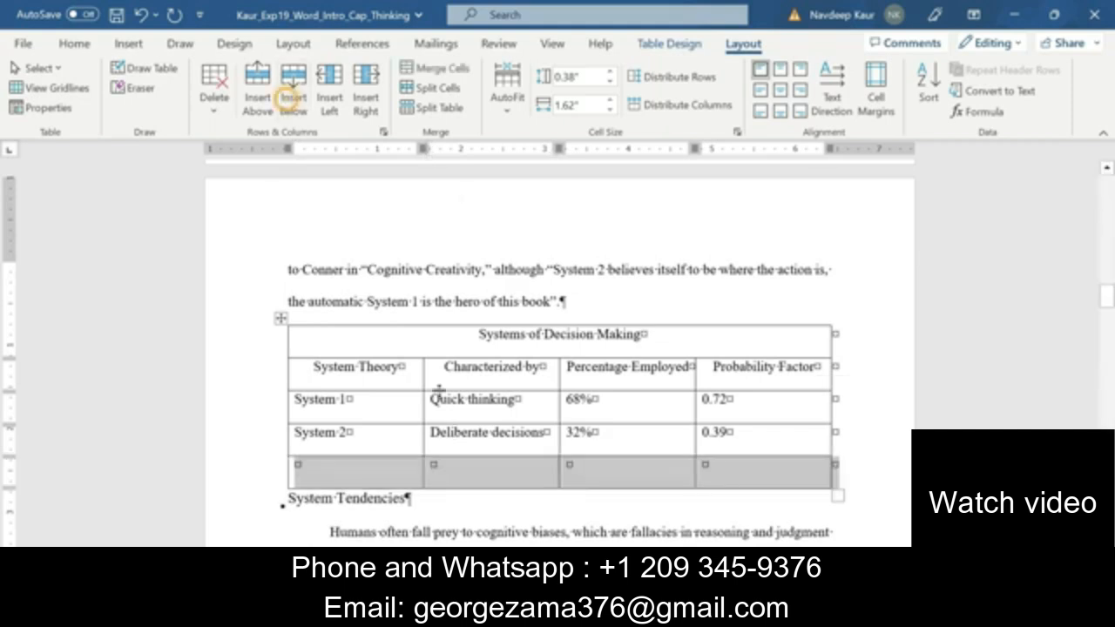
pyautogui.click(394, 467)
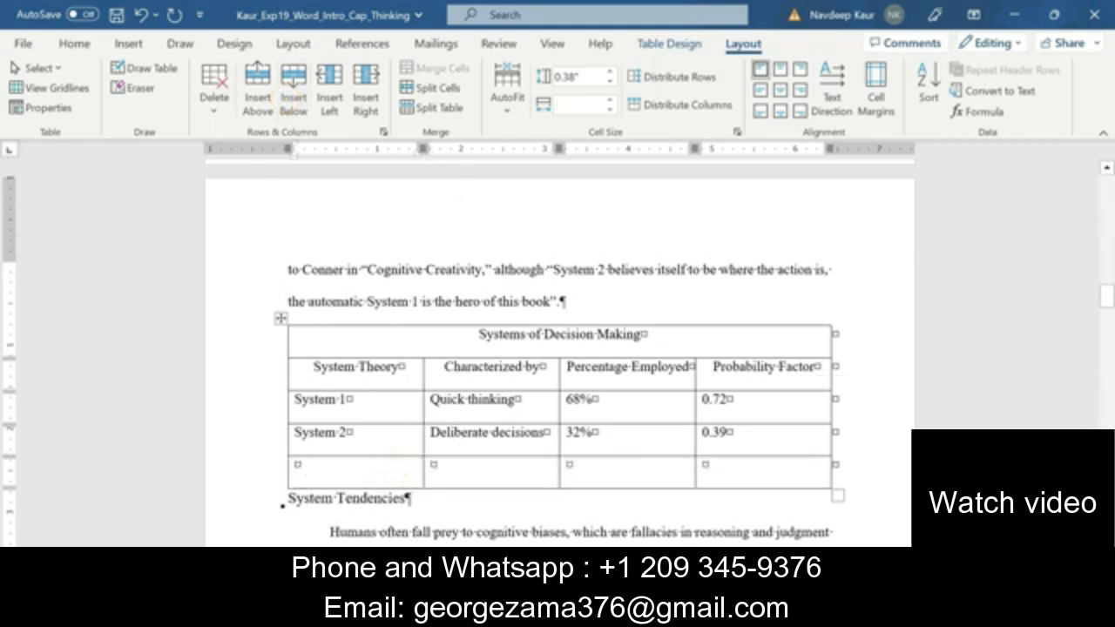
pyautogui.moveTo(479, 470); pyautogui.dragTo(608, 470)
pyautogui.moveTo(436, 471); pyautogui.dragTo(405, 477)
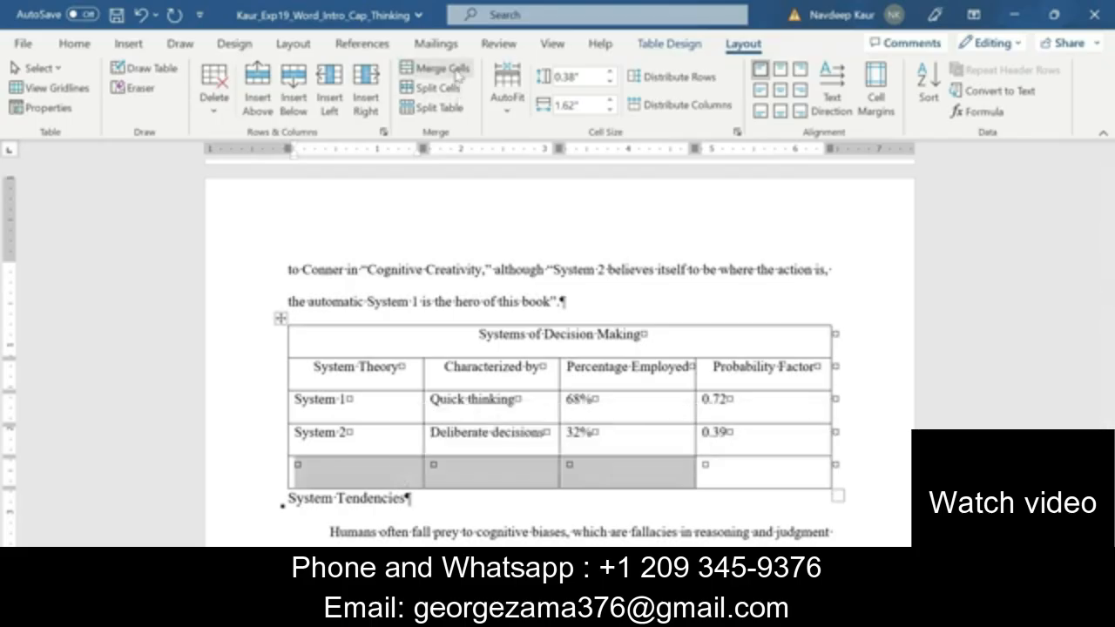
pyautogui.click(454, 75)
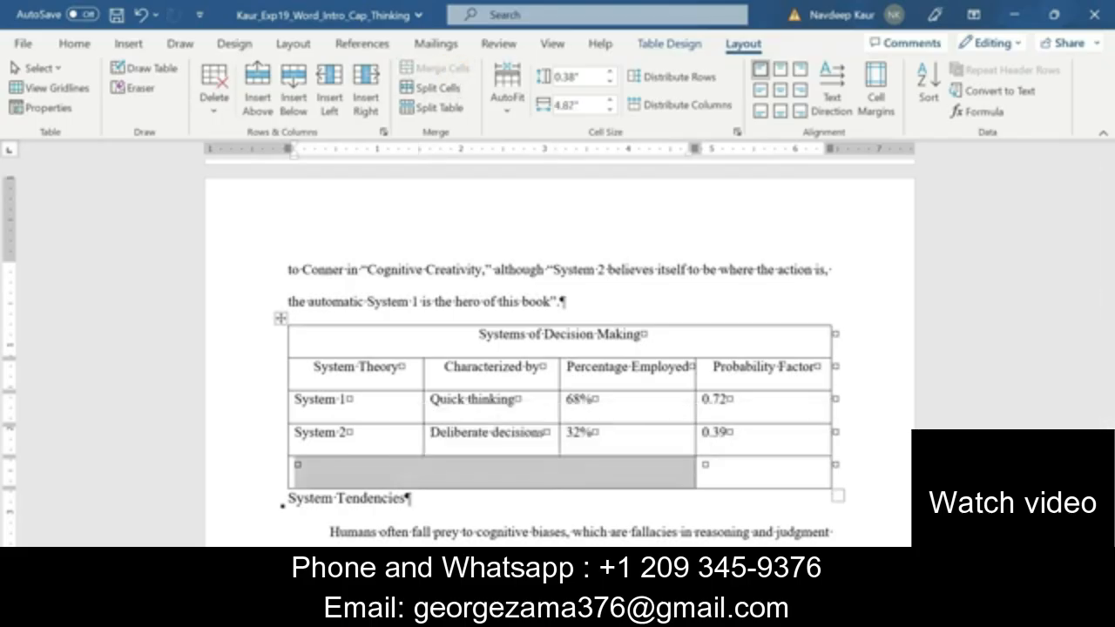
# Copy "Average Probability" from step 11 of the instructions and paste it as text only into the merged cell of the assignment table's last row.
pyautogui.click(754, 521)
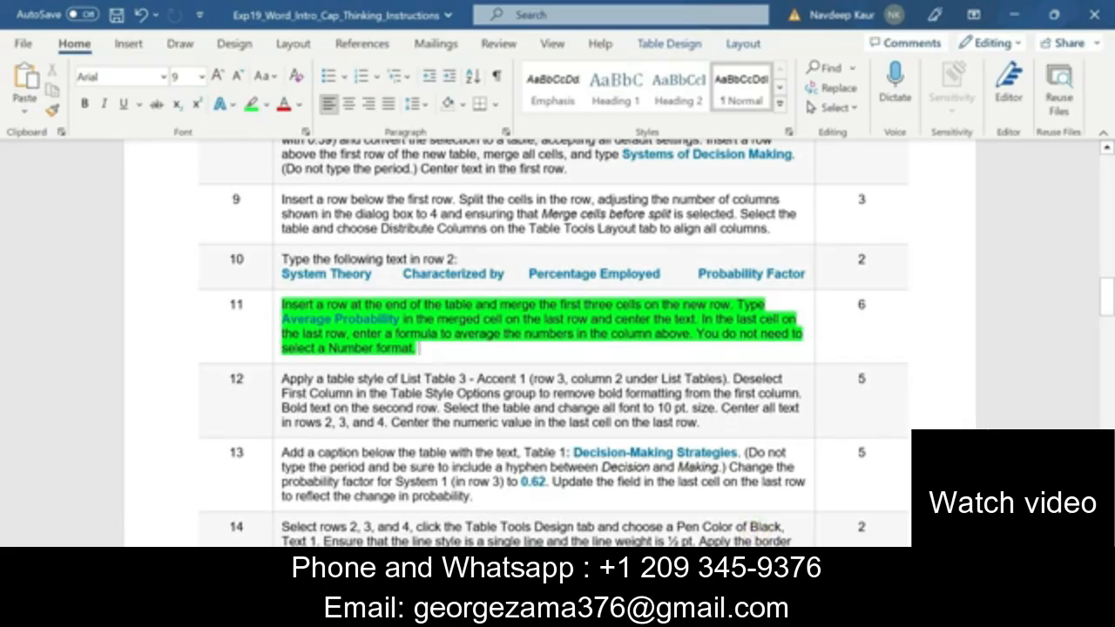
pyautogui.moveTo(281, 319); pyautogui.dragTo(400, 319)
pyautogui.hotkey('ctrl', 'c')
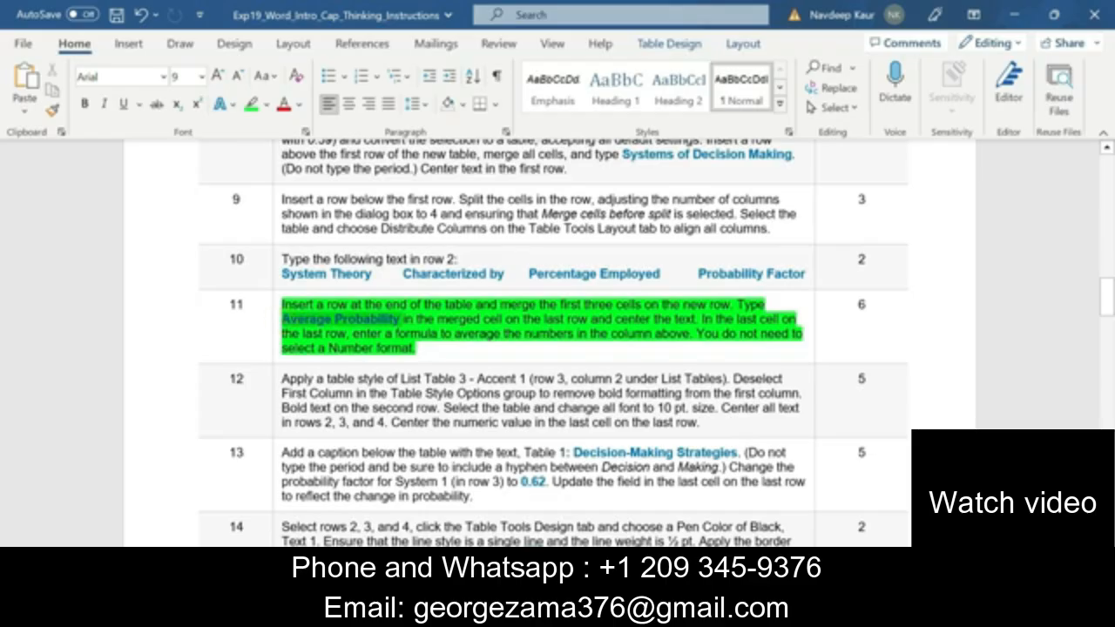
pyautogui.hotkey('ctrl', 'b')
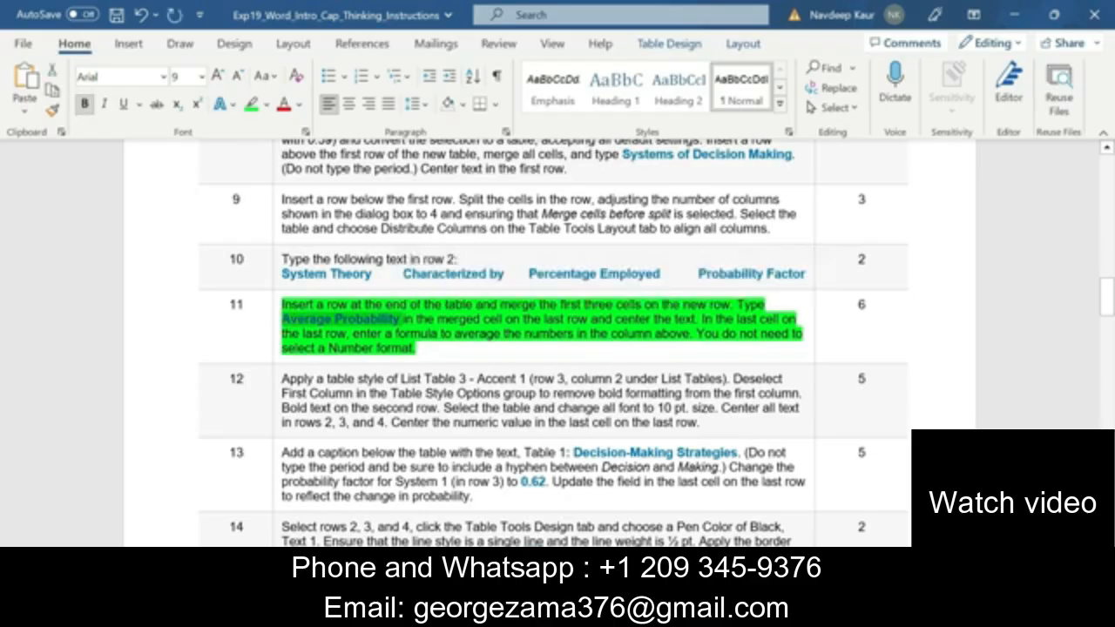
pyautogui.click(669, 613)
pyautogui.click(573, 536)
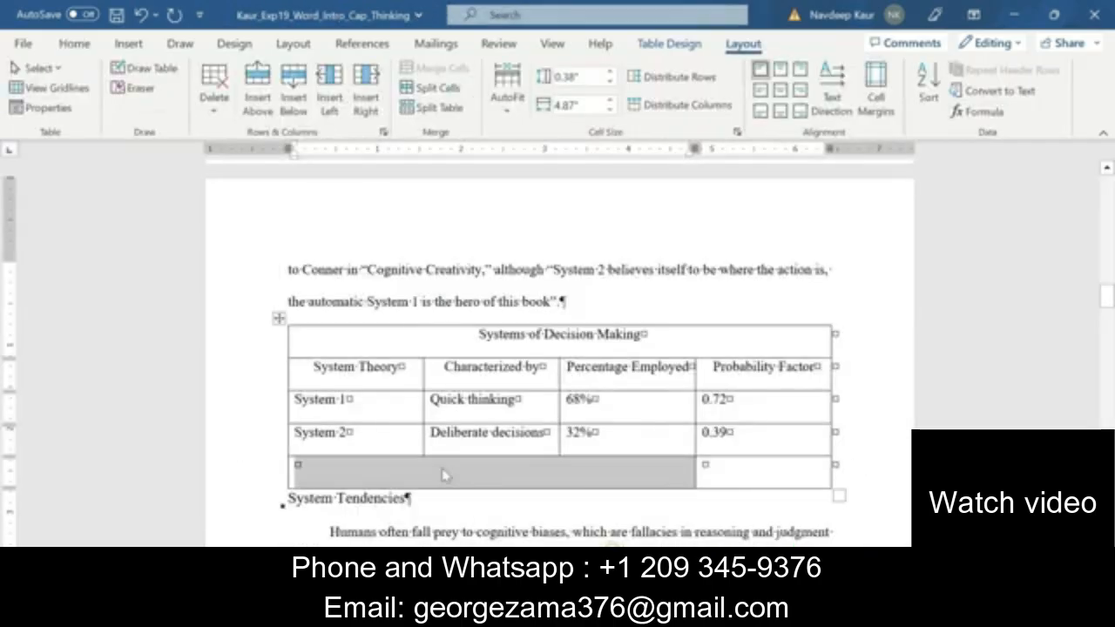
pyautogui.click(299, 468)
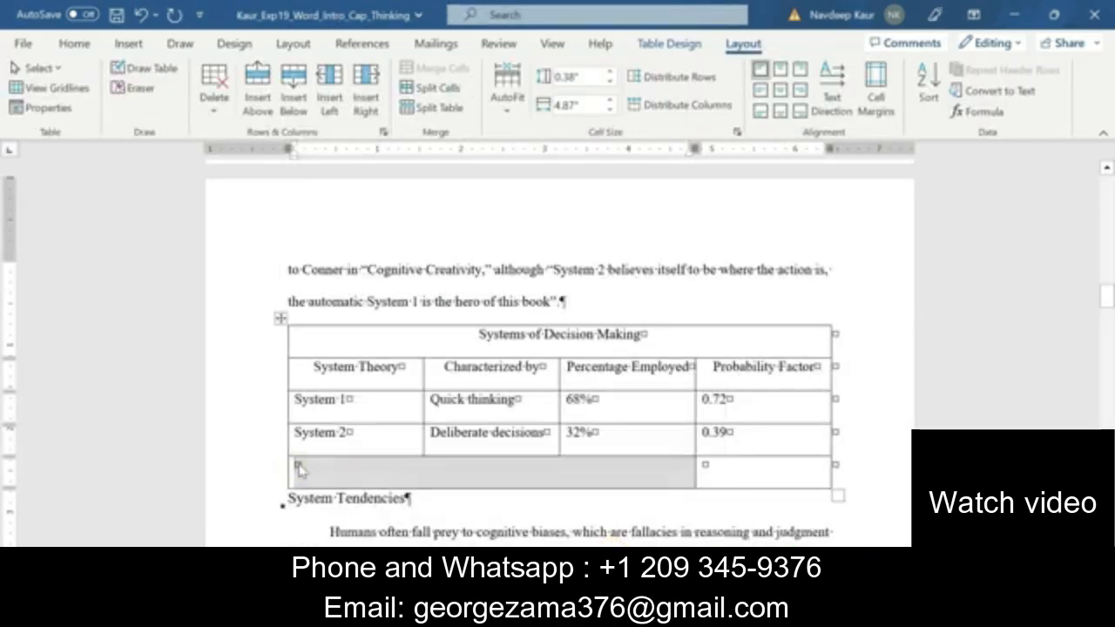
pyautogui.hotkey('ctrl', 'v')
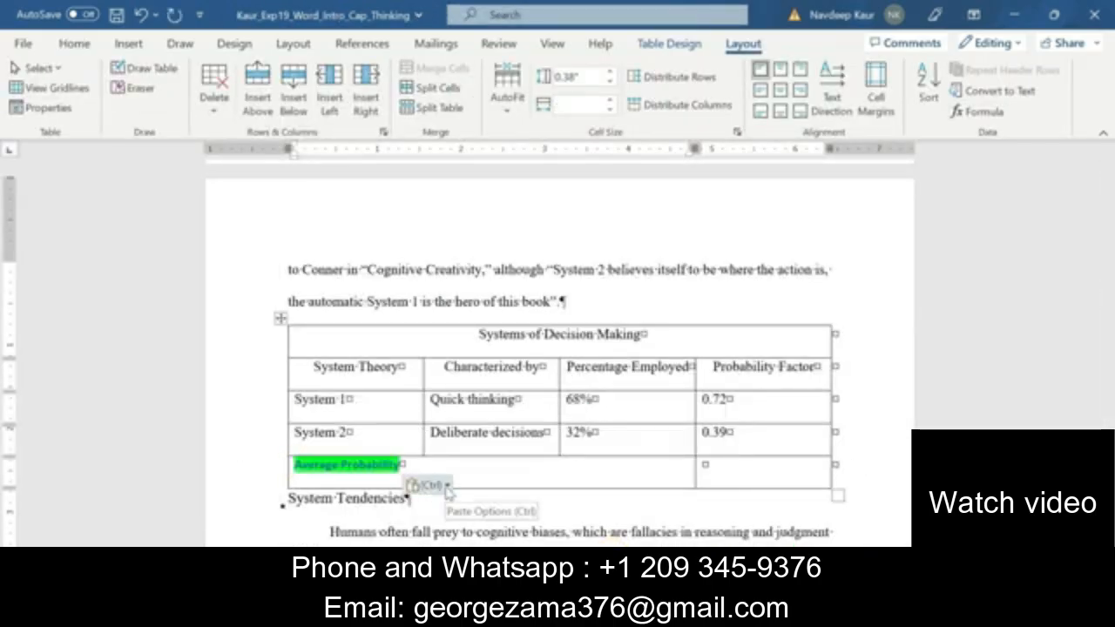
pyautogui.click(447, 485)
pyautogui.click(523, 406)
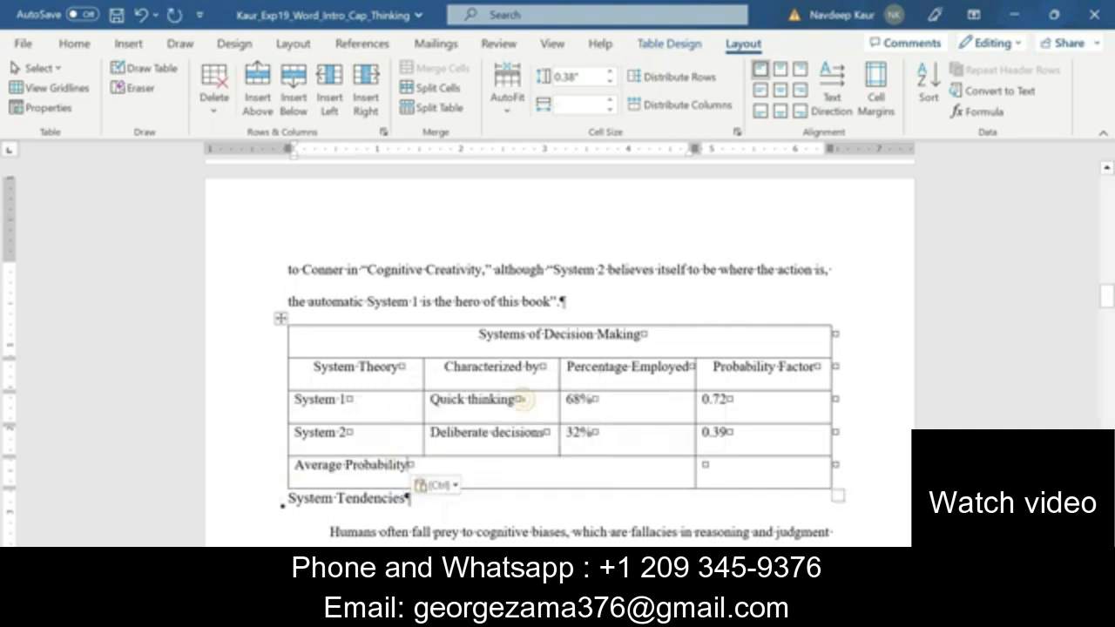
# Center the "Average Probability" text horizontally and vertically in its merged cell.
pyautogui.click(365, 466)
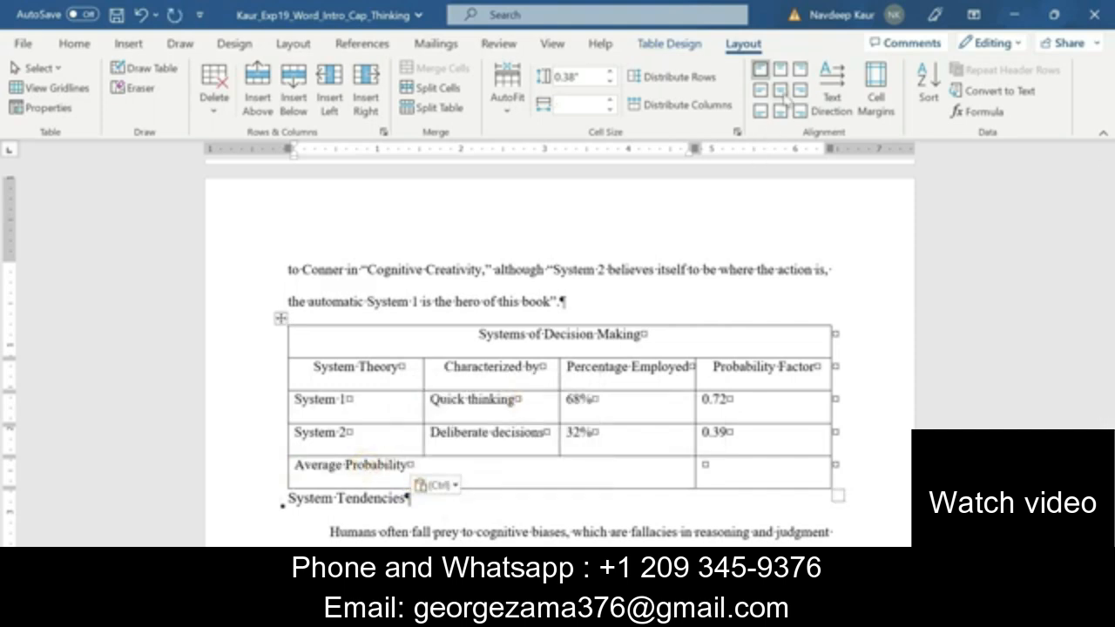
pyautogui.click(782, 91)
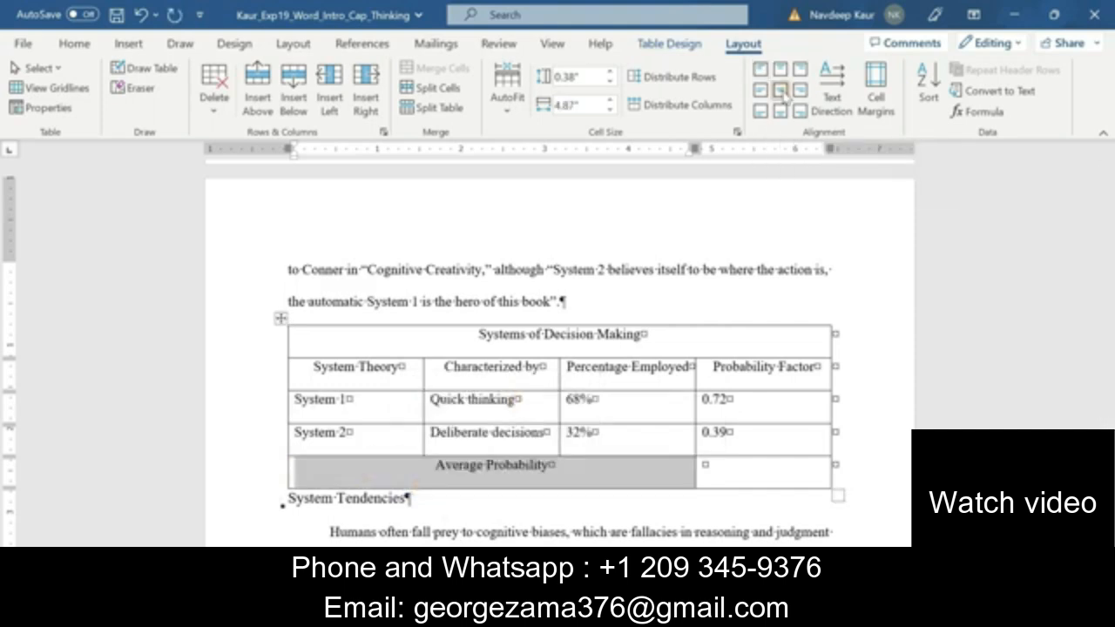
pyautogui.click(560, 484)
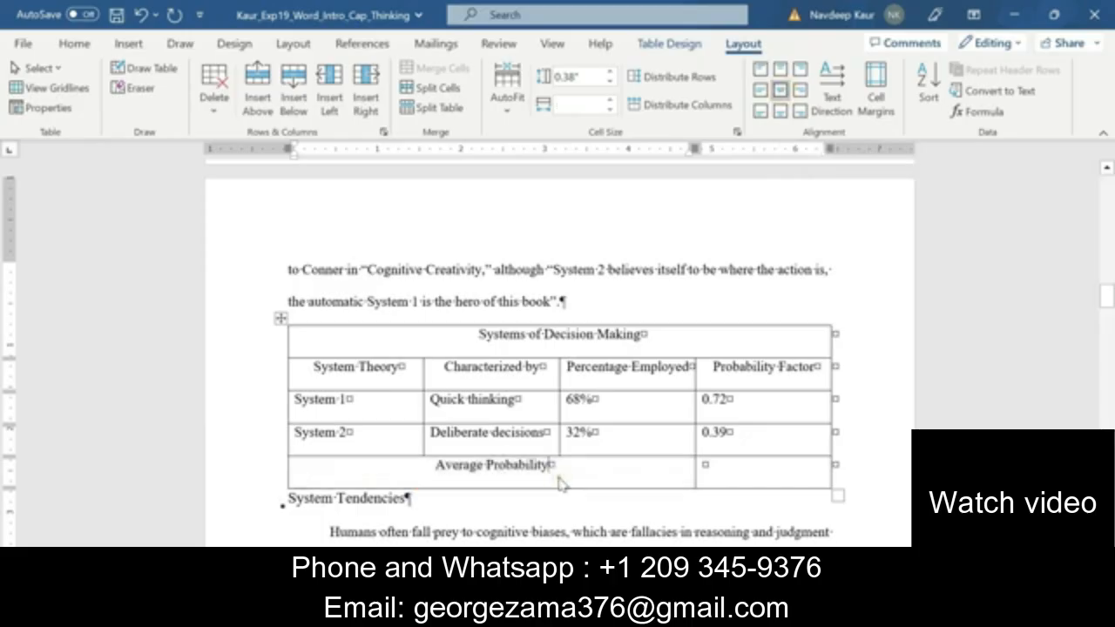
# Check step 11 in the instructions, and enter the formula =AVERAGE(ABOVE) in the last cell of the assignment table's last row.
pyautogui.moveTo(670, 610)
pyautogui.click(752, 522)
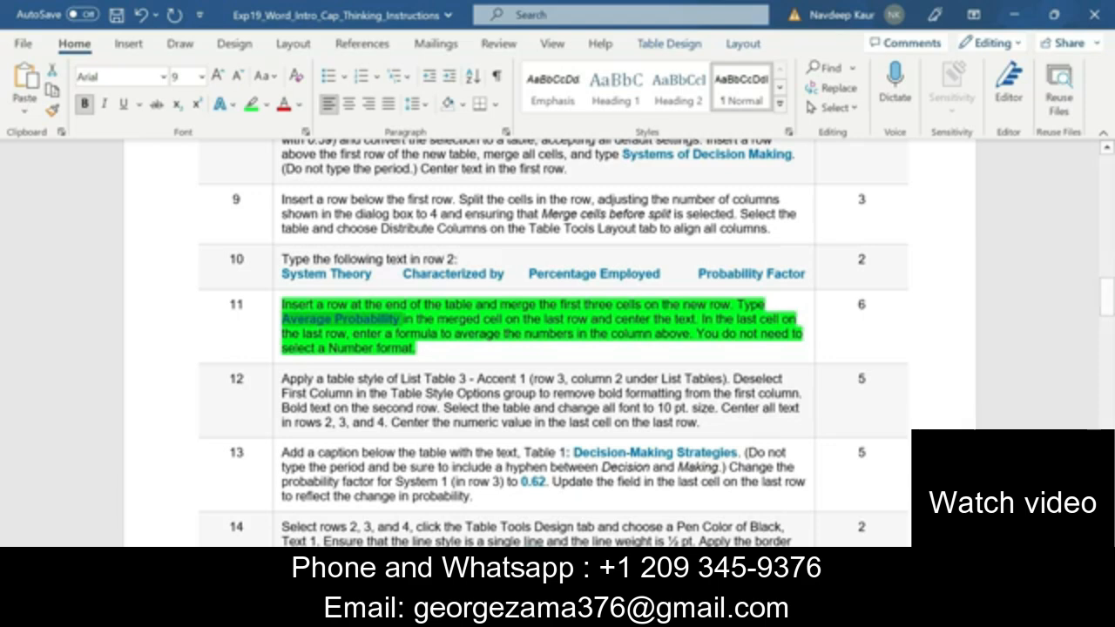
pyautogui.click(669, 614)
pyautogui.click(592, 519)
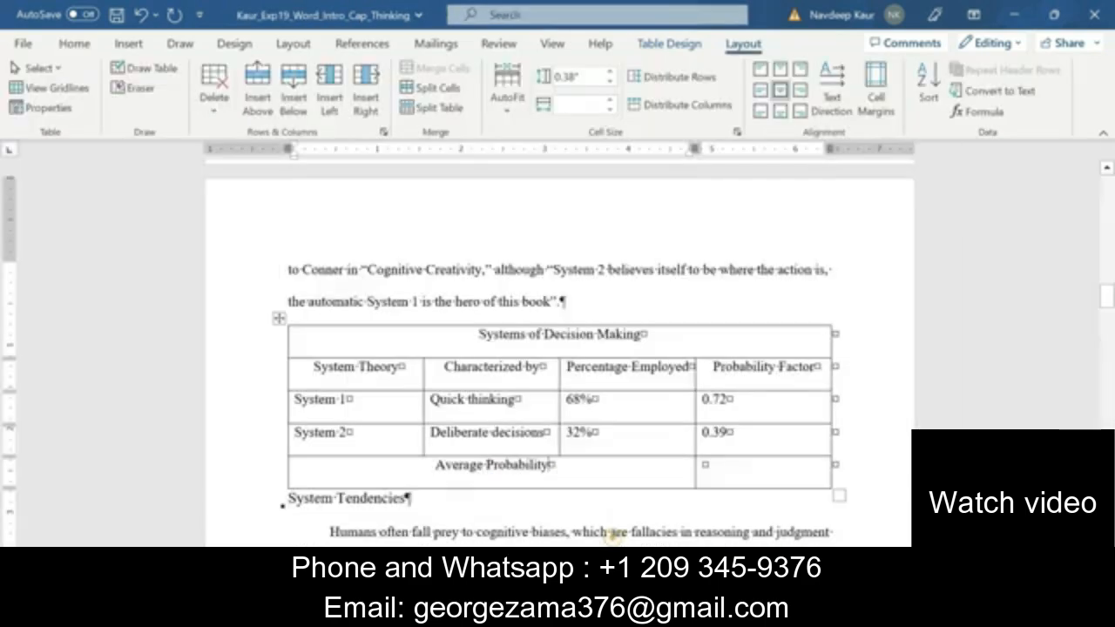
pyautogui.click(704, 464)
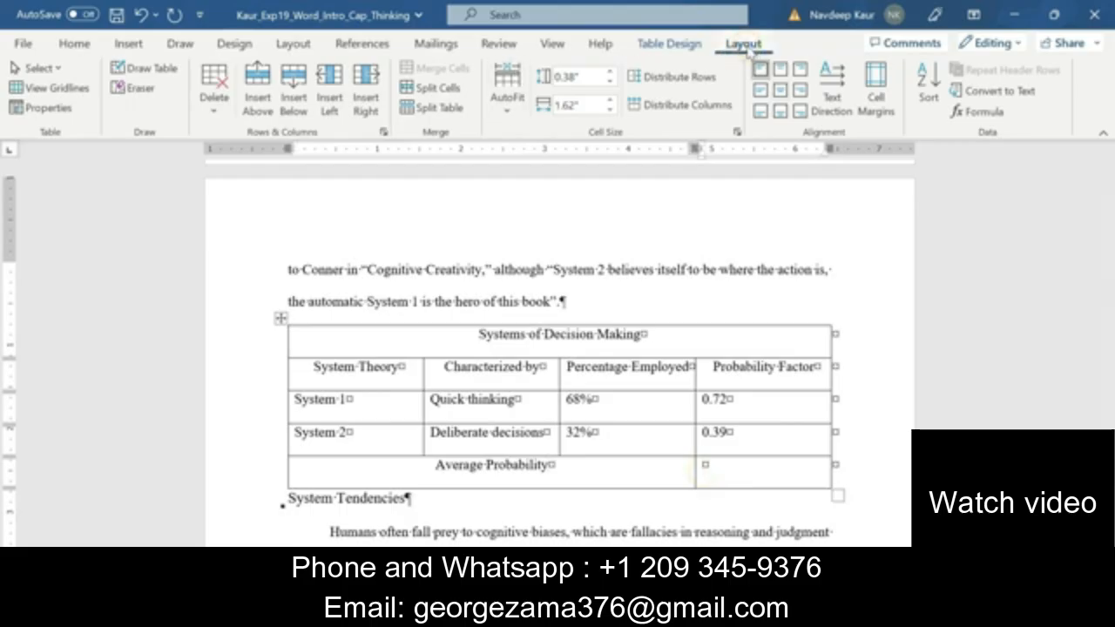
pyautogui.click(976, 111)
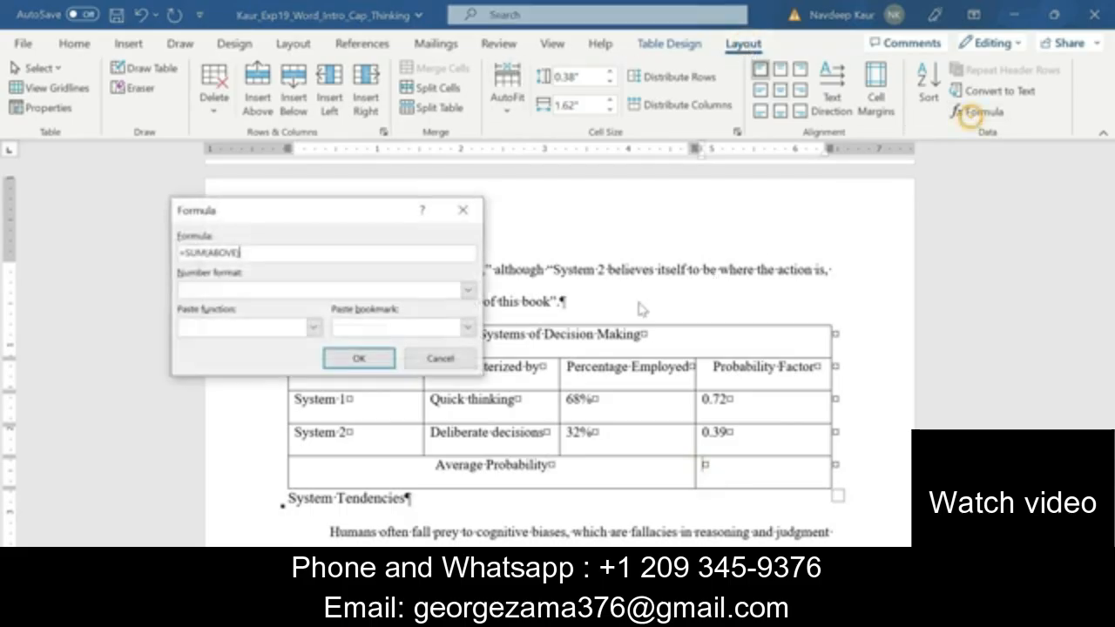
pyautogui.click(208, 253)
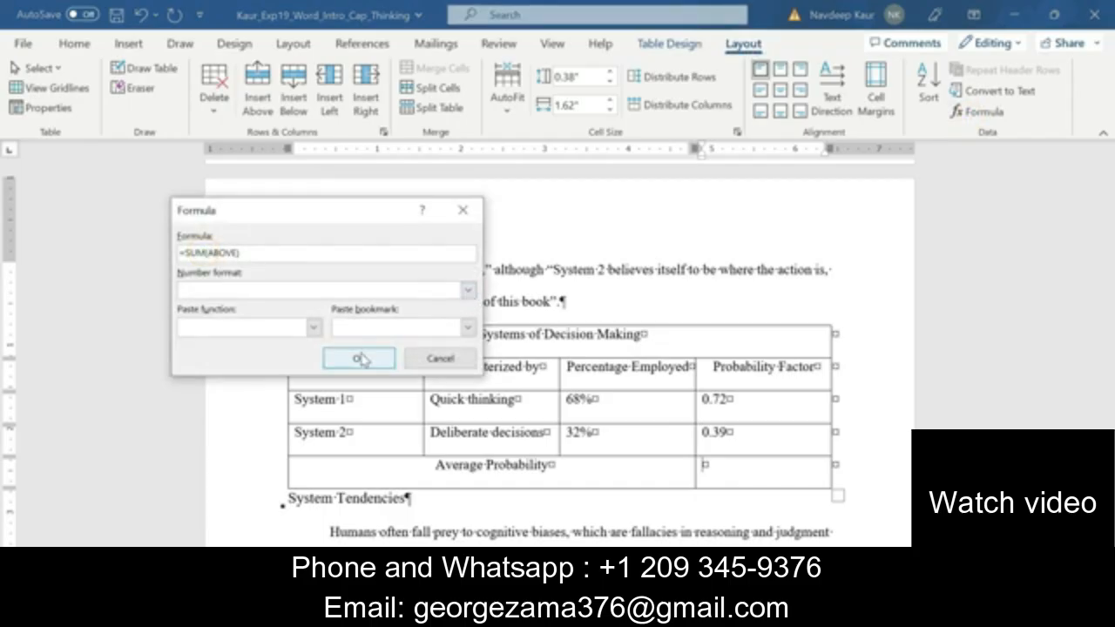
pyautogui.press('BackSpace')
pyautogui.press('BackSpace')
pyautogui.press('BackSpace')
pyautogui.write('AV')
pyautogui.write('ERSG')
pyautogui.press('BackSpace')
pyautogui.press('BackSpace')
pyautogui.write('S')
pyautogui.press('BackSpace')
pyautogui.write('AGE')
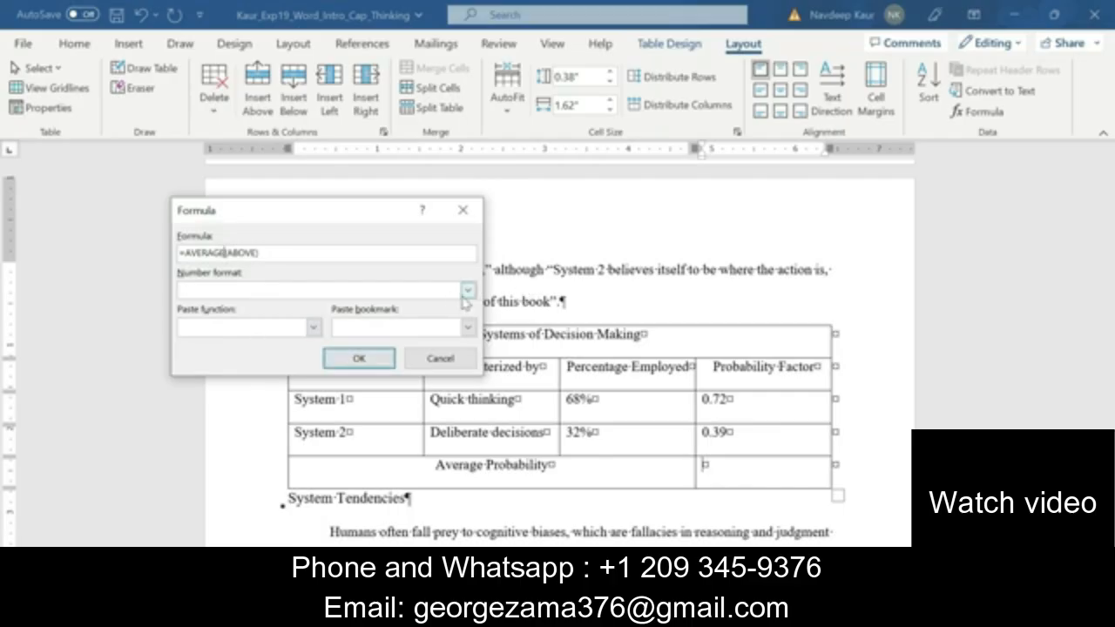
pyautogui.click(360, 359)
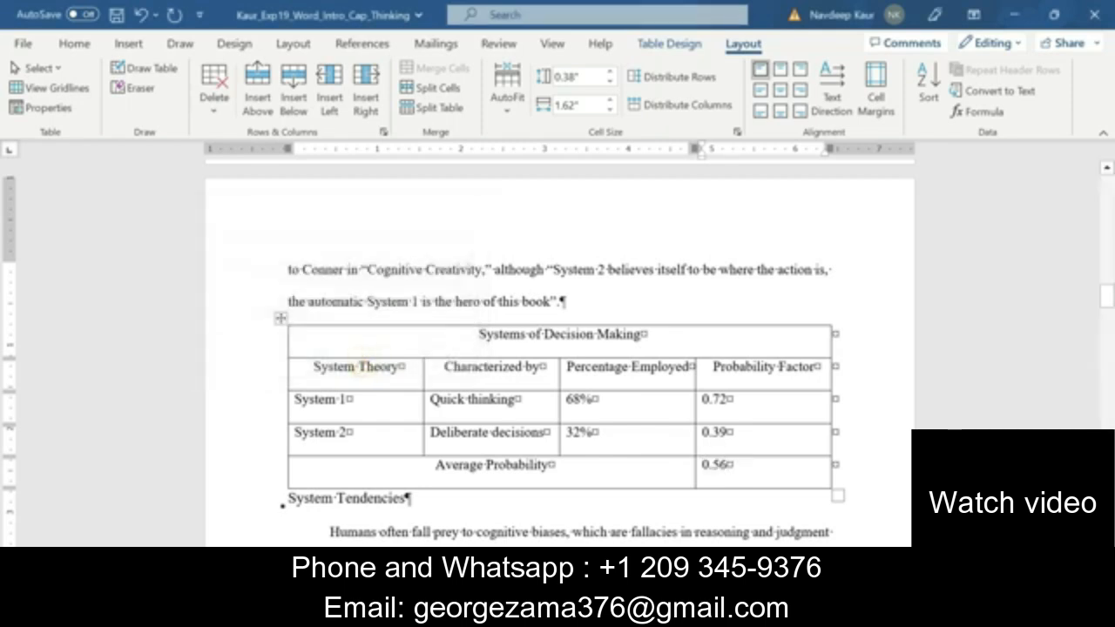
# In the instructions document, clear the highlight from step 11's text and highlight step 12's text in green.
pyautogui.moveTo(669, 614)
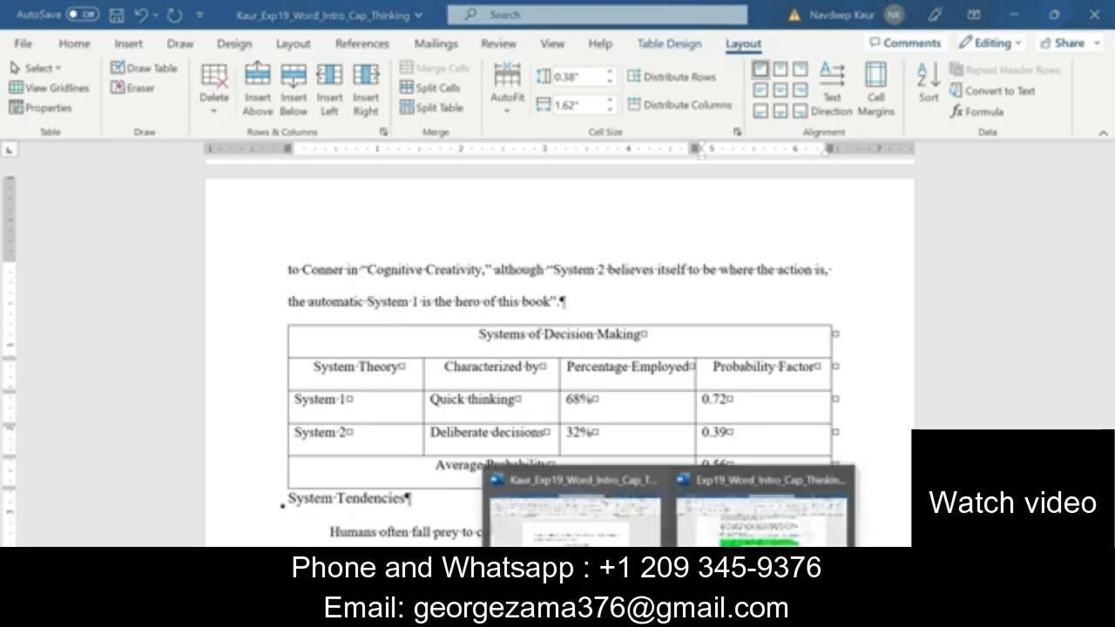
pyautogui.click(744, 537)
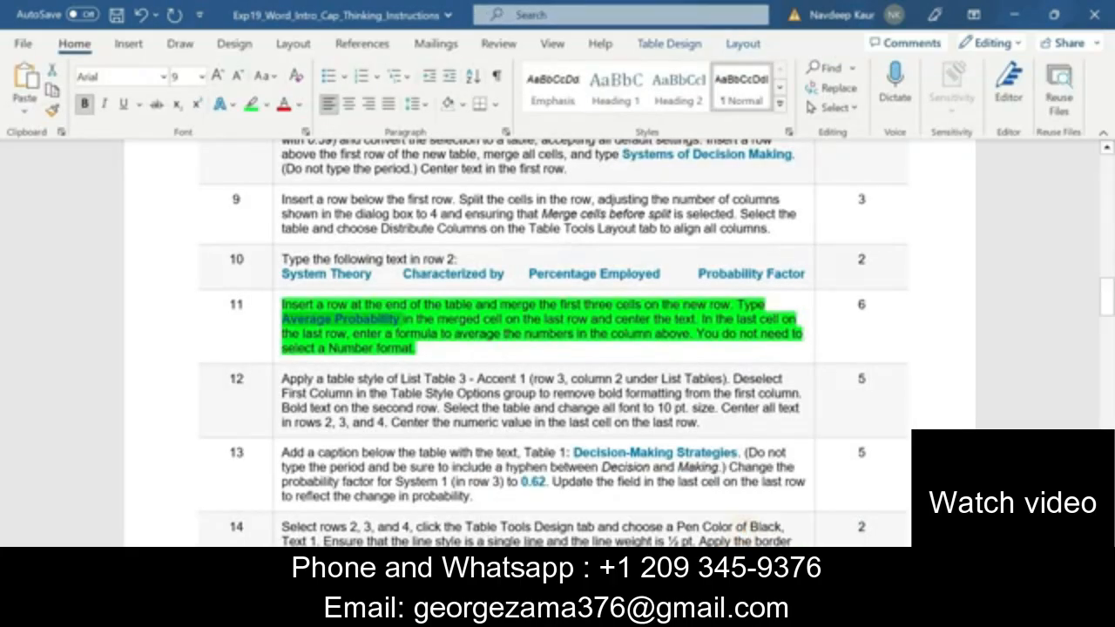
pyautogui.moveTo(428, 350); pyautogui.dragTo(294, 310)
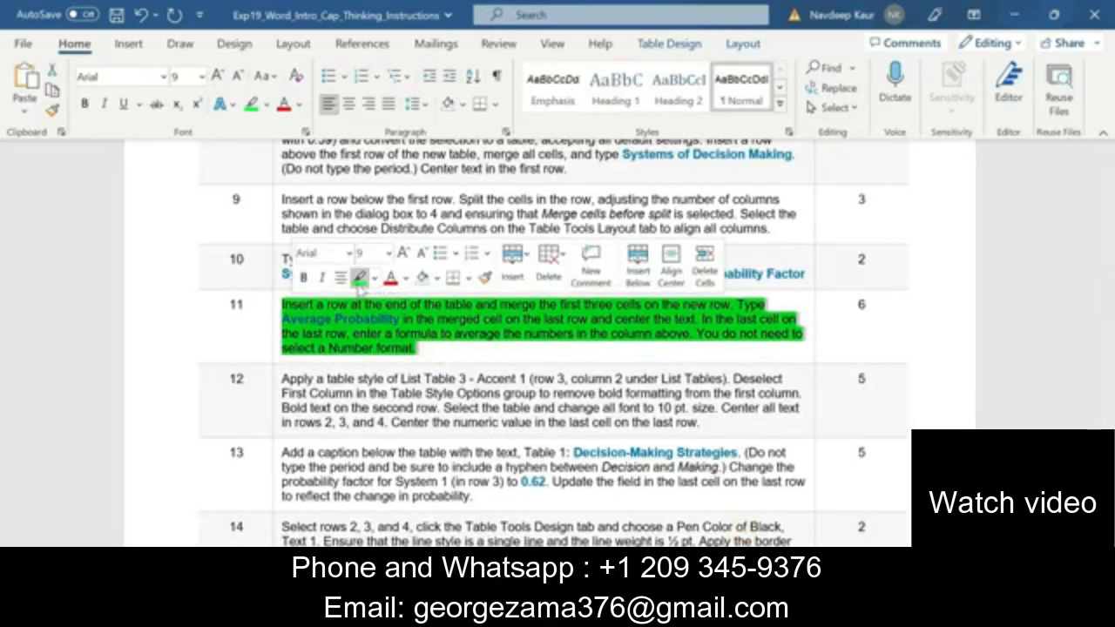
pyautogui.click(359, 279)
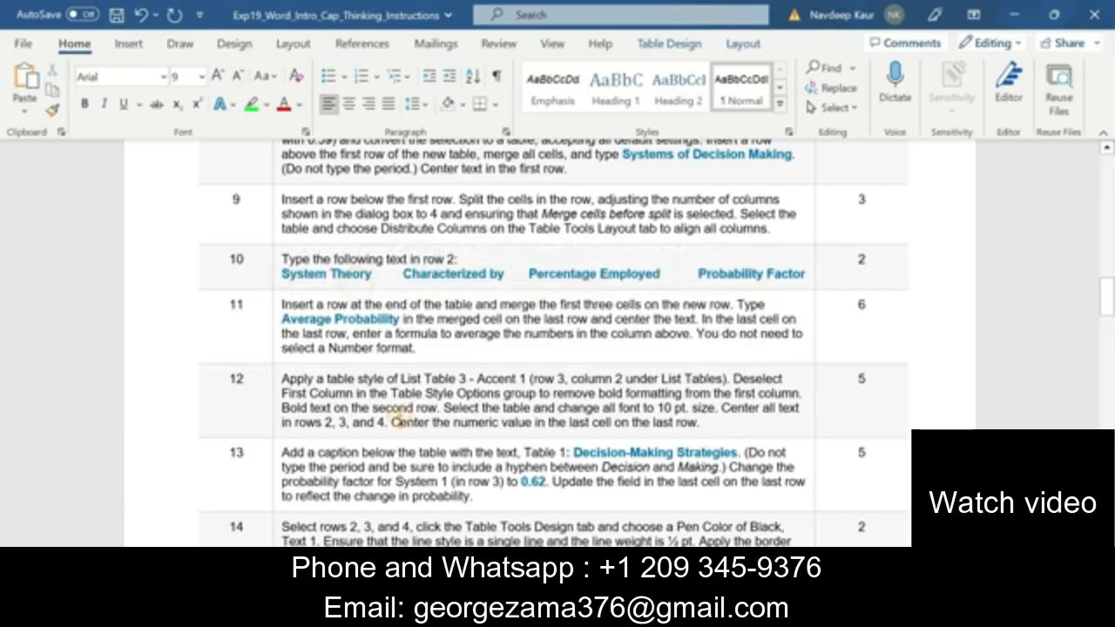
pyautogui.tripleClick(282, 380)
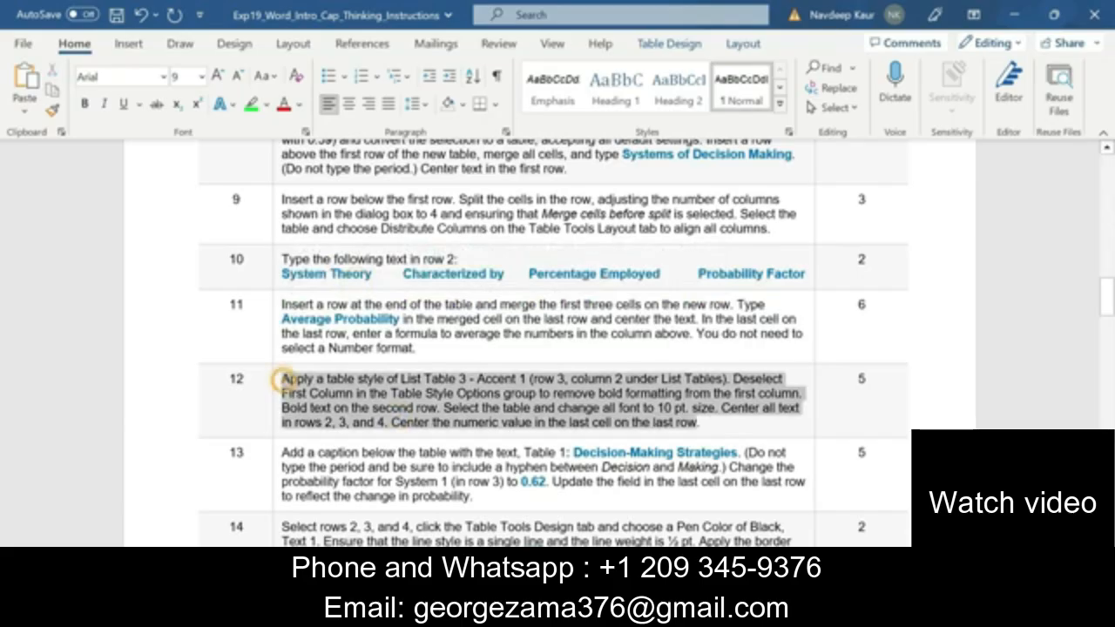
pyautogui.click(748, 388)
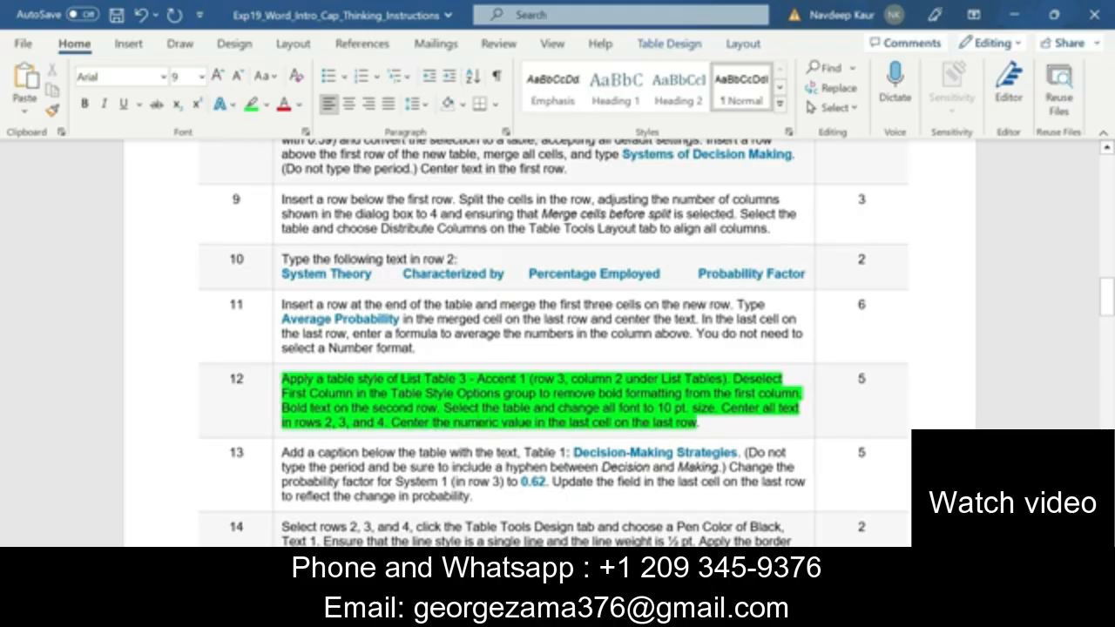
# In the assignment document, apply the grey-blue style from the third row of the List Tables styles to the whole table.
pyautogui.moveTo(669, 615)
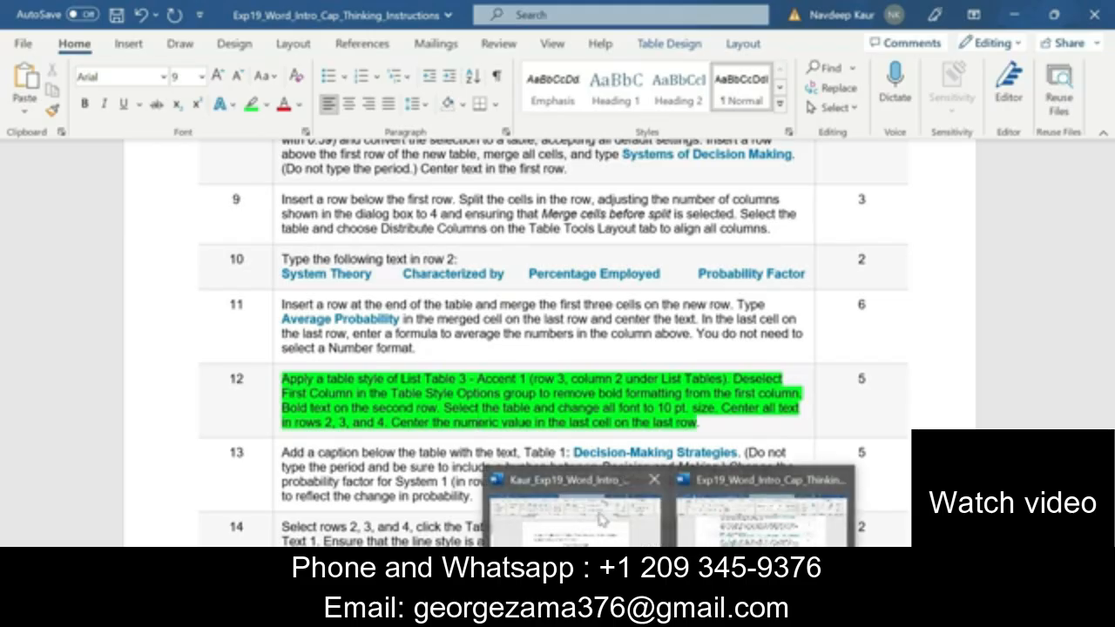
pyautogui.click(598, 516)
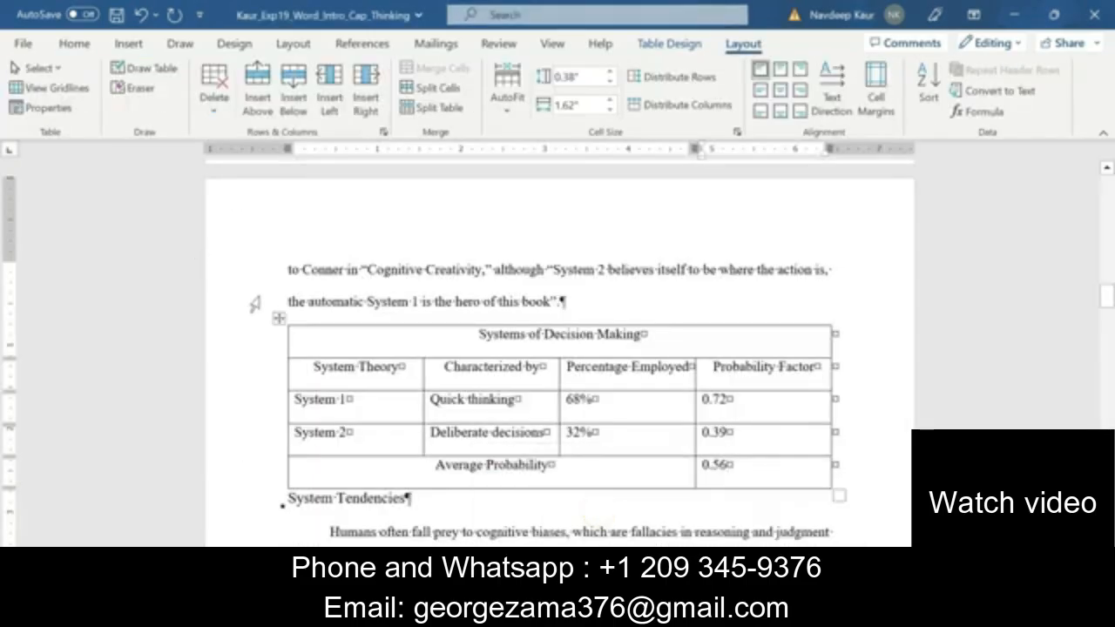
pyautogui.click(279, 317)
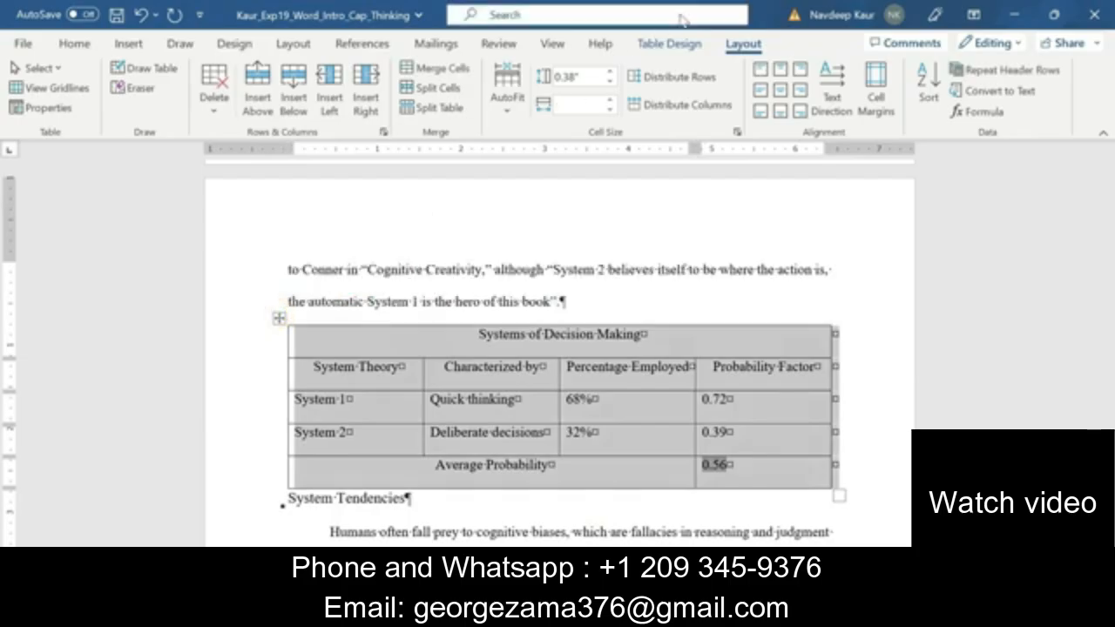
pyautogui.click(669, 43)
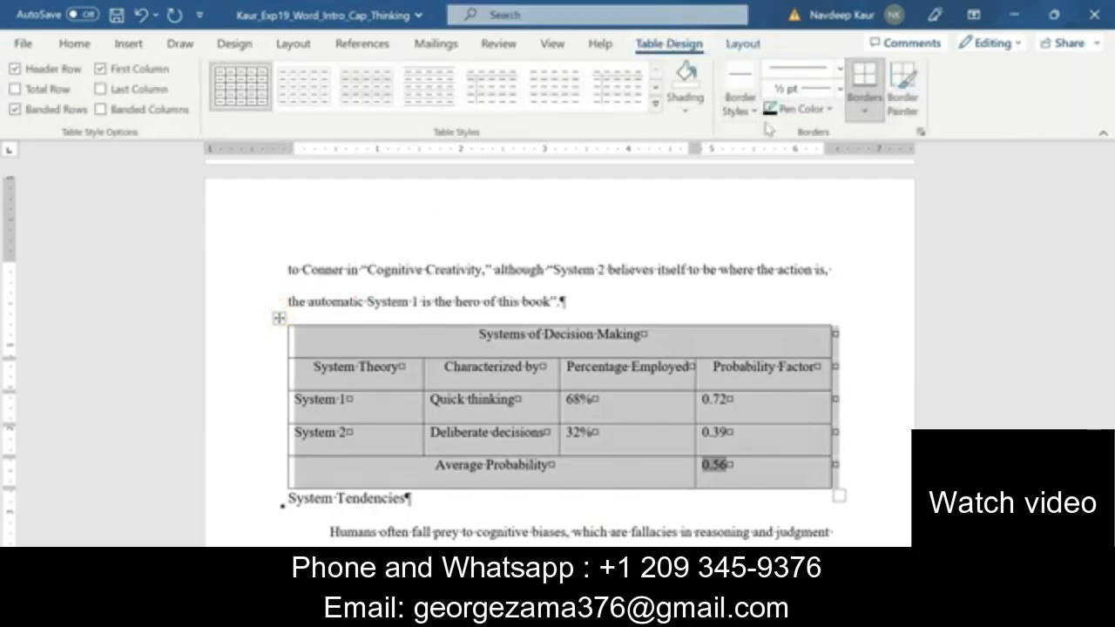
pyautogui.click(656, 103)
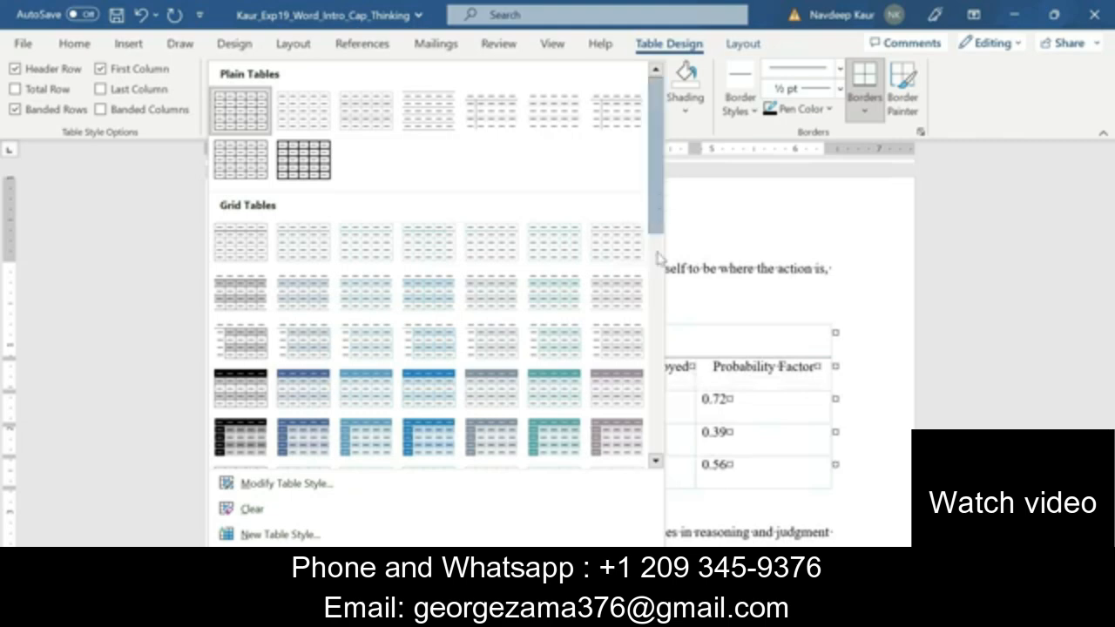
pyautogui.moveTo(660, 200); pyautogui.dragTo(660, 383)
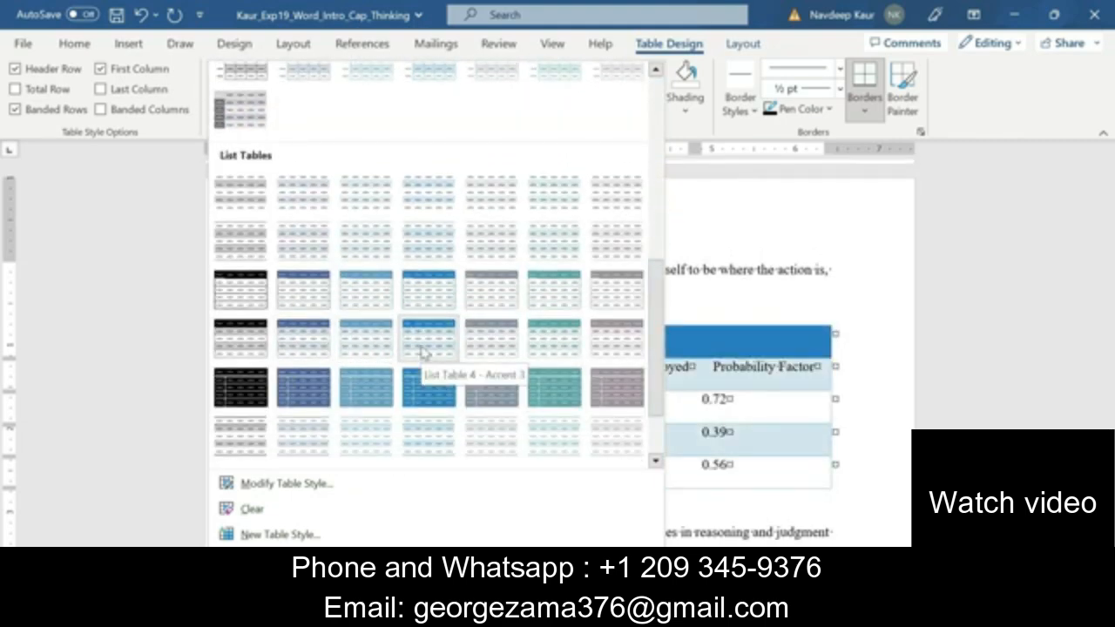
pyautogui.click(475, 297)
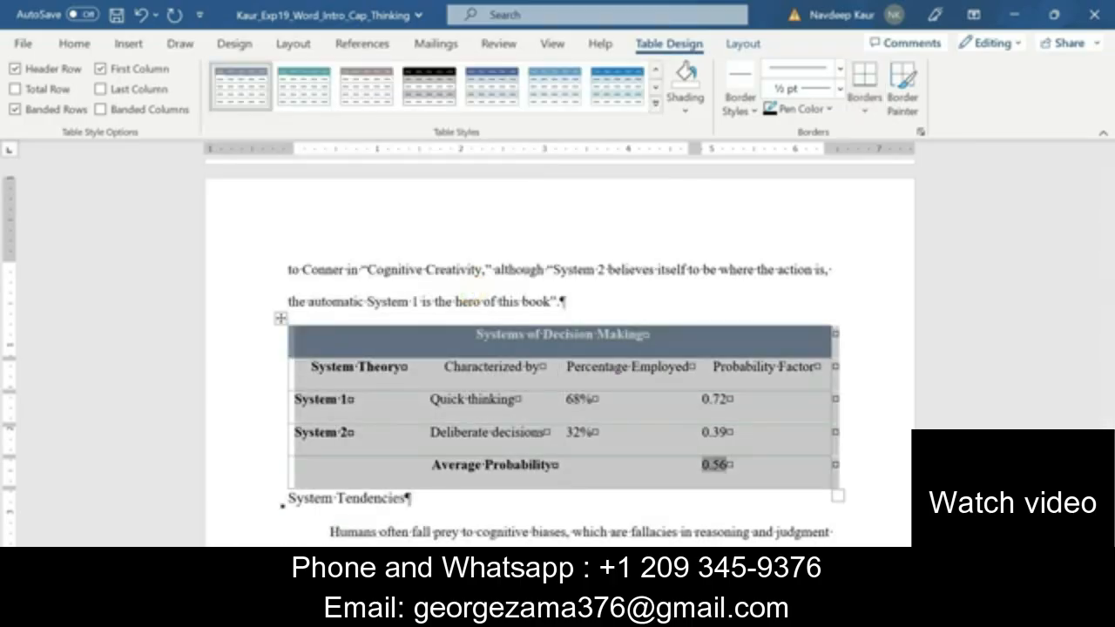
# Recheck step 12 in the instructions, change the assignment table's style to List Table 3 - Accent 1 and deselect First Column.
pyautogui.click(669, 611)
pyautogui.click(743, 529)
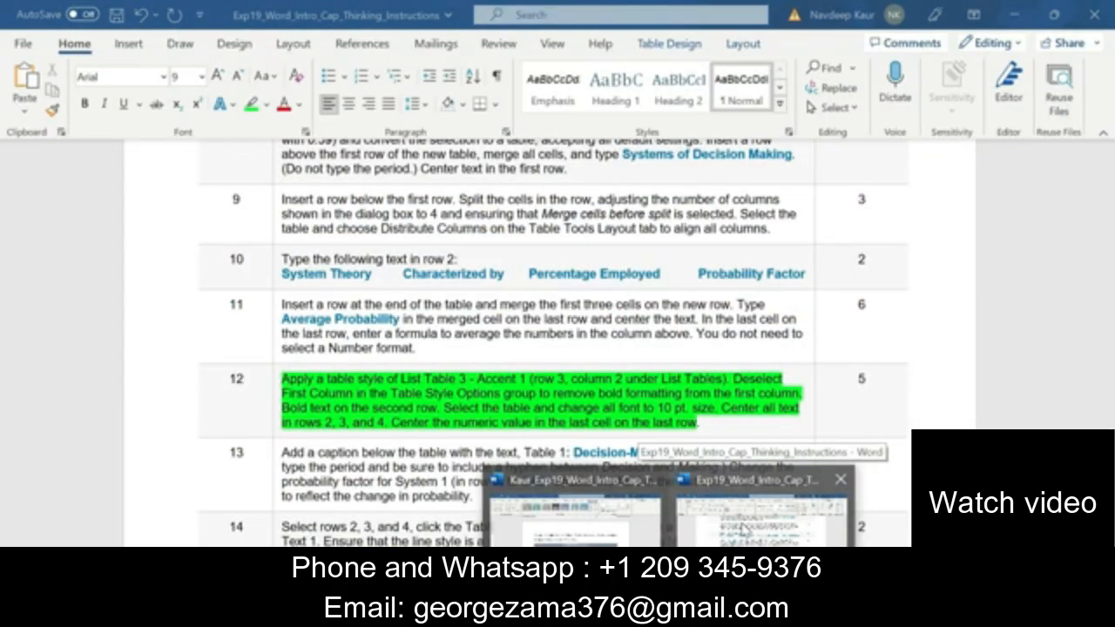
pyautogui.click(641, 530)
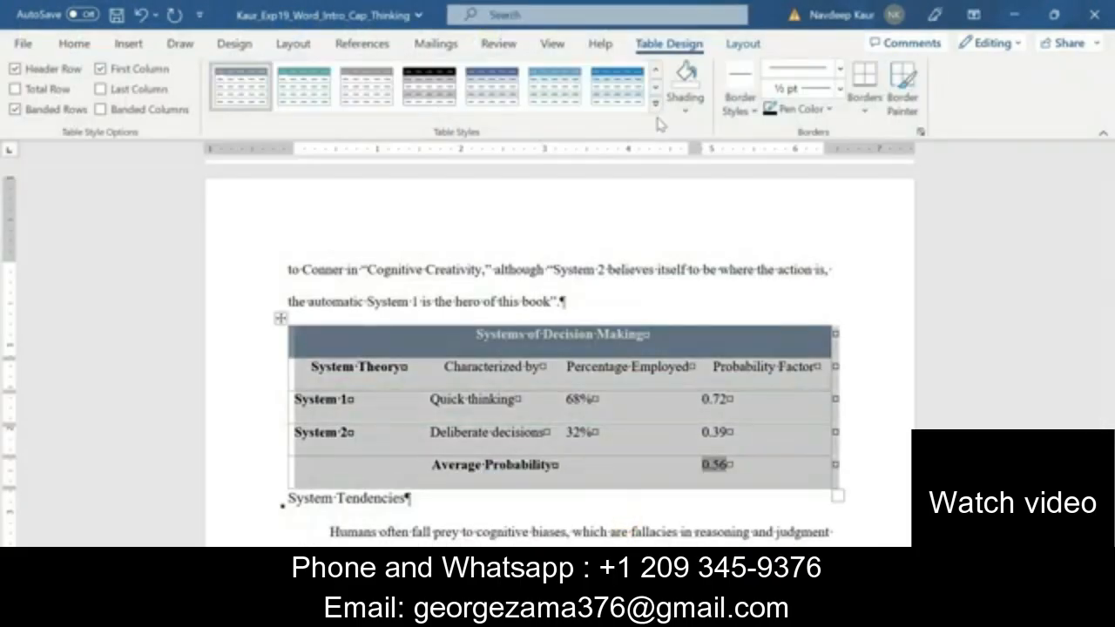
pyautogui.click(655, 103)
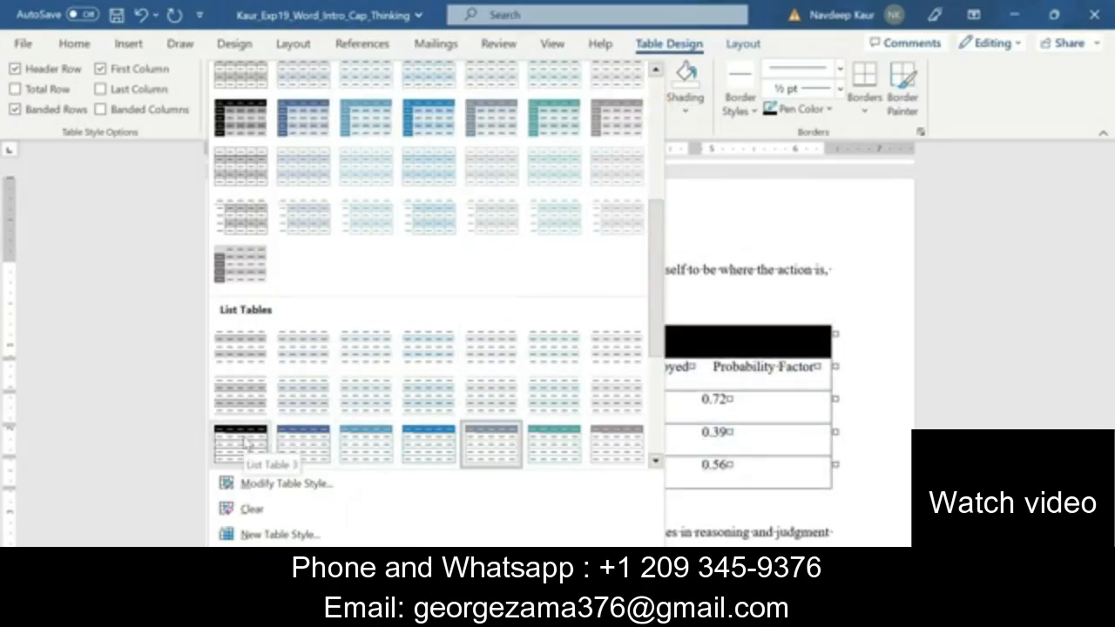
pyautogui.click(294, 442)
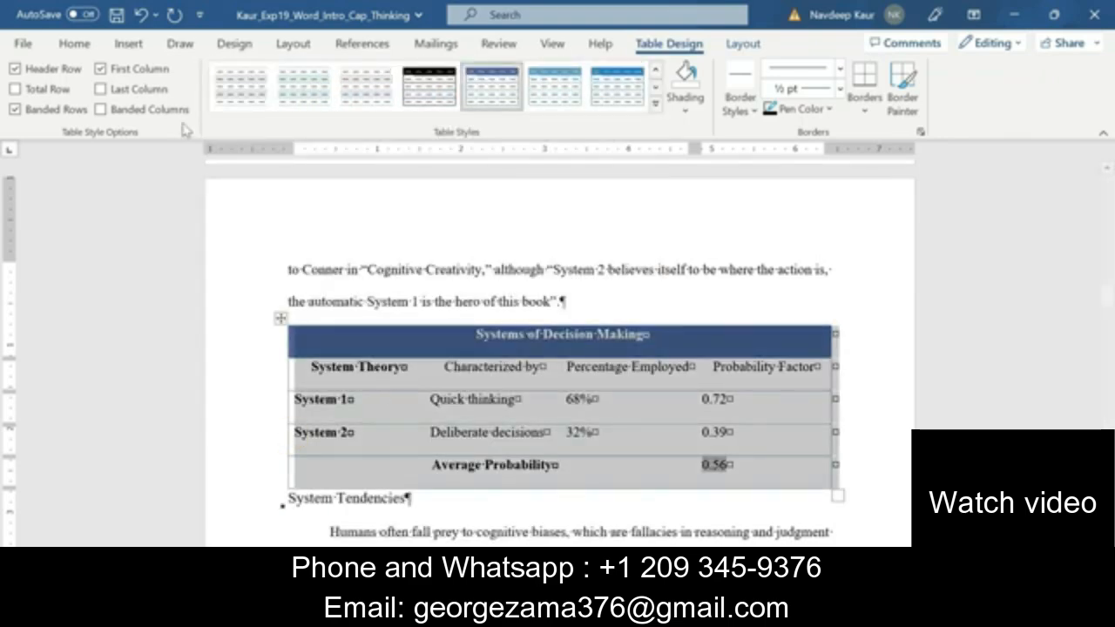
pyautogui.click(101, 69)
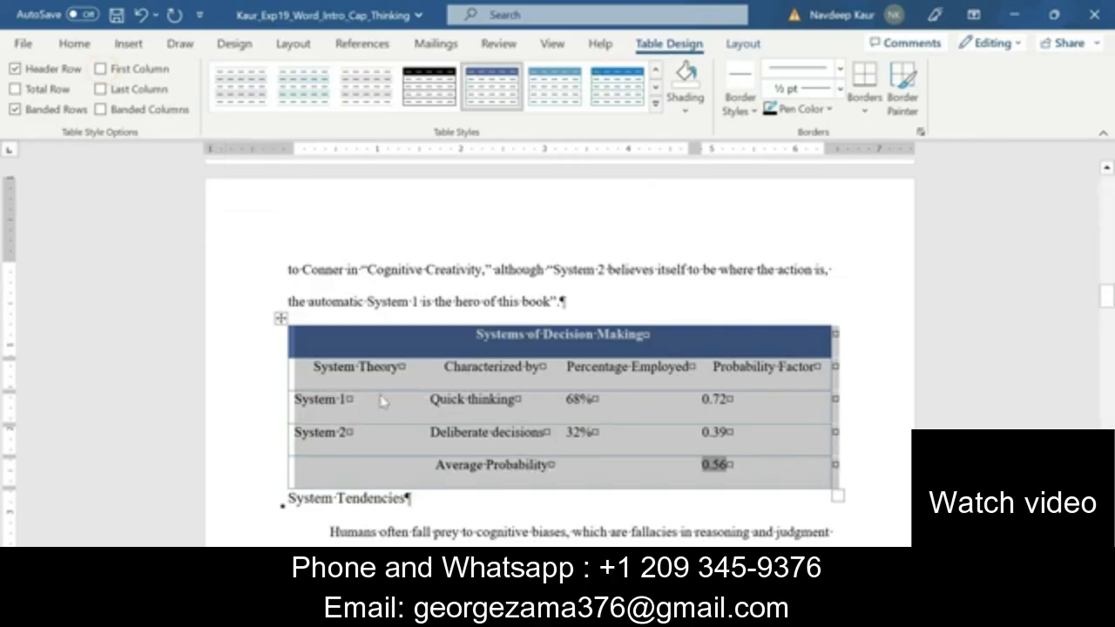
# Bold all the text in the table's second row, from System Theory to Probability Factor.
pyautogui.click(337, 388)
pyautogui.moveTo(317, 368)
pyautogui.mouseDown()
pyautogui.moveTo(741, 349)
pyautogui.moveTo(766, 367)
pyautogui.moveTo(332, 369)
pyautogui.mouseUp()
pyautogui.click(757, 373)
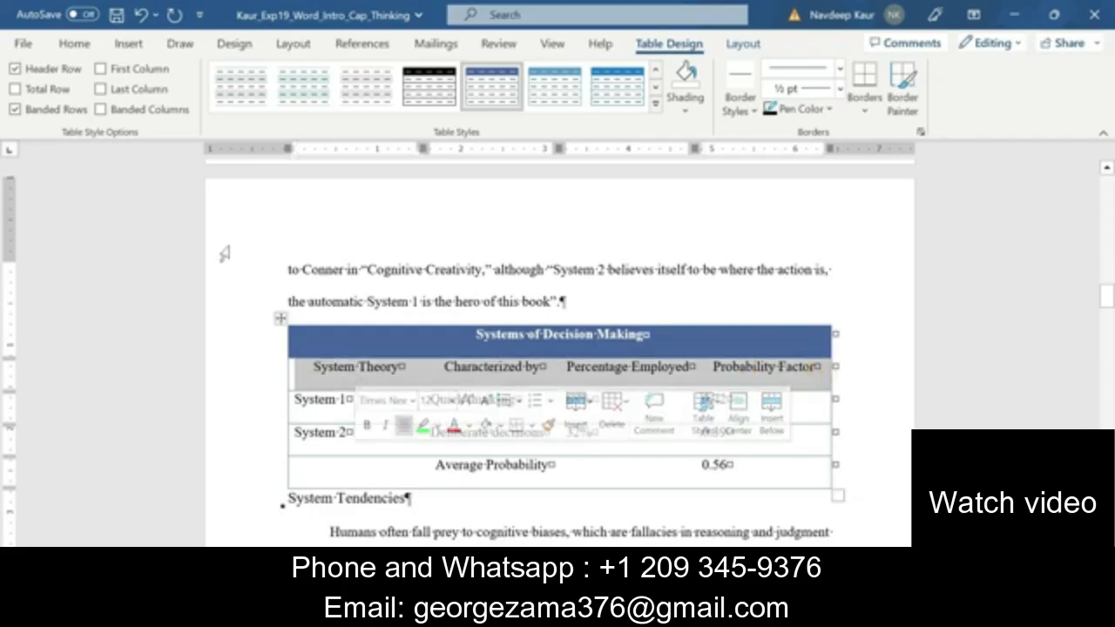
pyautogui.click(82, 48)
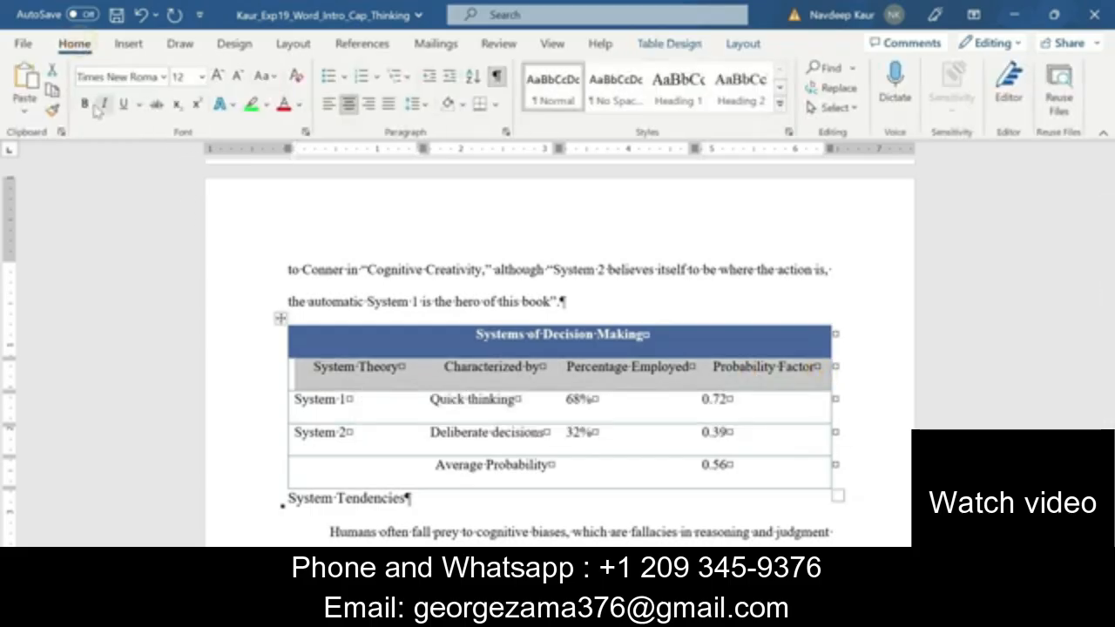
pyautogui.click(85, 104)
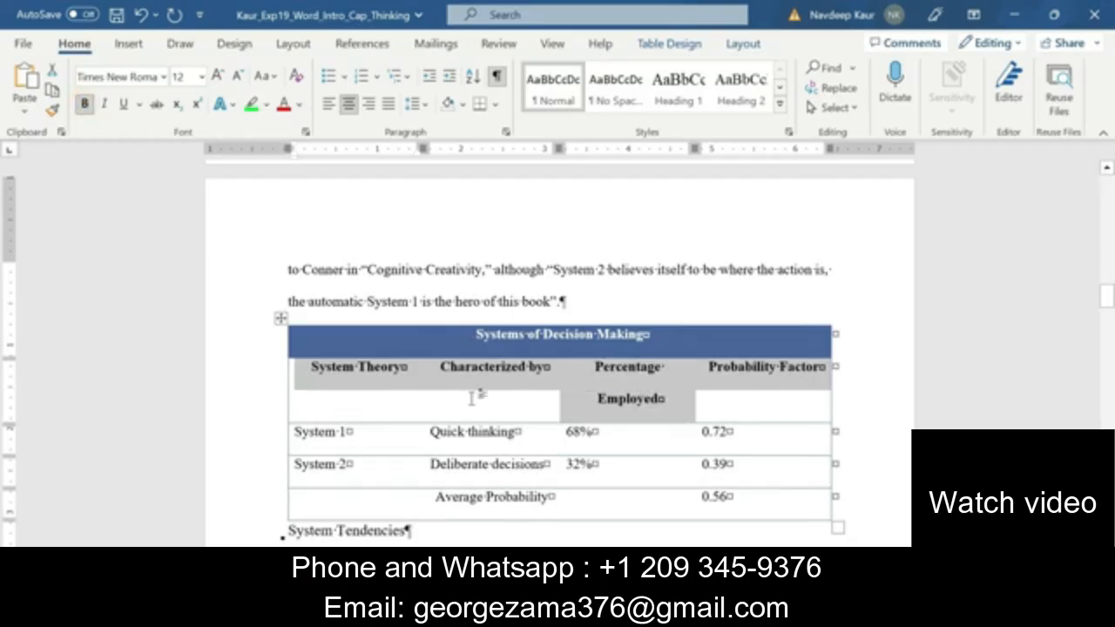
pyautogui.click(483, 496)
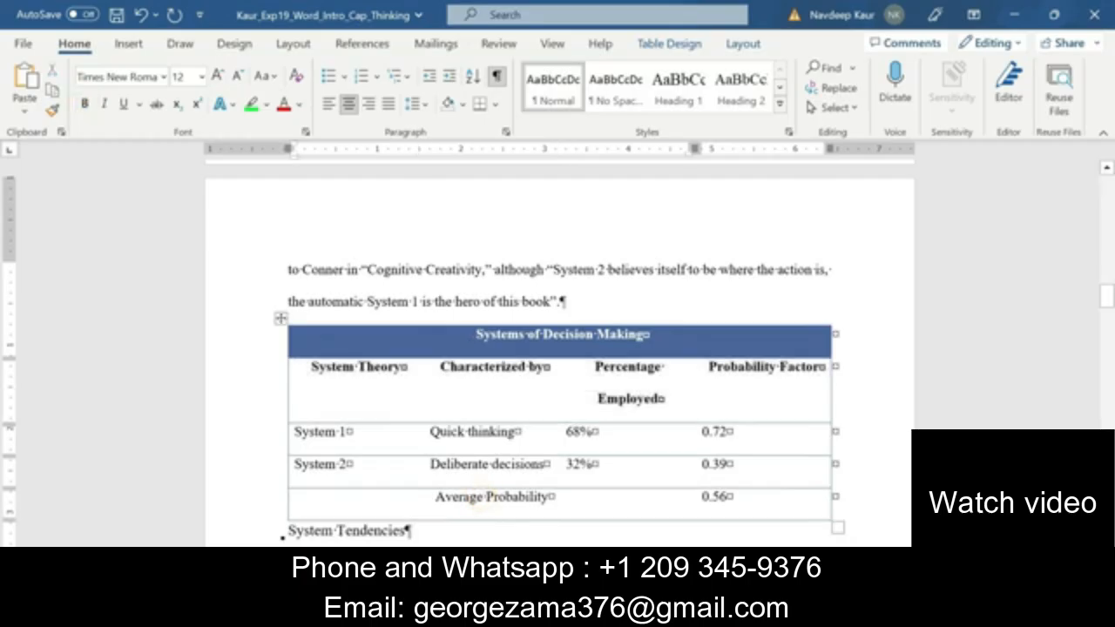
# Check step 12 in the instructions document, and set the whole assignment table's font size to 10 pt.
pyautogui.moveTo(669, 615)
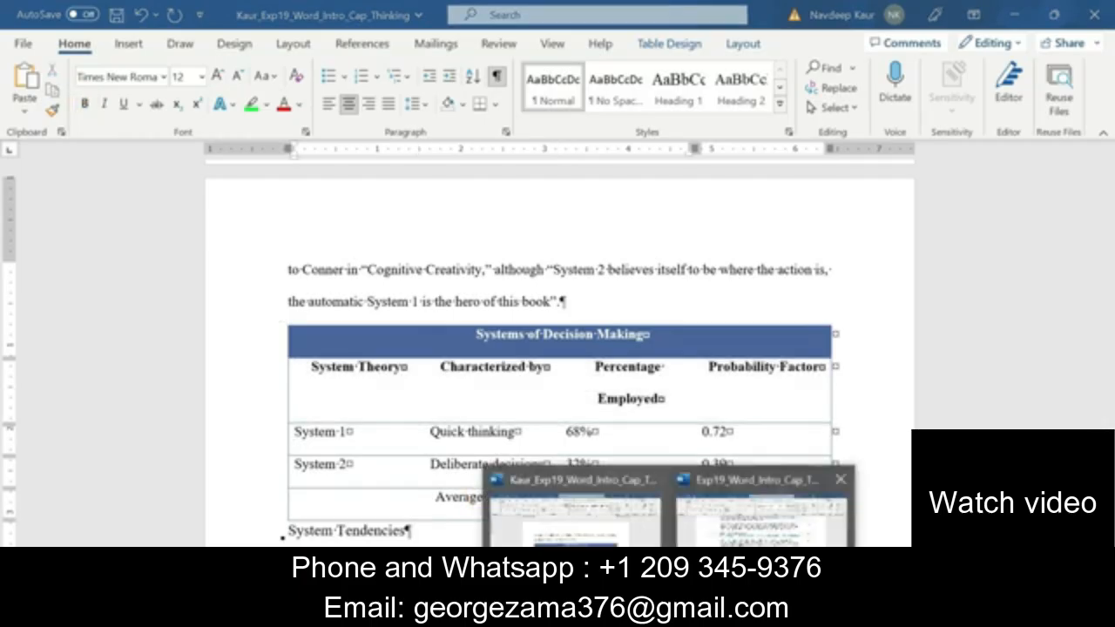
pyautogui.click(750, 514)
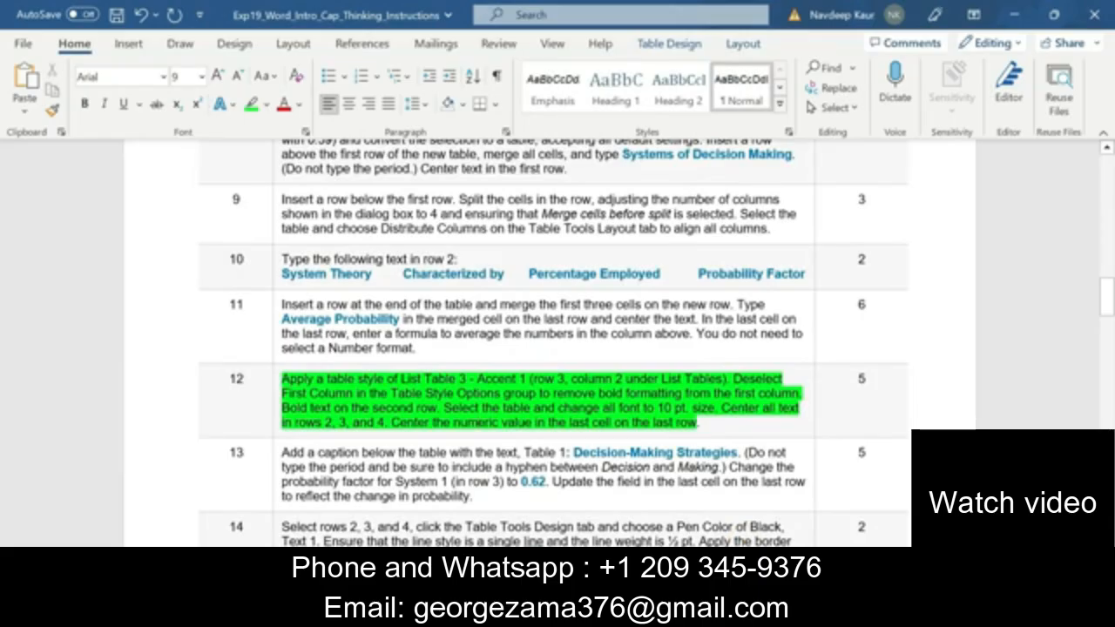
pyautogui.moveTo(669, 615)
pyautogui.click(612, 522)
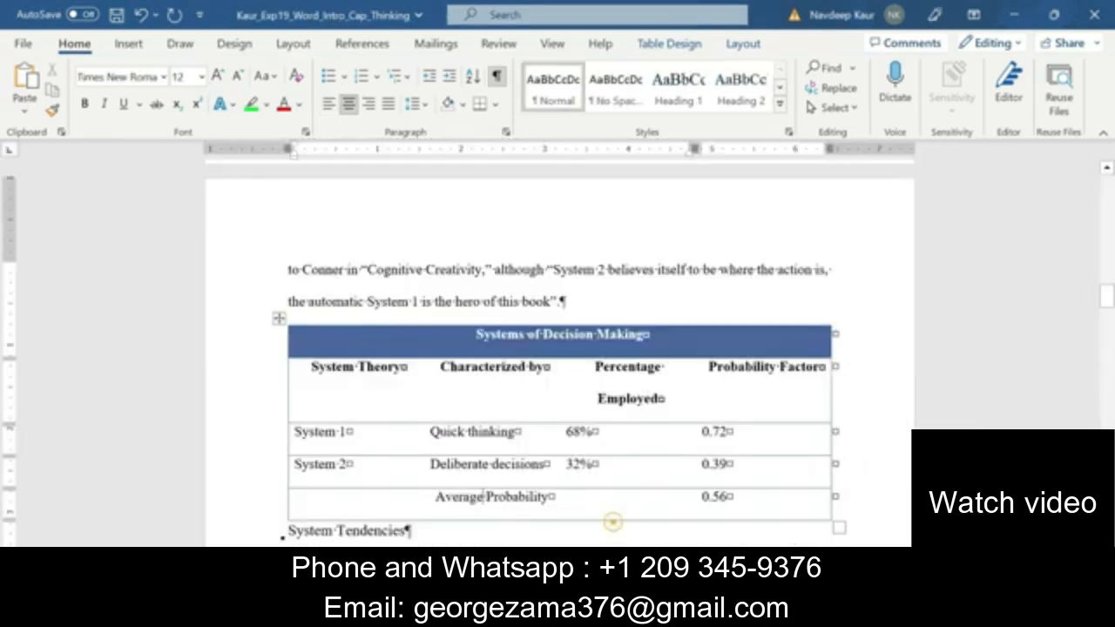
pyautogui.click(278, 319)
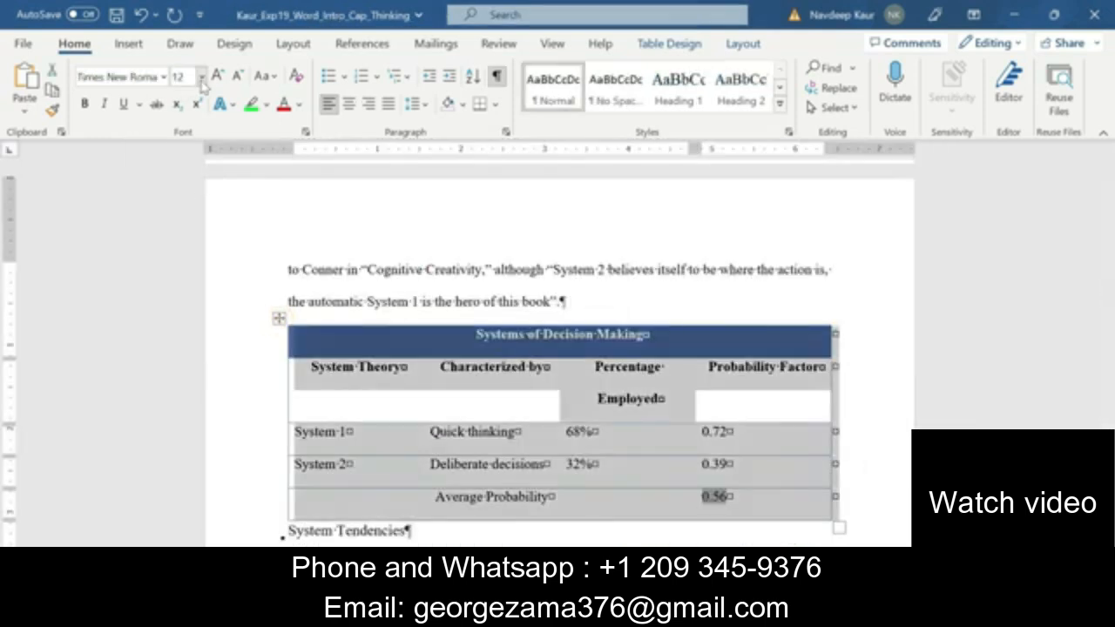
pyautogui.click(201, 77)
pyautogui.click(199, 153)
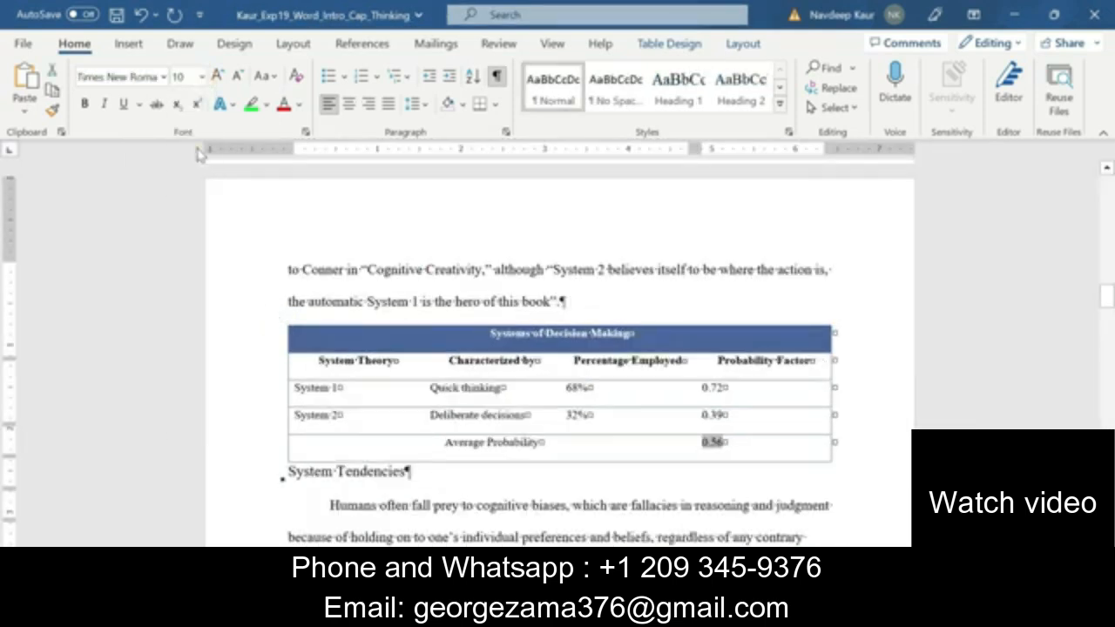
# Check step 12 in the instructions document, and centre the text in rows 2, 3 and 4 of the assignment table.
pyautogui.click(669, 614)
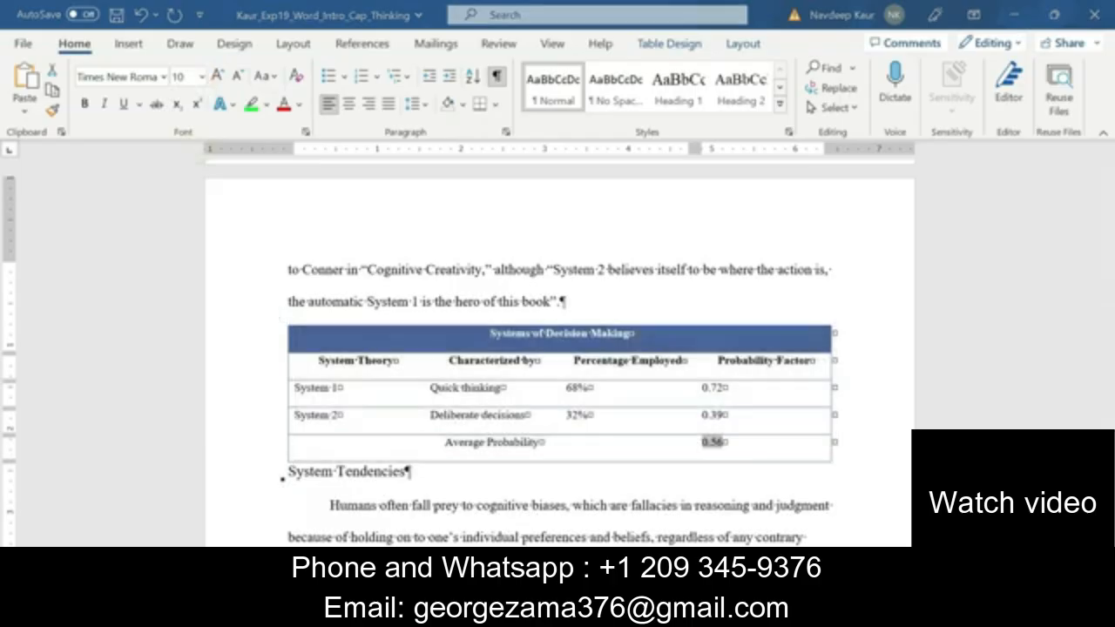
pyautogui.click(767, 506)
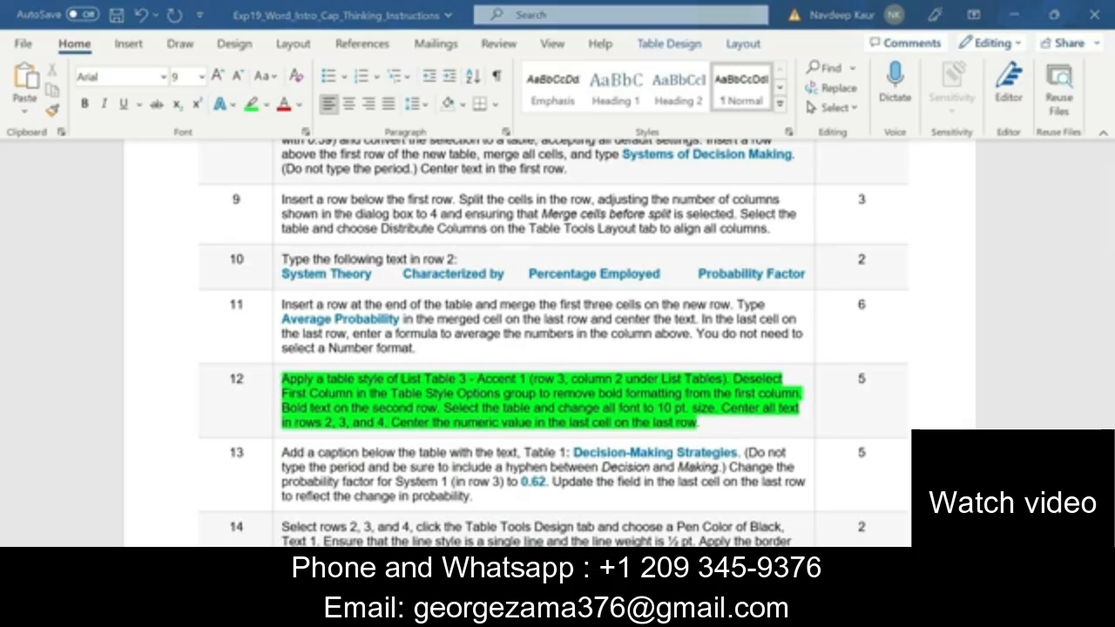
pyautogui.moveTo(669, 615)
pyautogui.click(590, 516)
pyautogui.click(452, 371)
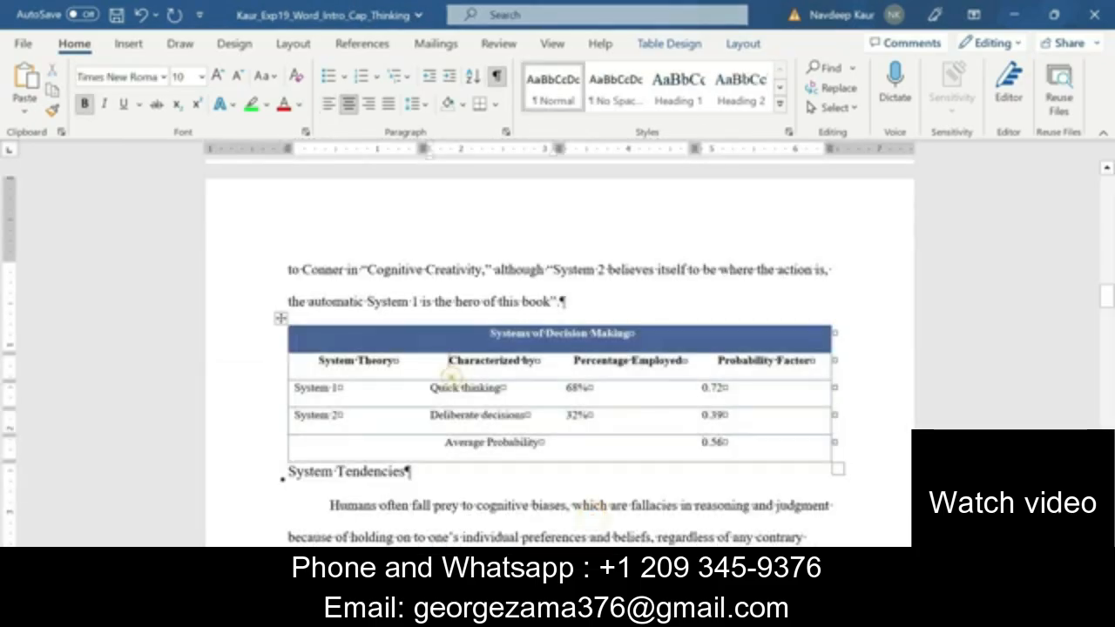
pyautogui.moveTo(316, 360)
pyautogui.mouseDown()
pyautogui.moveTo(318, 415)
pyautogui.moveTo(734, 421)
pyautogui.mouseUp()
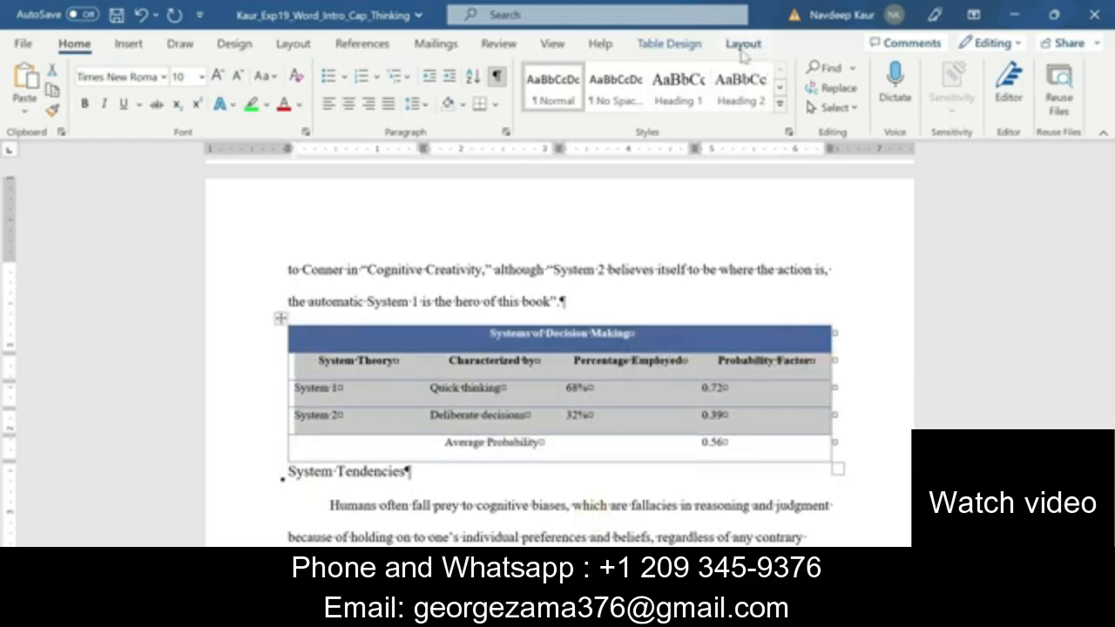
pyautogui.click(744, 47)
pyautogui.click(780, 90)
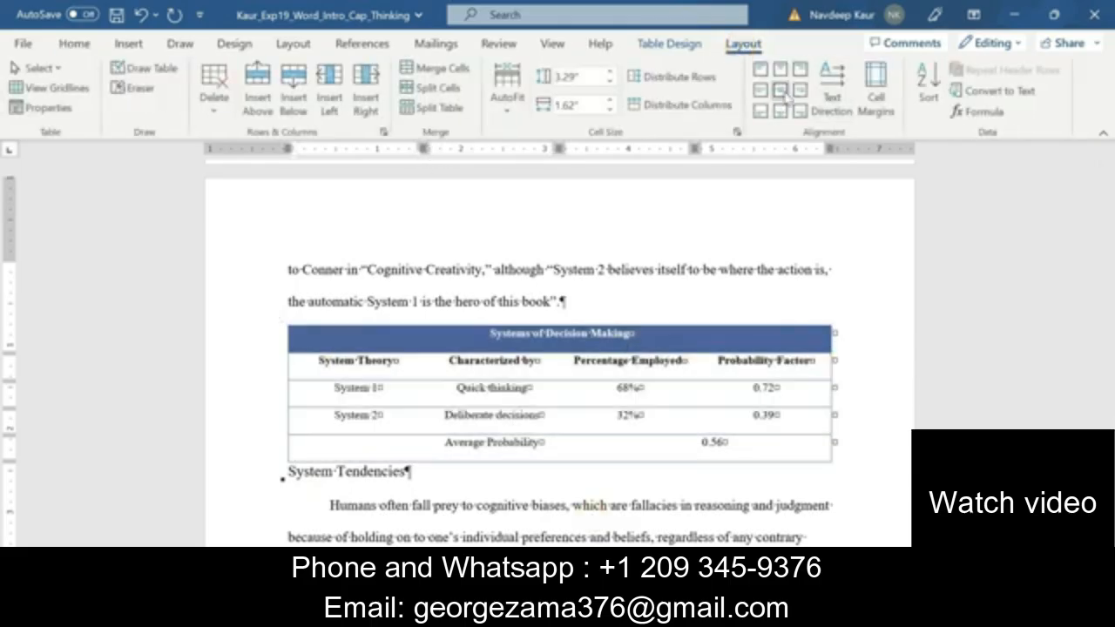
pyautogui.click(510, 418)
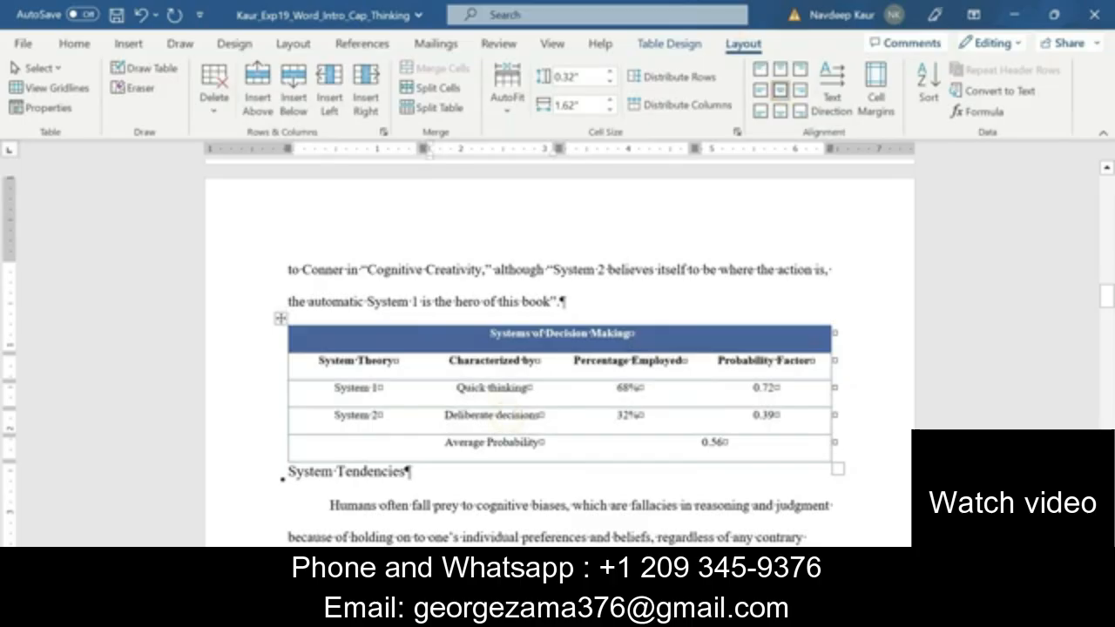
# Recheck step 12 in the instructions, and centre the numeric value in the last cell of the assignment table's last row.
pyautogui.moveTo(669, 614)
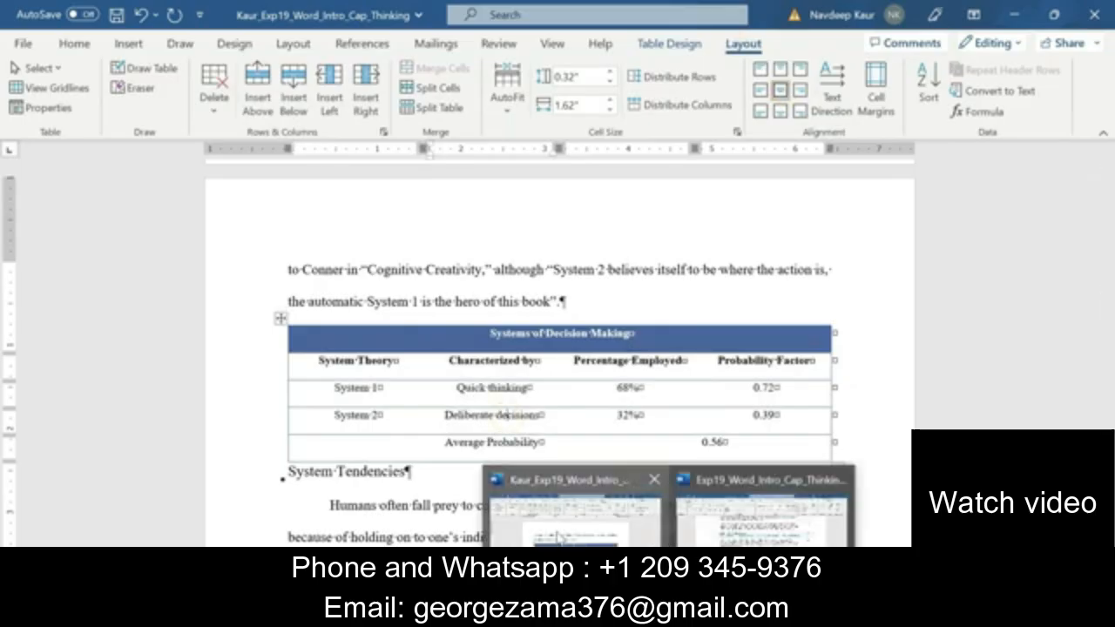
pyautogui.click(557, 536)
pyautogui.click(669, 613)
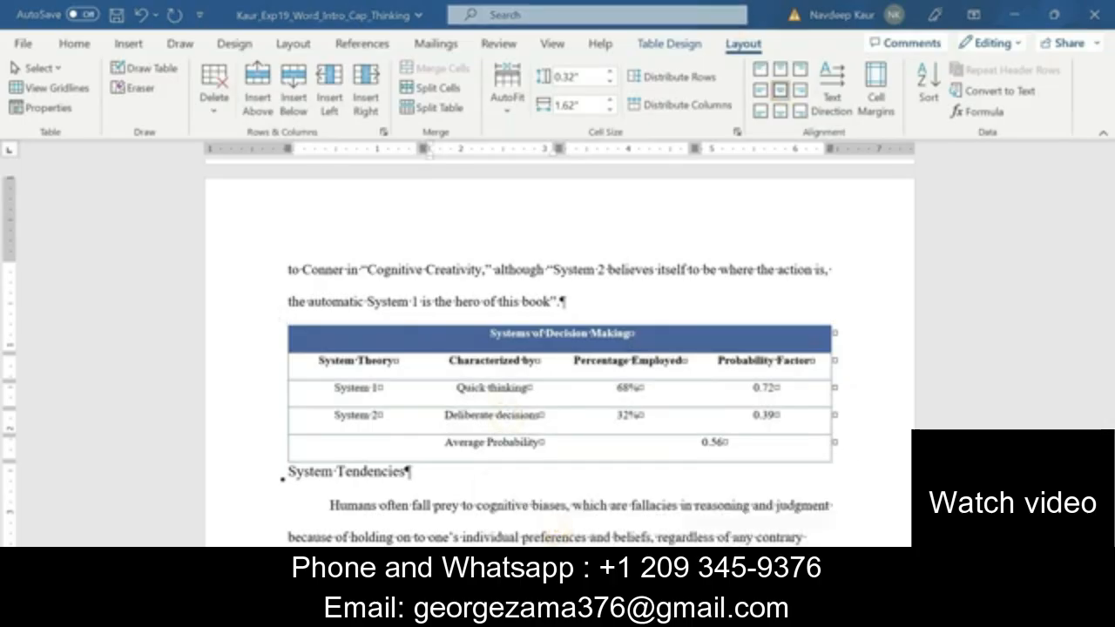
pyautogui.click(763, 514)
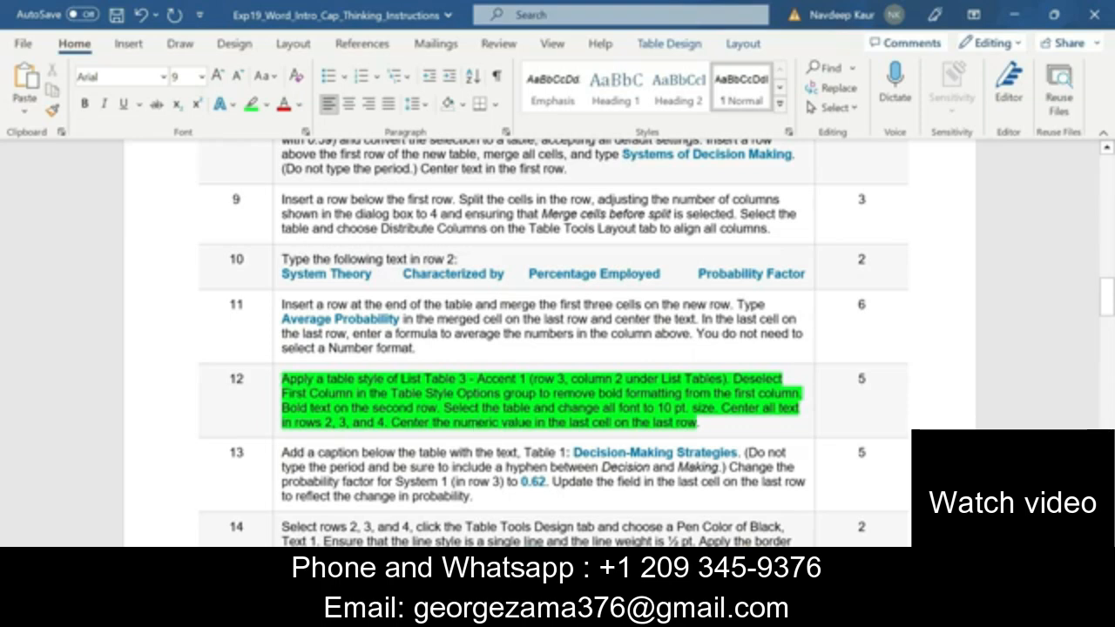
pyautogui.click(669, 613)
pyautogui.click(637, 539)
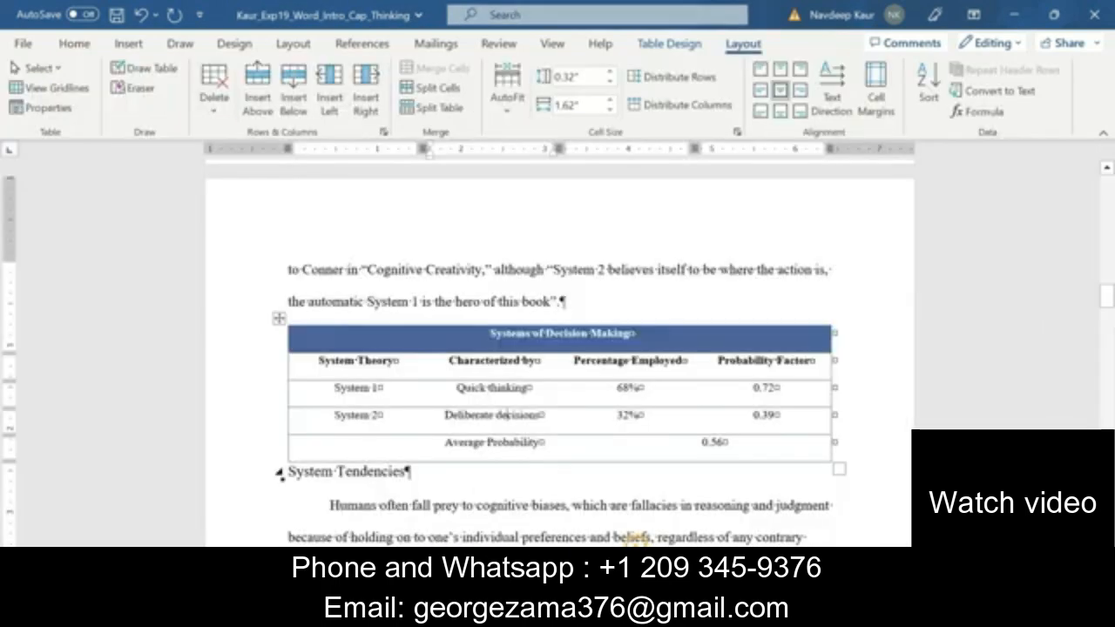
pyautogui.doubleClick(712, 442)
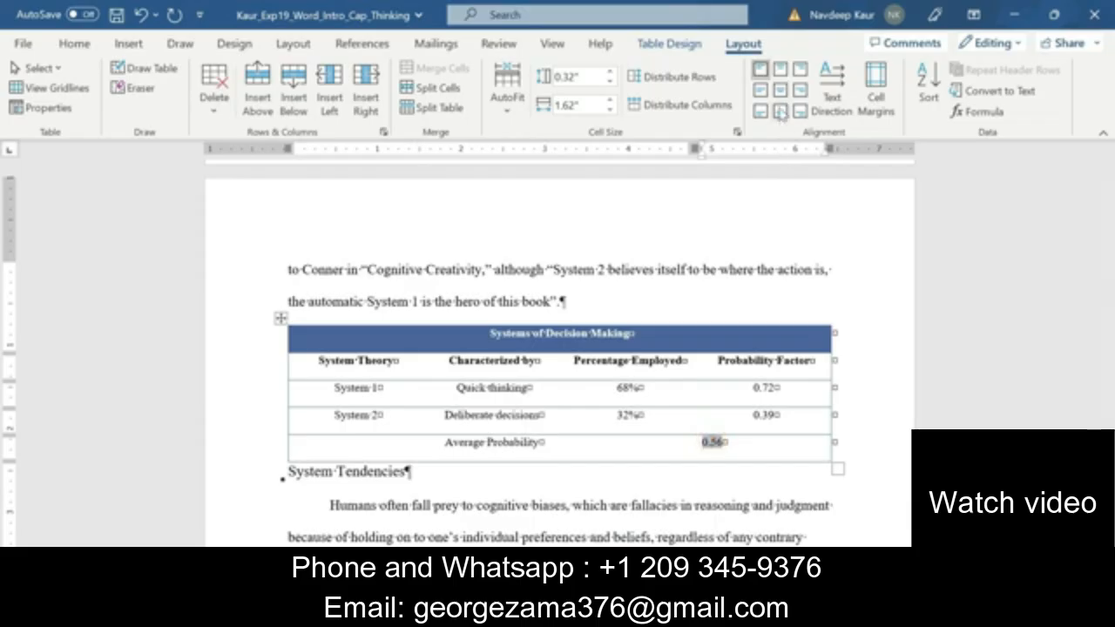
pyautogui.click(781, 90)
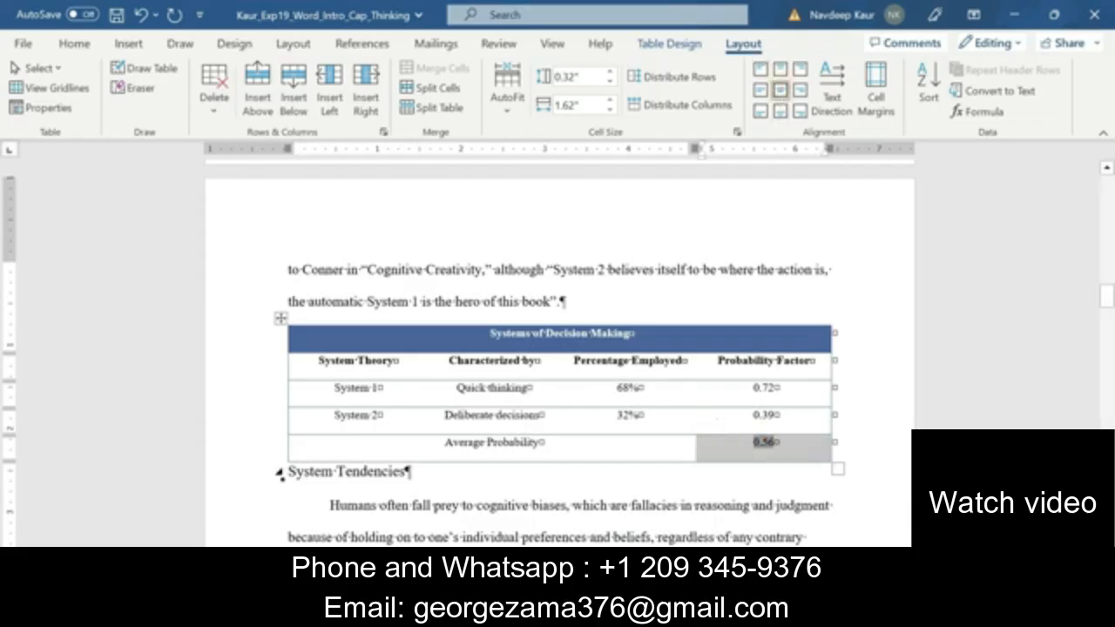
pyautogui.click(567, 494)
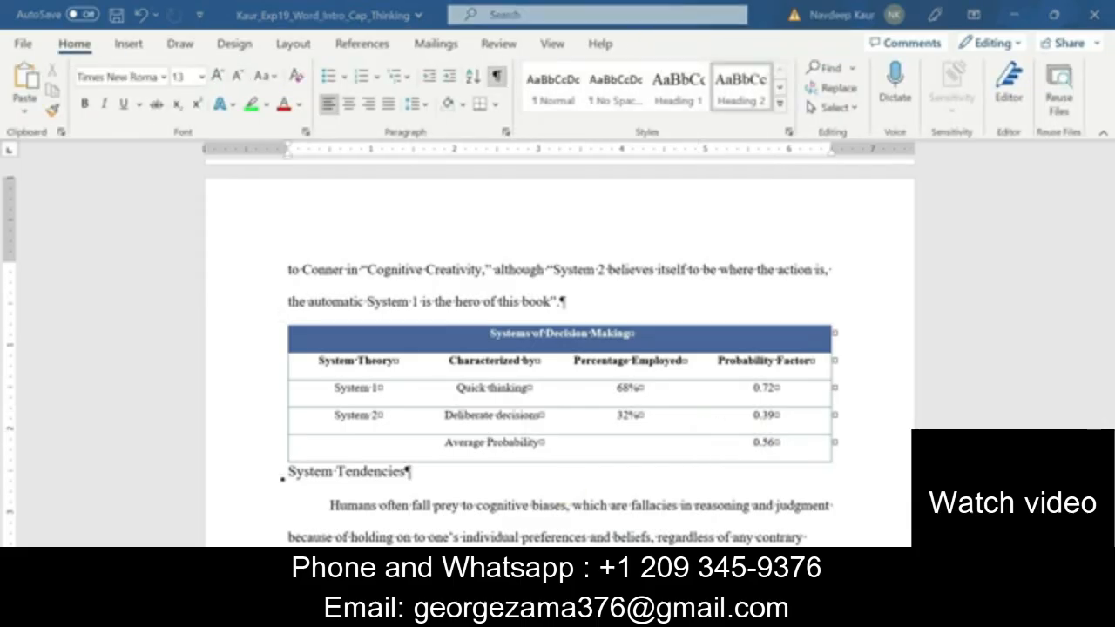
# In the instructions document, remove the green highlight from the step 12 text and highlight the whole step 13 text in green.
pyautogui.moveTo(669, 615)
pyautogui.click(760, 512)
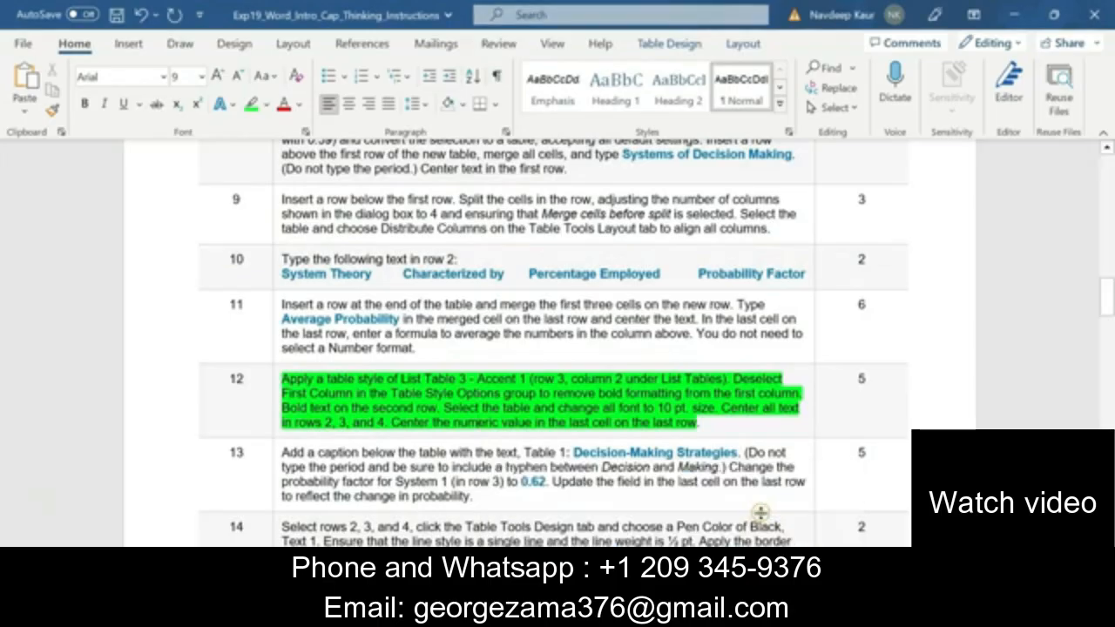
pyautogui.moveTo(707, 424); pyautogui.dragTo(282, 380)
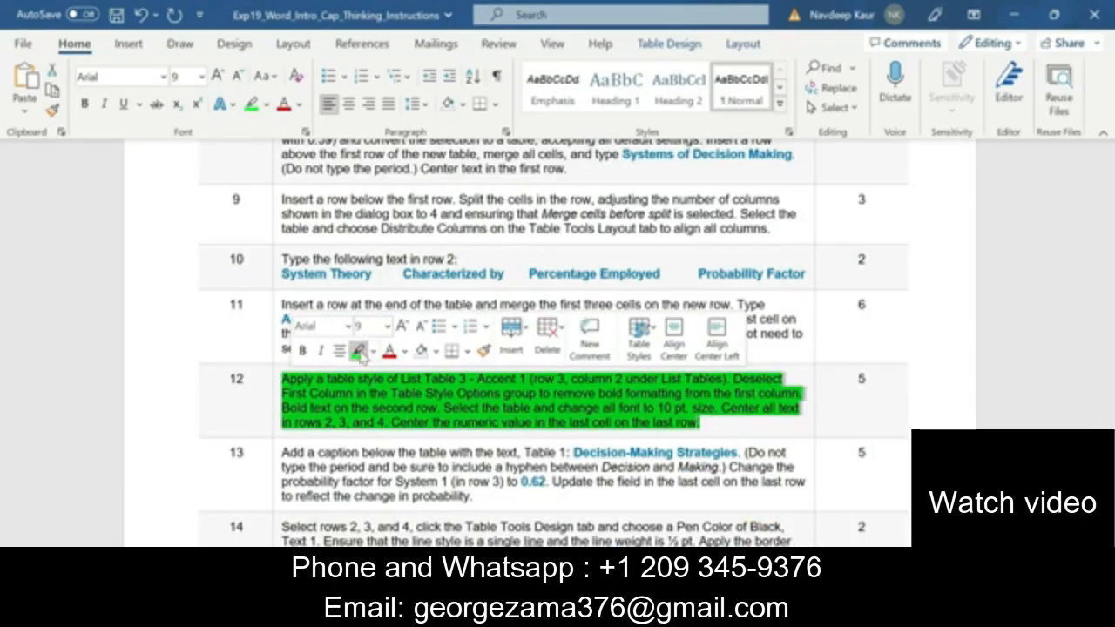
pyautogui.click(361, 353)
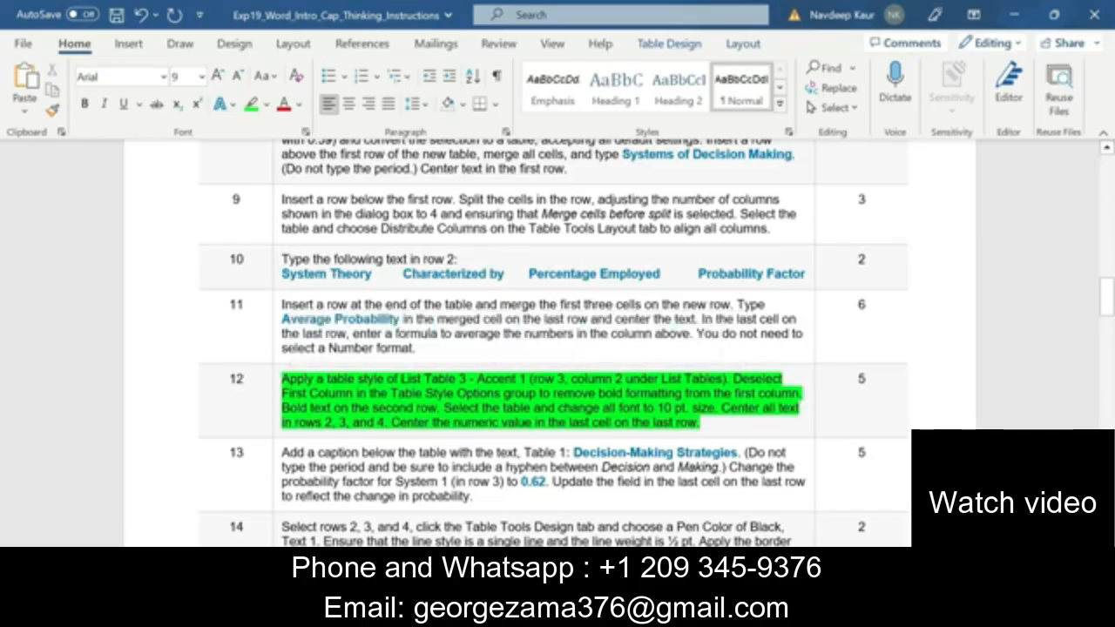
pyautogui.moveTo(704, 425); pyautogui.dragTo(281, 380)
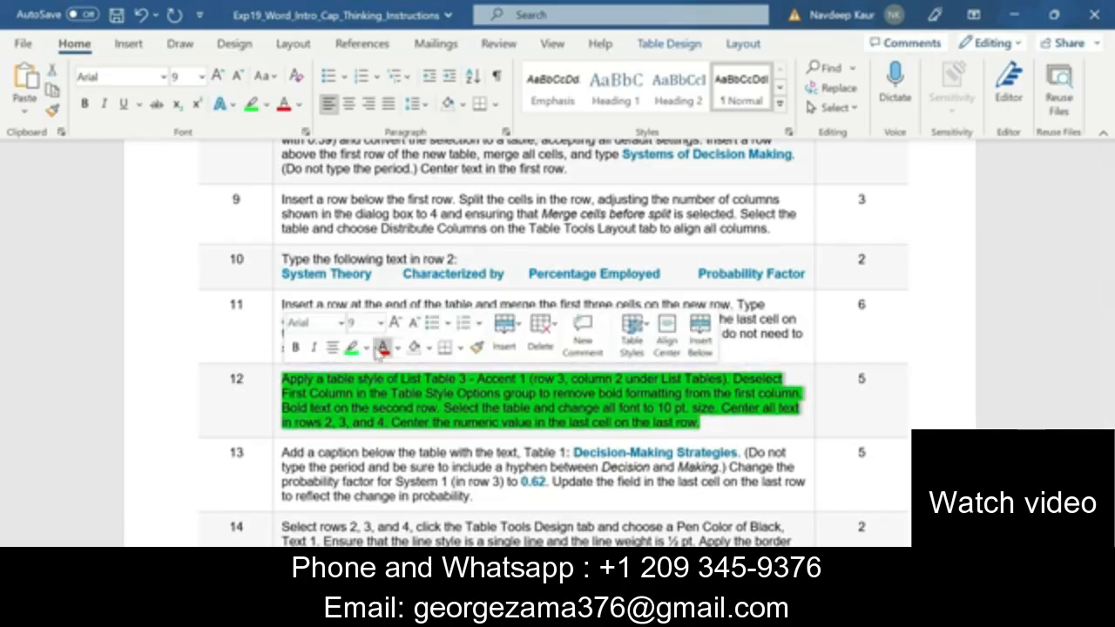
pyautogui.click(352, 348)
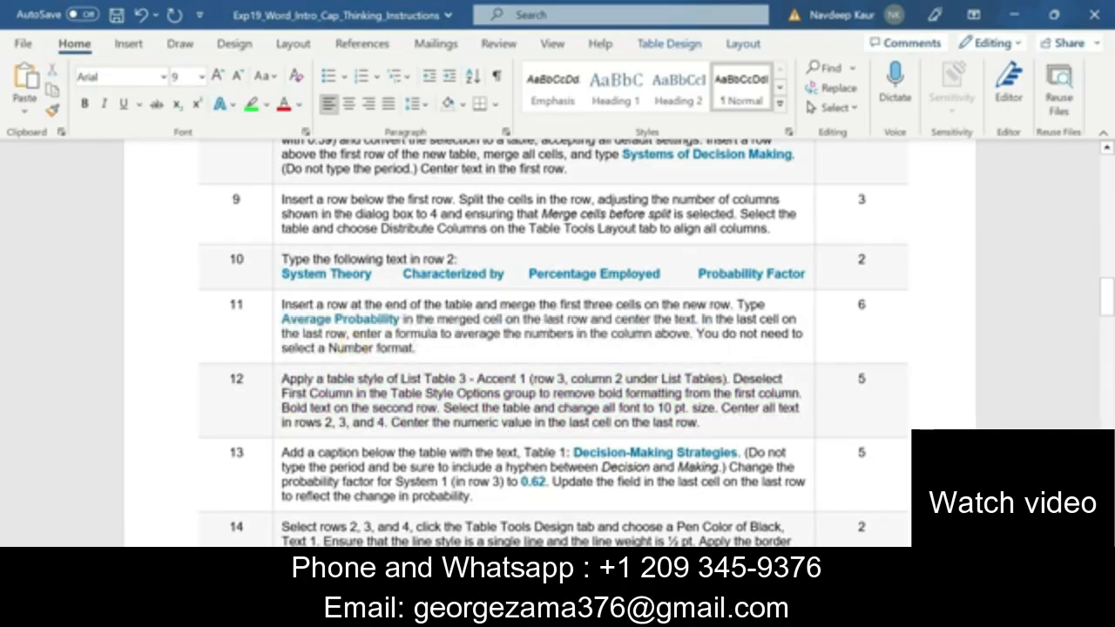
pyautogui.moveTo(473, 496); pyautogui.dragTo(281, 453)
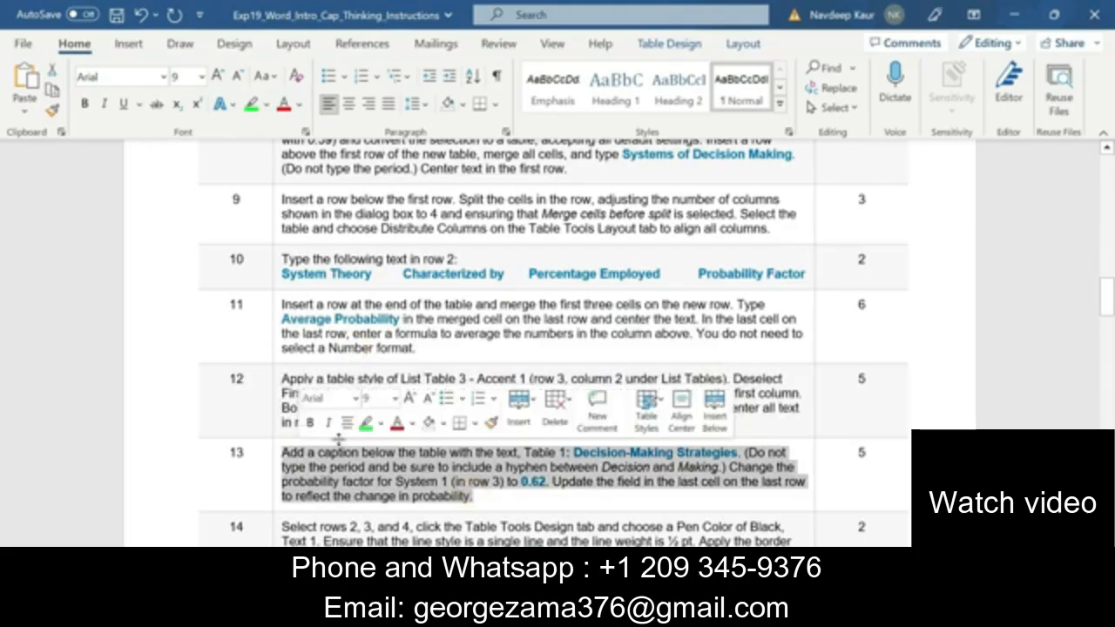
pyautogui.click(366, 424)
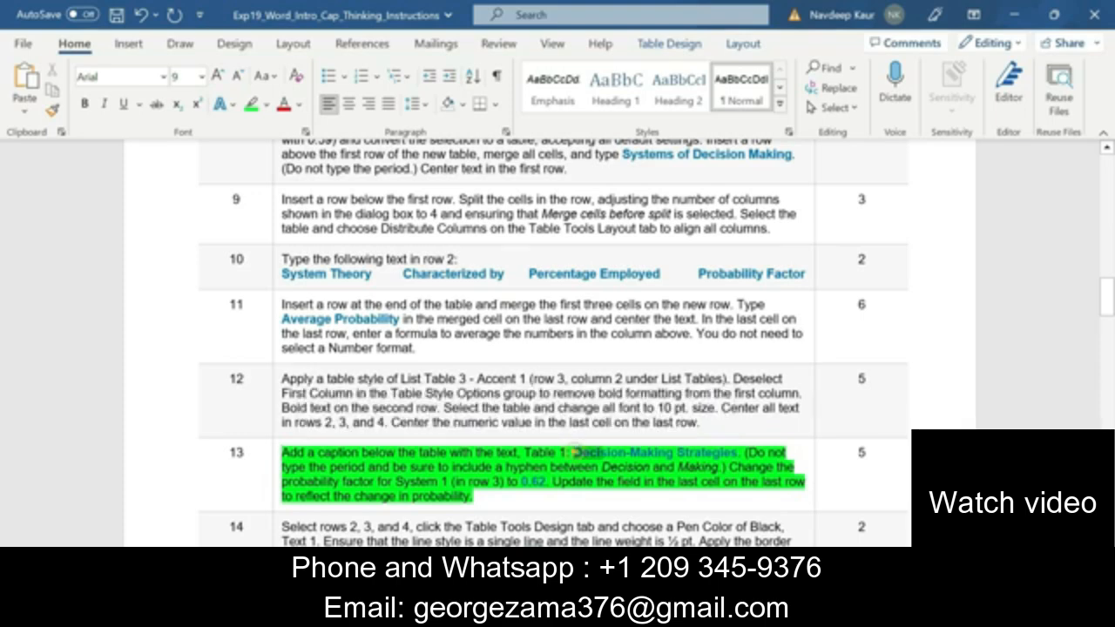
# Copy the text Decision-Making Strategies from step 13 of the instructions and return to the assignment document.
pyautogui.moveTo(574, 453); pyautogui.dragTo(742, 454)
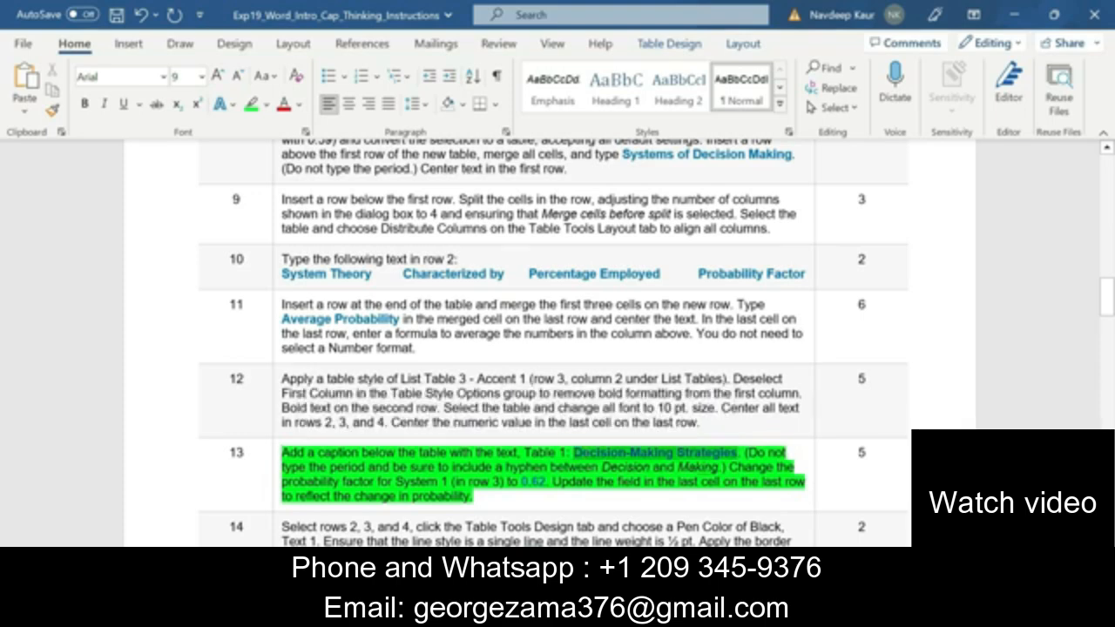
pyautogui.hotkey('ctrl', 'b')
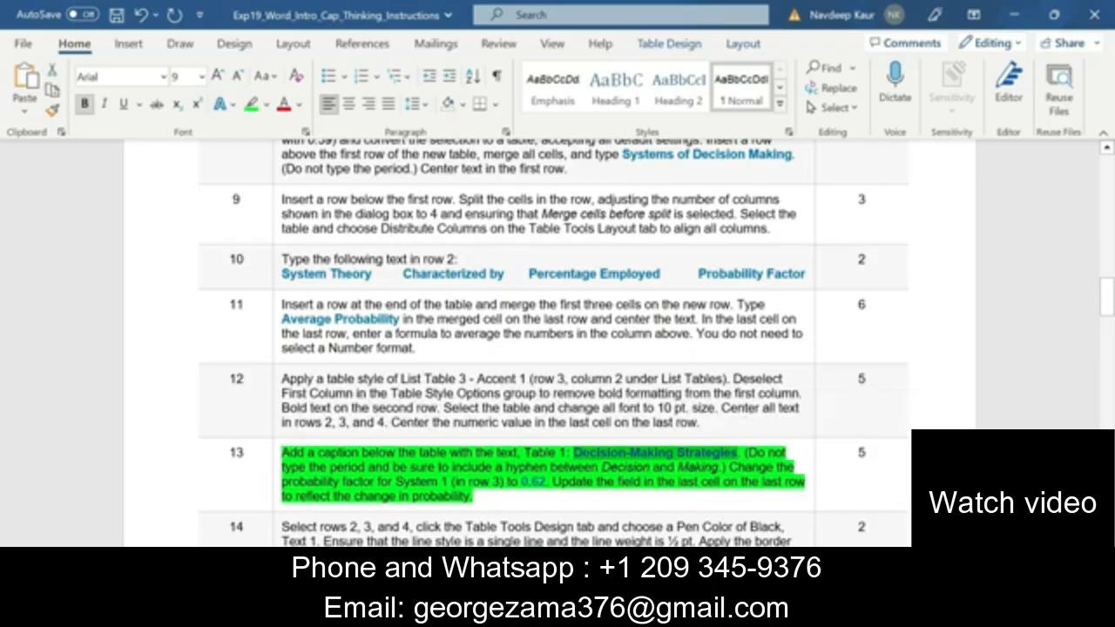
pyautogui.click(668, 611)
pyautogui.click(601, 544)
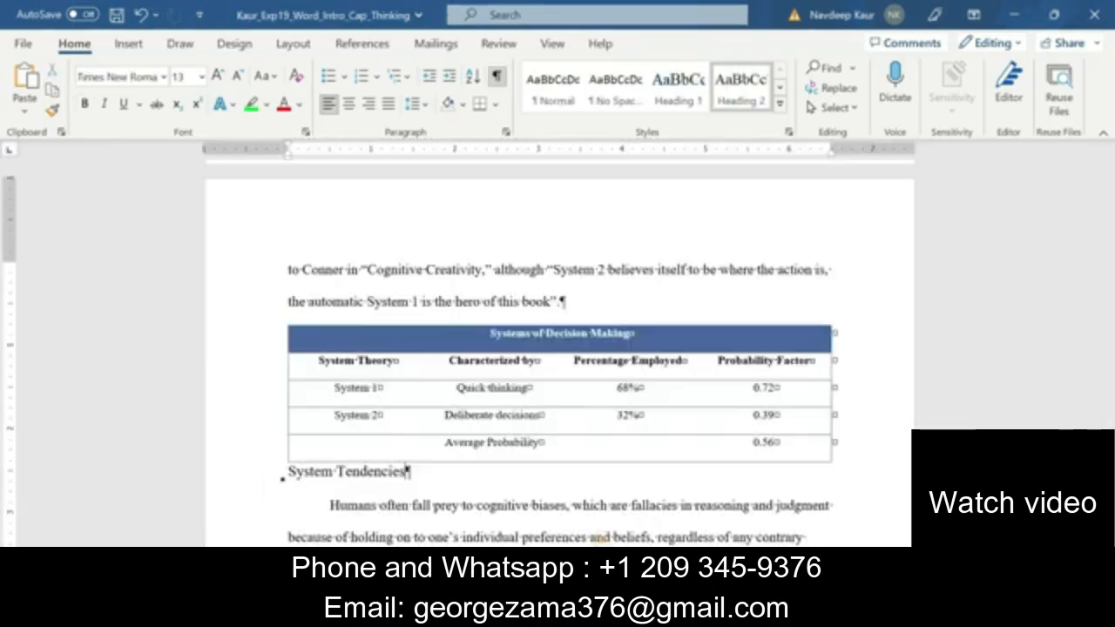
# Insert the caption "Table 1: Decision-Making Strategies" below the whole assignment table.
pyautogui.click(279, 317)
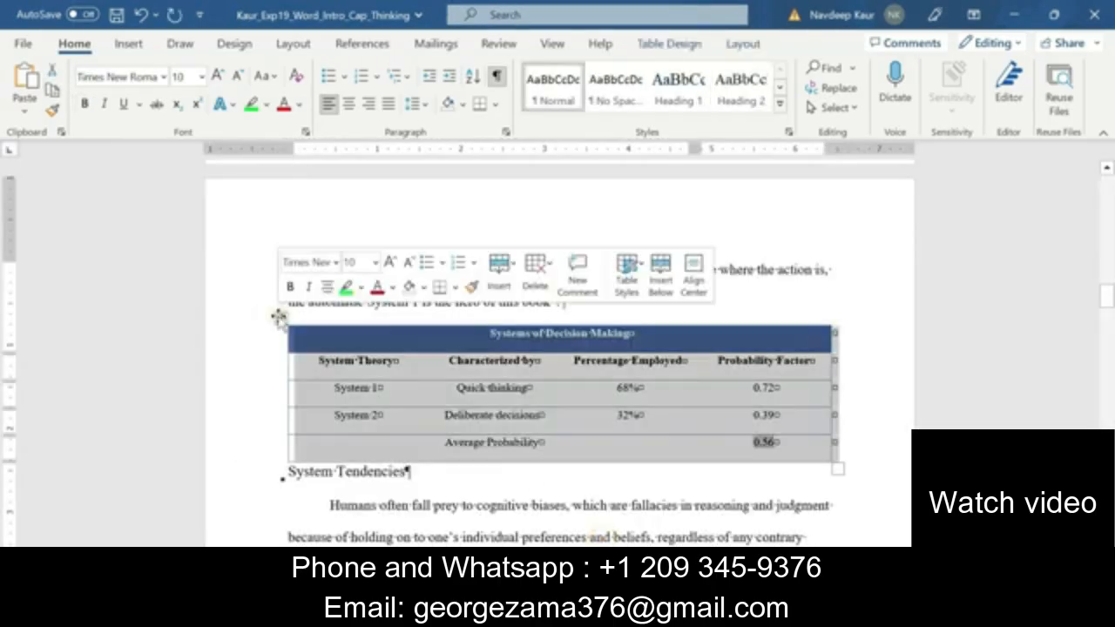
pyautogui.click(357, 45)
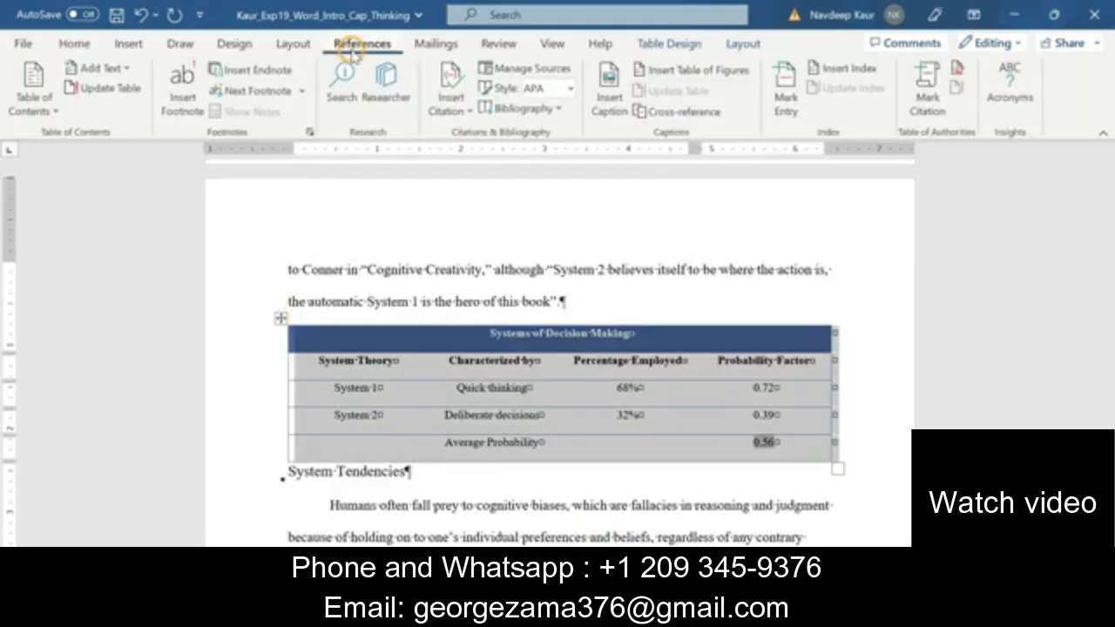
pyautogui.click(607, 84)
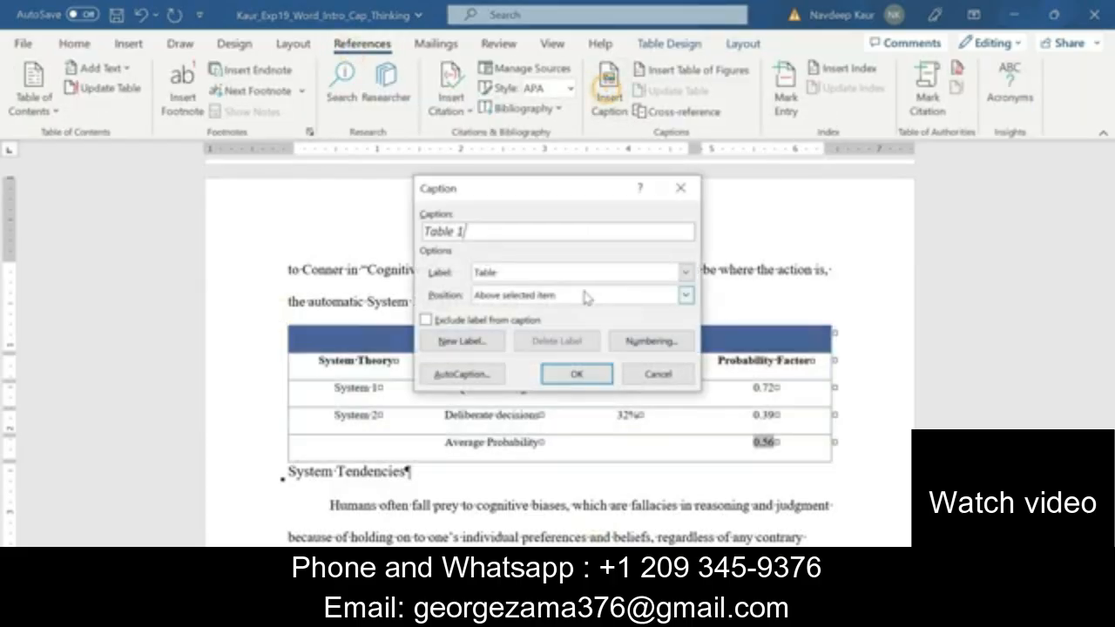
pyautogui.click(516, 298)
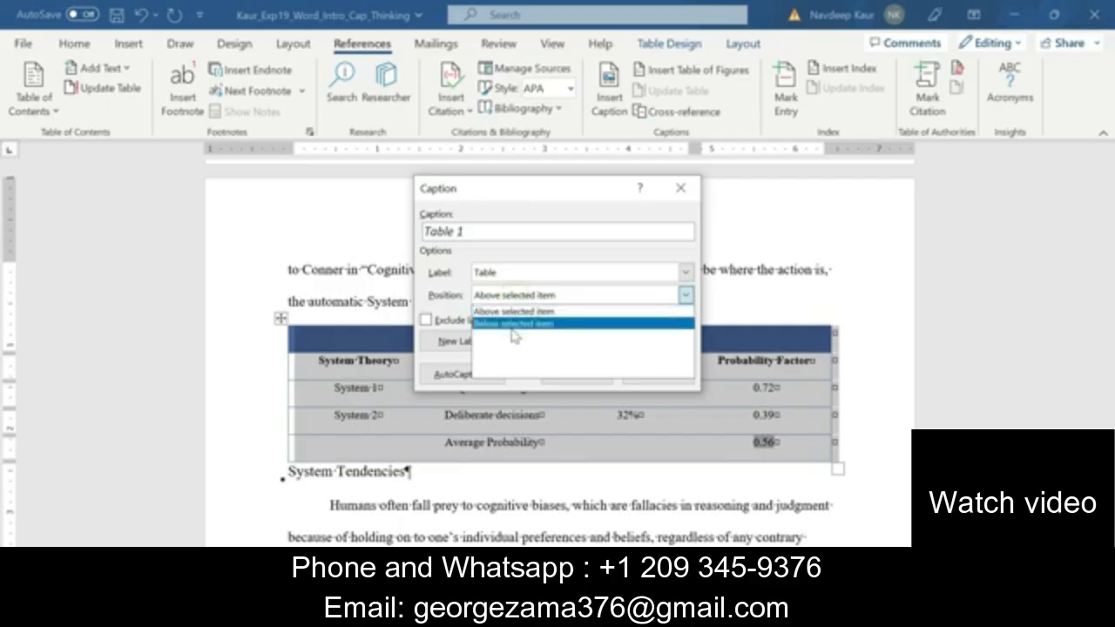
pyautogui.click(514, 324)
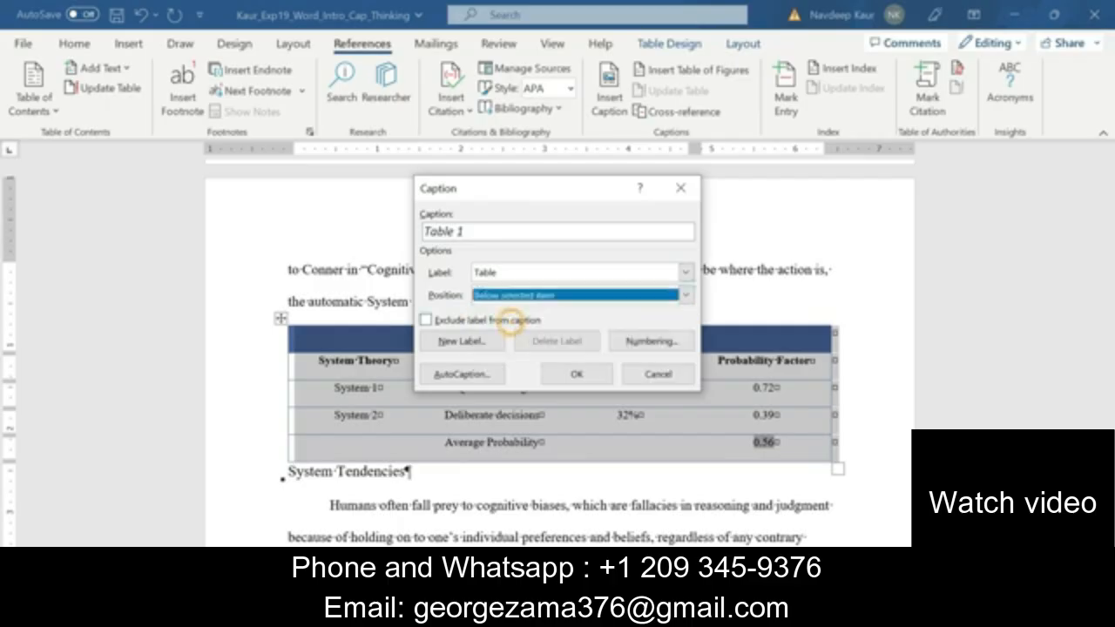
pyautogui.click(470, 234)
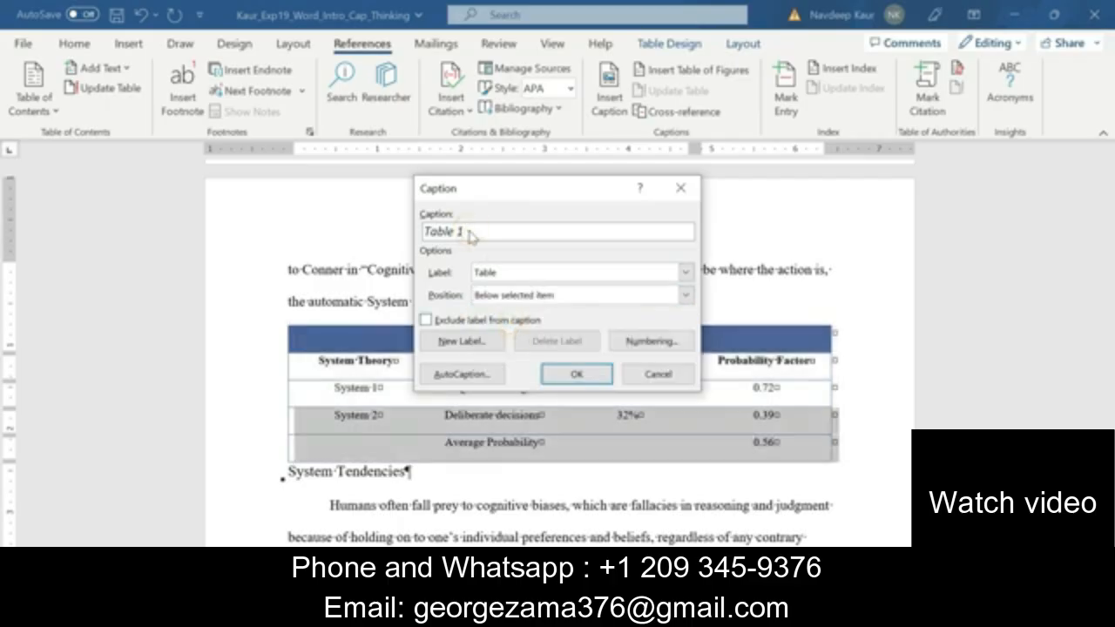
pyautogui.write(':')
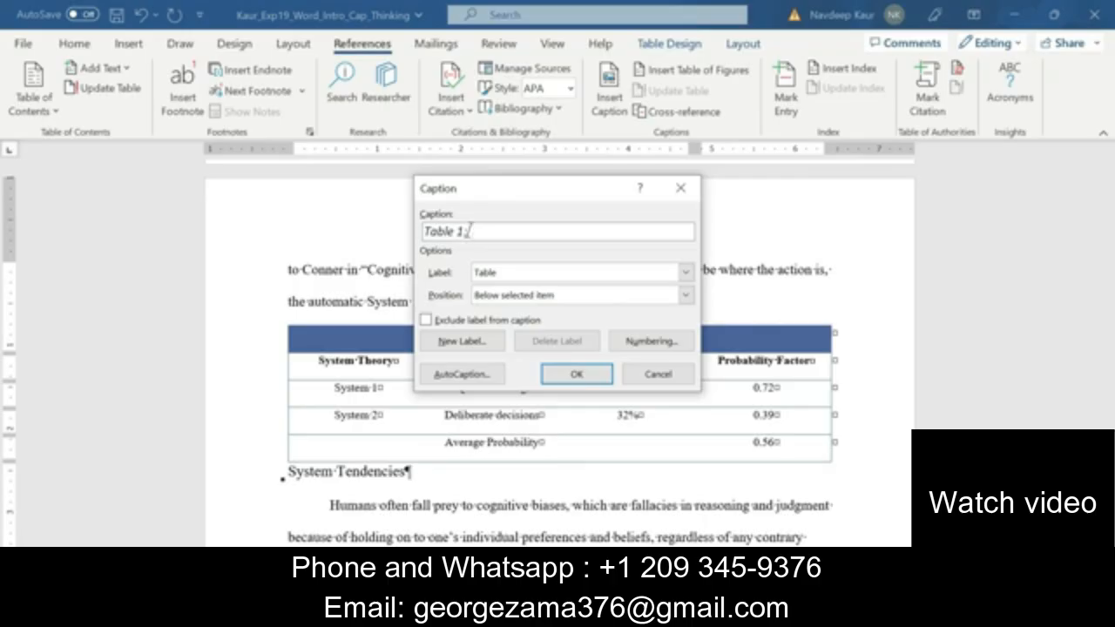
pyautogui.write(' Decision-Making Strategies')
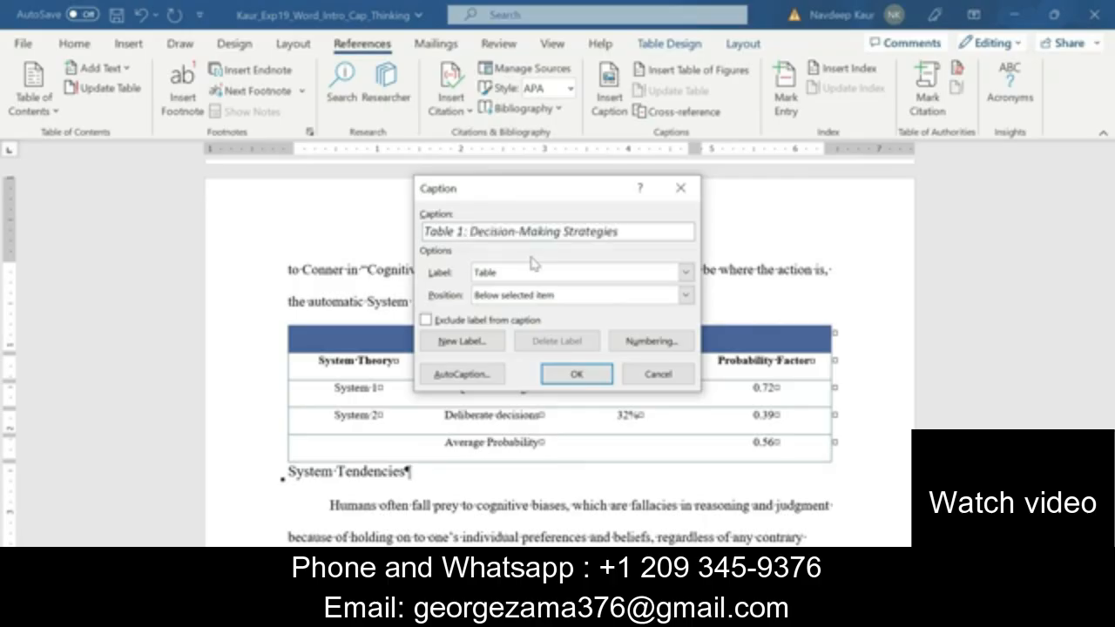
pyautogui.click(576, 373)
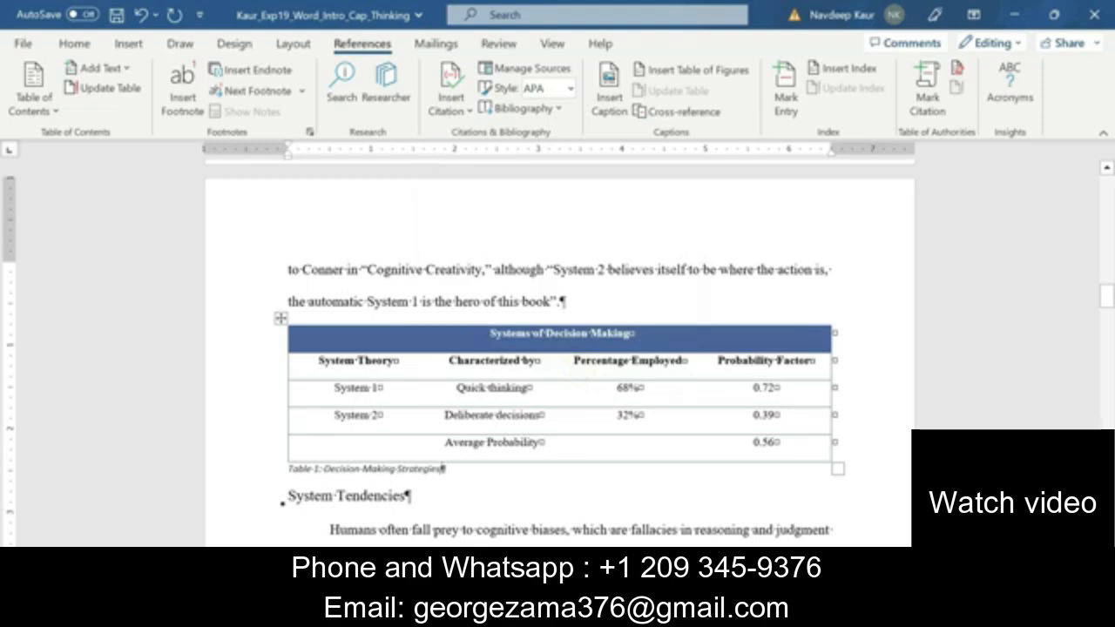
# In the assignment table, set the probability factor for System 1 to 0.62 and update the average field in the last row.
pyautogui.moveTo(669, 614)
pyautogui.click(755, 556)
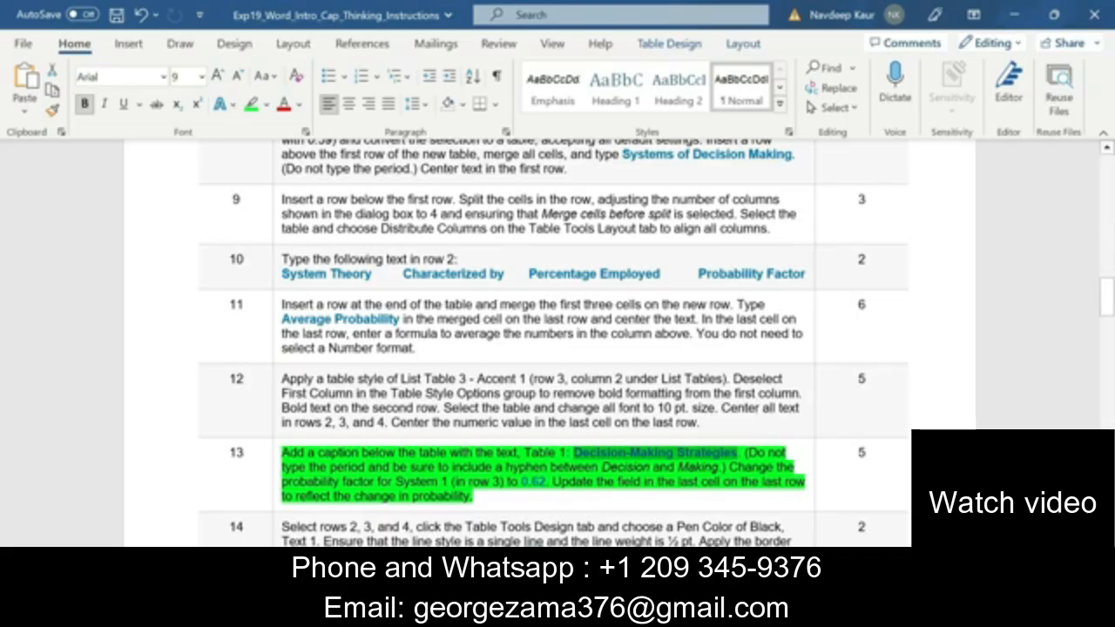
pyautogui.moveTo(669, 610)
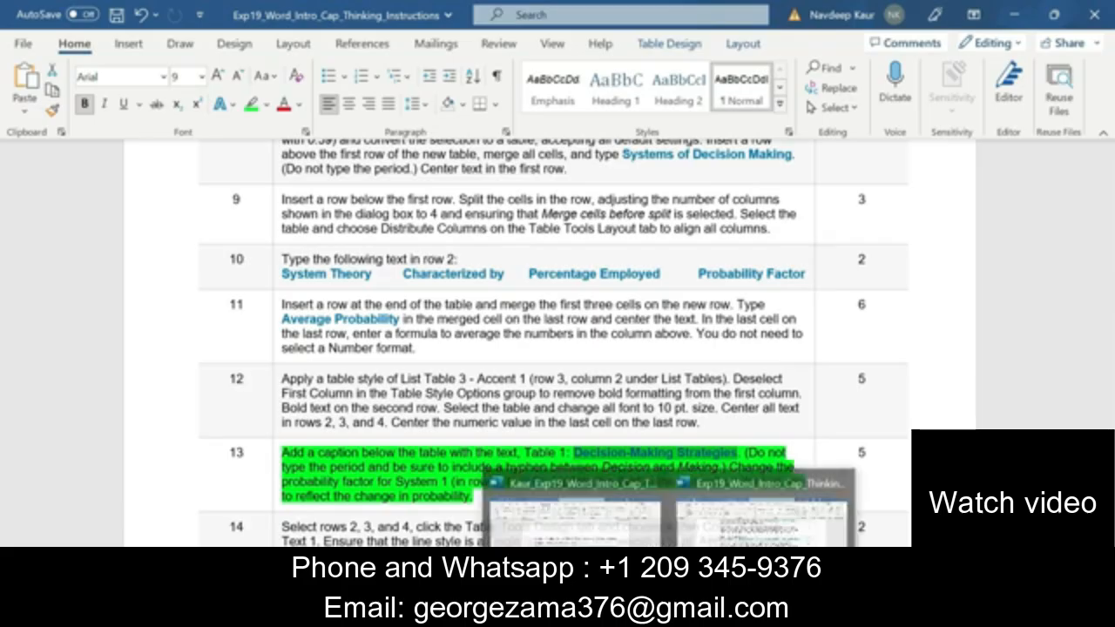
pyautogui.click(572, 516)
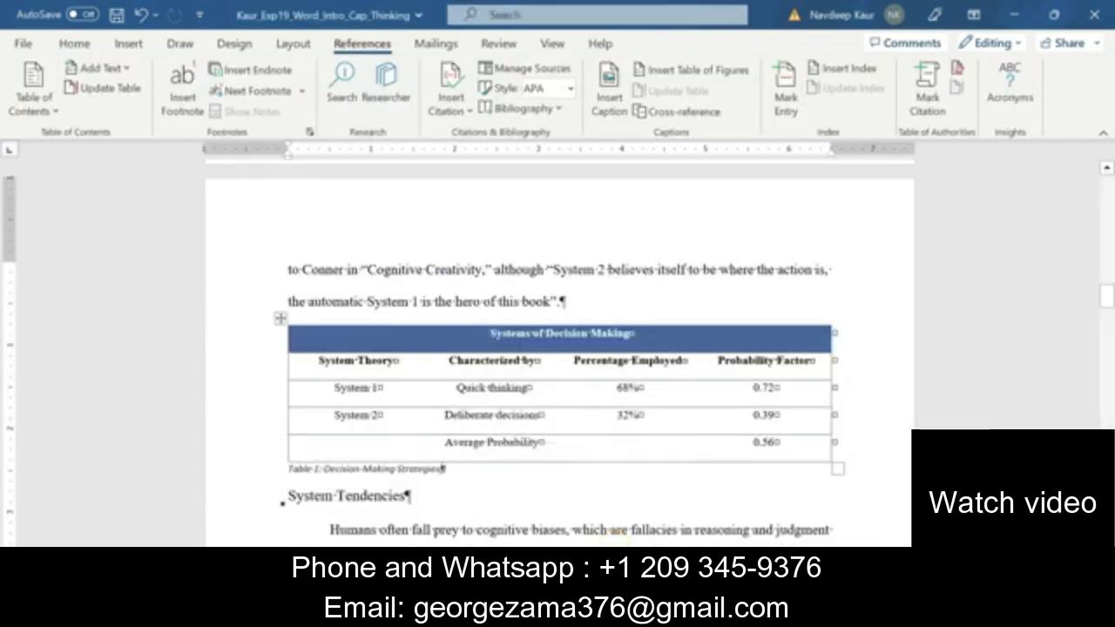
pyautogui.click(768, 389)
pyautogui.press('BackSpace')
pyautogui.write('6')
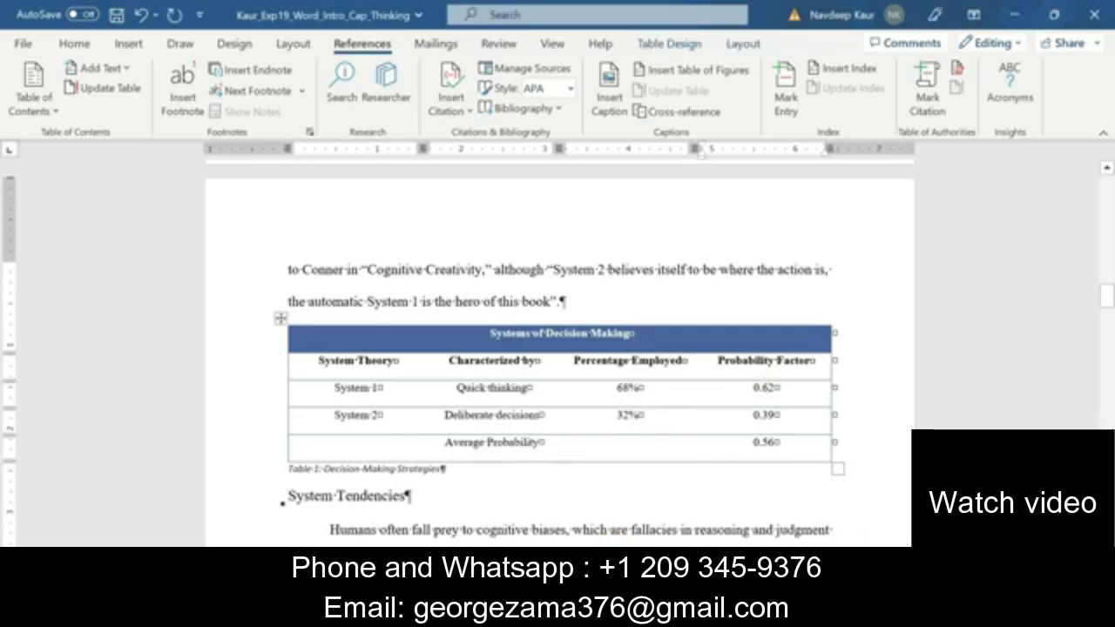
pyautogui.rightClick(767, 442)
pyautogui.click(832, 331)
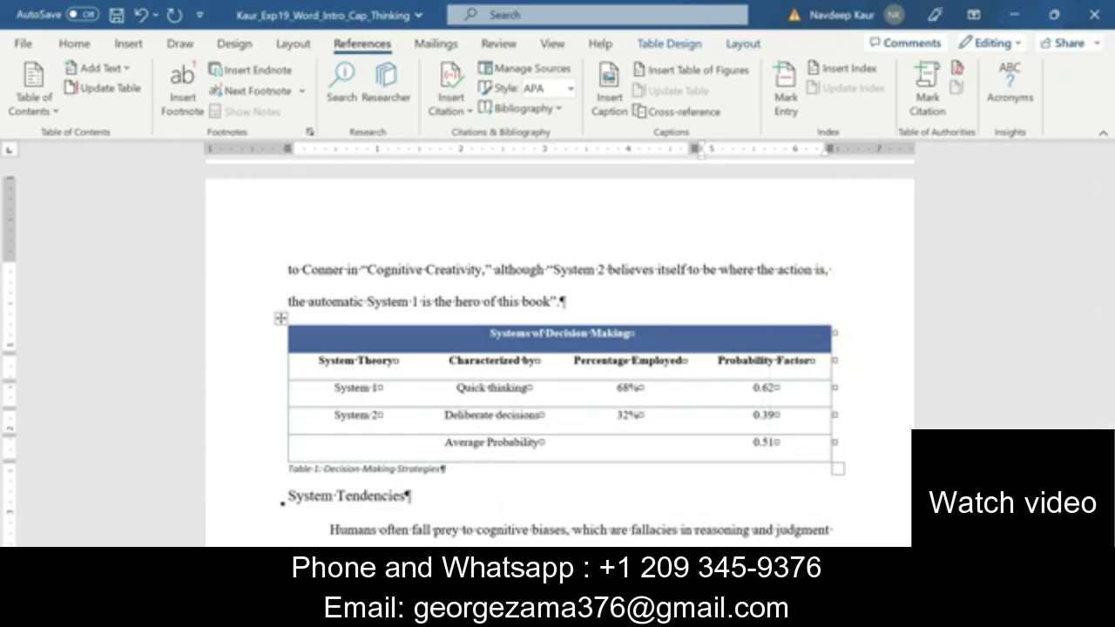
# Recheck step 13 in the instructions, and look through the completed sample document from its contents page to the Decision Systems section.
pyautogui.click(775, 515)
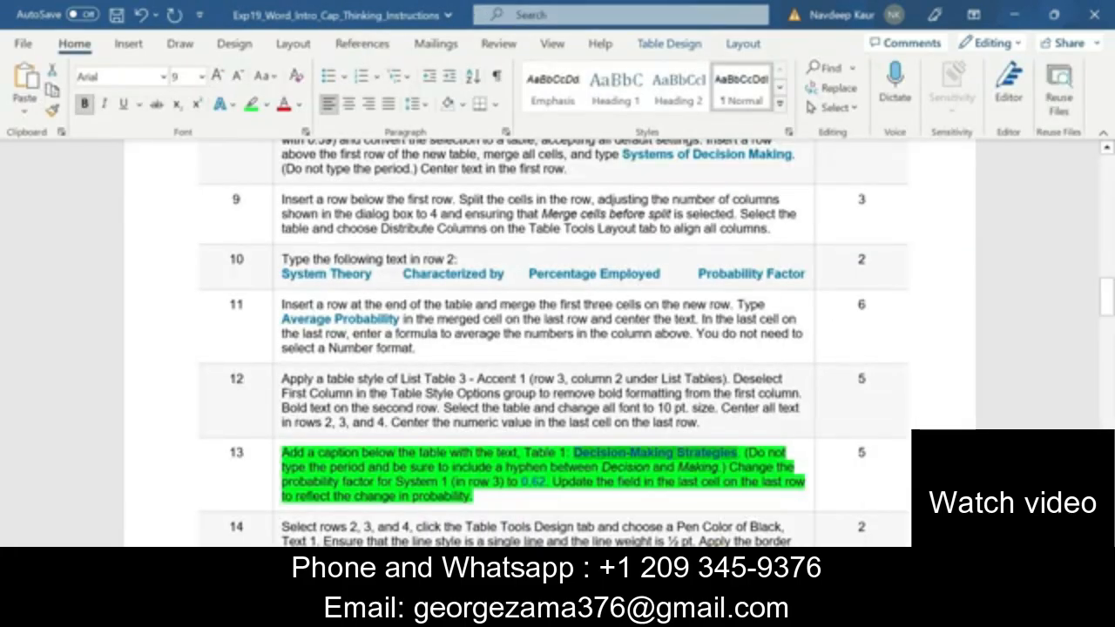
pyautogui.click(528, 497)
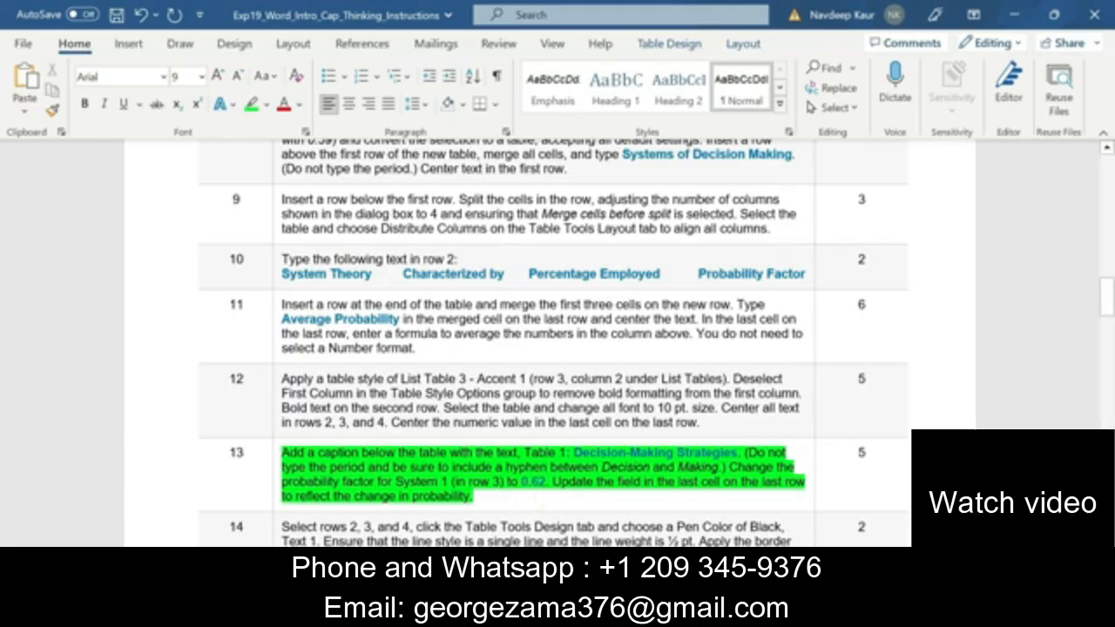
pyautogui.hotkey('alt', 'Tab')
pyautogui.scroll(-10, 4, 272)
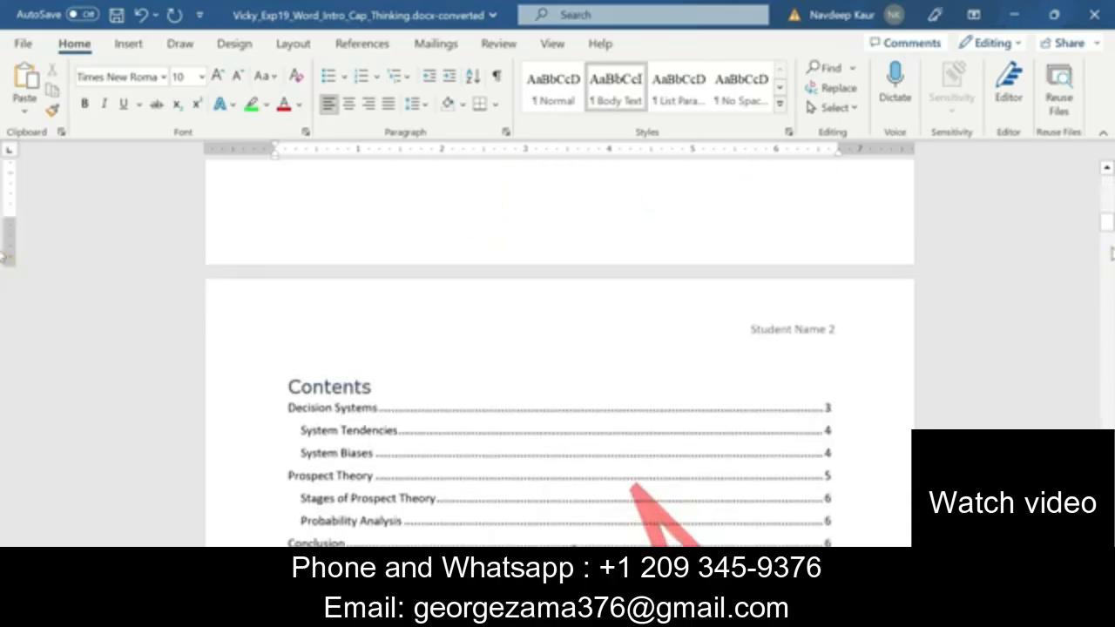
pyautogui.click(1108, 251)
pyautogui.moveTo(1108, 244); pyautogui.dragTo(1102, 274)
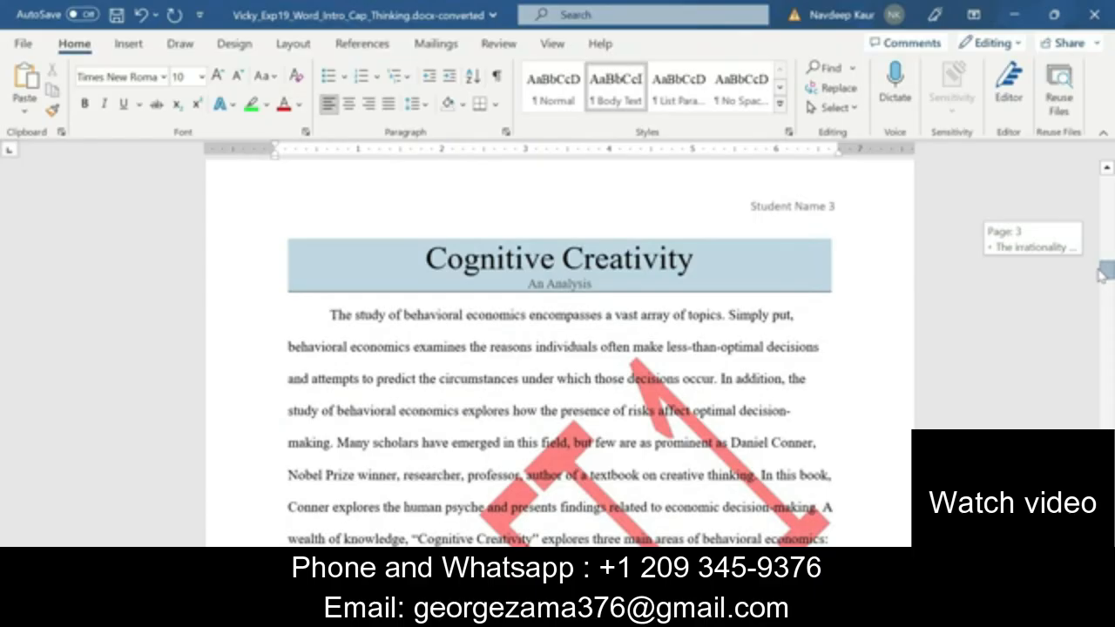
pyautogui.moveTo(1102, 274); pyautogui.dragTo(1101, 276)
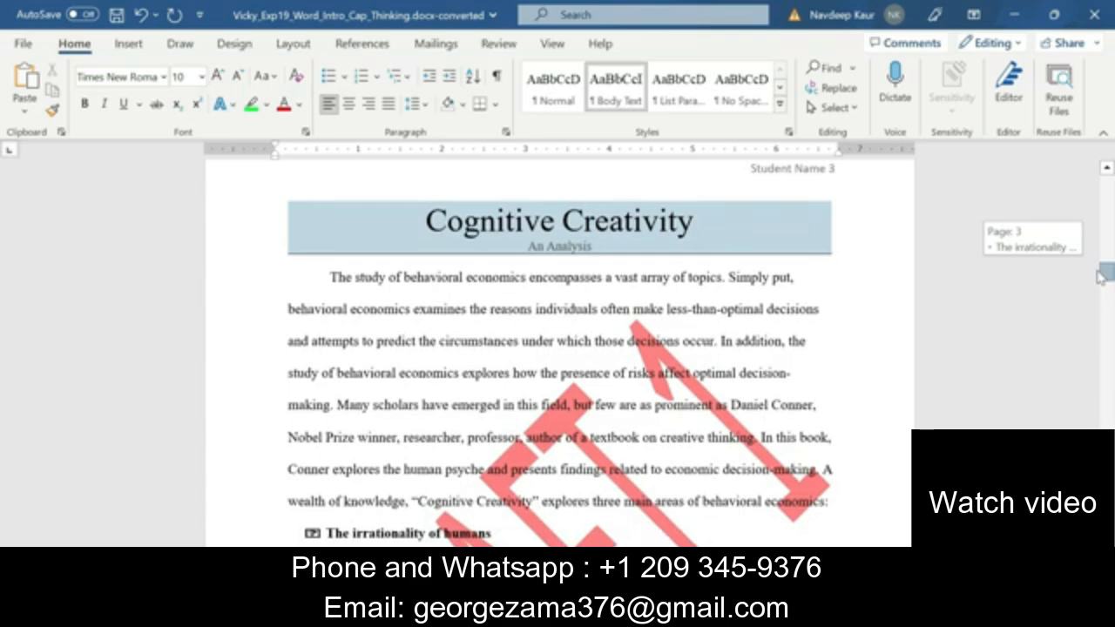
pyautogui.moveTo(1102, 275); pyautogui.dragTo(1102, 290)
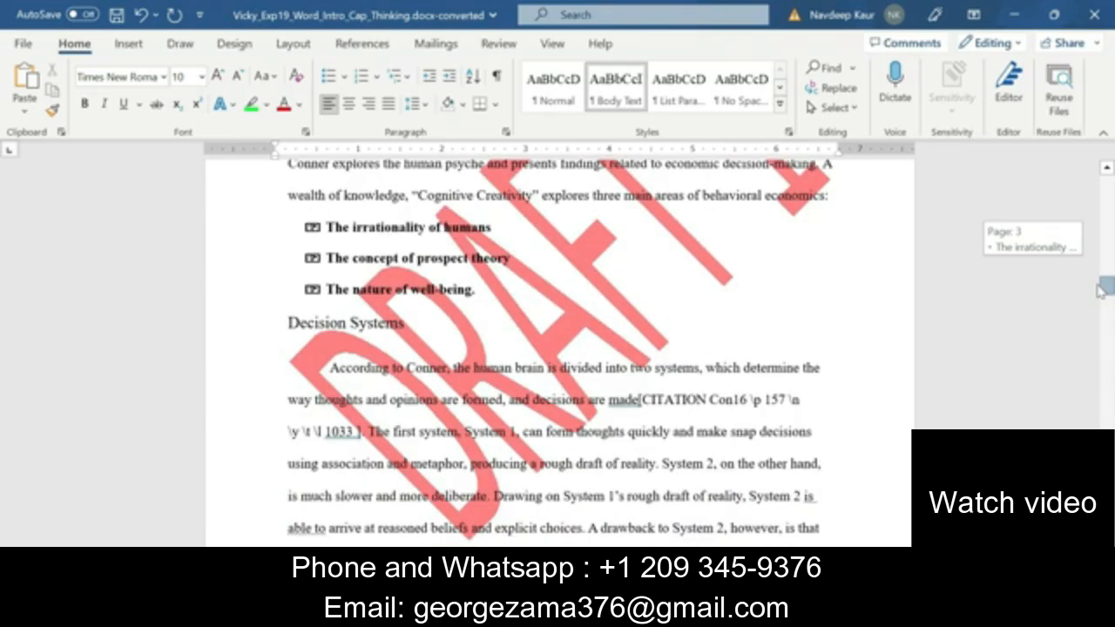
pyautogui.moveTo(1100, 290); pyautogui.dragTo(1100, 290)
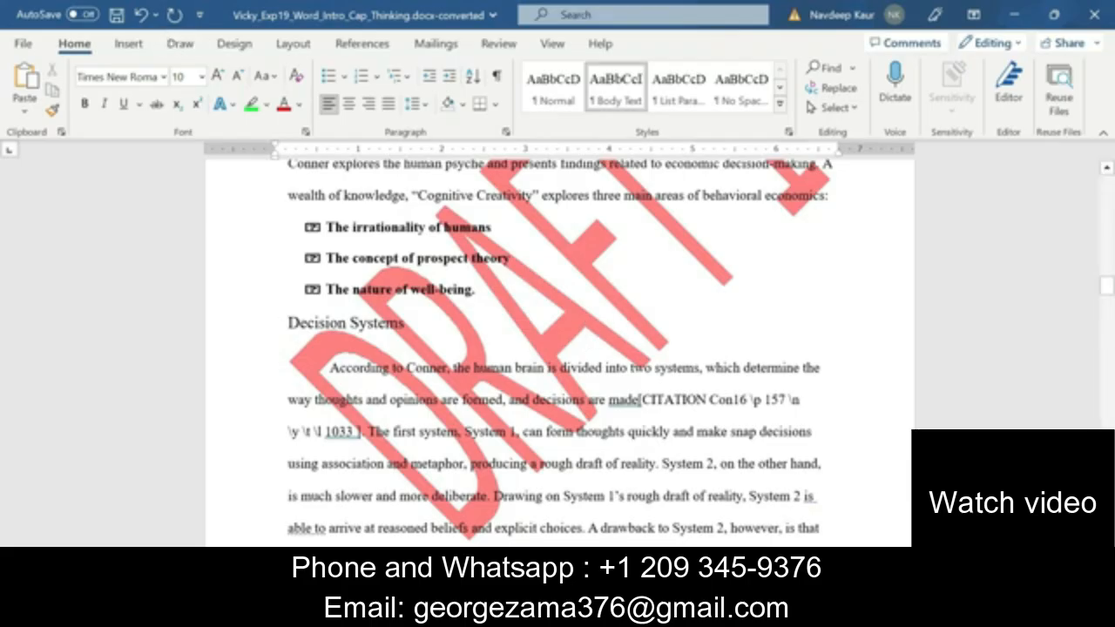
pyautogui.moveTo(1107, 292); pyautogui.dragTo(1104, 490)
pyautogui.moveTo(1110, 389); pyautogui.dragTo(1108, 284)
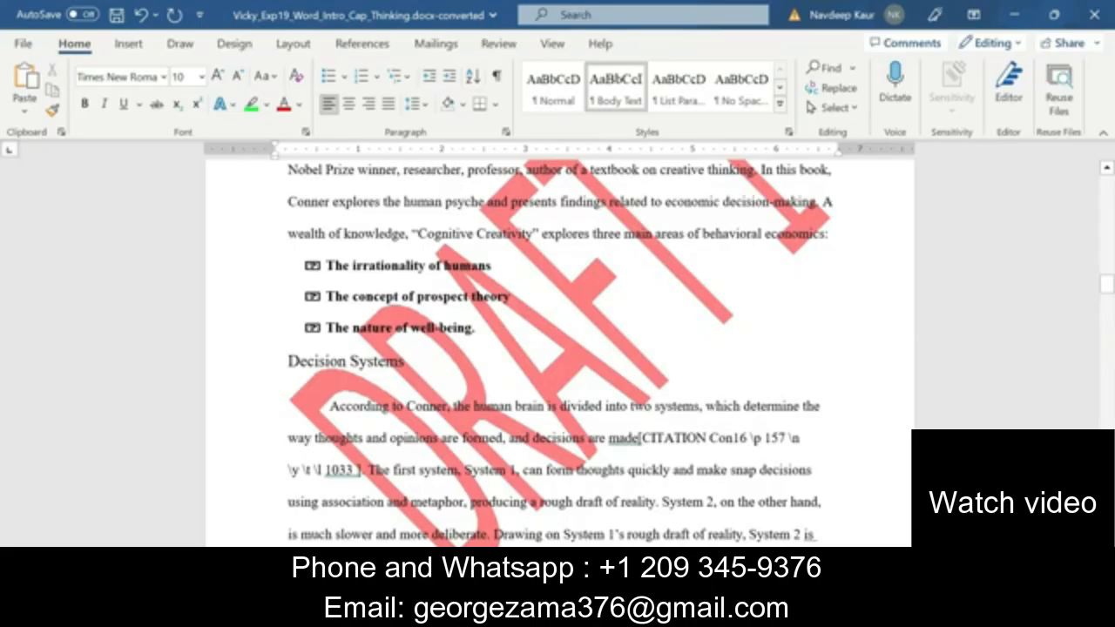
# In the instructions document, remove the green highlight from the step 13 text.
pyautogui.click(669, 612)
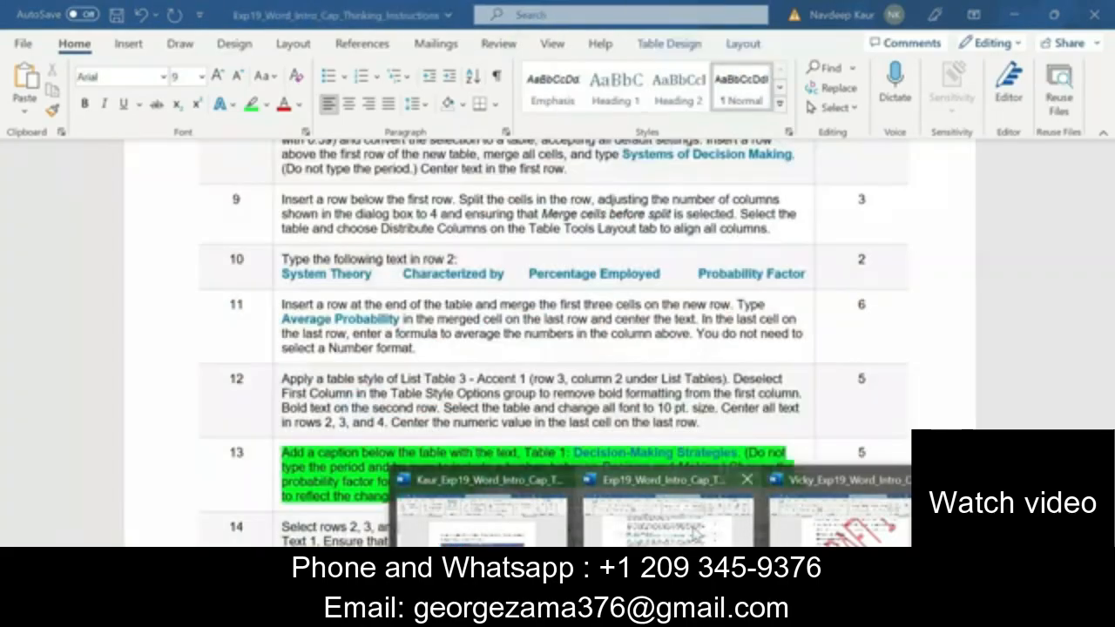
pyautogui.click(695, 528)
pyautogui.moveTo(475, 497); pyautogui.dragTo(294, 453)
pyautogui.click(357, 417)
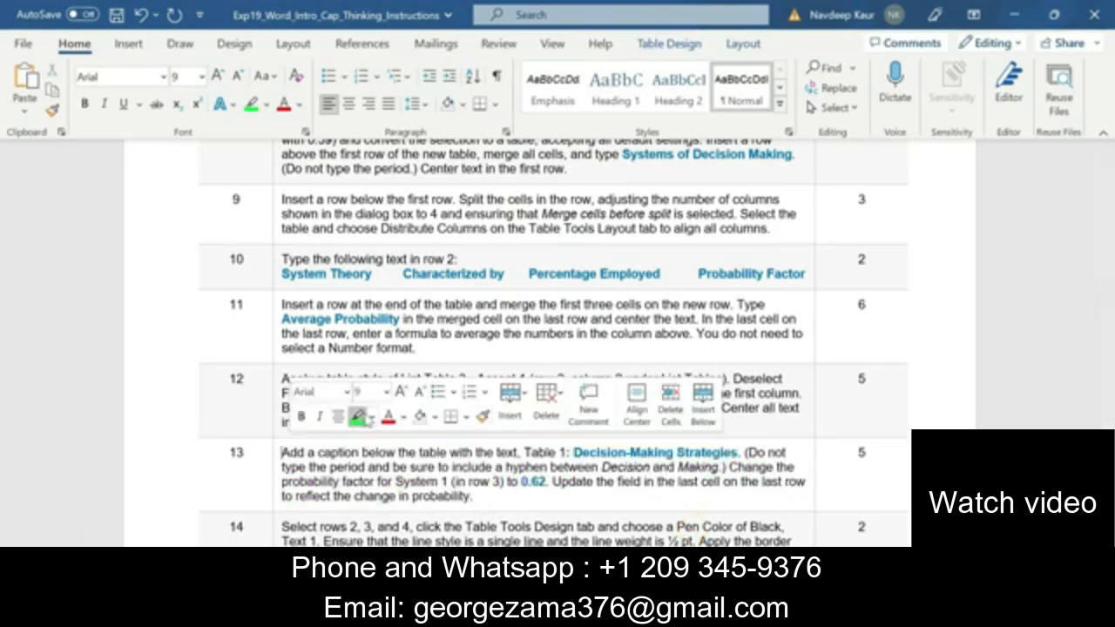
pyautogui.press('Left')
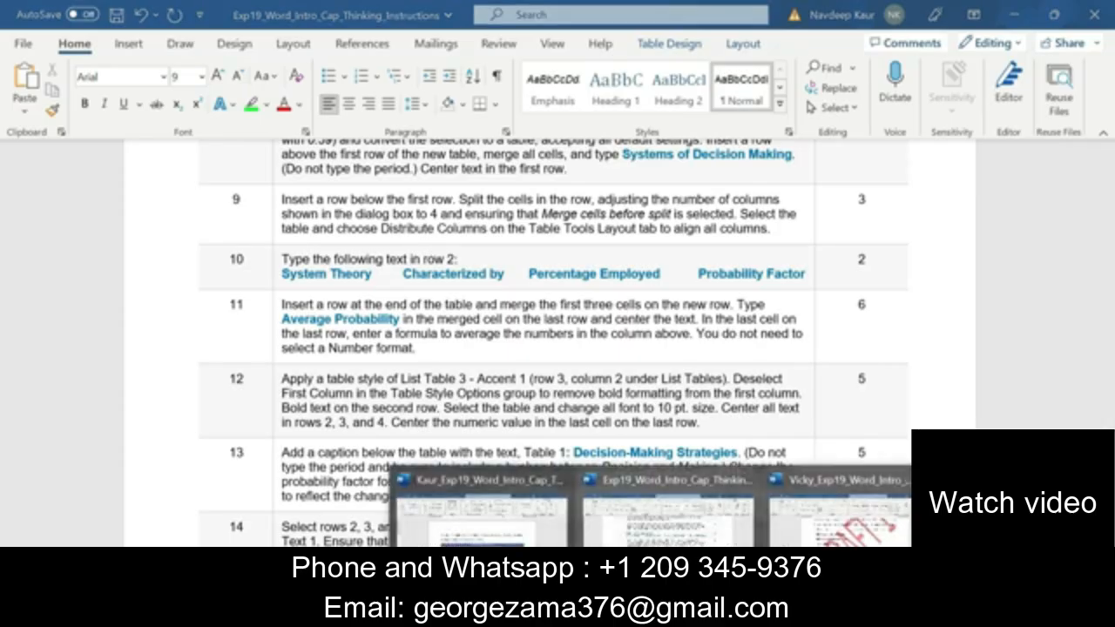
# Compare the decision-making table and the footnote in the completed sample document with steps 14 to 17 of the instructions.
pyautogui.click(820, 533)
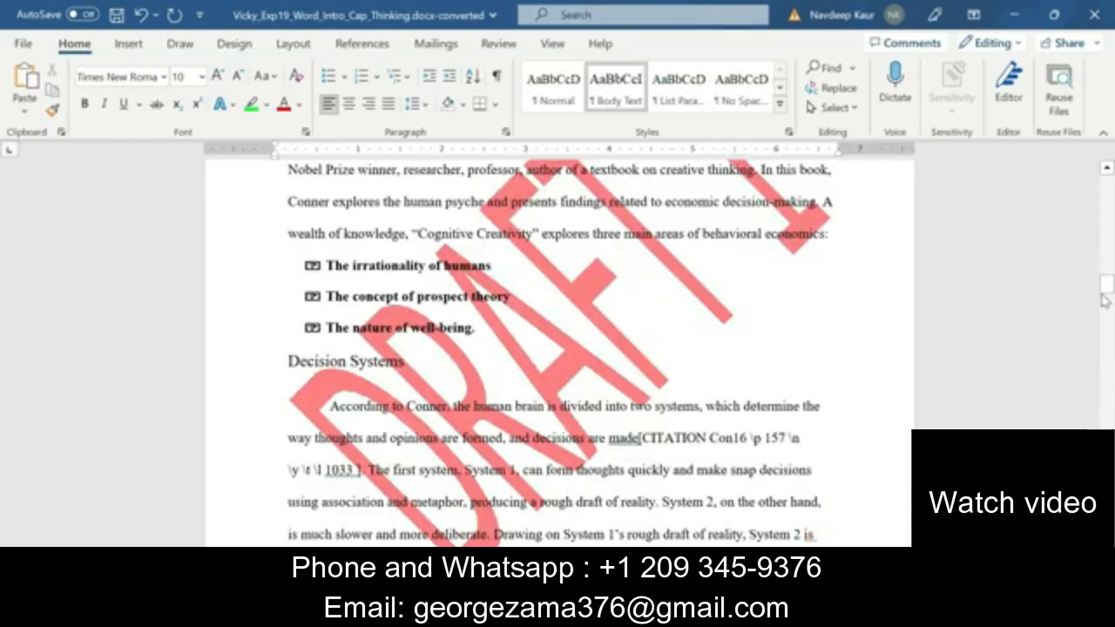
pyautogui.moveTo(1109, 297); pyautogui.dragTo(1108, 312)
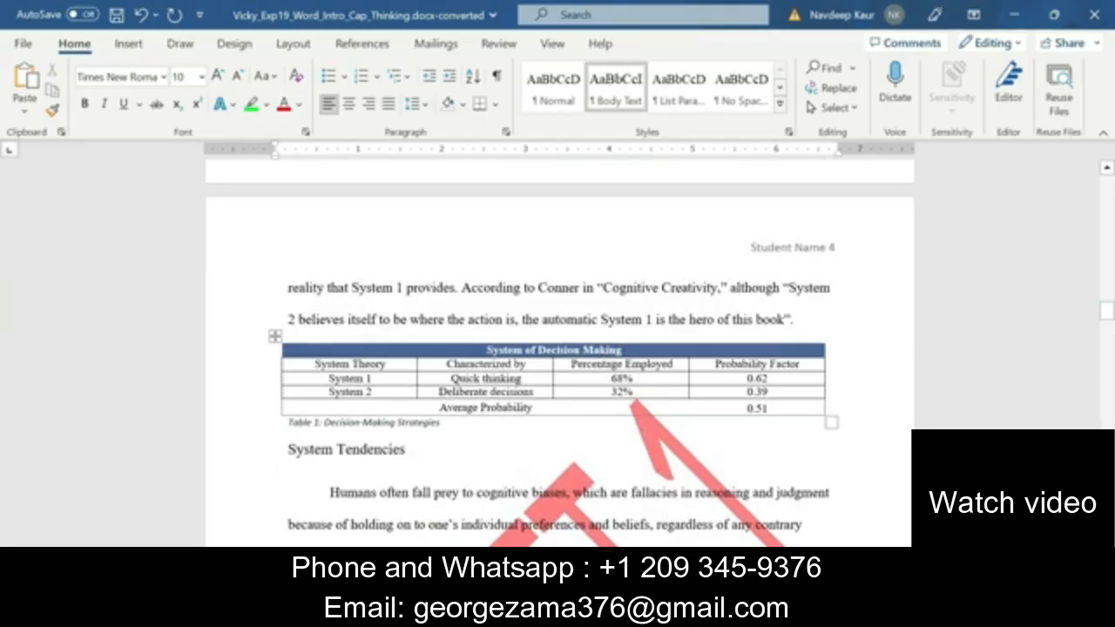
pyautogui.moveTo(640, 615)
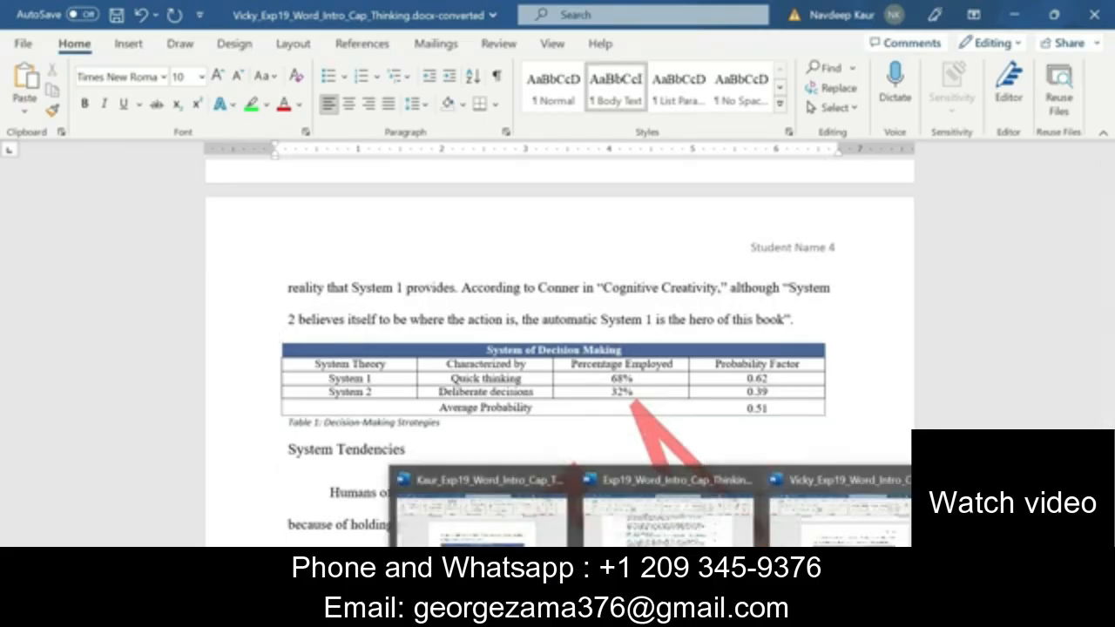
pyautogui.click(664, 499)
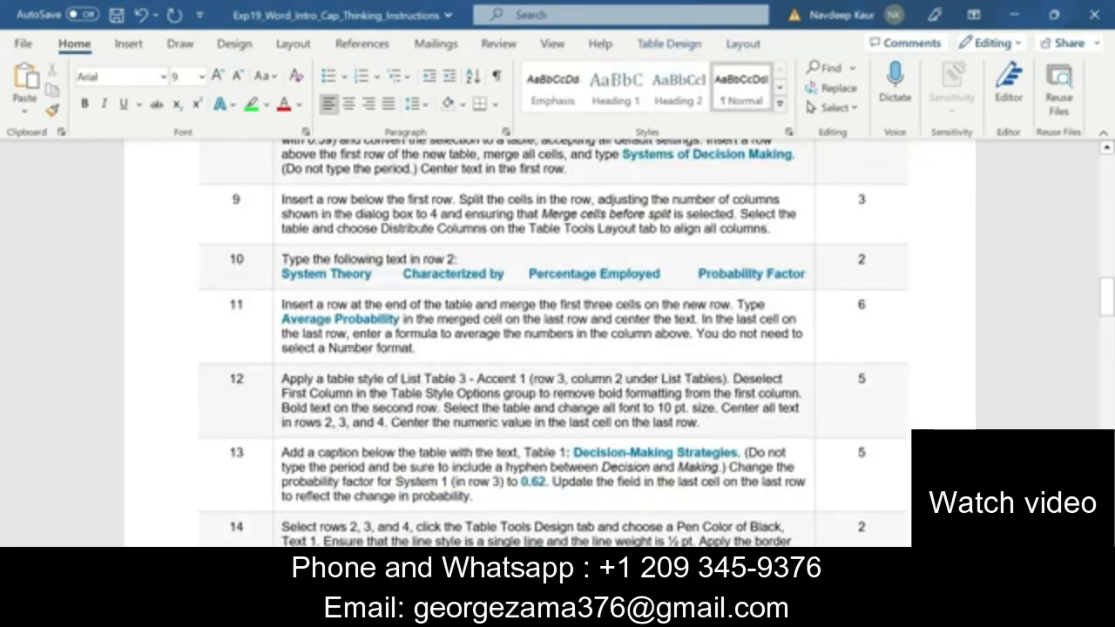
pyautogui.scroll(-8, 3, 329)
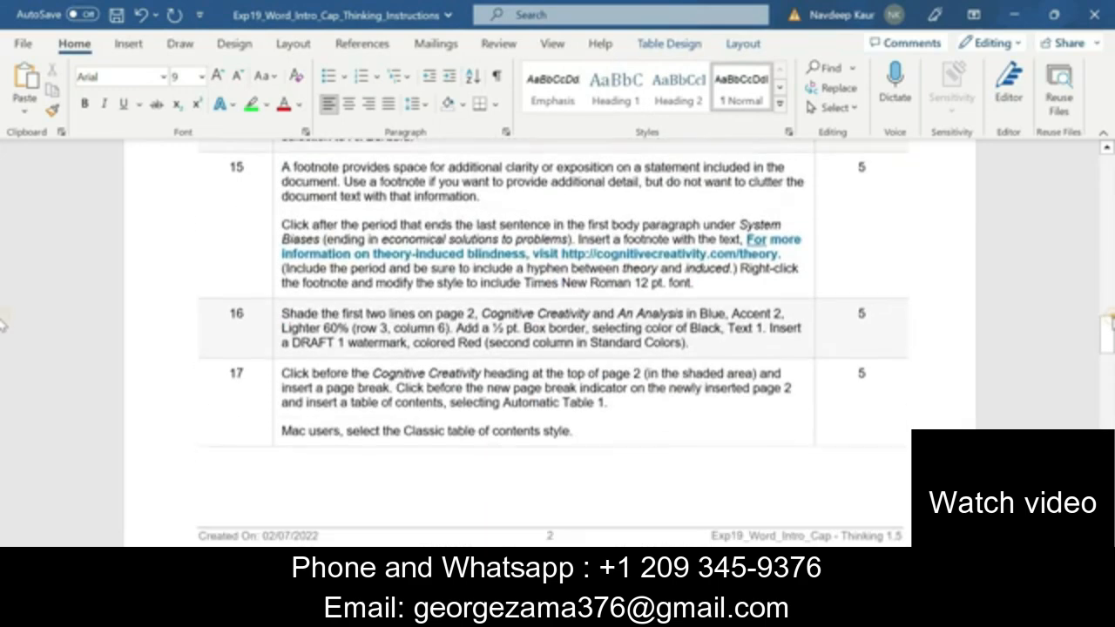
pyautogui.scroll(3, 2, 329)
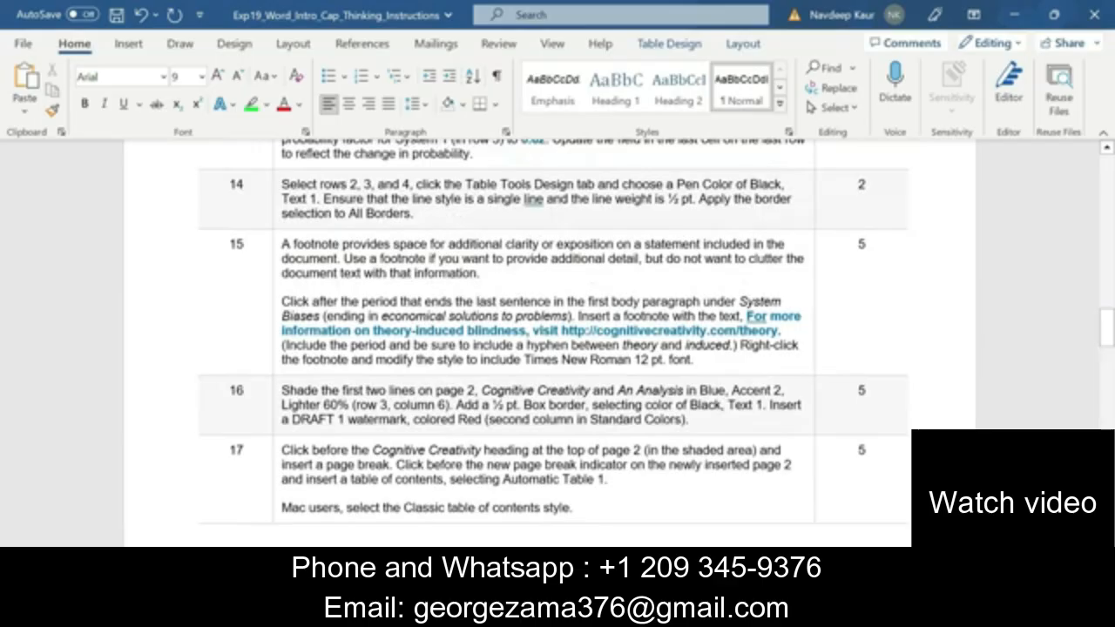
pyautogui.click(803, 527)
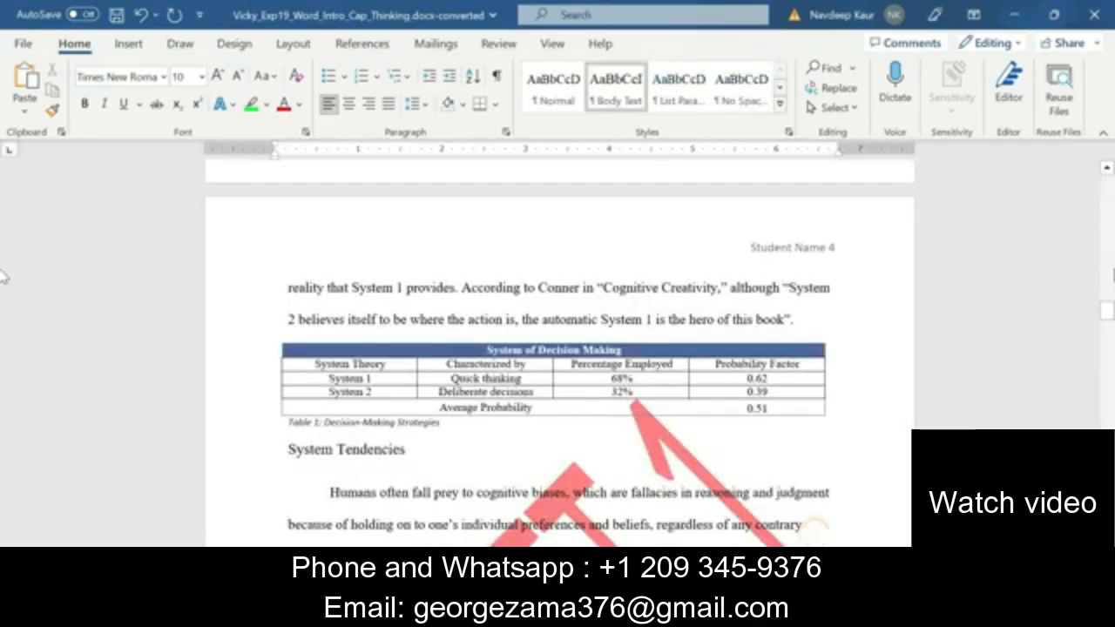
pyautogui.moveTo(1107, 310); pyautogui.dragTo(1103, 377)
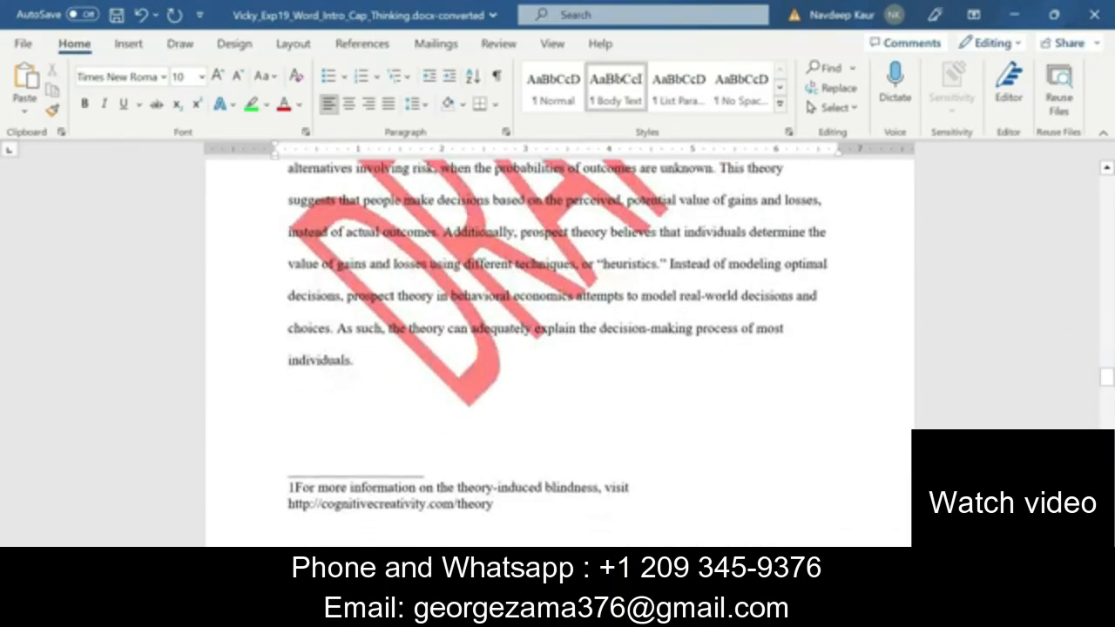
pyautogui.moveTo(662, 614)
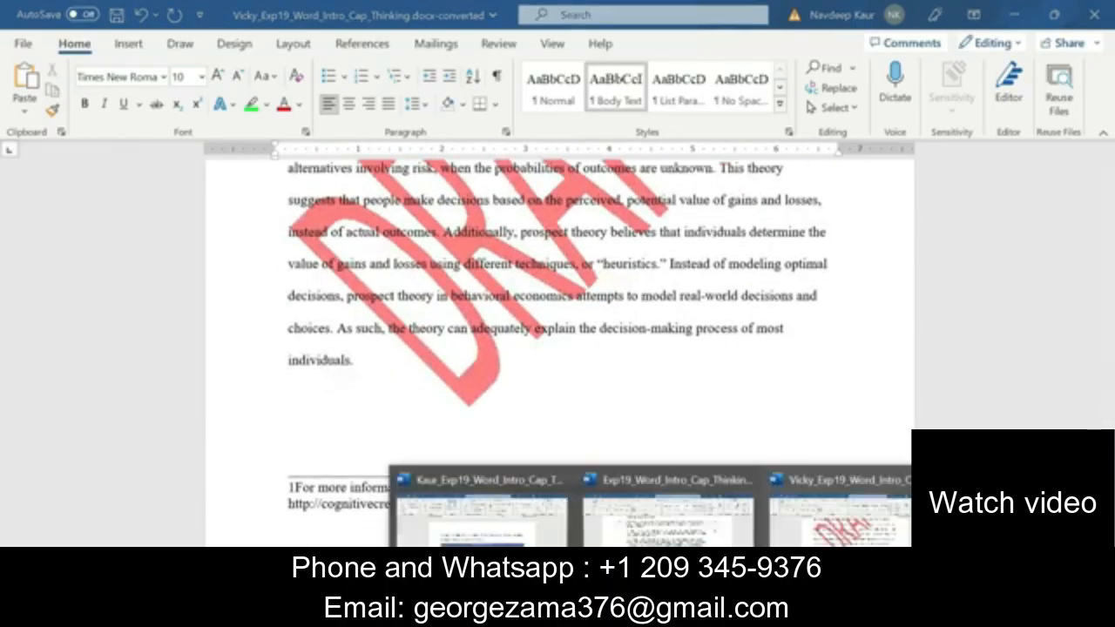
pyautogui.click(660, 531)
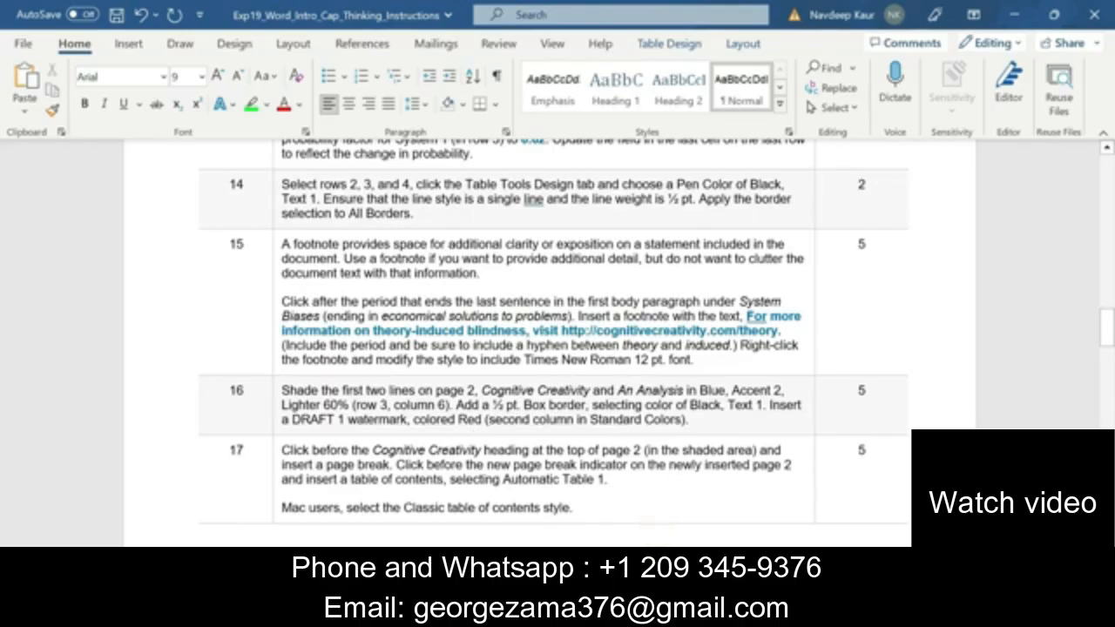
# Examine the shaded Cognitive Creativity title in the completed sample document, and read steps 18 to 20 of the instructions.
pyautogui.moveTo(663, 614)
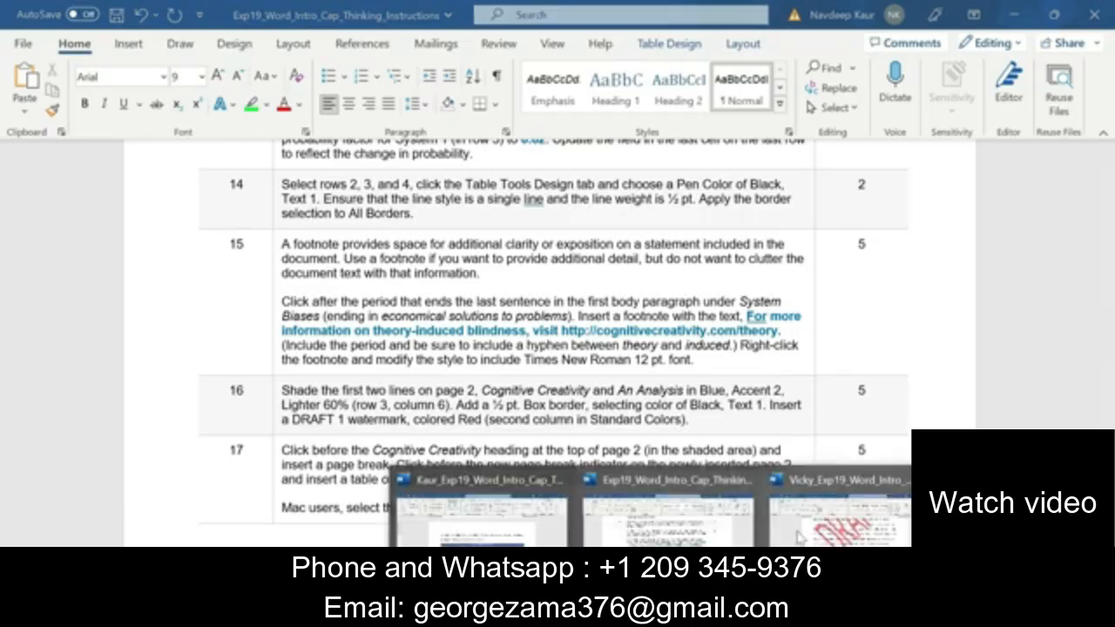
pyautogui.moveTo(791, 538)
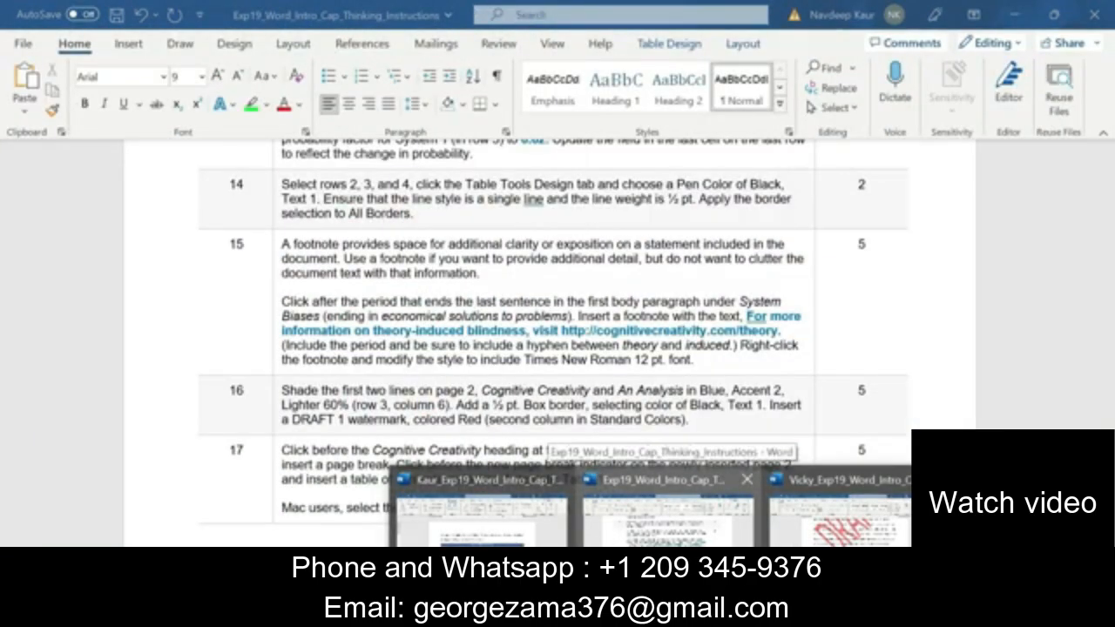
pyautogui.click(828, 523)
pyautogui.moveTo(1107, 376); pyautogui.dragTo(1108, 266)
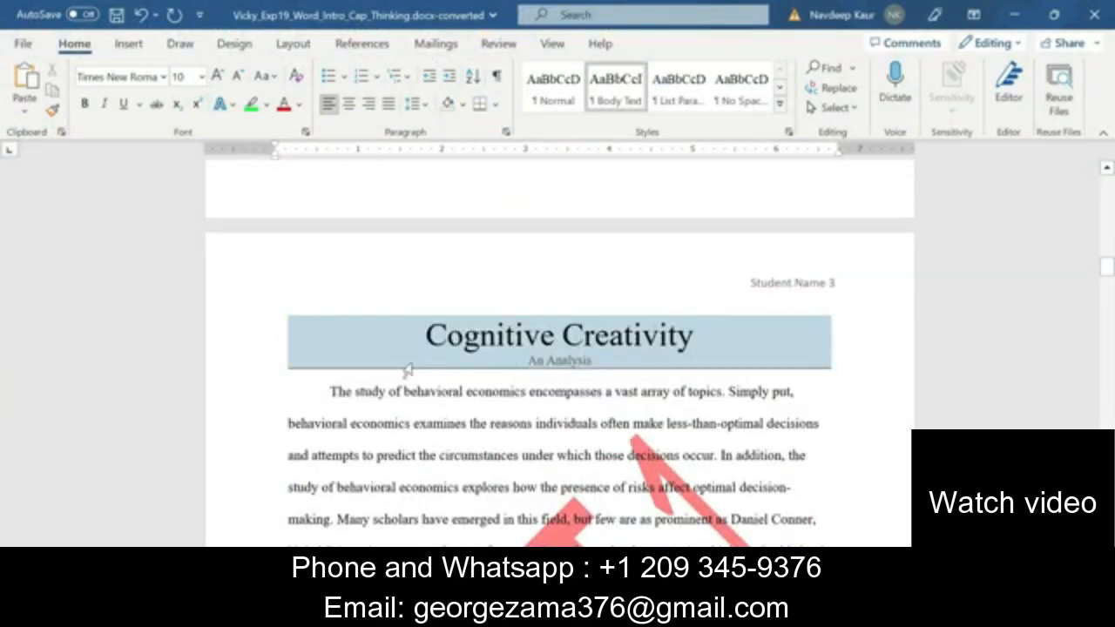
pyautogui.moveTo(662, 614)
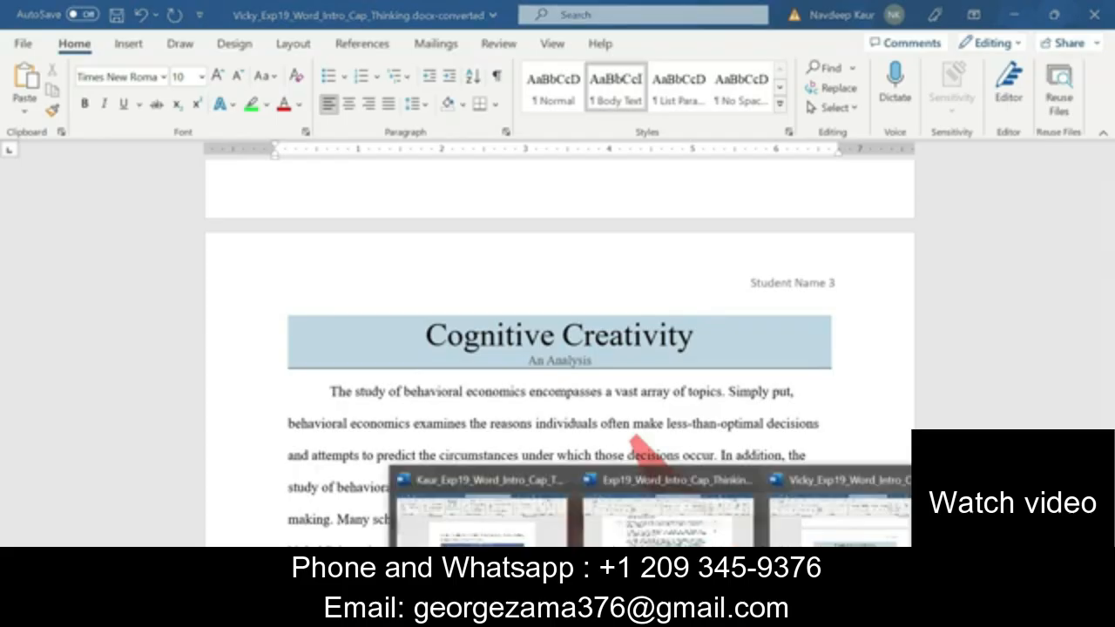
pyautogui.click(656, 514)
pyautogui.moveTo(1106, 347); pyautogui.dragTo(1113, 398)
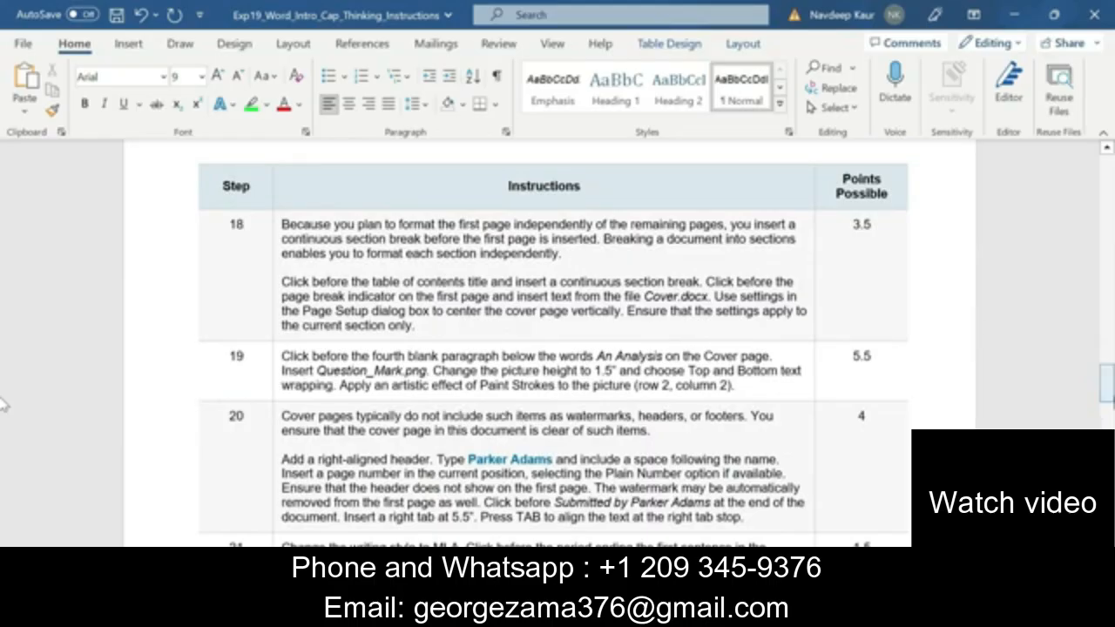
# Inspect the sample document's contents page with formatting marks briefly shown, and return to the first steps of the instructions.
pyautogui.moveTo(655, 614)
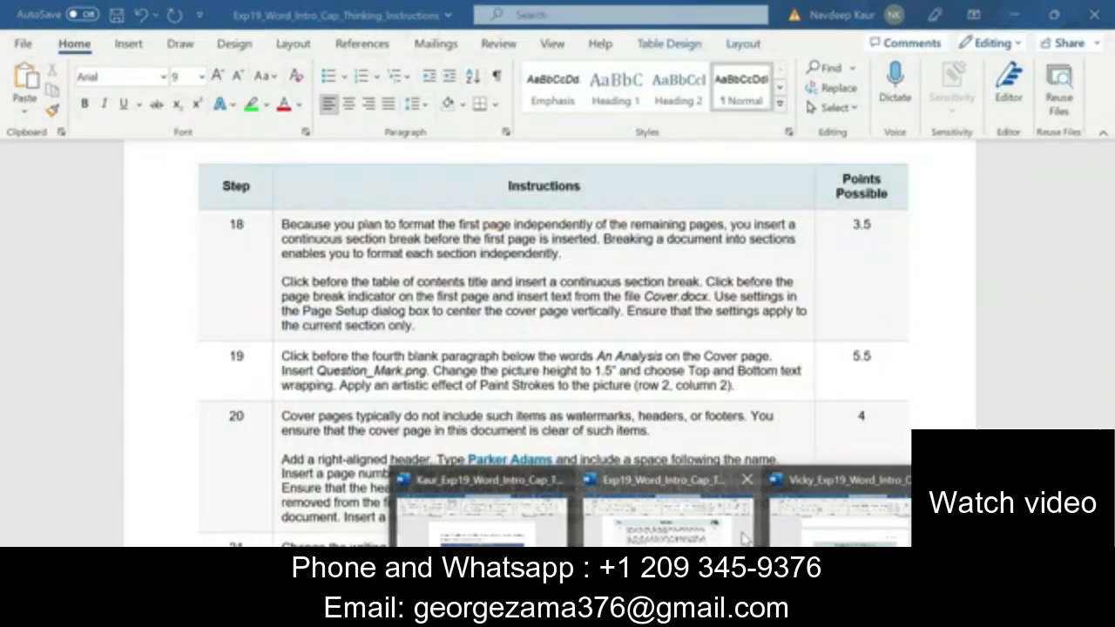
pyautogui.click(840, 528)
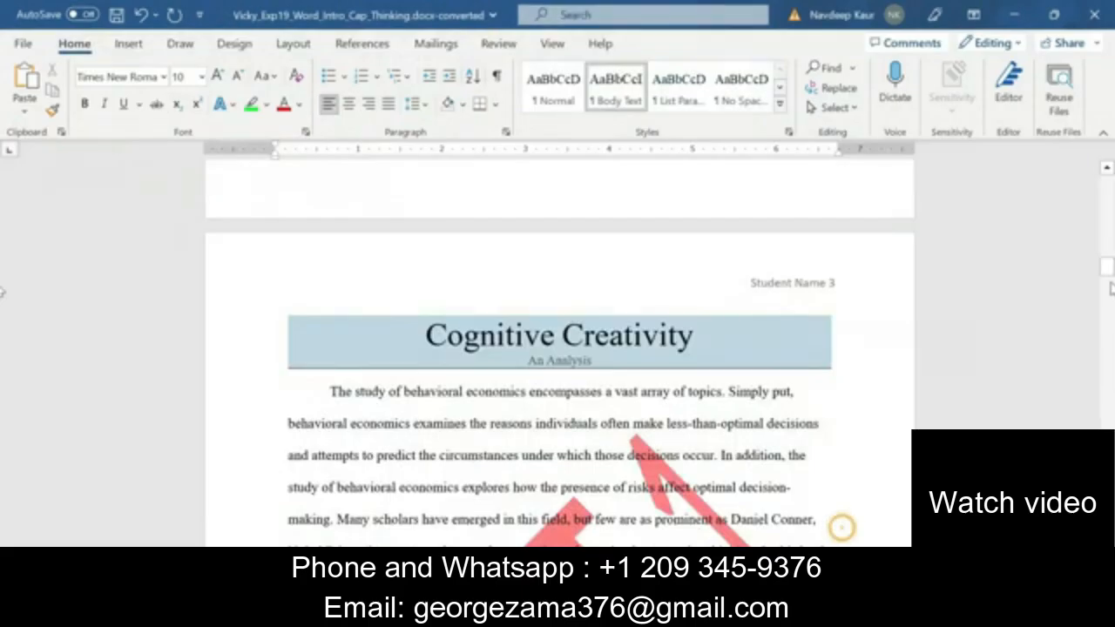
pyautogui.moveTo(1110, 275); pyautogui.dragTo(1110, 276)
pyautogui.click(496, 76)
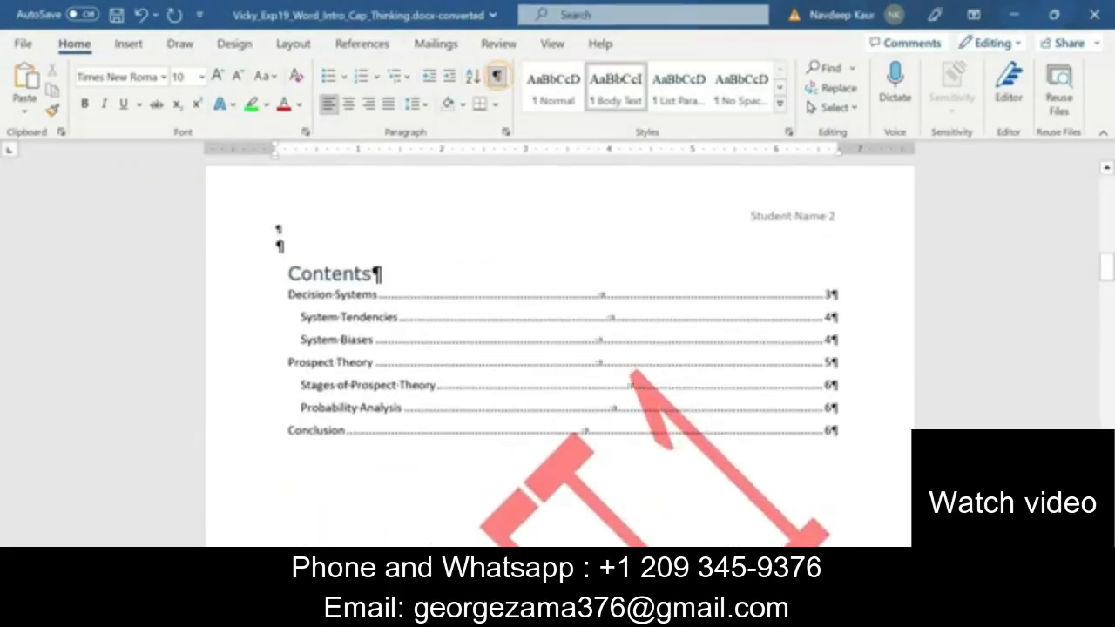
pyautogui.click(496, 76)
pyautogui.click(671, 612)
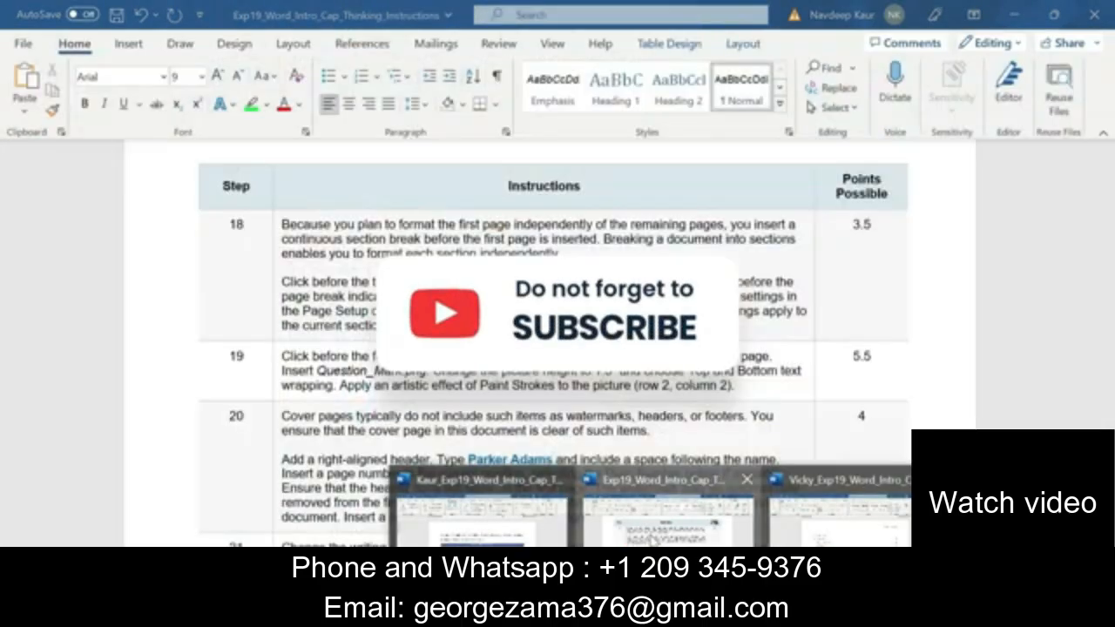
pyautogui.click(652, 538)
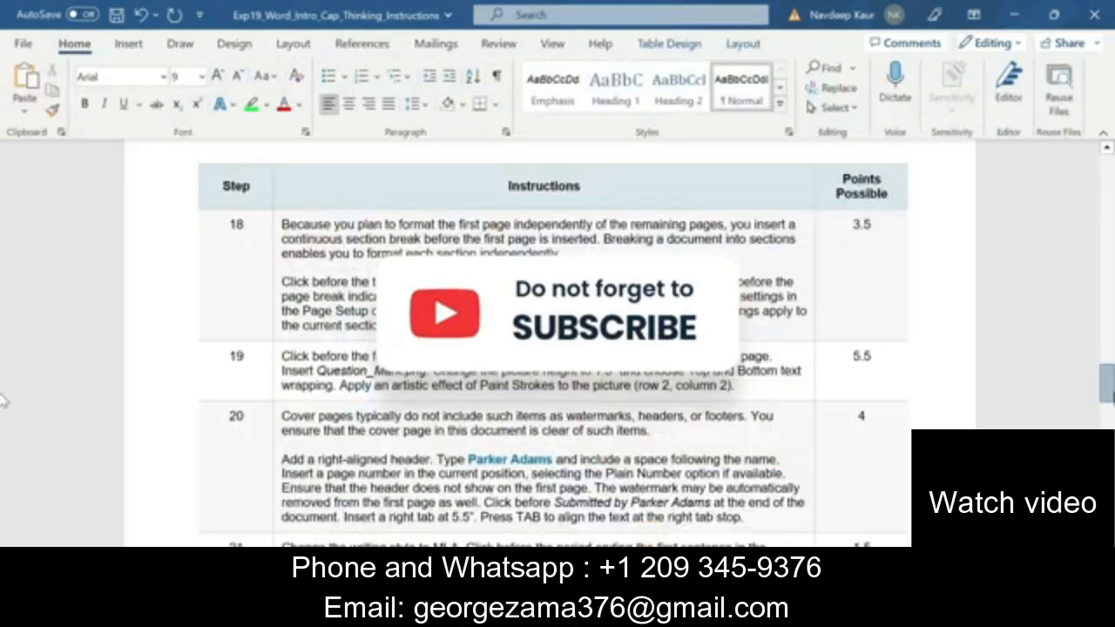
pyautogui.moveTo(1109, 396); pyautogui.dragTo(1108, 208)
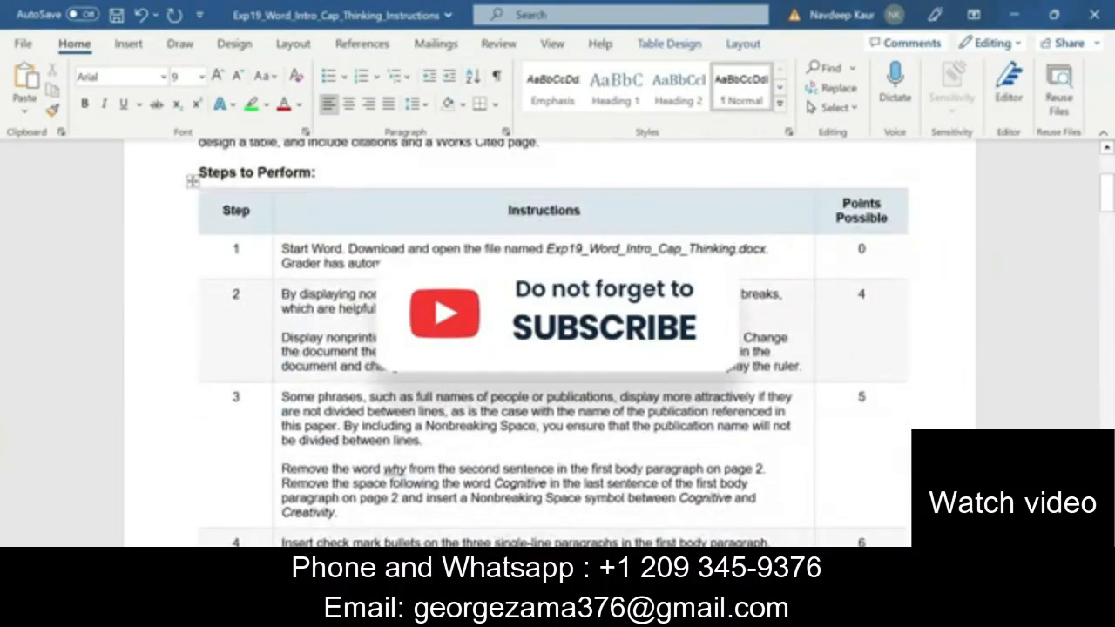